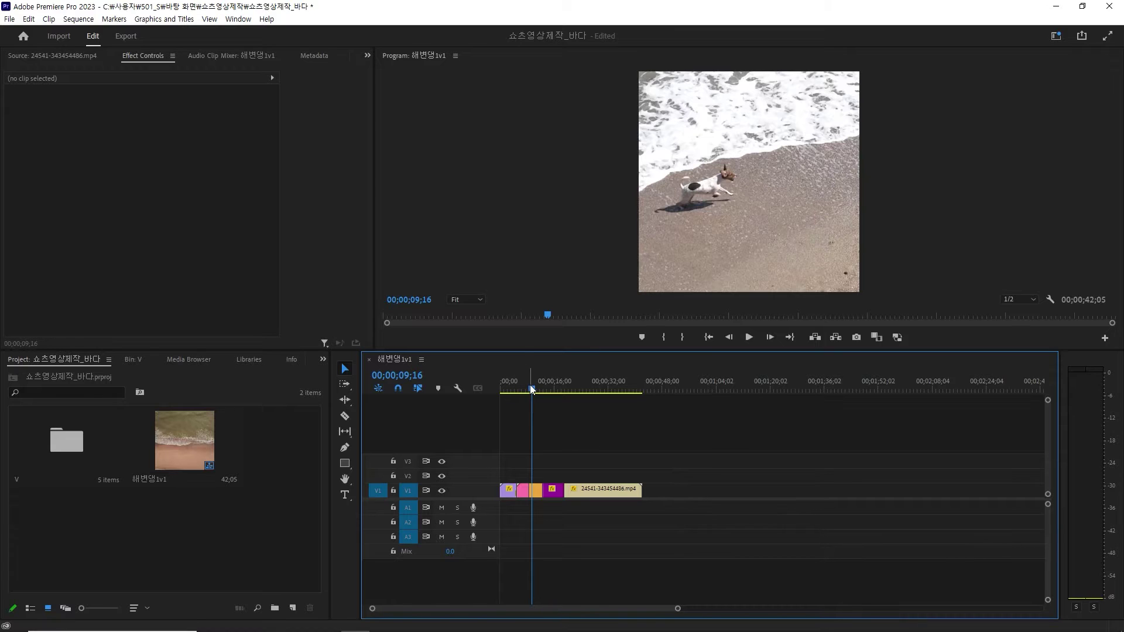
Scrub the sequence and open the V bin enlarged to full window.
{"action": "left_click_drag", "start_coordinate": [529, 385], "coordinate": [501, 394]}
{"action": "double_click", "coordinate": [83, 444]}
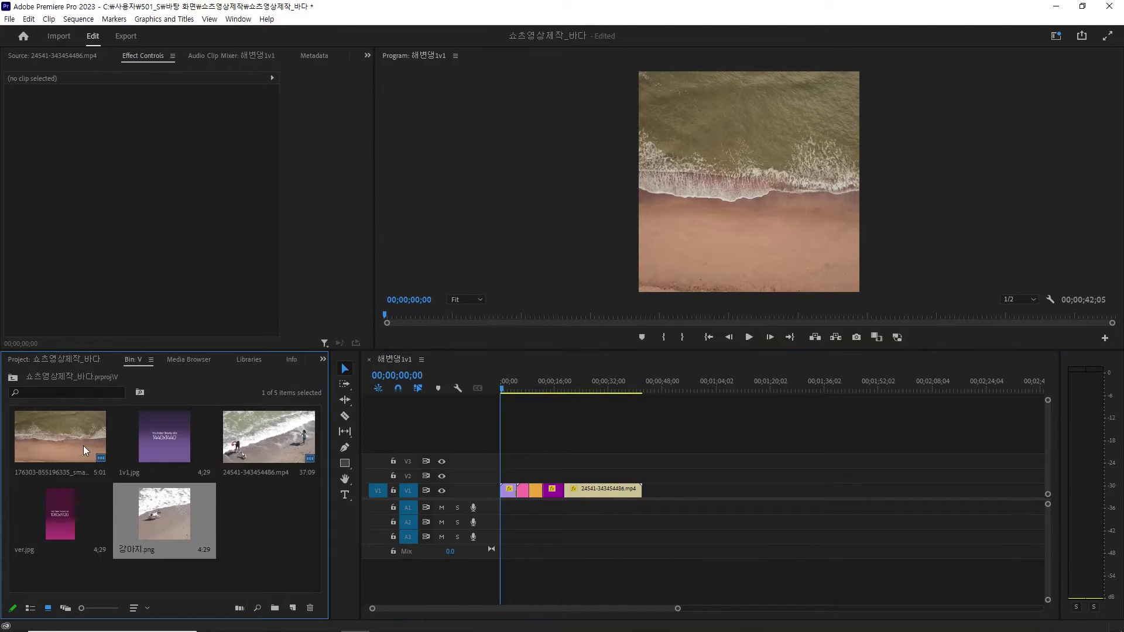
{"action": "left_click", "coordinate": [242, 543]}
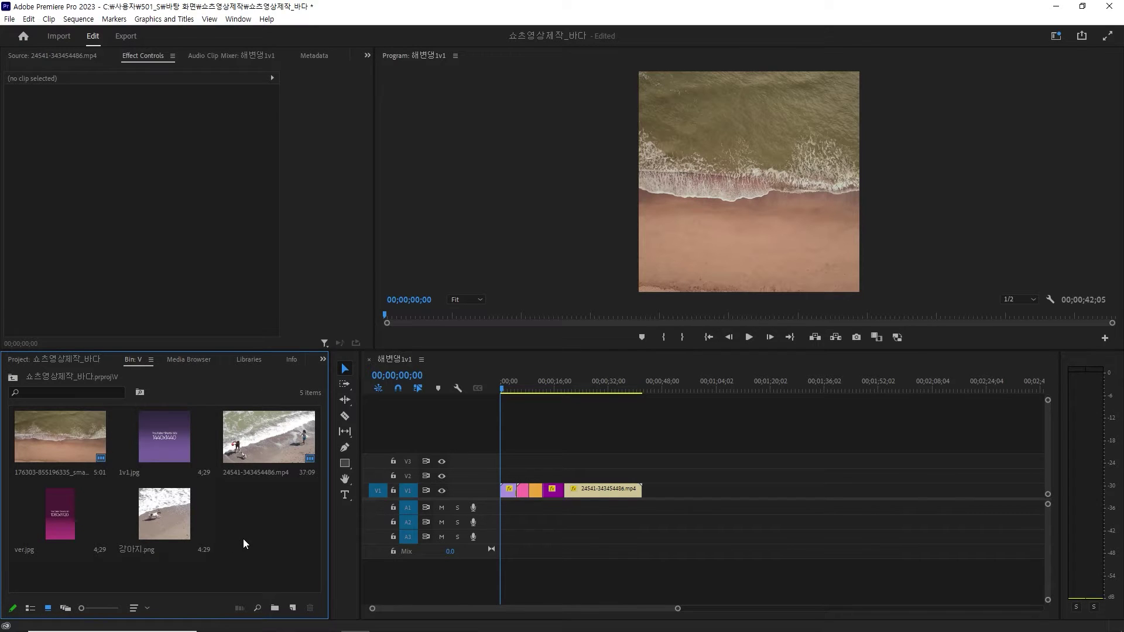
{"action": "key", "text": "alt"}
{"action": "key", "text": "alt"}
{"action": "key", "text": "grave"}
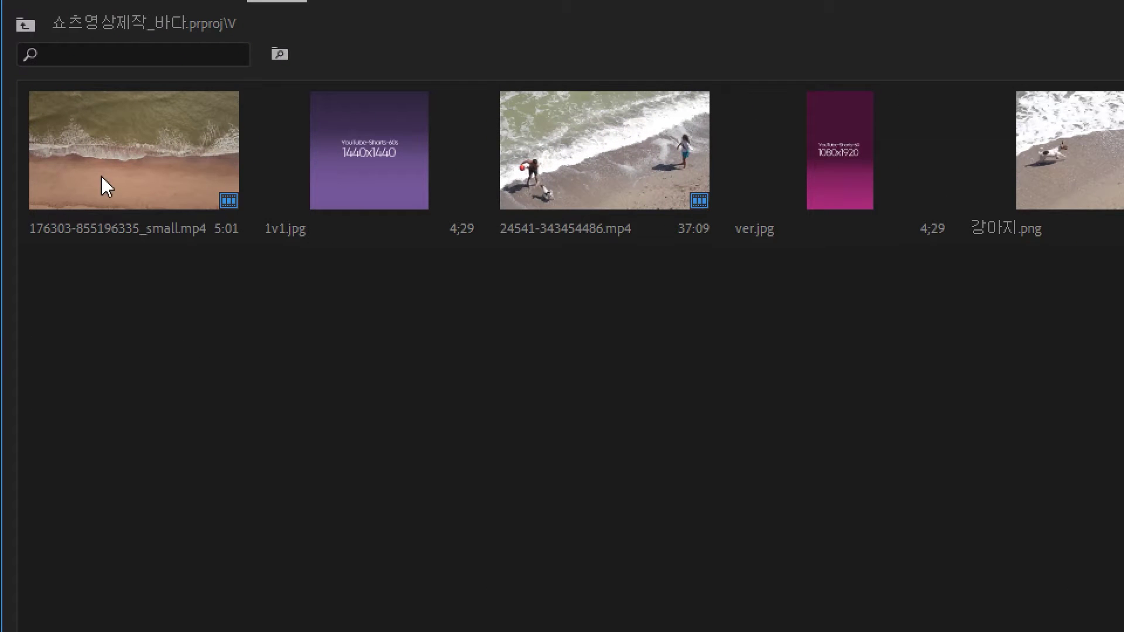
Preview the 24541 beach clip, check 1v1.jpg and ver.jpg, then return to the project root.
{"action": "left_click", "coordinate": [100, 177]}
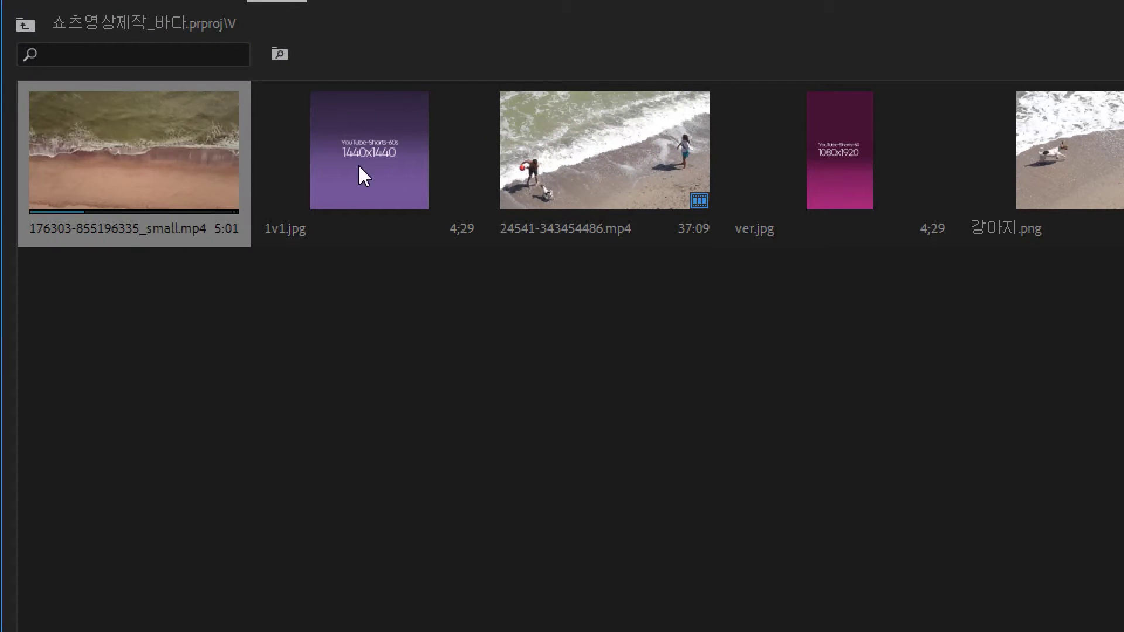
{"action": "left_click", "coordinate": [564, 149]}
{"action": "key", "text": "space"}
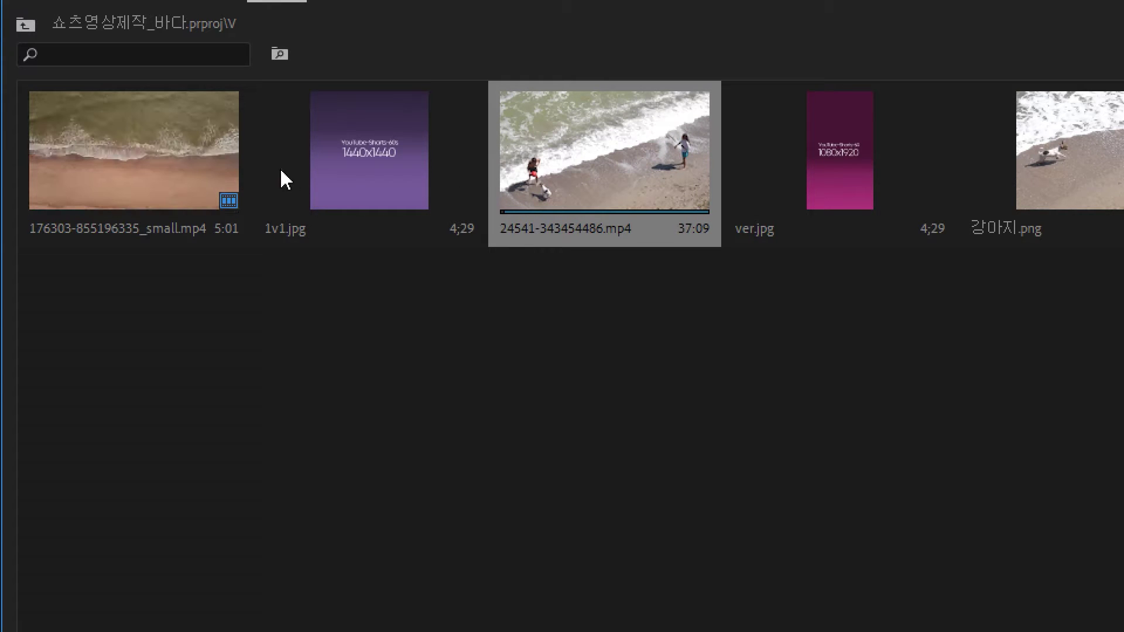
{"action": "left_click", "coordinate": [348, 161]}
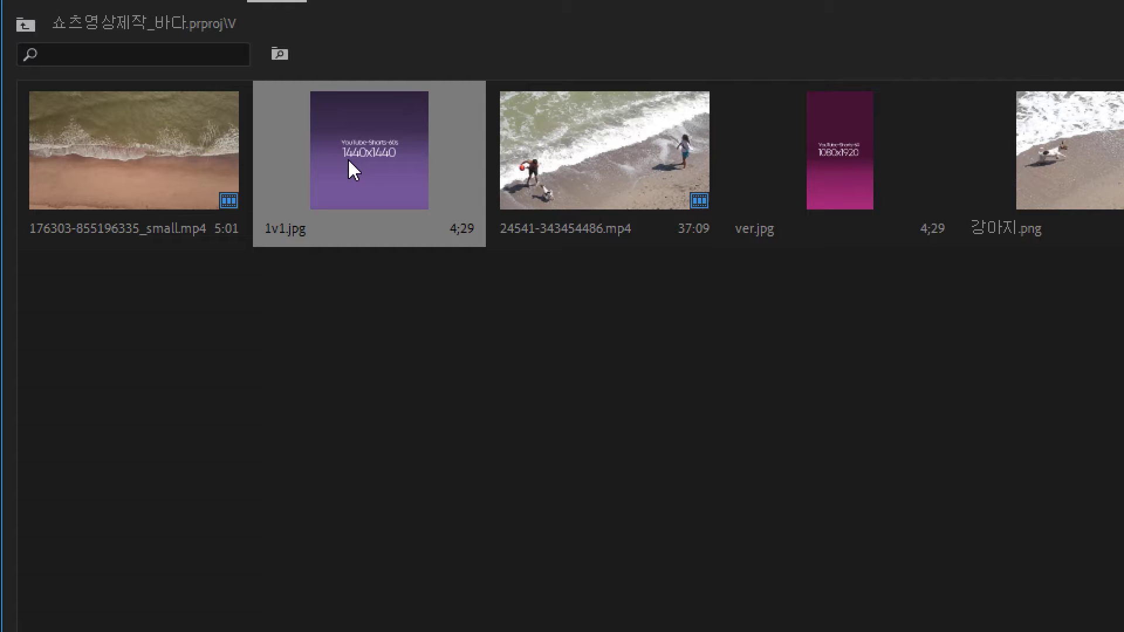
{"action": "left_click", "coordinate": [837, 156]}
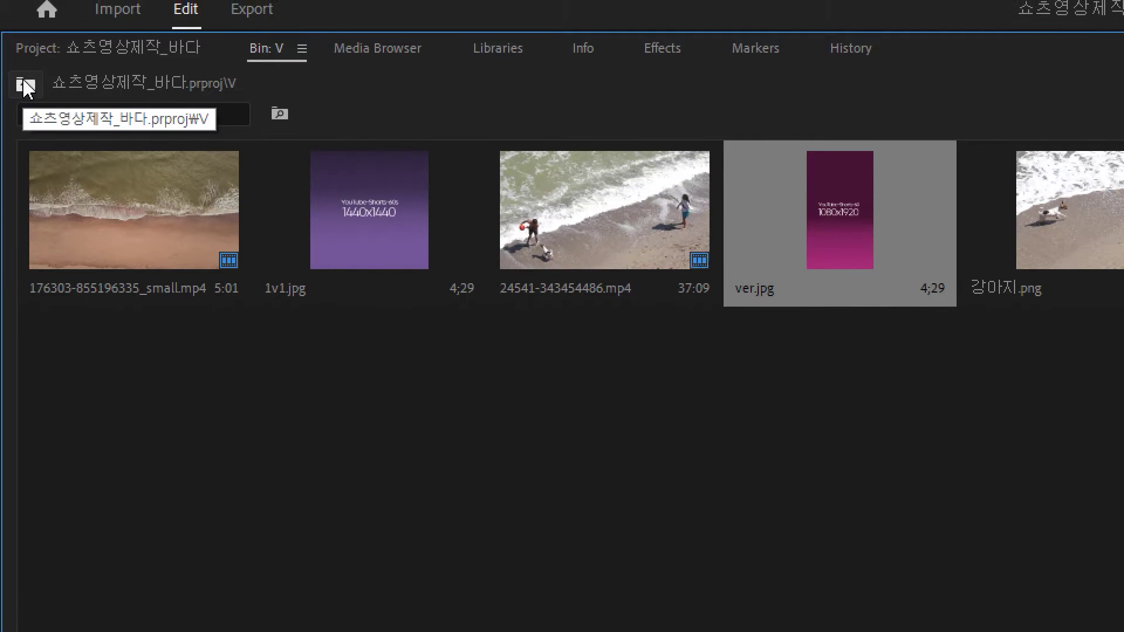
{"action": "left_click", "coordinate": [24, 85]}
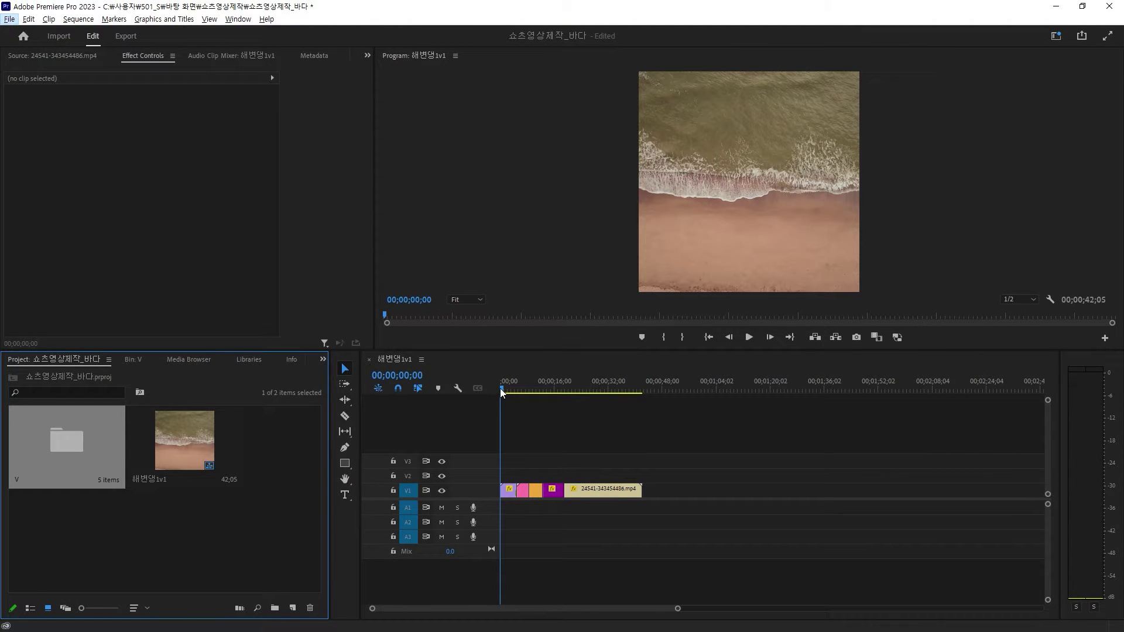
Close the 해변댕1v1 sequence tab from the timeline.
{"action": "mouse_move", "coordinate": [500, 388]}
{"action": "left_mouse_down"}
{"action": "mouse_move", "coordinate": [553, 390]}
{"action": "mouse_move", "coordinate": [494, 399]}
{"action": "mouse_move", "coordinate": [593, 405]}
{"action": "mouse_move", "coordinate": [523, 418]}
{"action": "left_mouse_up"}
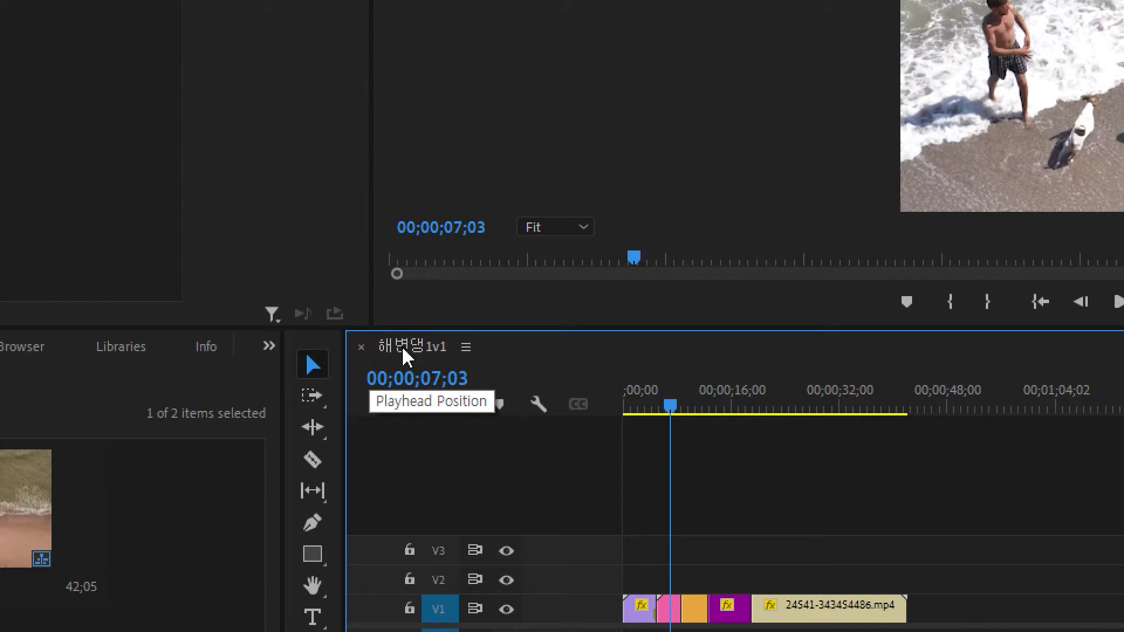
{"action": "left_click", "coordinate": [466, 347]}
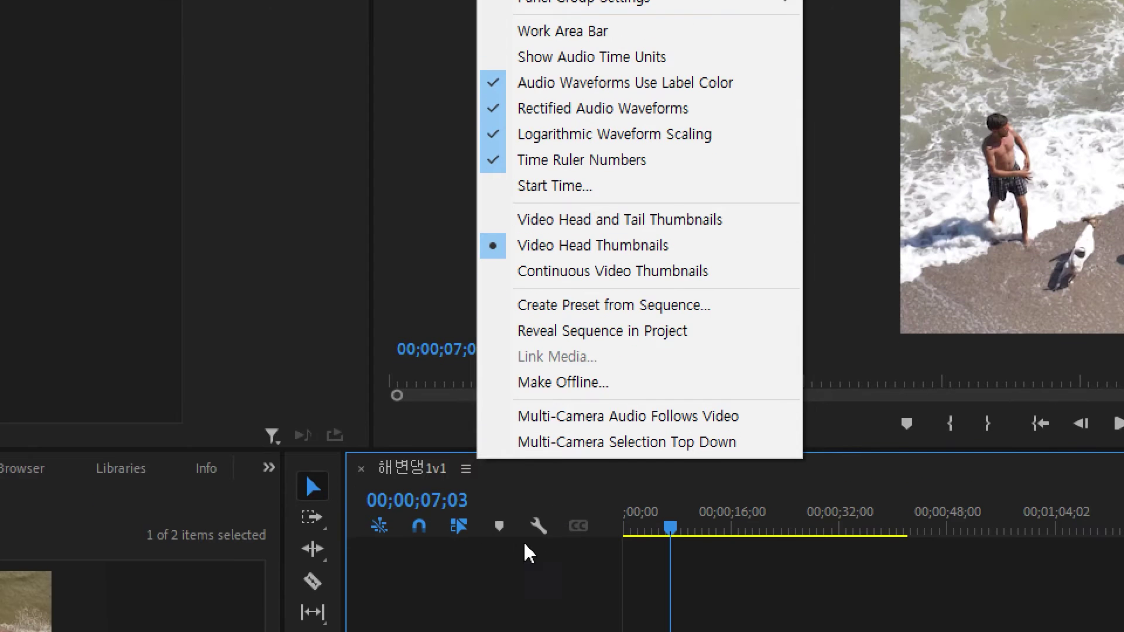
{"action": "left_click", "coordinate": [361, 567]}
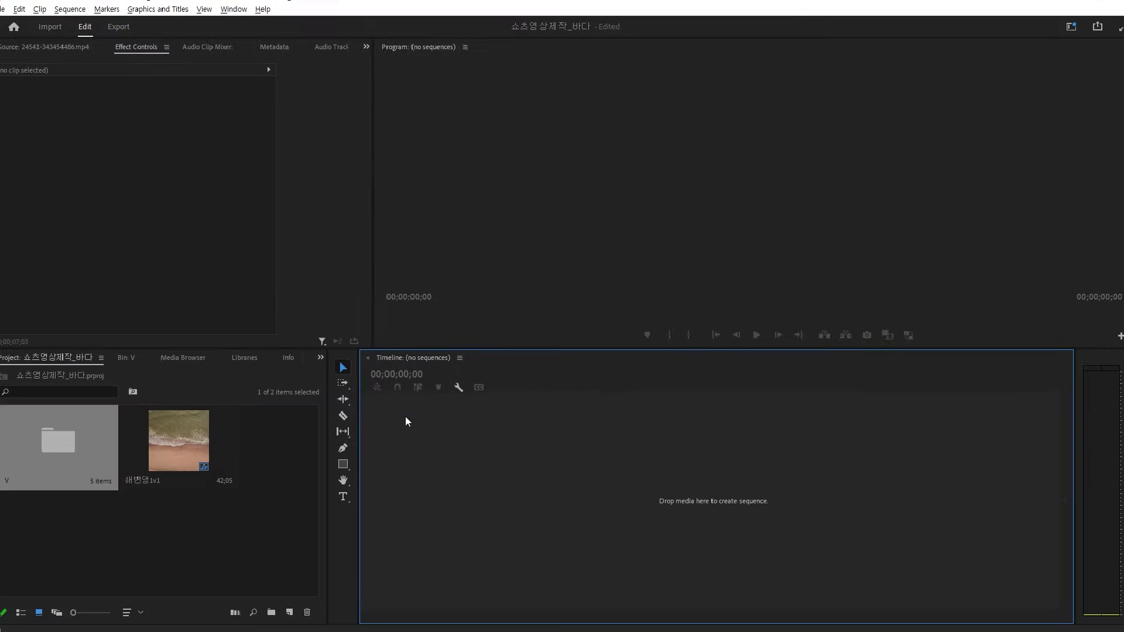
Reopen and close 해변댕1v1, then load ver.jpg from the V bin into the Source monitor.
{"action": "left_click", "coordinate": [173, 533]}
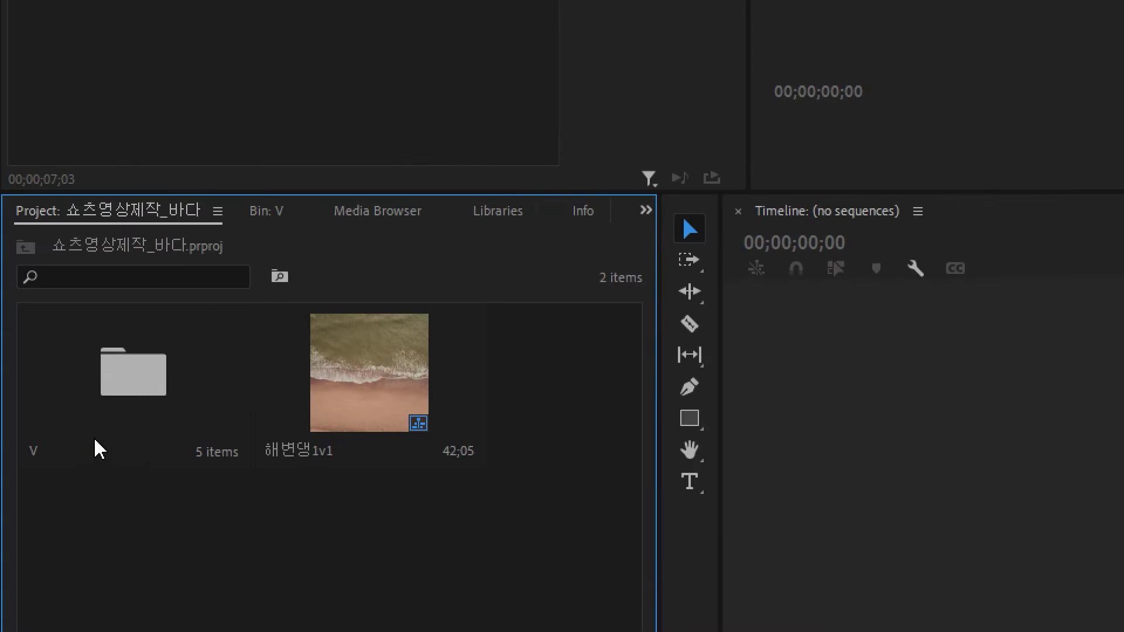
{"action": "left_click", "coordinate": [111, 375]}
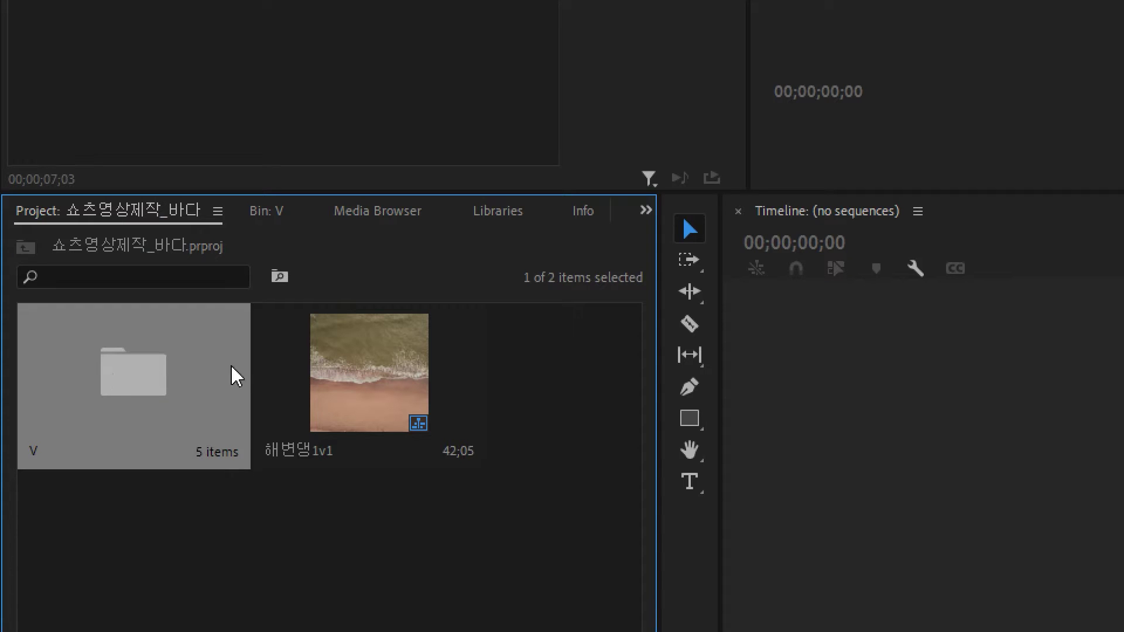
{"action": "left_click", "coordinate": [325, 374]}
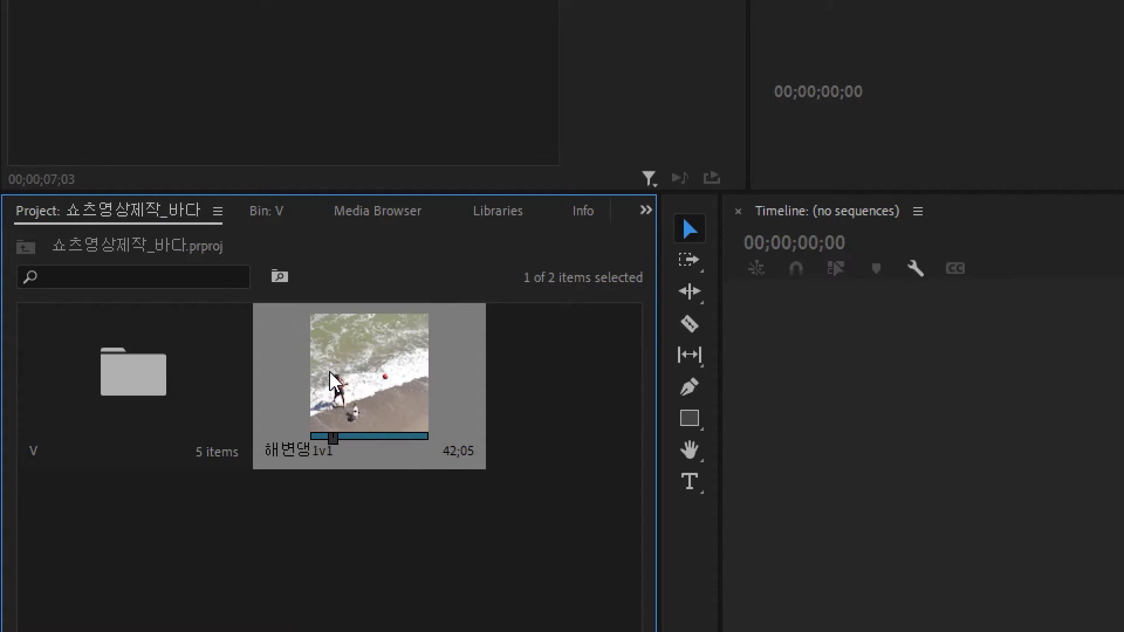
{"action": "double_click", "coordinate": [331, 381]}
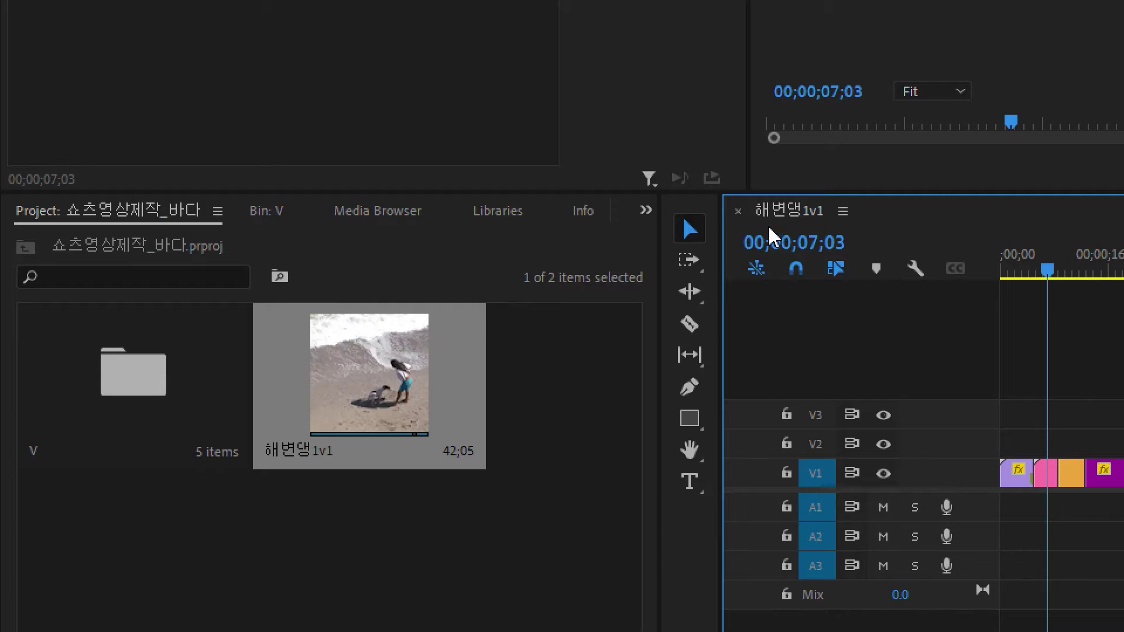
{"action": "left_click", "coordinate": [738, 211]}
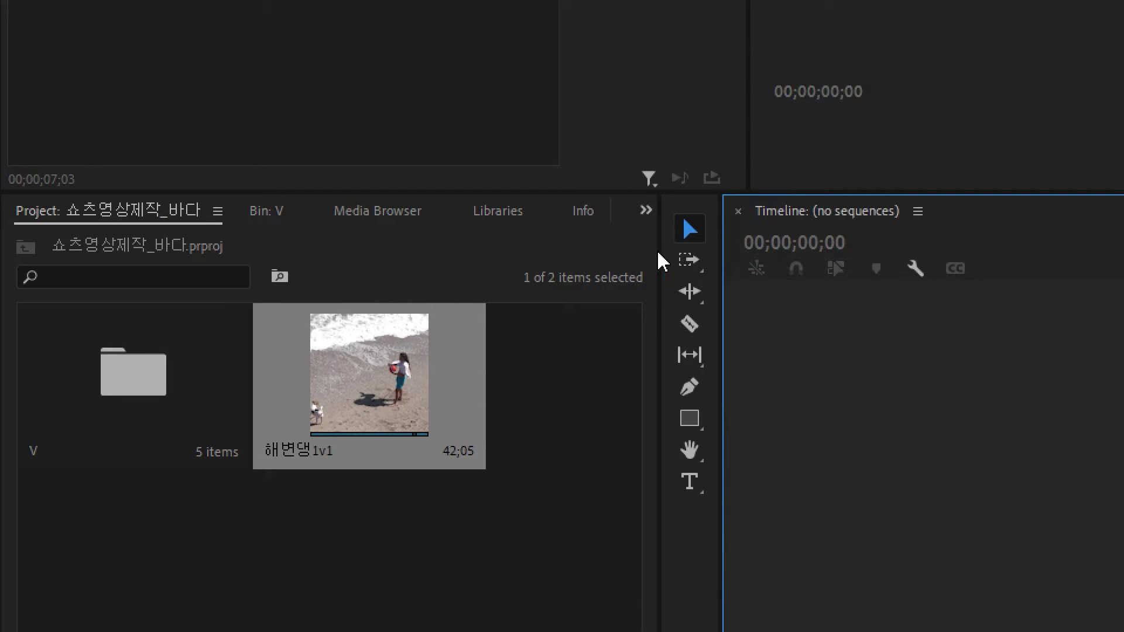
{"action": "double_click", "coordinate": [166, 364]}
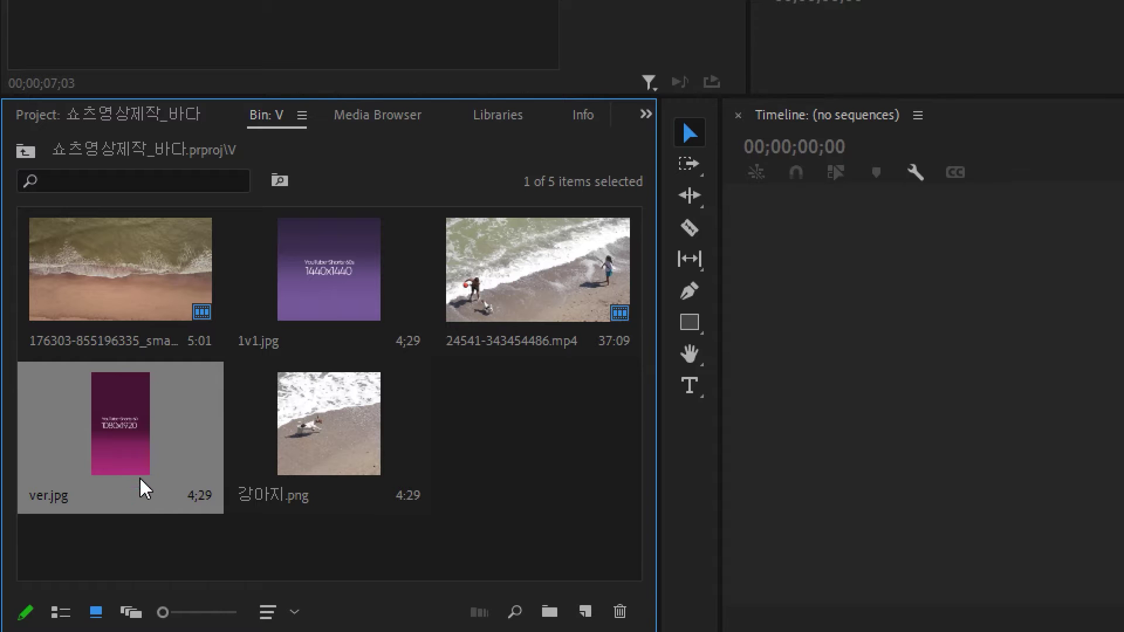
{"action": "double_click", "coordinate": [138, 453]}
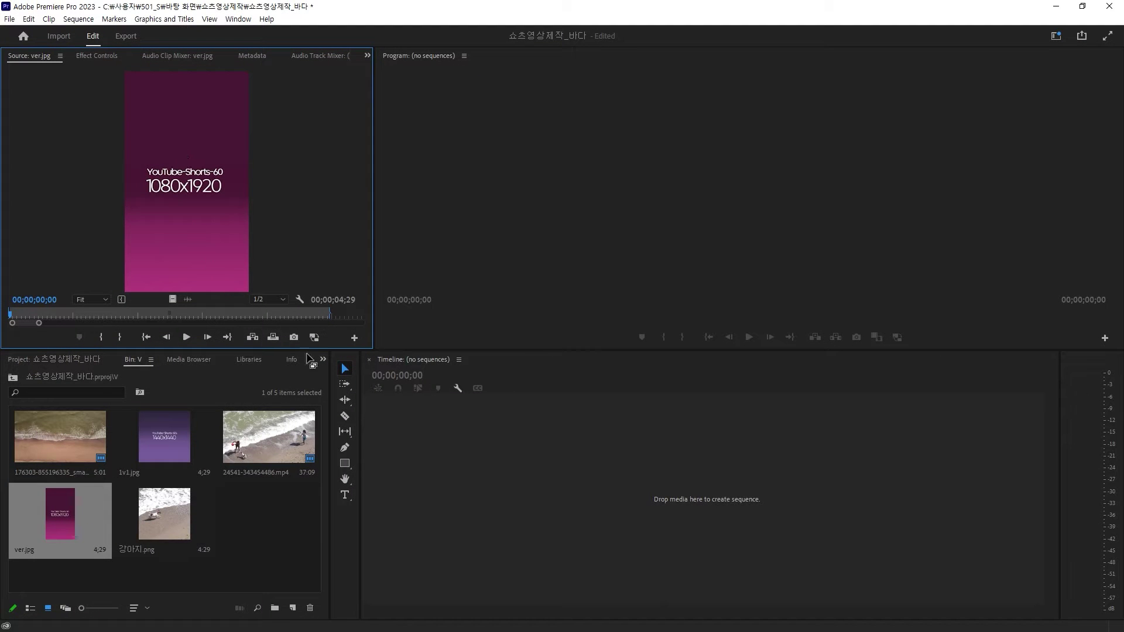
Scrub through ver.jpg and move between the project root and the V bin.
{"action": "mouse_move", "coordinate": [266, 314]}
{"action": "left_mouse_down"}
{"action": "mouse_move", "coordinate": [228, 315]}
{"action": "mouse_move", "coordinate": [512, 487]}
{"action": "left_mouse_up"}
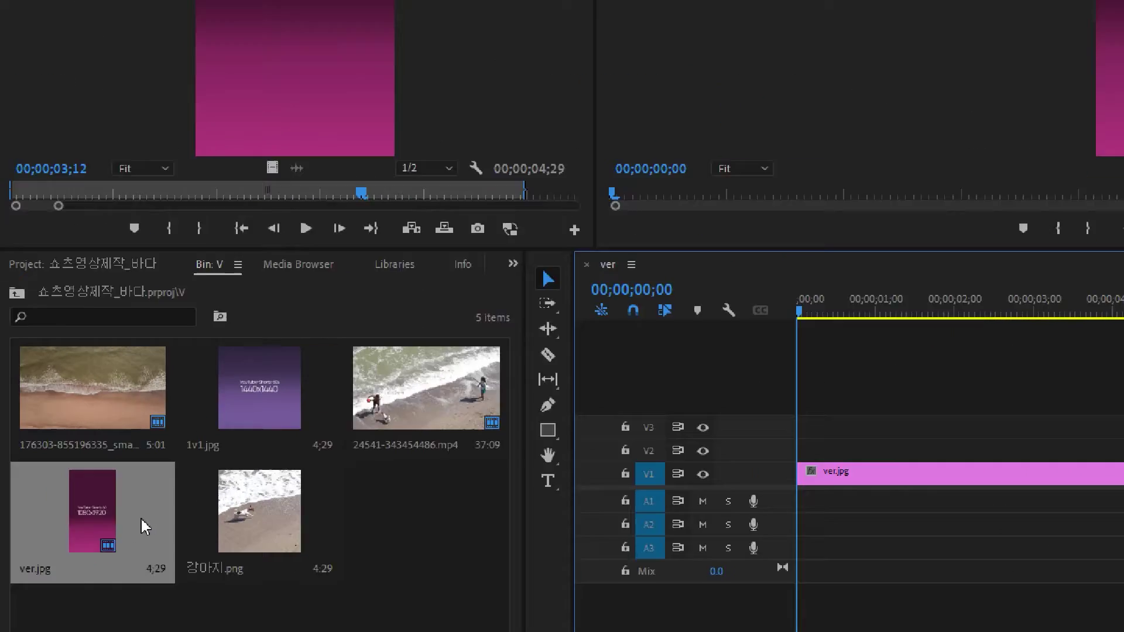
{"action": "key", "text": "alt"}
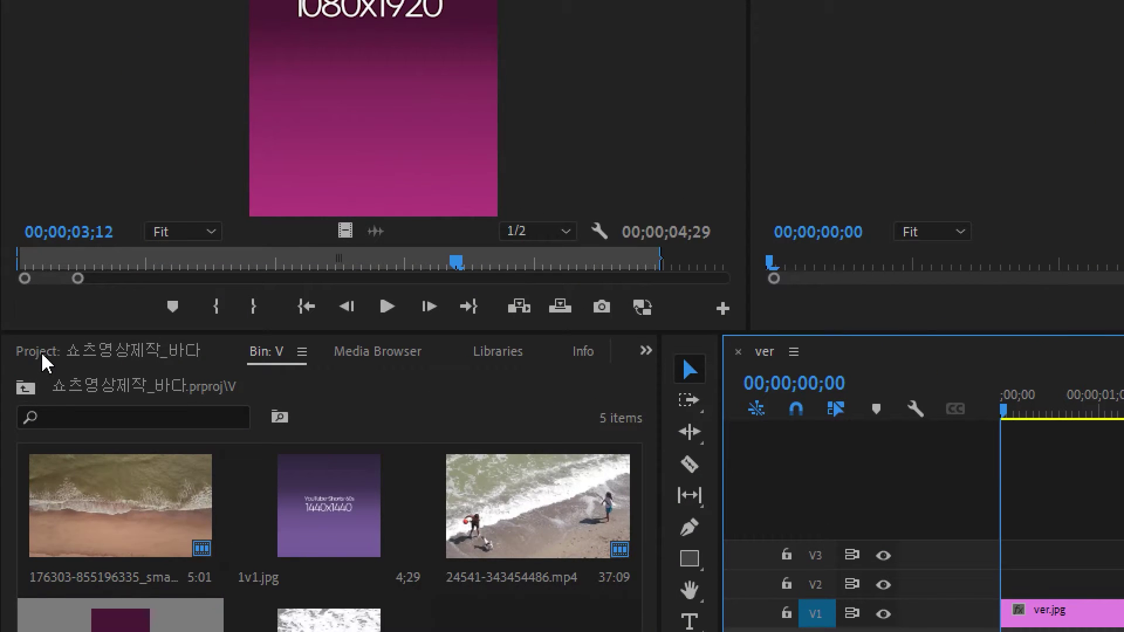
{"action": "left_click", "coordinate": [43, 353]}
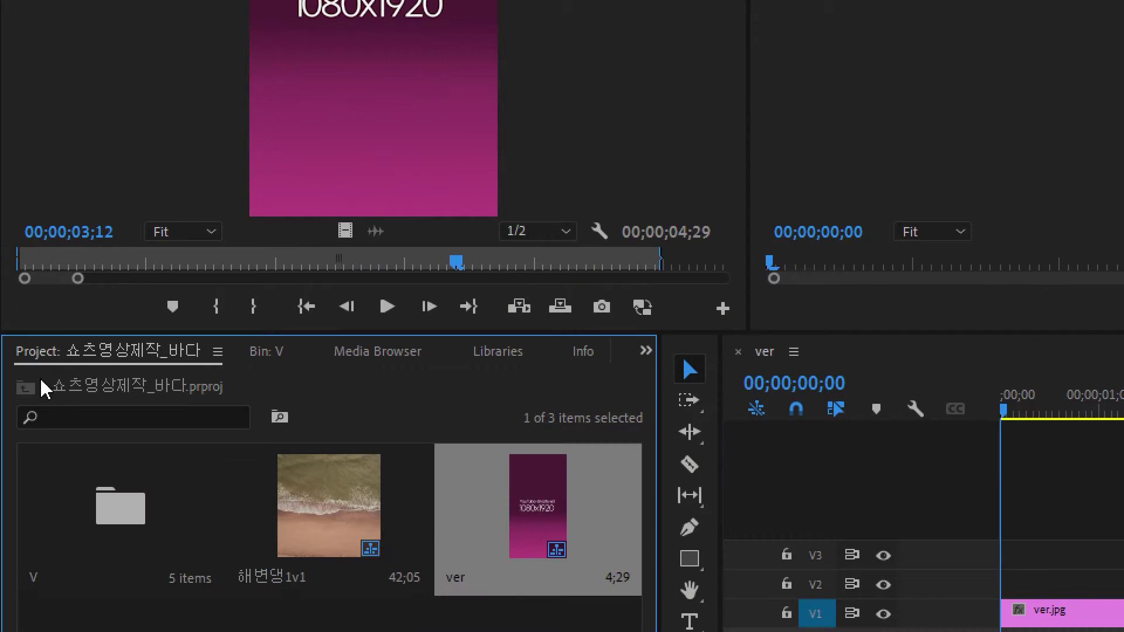
{"action": "left_click", "coordinate": [266, 354]}
{"action": "left_click", "coordinate": [27, 337]}
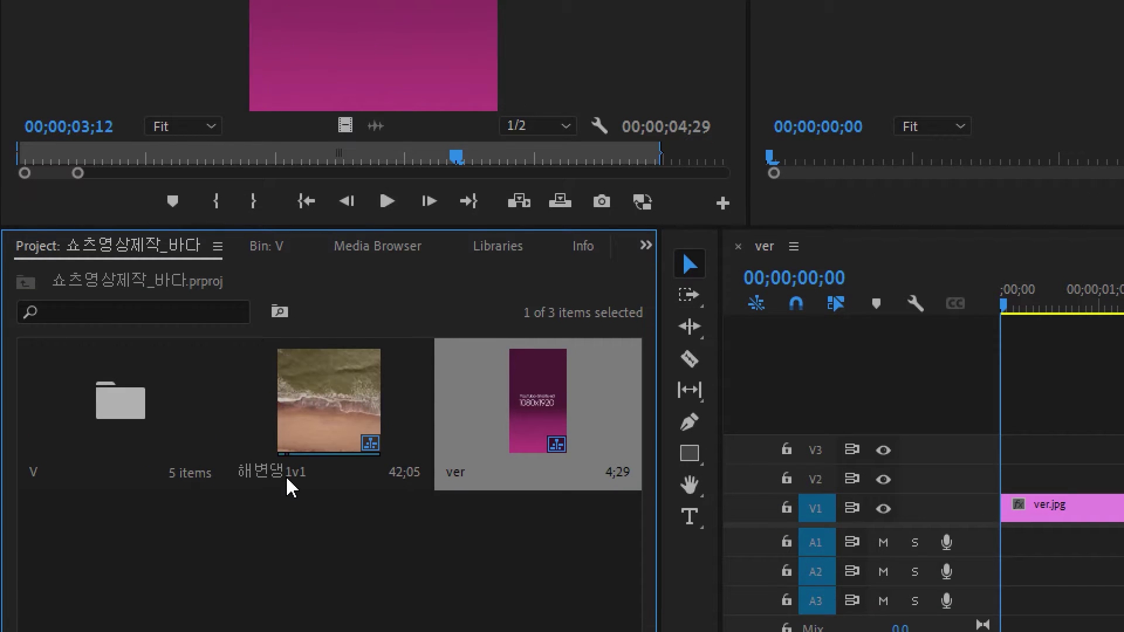
Copy '해변댕' from the 해변댕1v1 name and rename the ver sequence to '해변댕 세로'.
{"action": "mouse_move", "coordinate": [282, 485]}
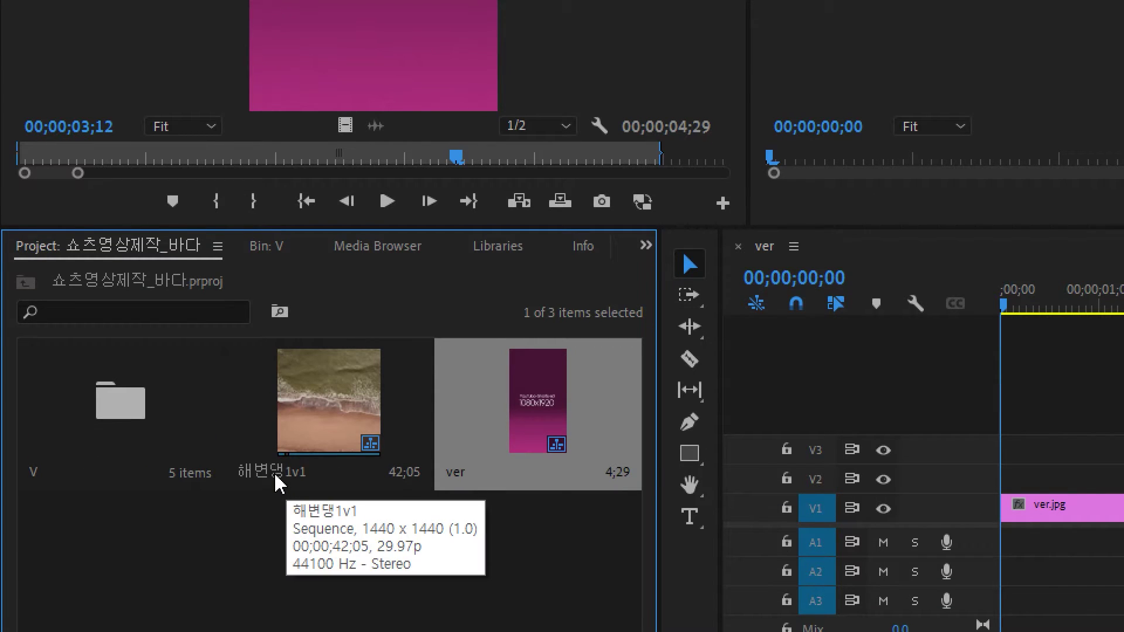
{"action": "left_click", "coordinate": [275, 476]}
{"action": "left_click", "coordinate": [278, 474]}
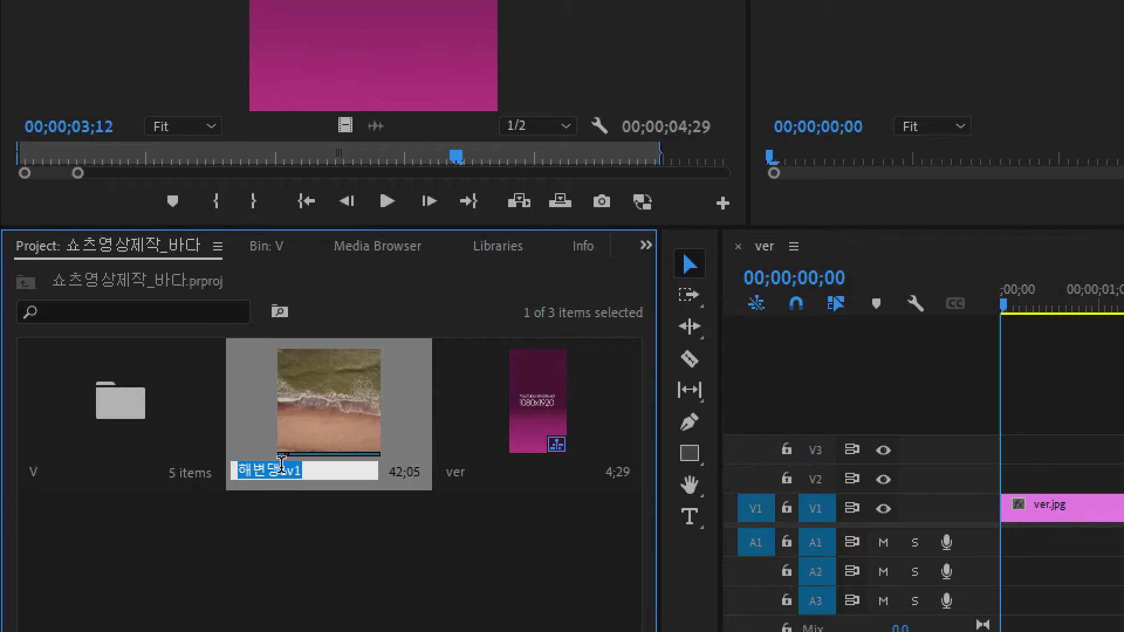
{"action": "left_click_drag", "start_coordinate": [282, 468], "coordinate": [220, 477]}
{"action": "key", "text": "ctrl+c"}
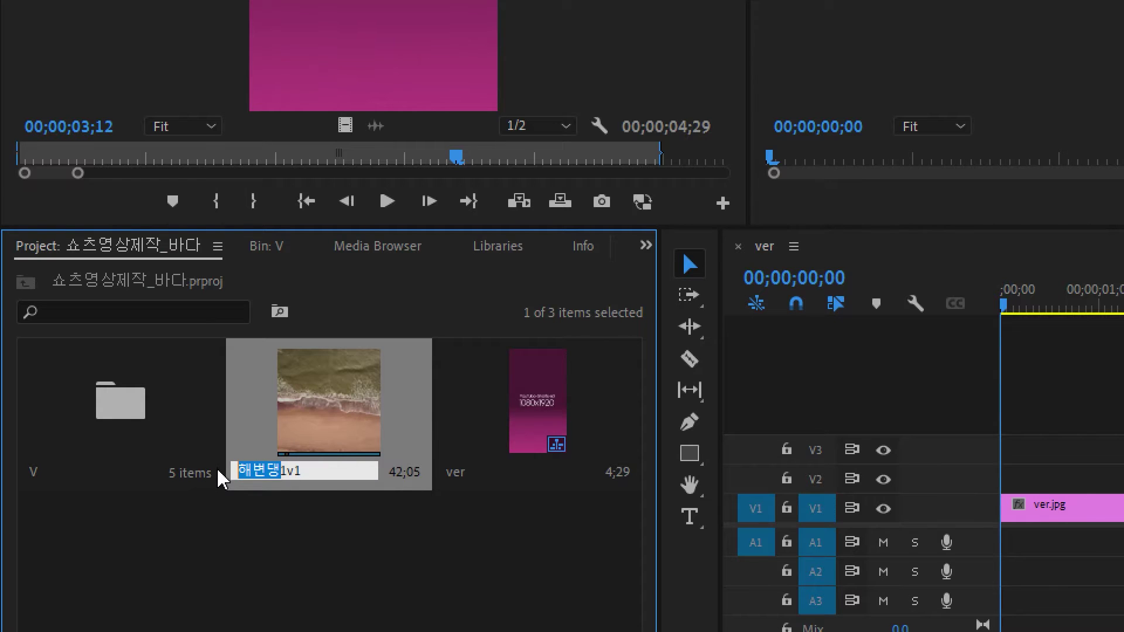
{"action": "left_click", "coordinate": [451, 490]}
{"action": "left_click", "coordinate": [455, 486]}
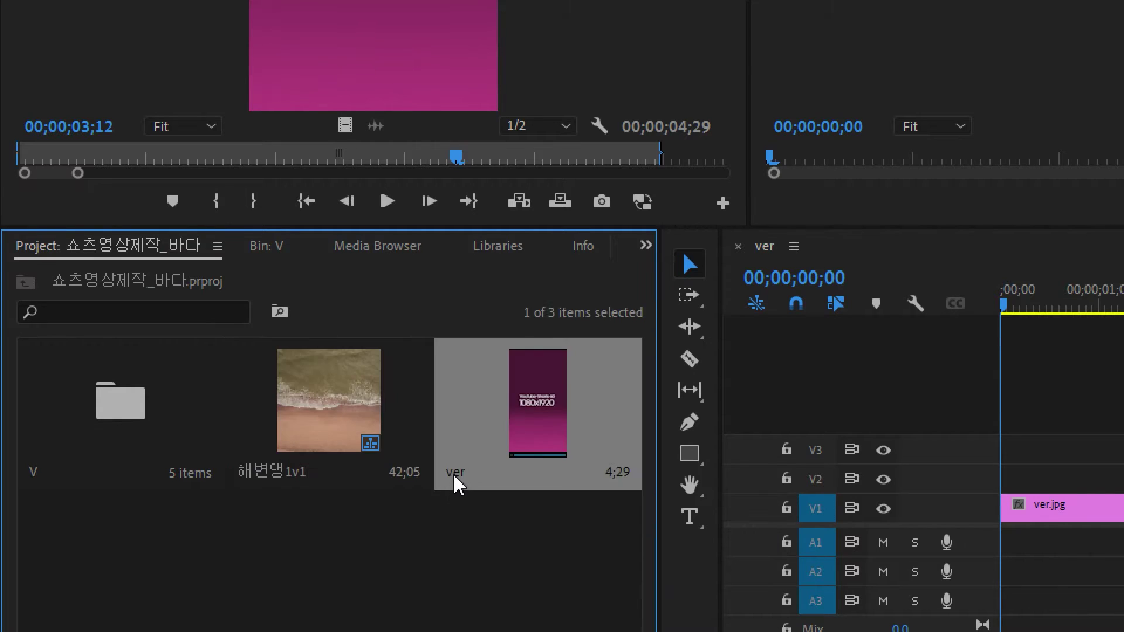
{"action": "key", "text": "ctrl+v"}
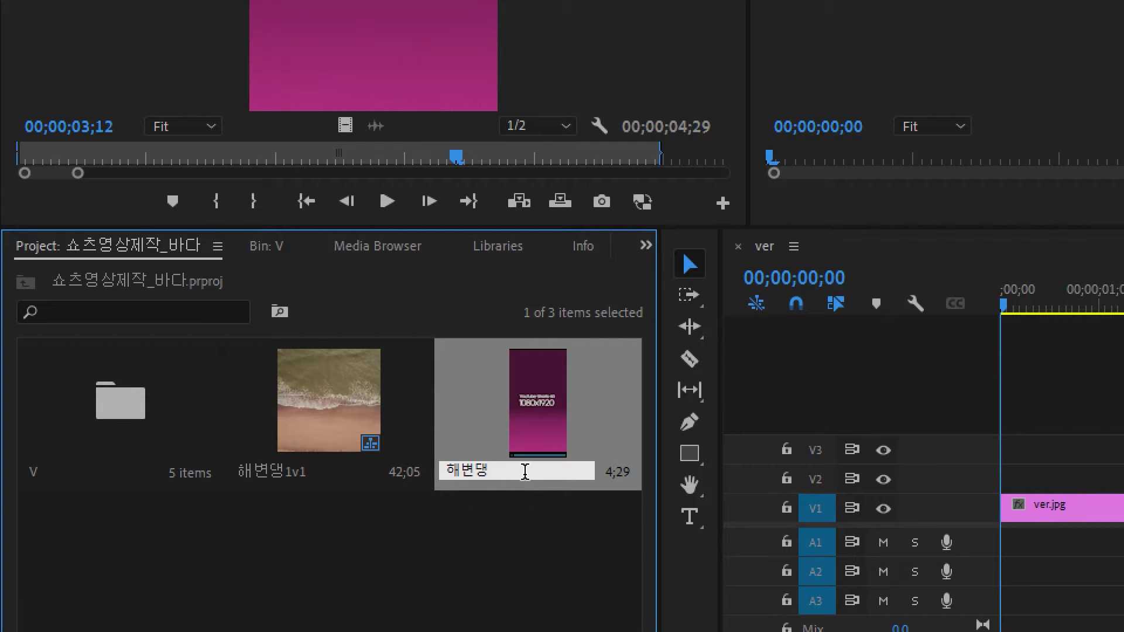
{"action": "type", "text": "세로"}
{"action": "left_click", "coordinate": [518, 536]}
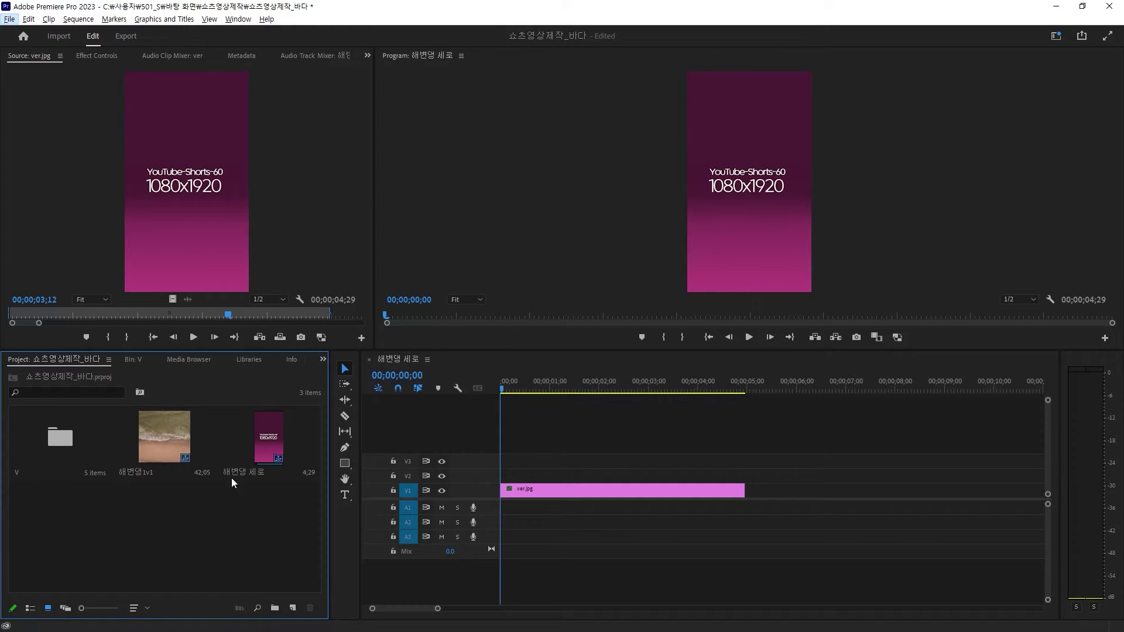
Load the aerial sea clip into the Source monitor and clear its In and Out points.
{"action": "double_click", "coordinate": [64, 438]}
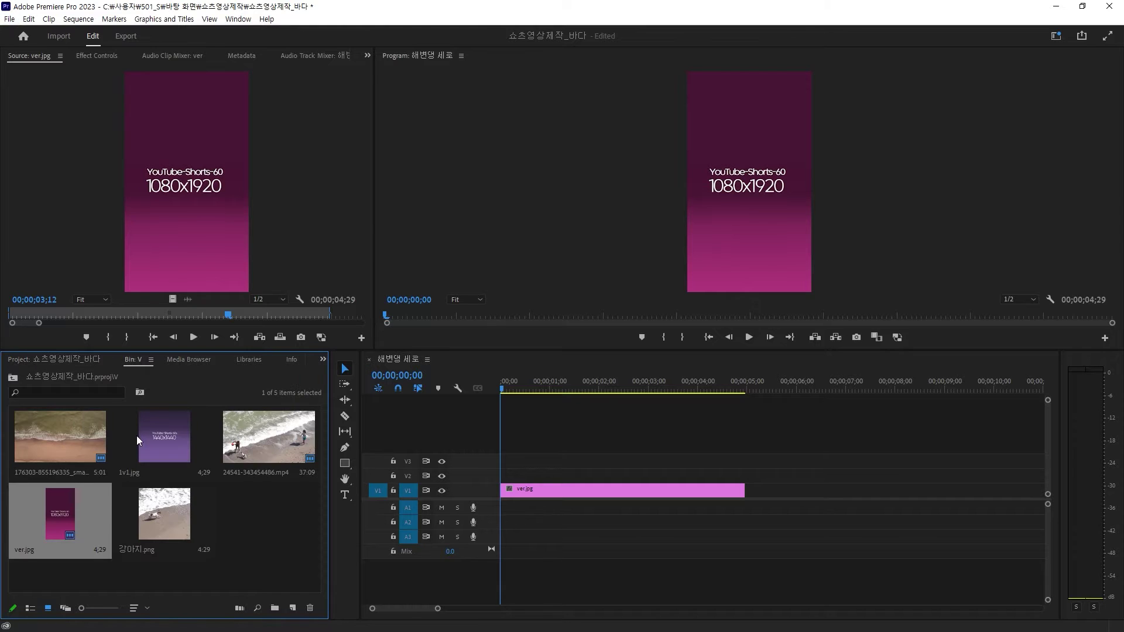
{"action": "double_click", "coordinate": [84, 433]}
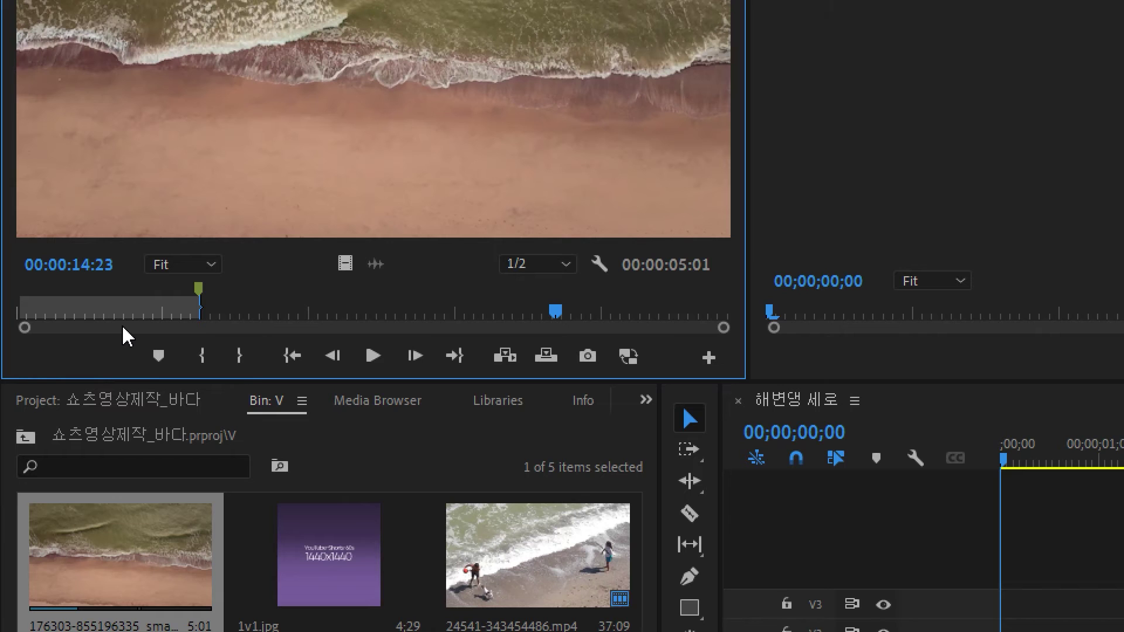
{"action": "right_click", "coordinate": [122, 327]}
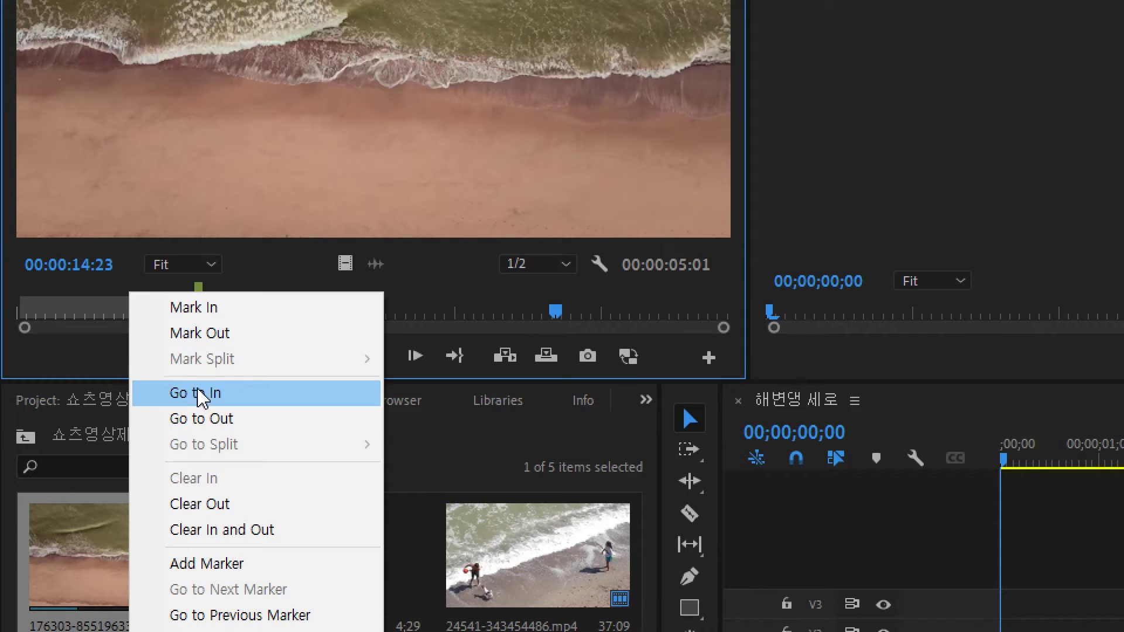
{"action": "left_click", "coordinate": [218, 530]}
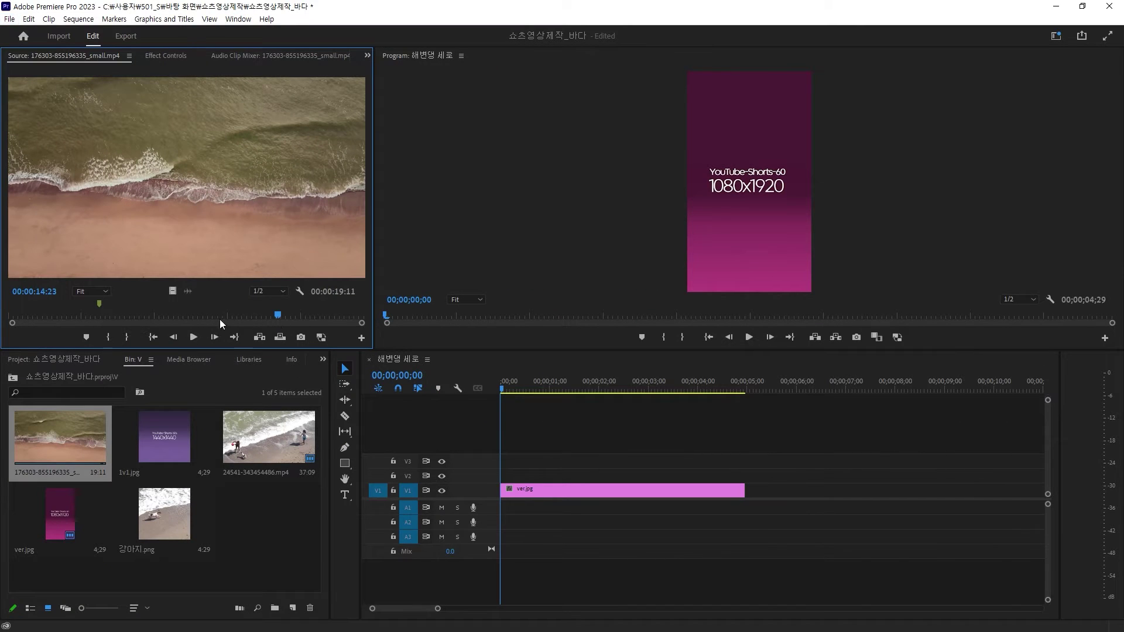
Jump the sea clip to 00:00:05:00 and set the Out point there.
{"action": "mouse_move", "coordinate": [273, 317]}
{"action": "left_mouse_down"}
{"action": "mouse_move", "coordinate": [89, 322]}
{"action": "mouse_move", "coordinate": [105, 327]}
{"action": "left_mouse_up"}
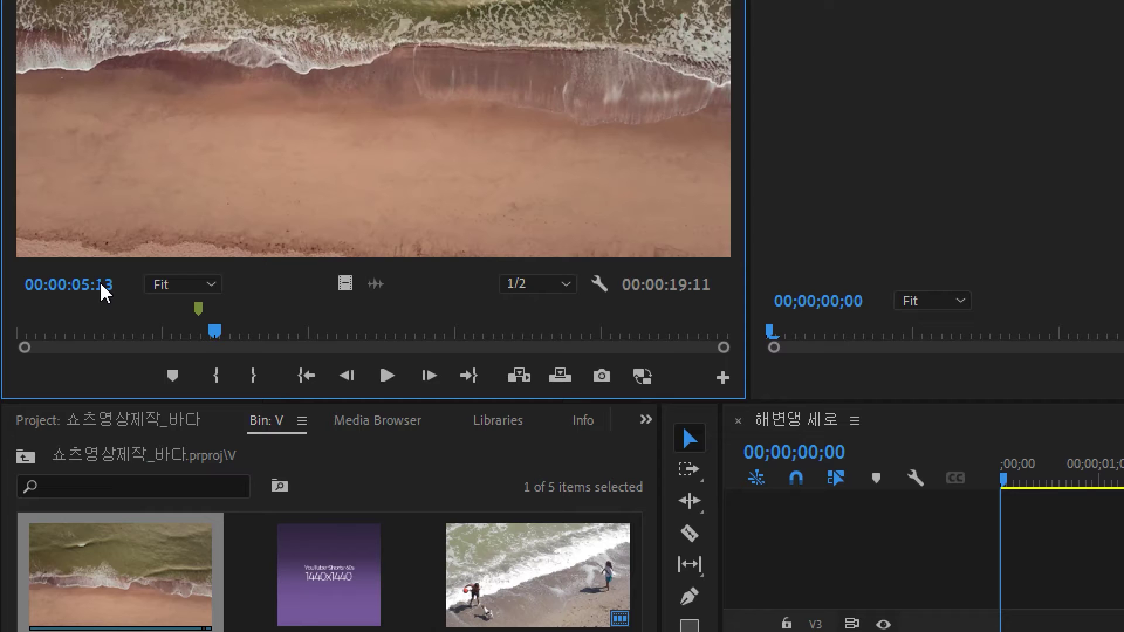
{"action": "left_click", "coordinate": [104, 287]}
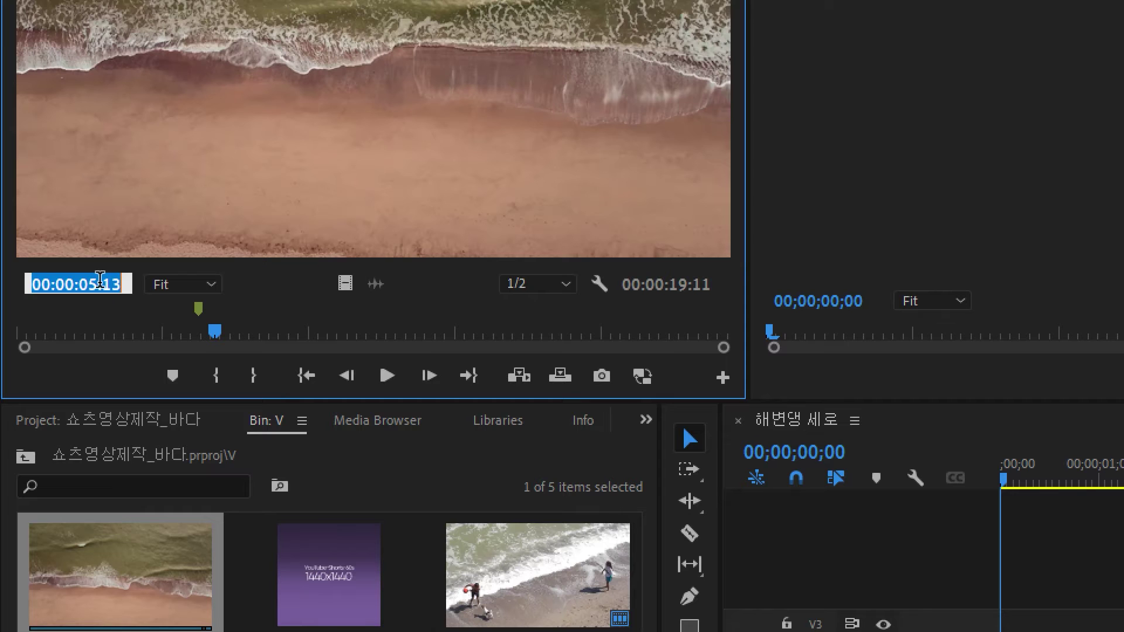
{"action": "type", "text": "5."}
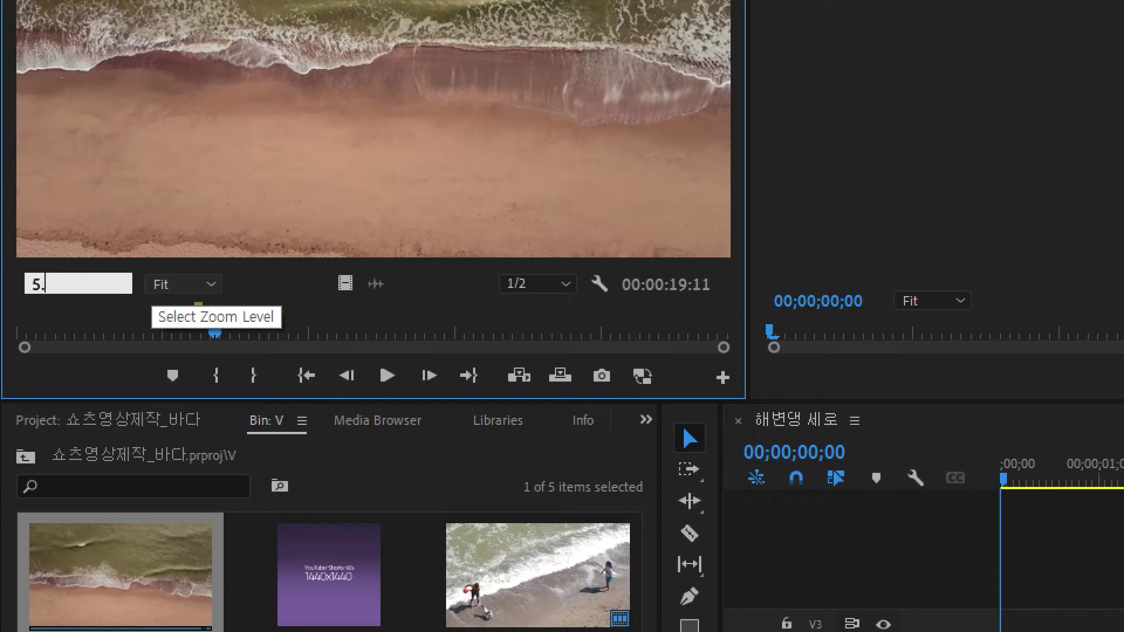
{"action": "key", "text": "Return"}
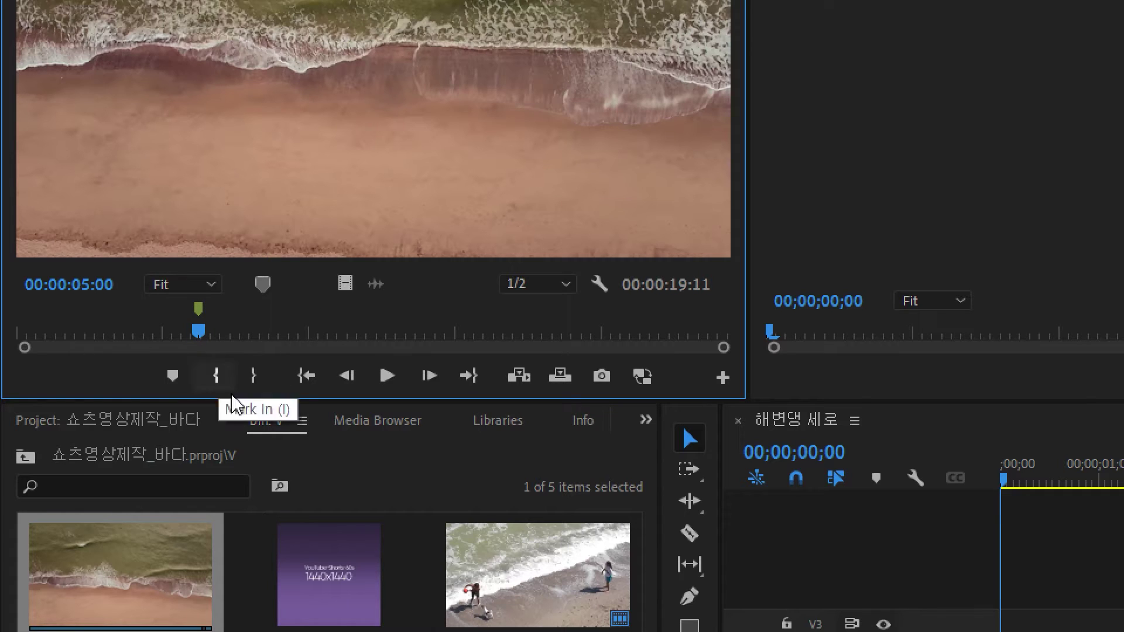
{"action": "left_click", "coordinate": [253, 383]}
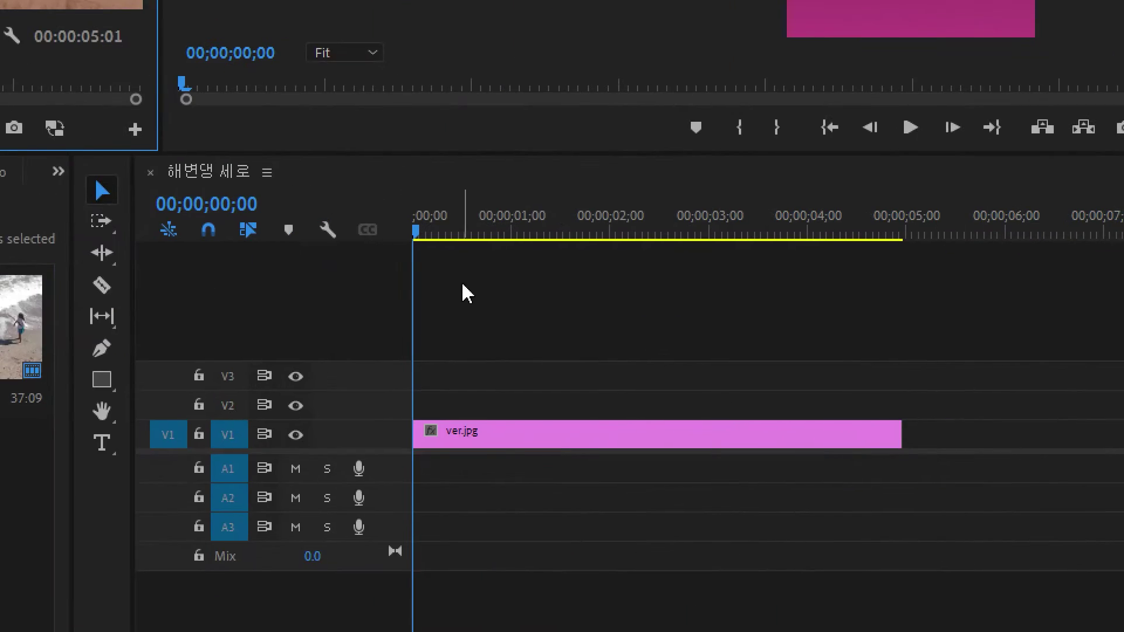
Skim the sequence start and jump between its start and end.
{"action": "left_click", "coordinate": [569, 236]}
{"action": "left_click_drag", "start_coordinate": [568, 231], "coordinate": [619, 230]}
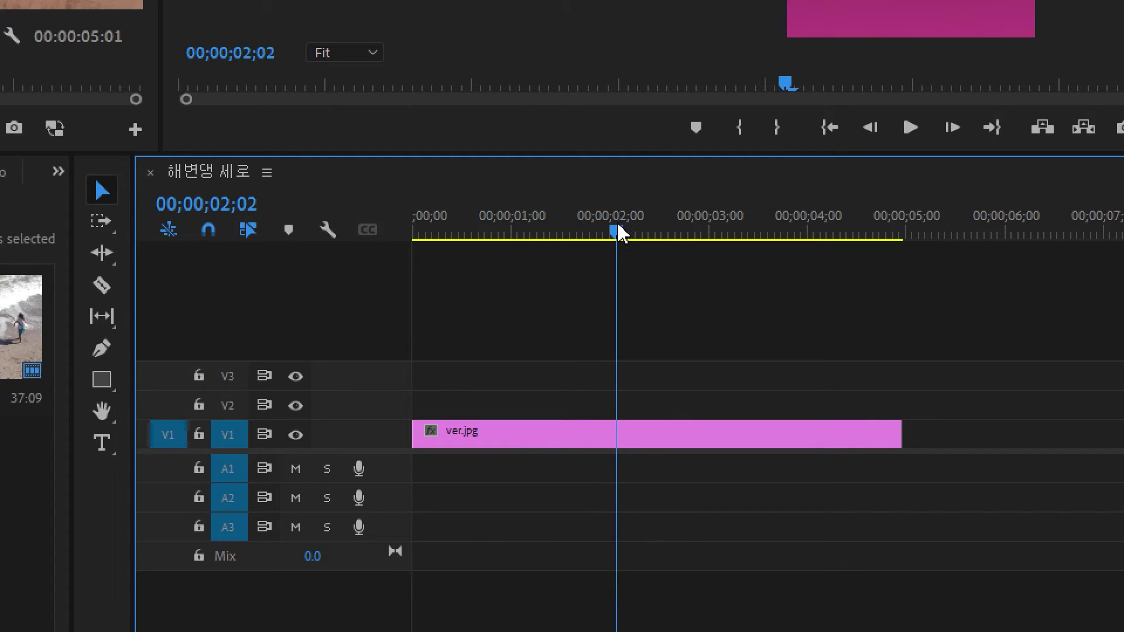
{"action": "key", "text": "Home"}
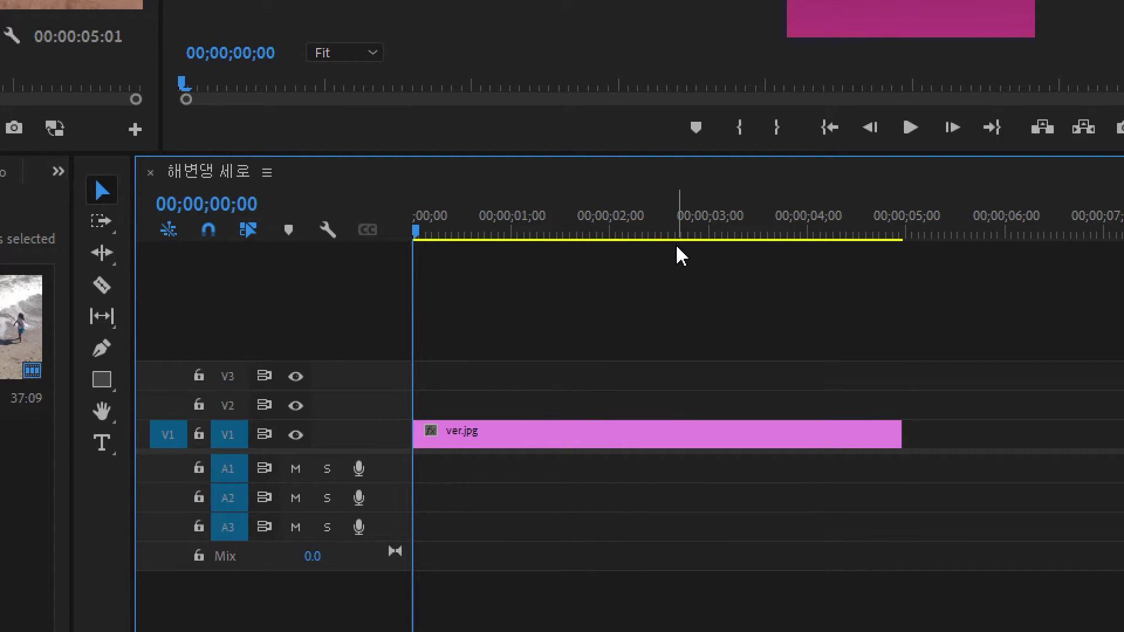
{"action": "key", "text": "End"}
{"action": "key", "text": "Home"}
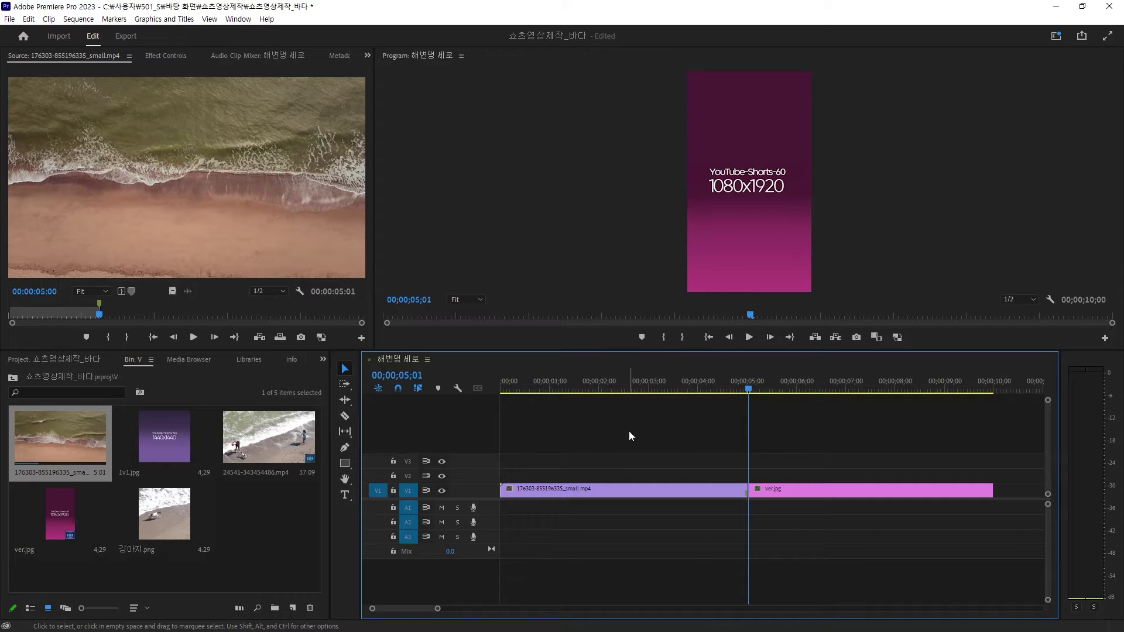
Review the 5-second sea clip and return the playhead to ver.jpg's start at 00;00;05;01.
{"action": "left_click", "coordinate": [717, 388]}
{"action": "mouse_move", "coordinate": [718, 391]}
{"action": "left_mouse_down"}
{"action": "mouse_move", "coordinate": [503, 370]}
{"action": "mouse_move", "coordinate": [655, 379]}
{"action": "left_mouse_up"}
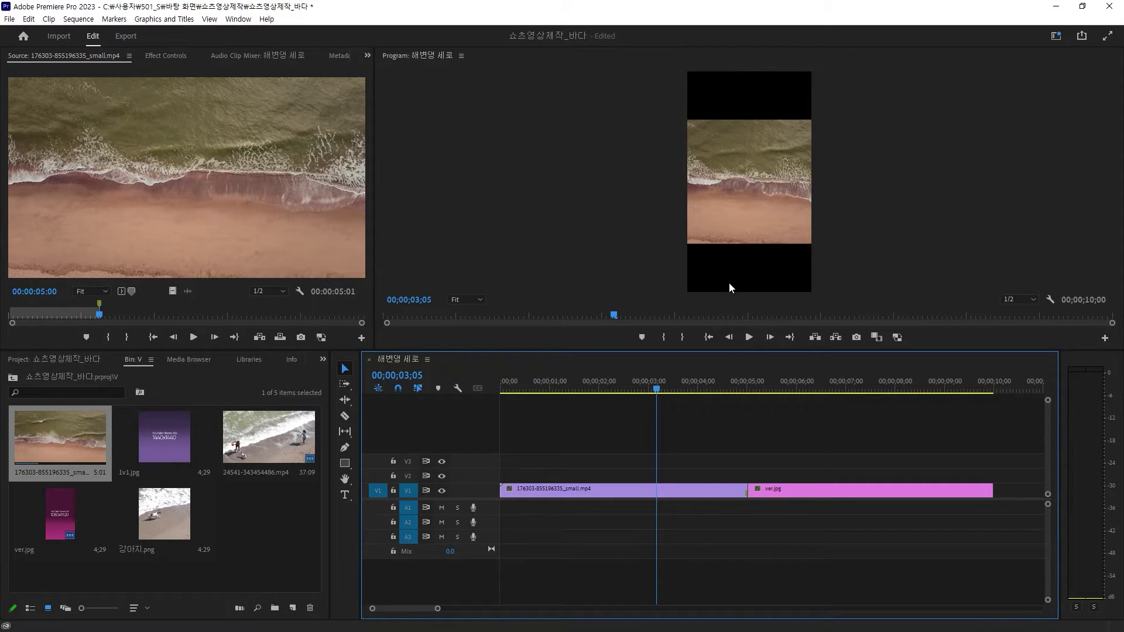
{"action": "left_click_drag", "start_coordinate": [711, 383], "coordinate": [835, 391]}
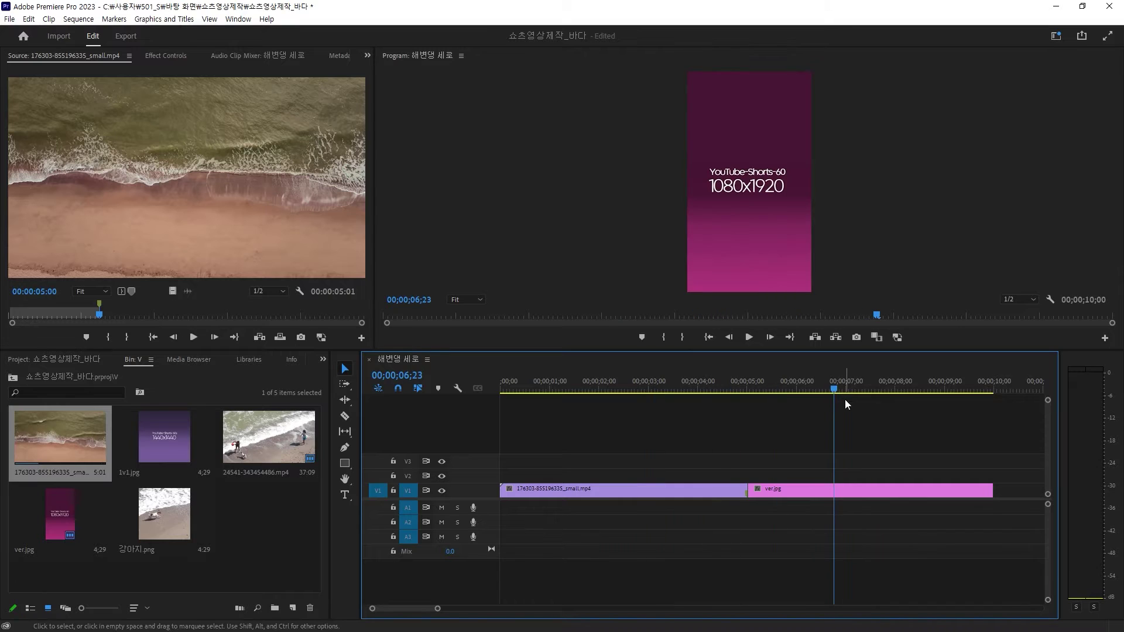
{"action": "left_click", "coordinate": [837, 488]}
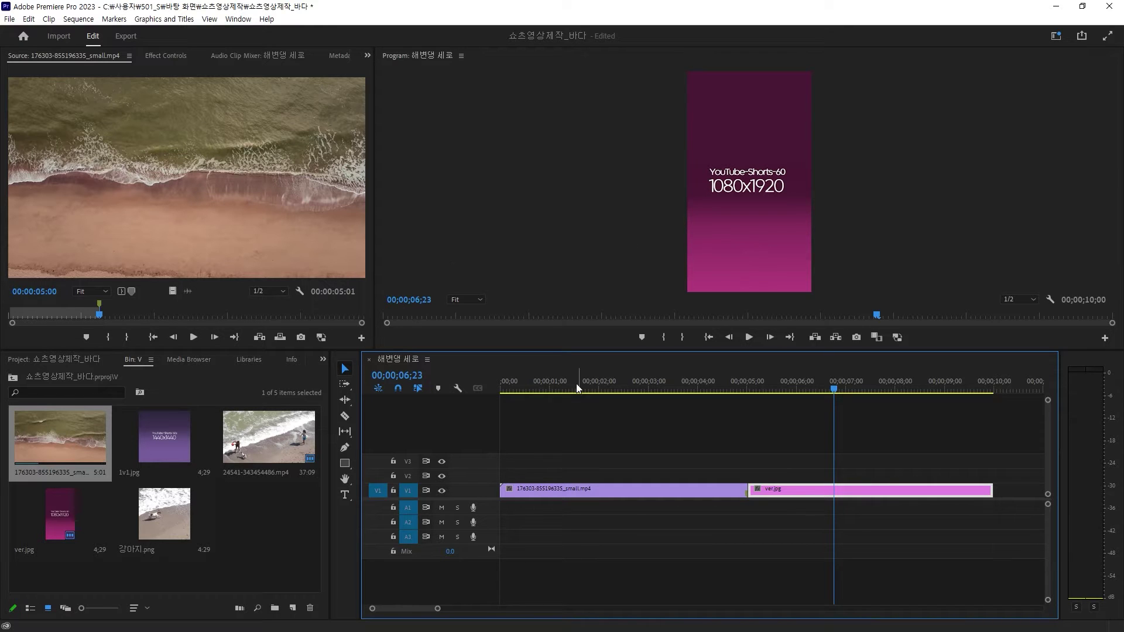
{"action": "left_click_drag", "start_coordinate": [603, 377], "coordinate": [580, 382]}
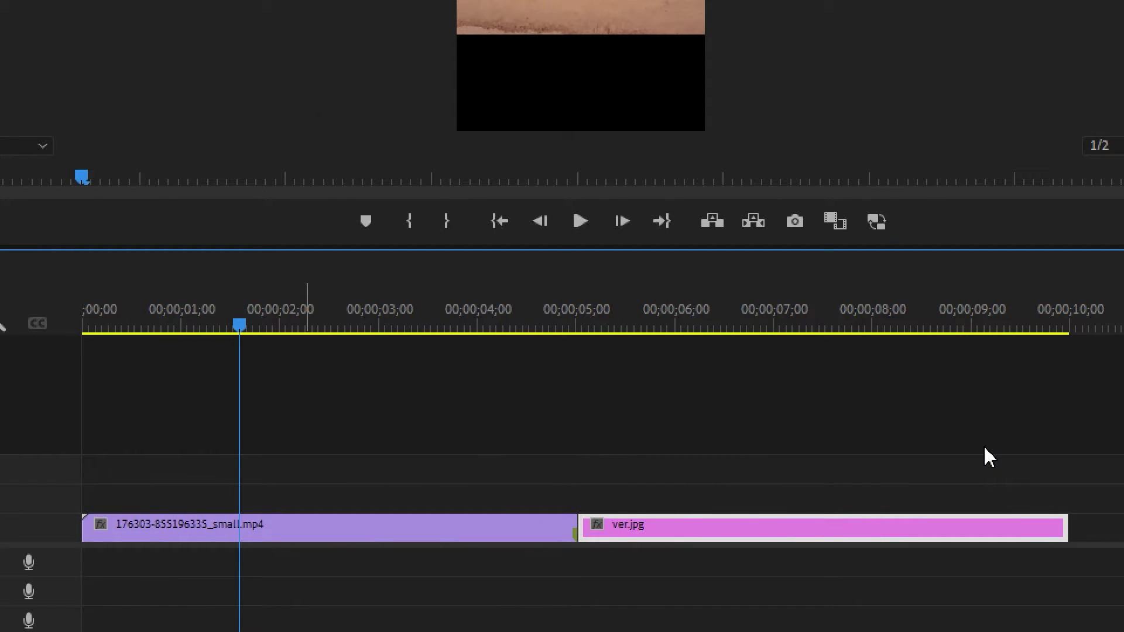
{"action": "left_click", "coordinate": [984, 449]}
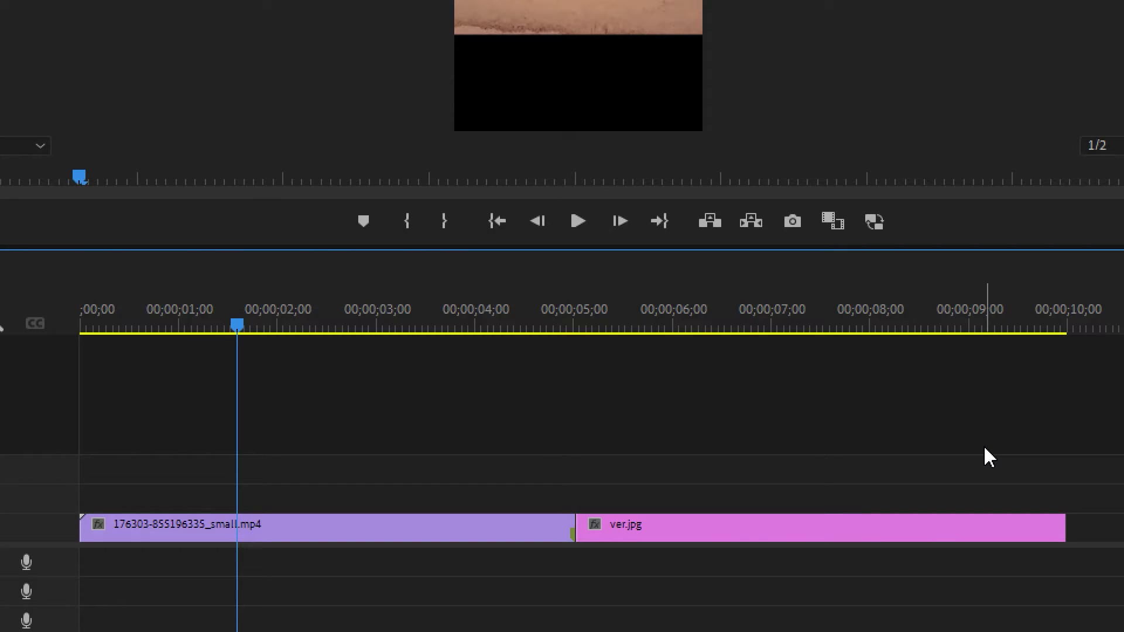
{"action": "key", "text": "Home"}
{"action": "key", "text": "End"}
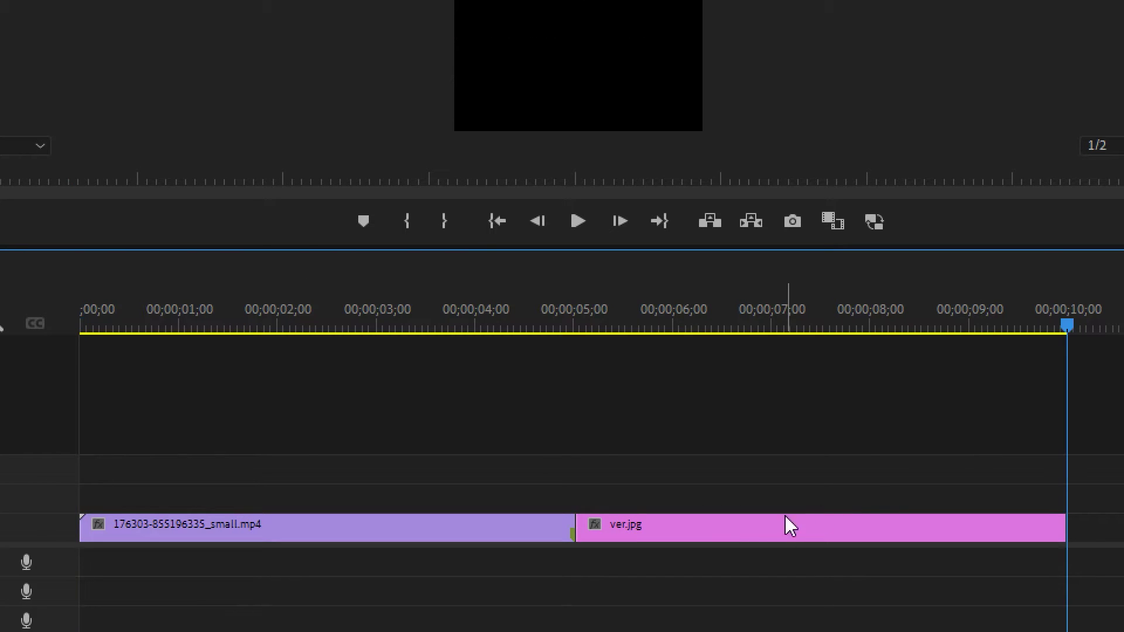
{"action": "left_click", "coordinate": [727, 530]}
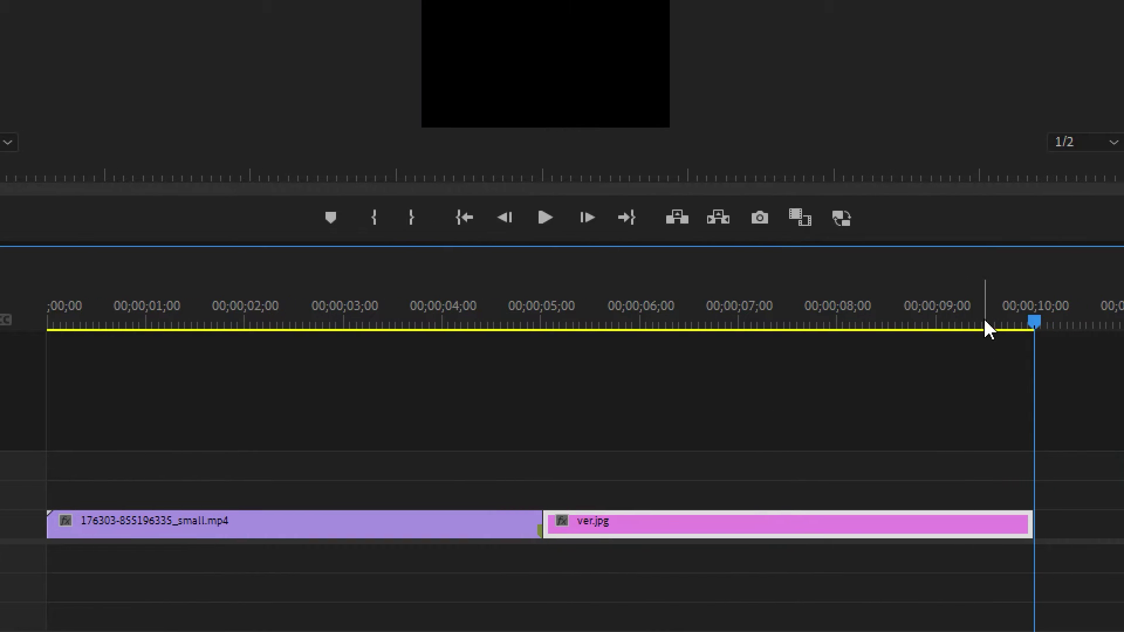
{"action": "left_click_drag", "start_coordinate": [985, 329], "coordinate": [738, 339]}
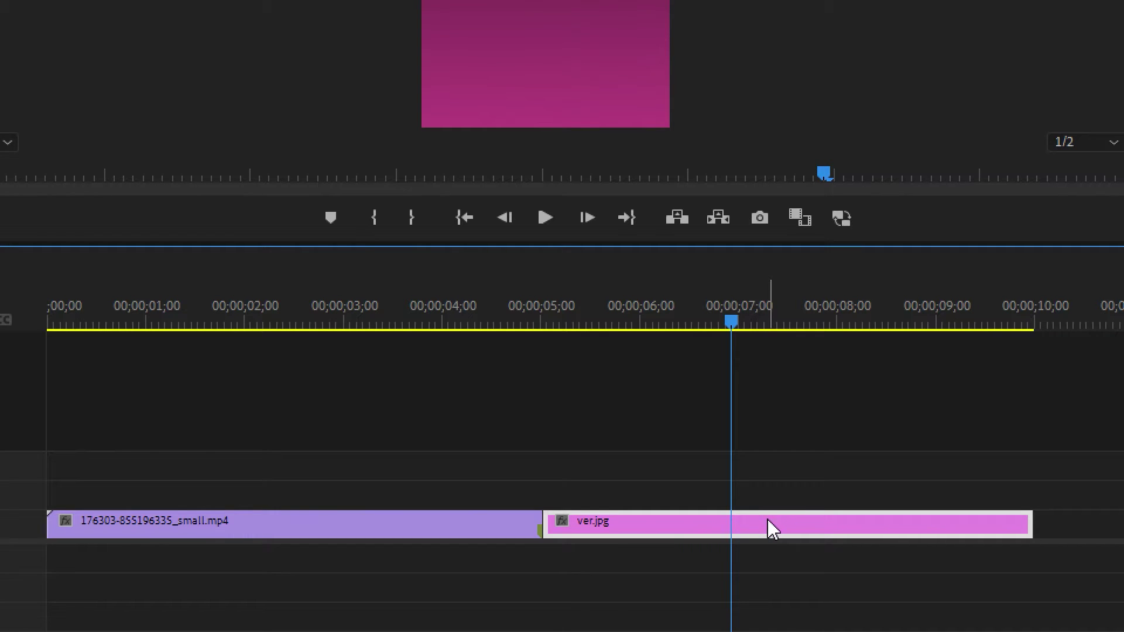
{"action": "mouse_move", "coordinate": [768, 521]}
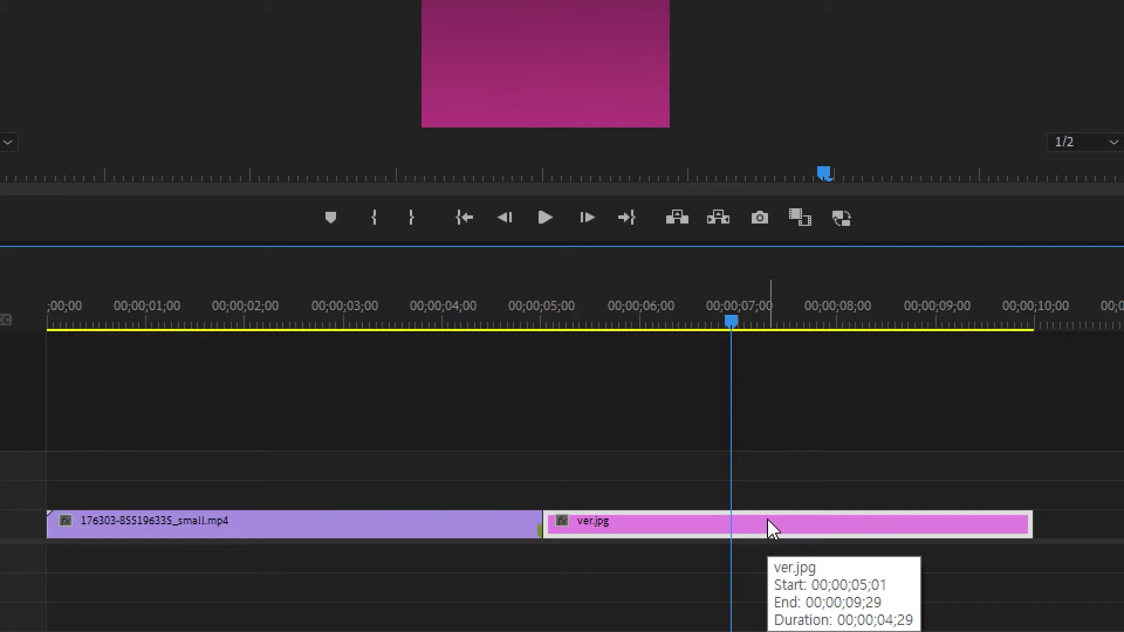
{"action": "key", "text": "Up"}
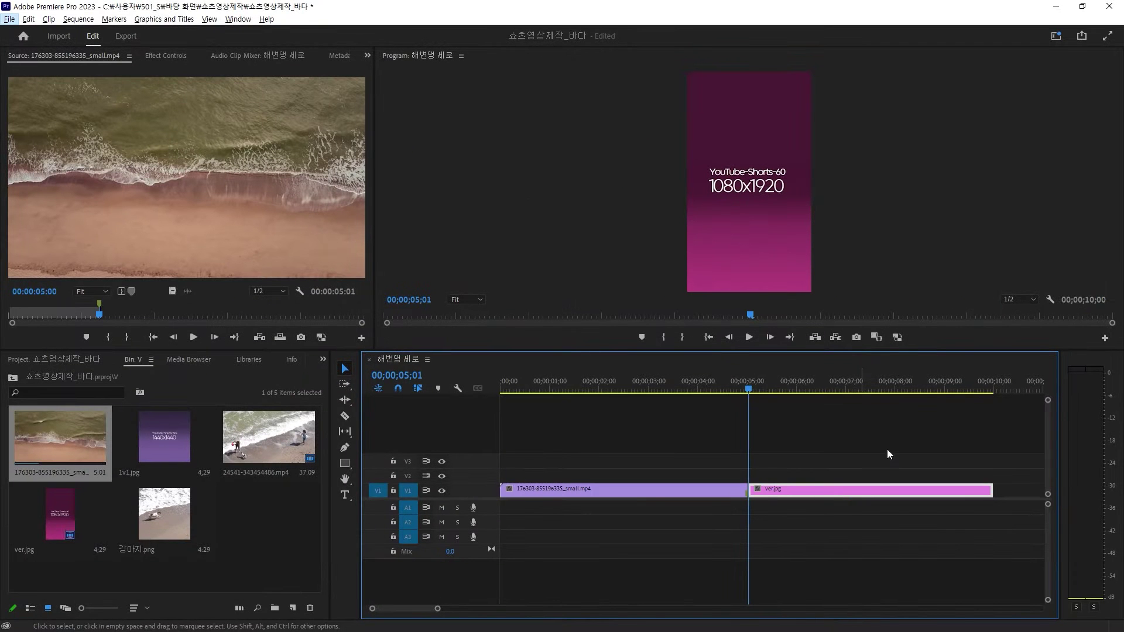
Load 24541-343454486.mp4 into the Source monitor and scrub through it.
{"action": "double_click", "coordinate": [257, 438]}
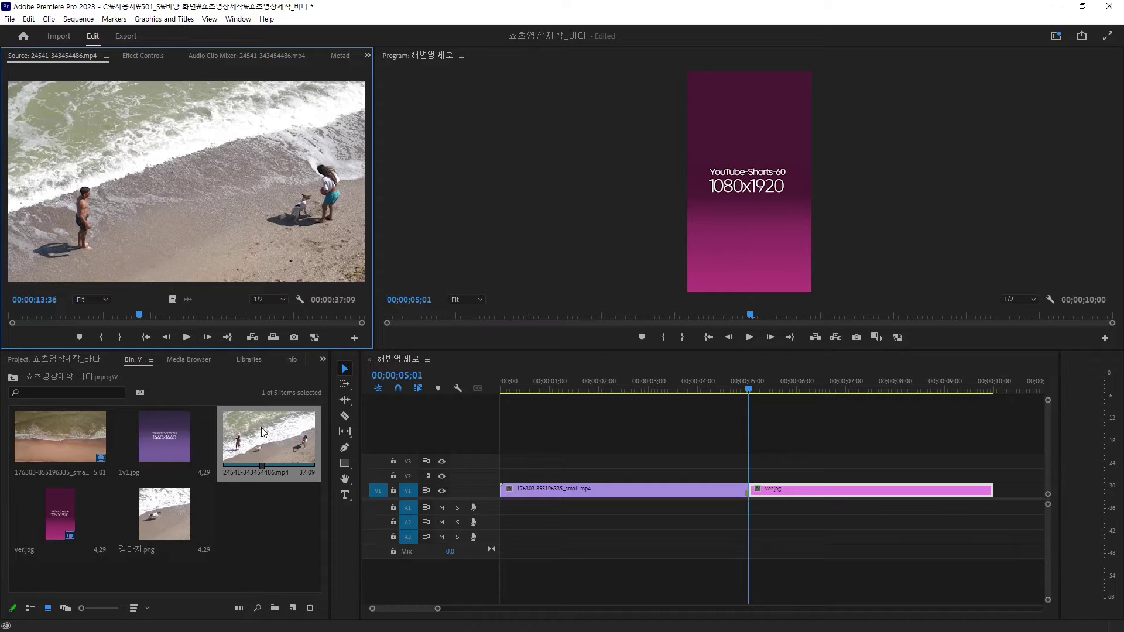
{"action": "left_click_drag", "start_coordinate": [142, 314], "coordinate": [116, 315]}
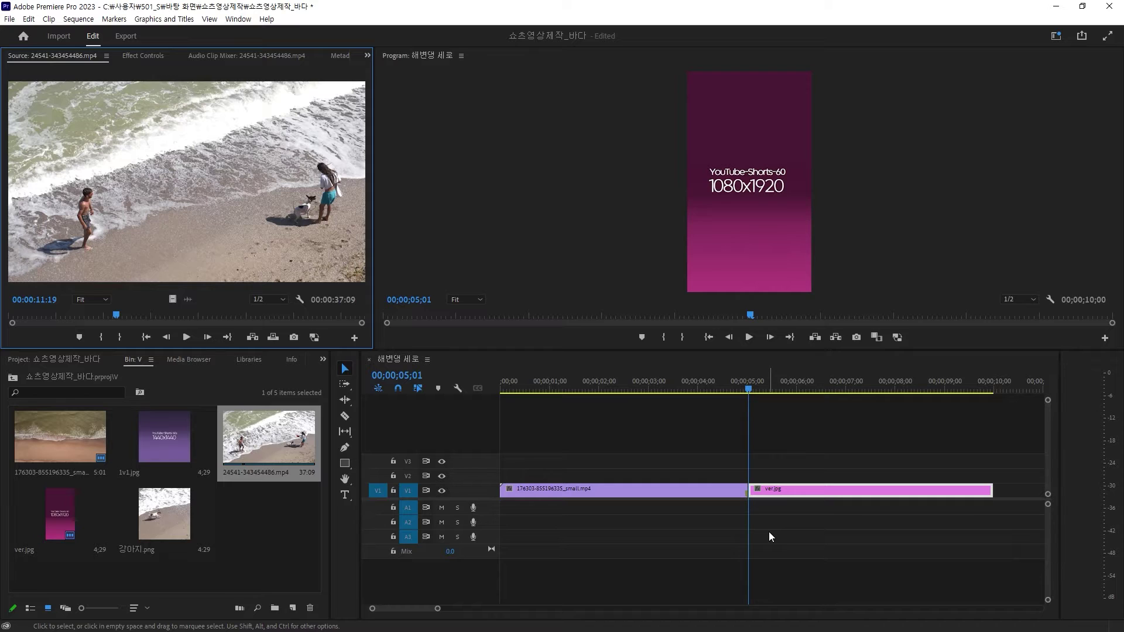
Insert the 24541 beach clip on V1 before ver.jpg, delete the stray V3 copy, widen the timeline.
{"action": "left_click", "coordinate": [795, 553]}
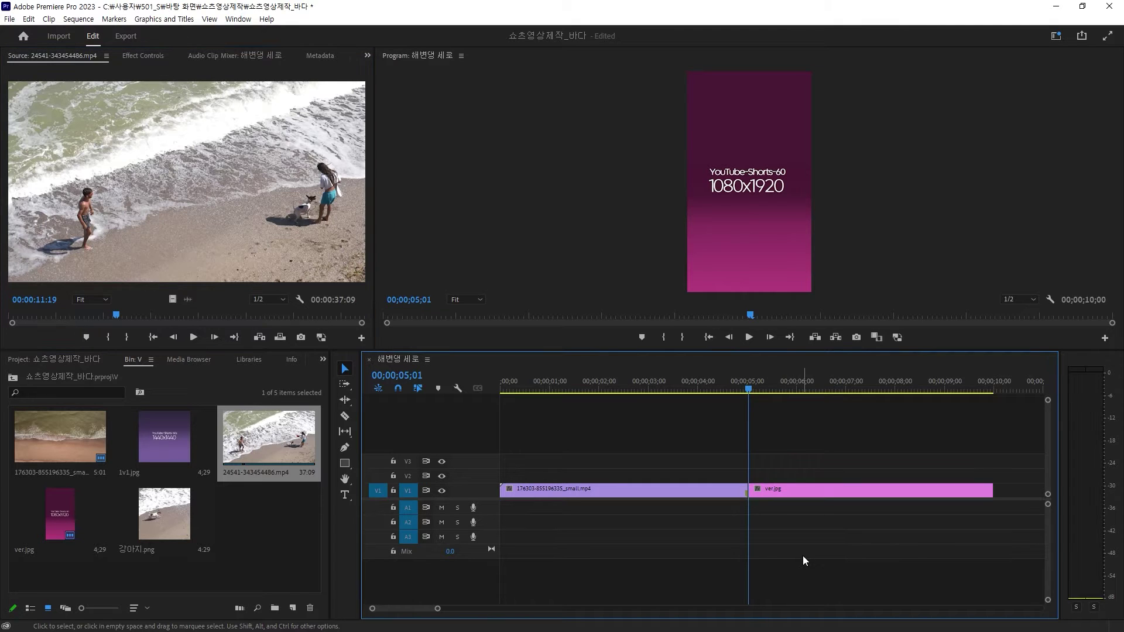
{"action": "key", "text": "comma"}
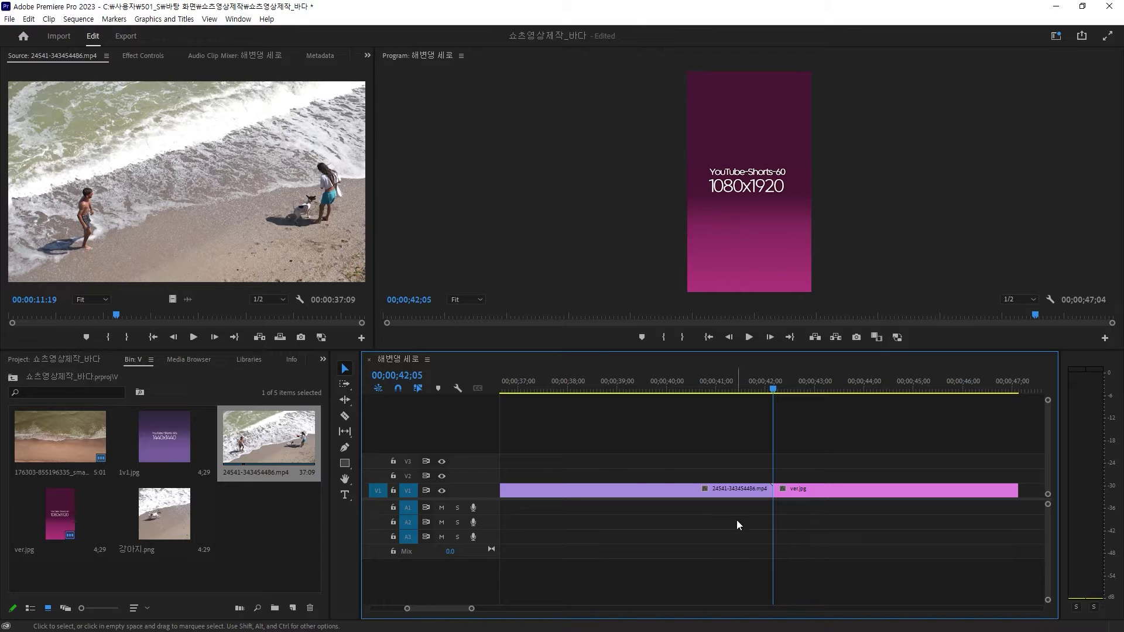
{"action": "left_click", "coordinate": [218, 232]}
{"action": "mouse_move", "coordinate": [218, 231]}
{"action": "left_mouse_down"}
{"action": "mouse_move", "coordinate": [671, 457]}
{"action": "mouse_move", "coordinate": [727, 467]}
{"action": "left_mouse_up"}
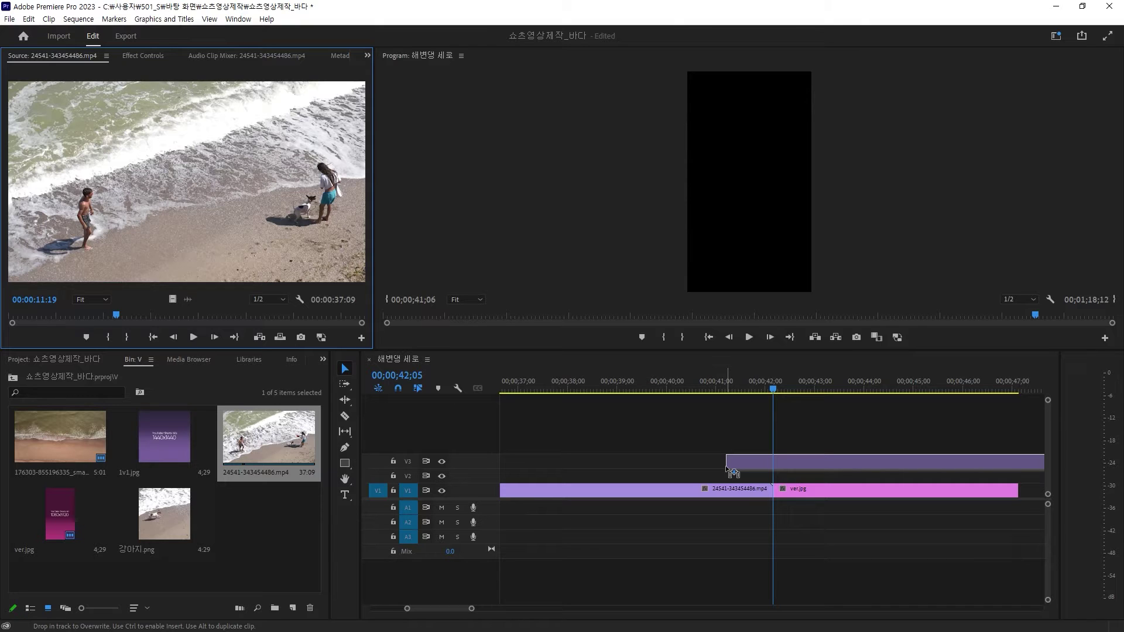
{"action": "left_click_drag", "start_coordinate": [726, 468], "coordinate": [727, 469]}
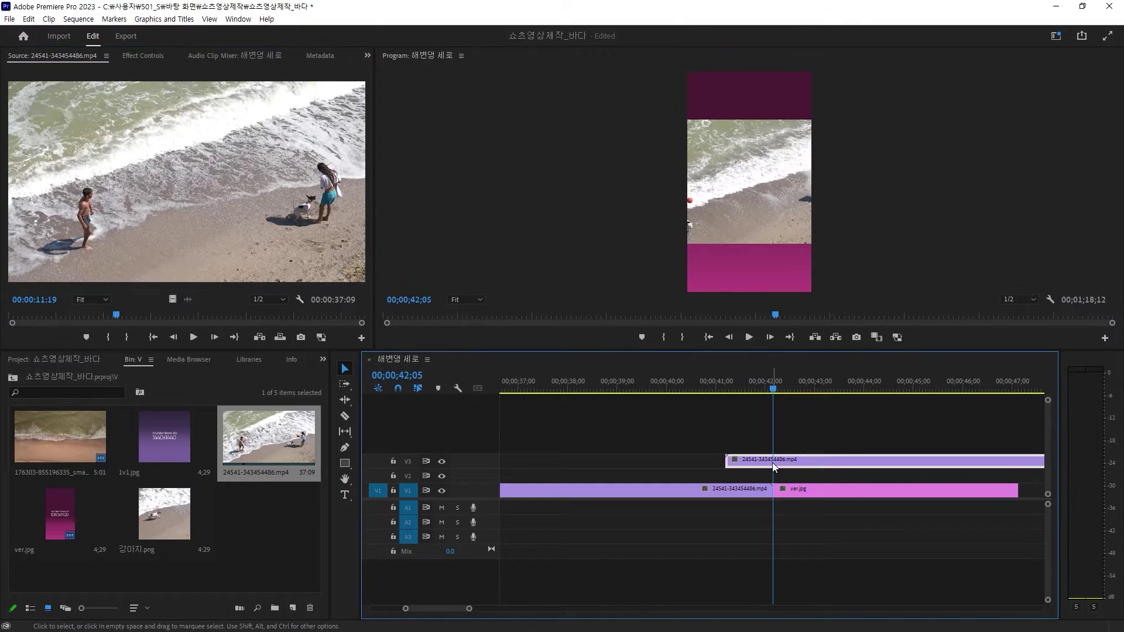
{"action": "key", "text": "Delete"}
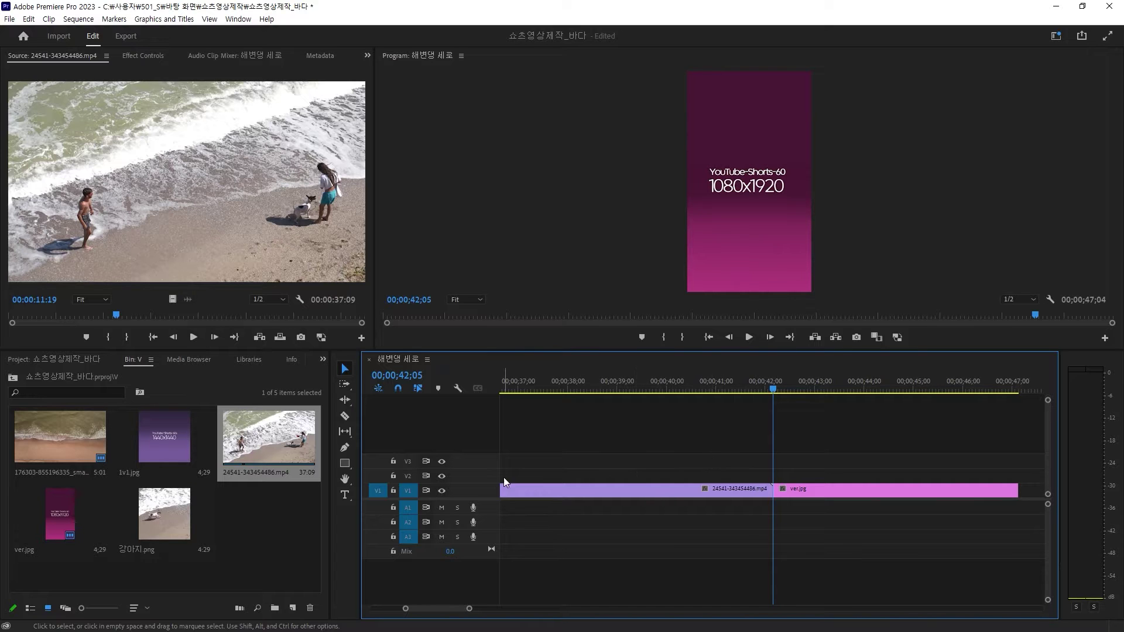
{"action": "left_click_drag", "start_coordinate": [331, 471], "coordinate": [125, 469]}
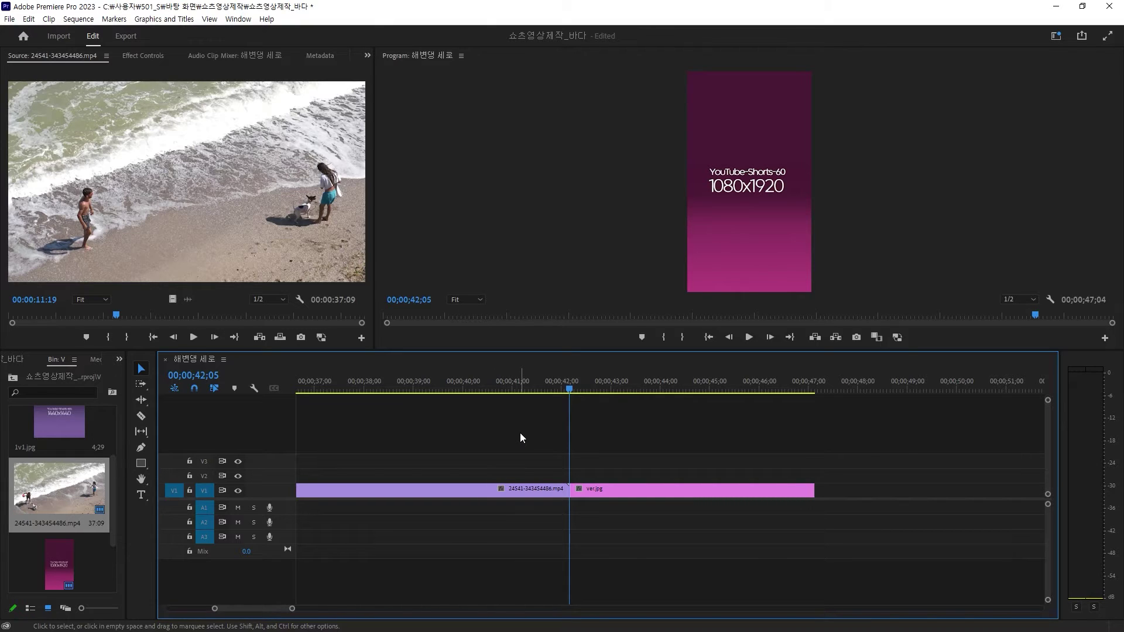
{"action": "key", "text": "minus"}
{"action": "key", "text": "minus"}
{"action": "key", "text": "minus"}
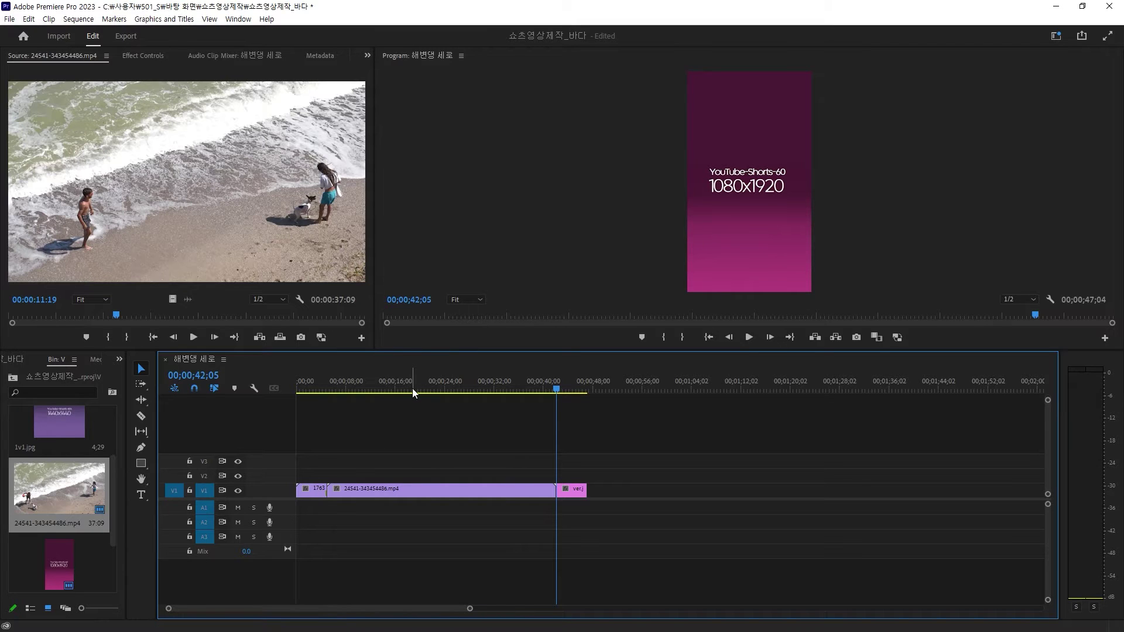
{"action": "left_click_drag", "start_coordinate": [416, 388], "coordinate": [400, 396]}
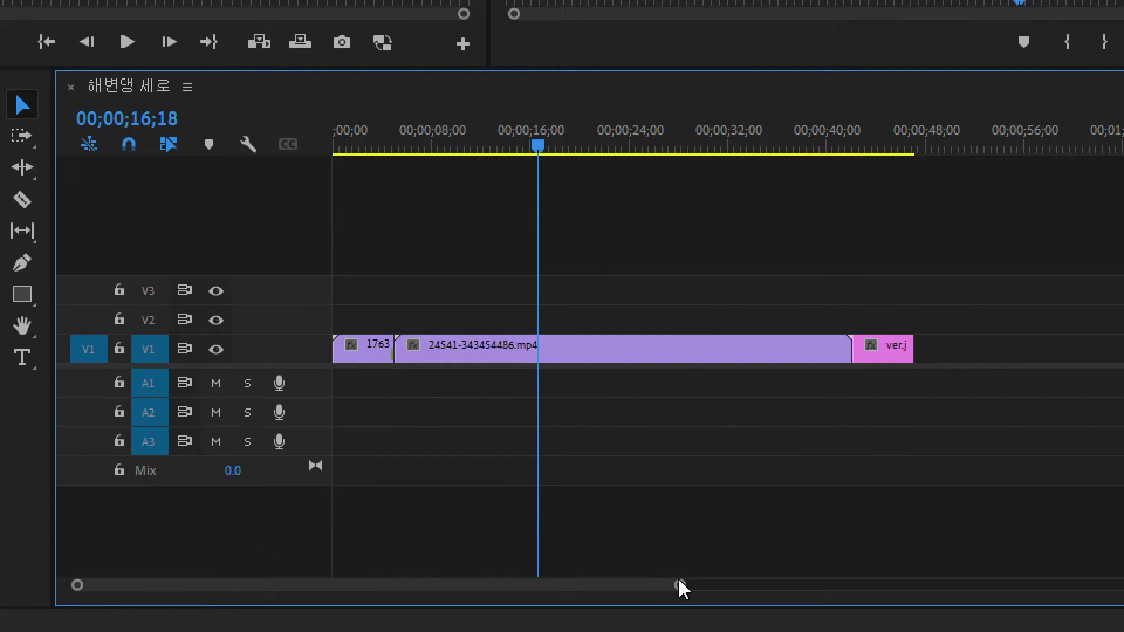
{"action": "mouse_move", "coordinate": [677, 585]}
{"action": "left_mouse_down"}
{"action": "mouse_move", "coordinate": [426, 594]}
{"action": "mouse_move", "coordinate": [476, 603]}
{"action": "mouse_move", "coordinate": [364, 619]}
{"action": "left_mouse_up"}
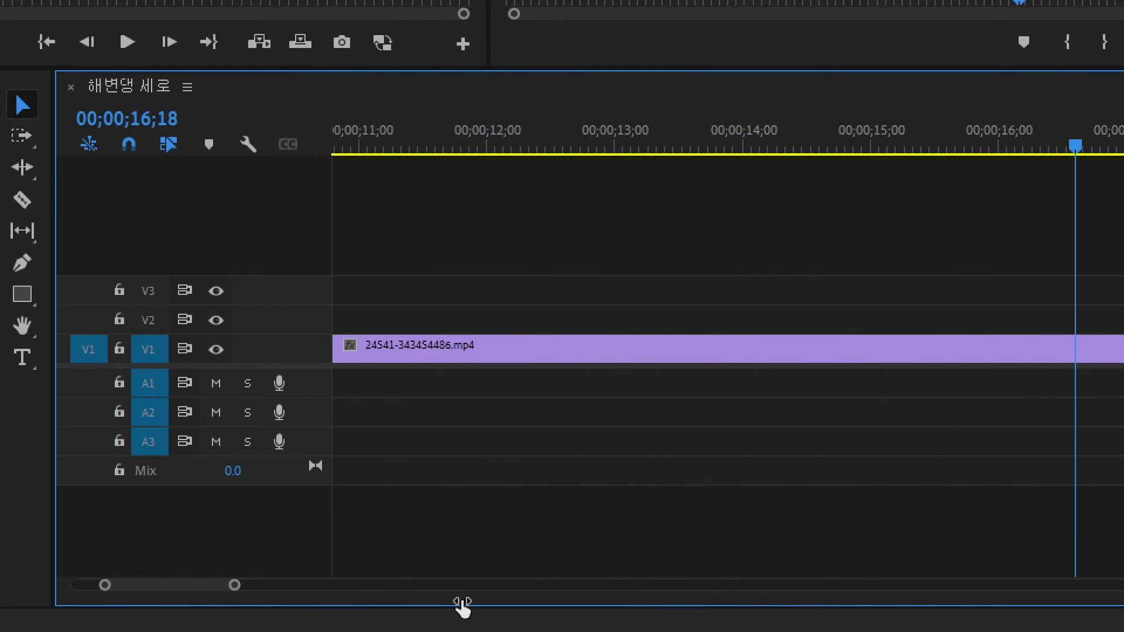
{"action": "scroll", "coordinate": [385, 618], "scroll_direction": "down", "scroll_amount": 5}
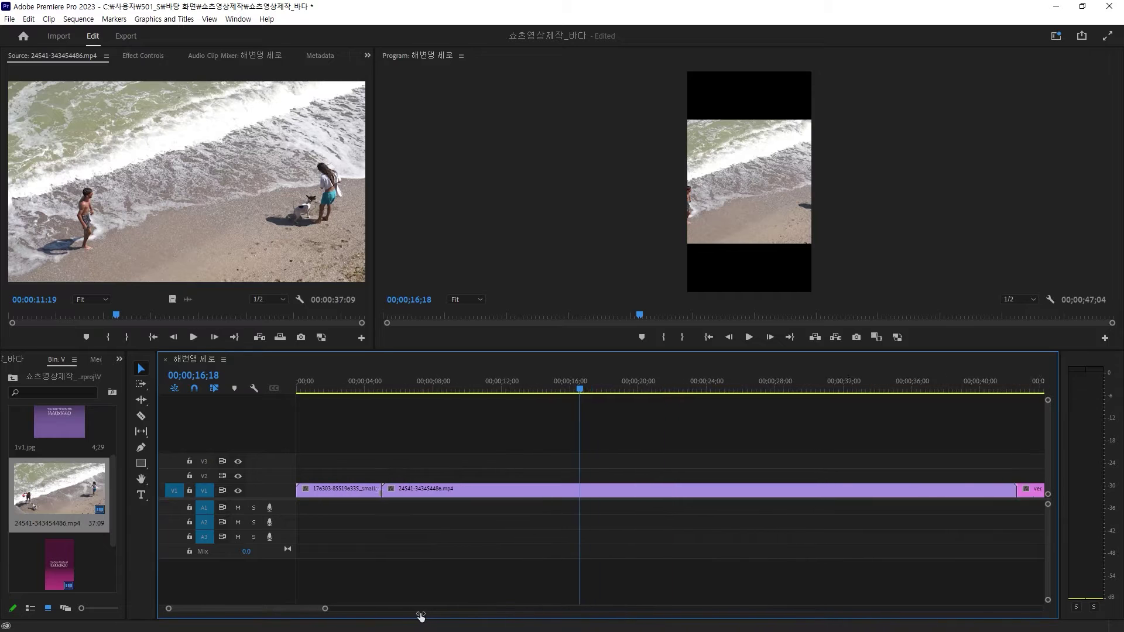
{"action": "scroll", "coordinate": [440, 610], "scroll_direction": "up", "scroll_amount": 2}
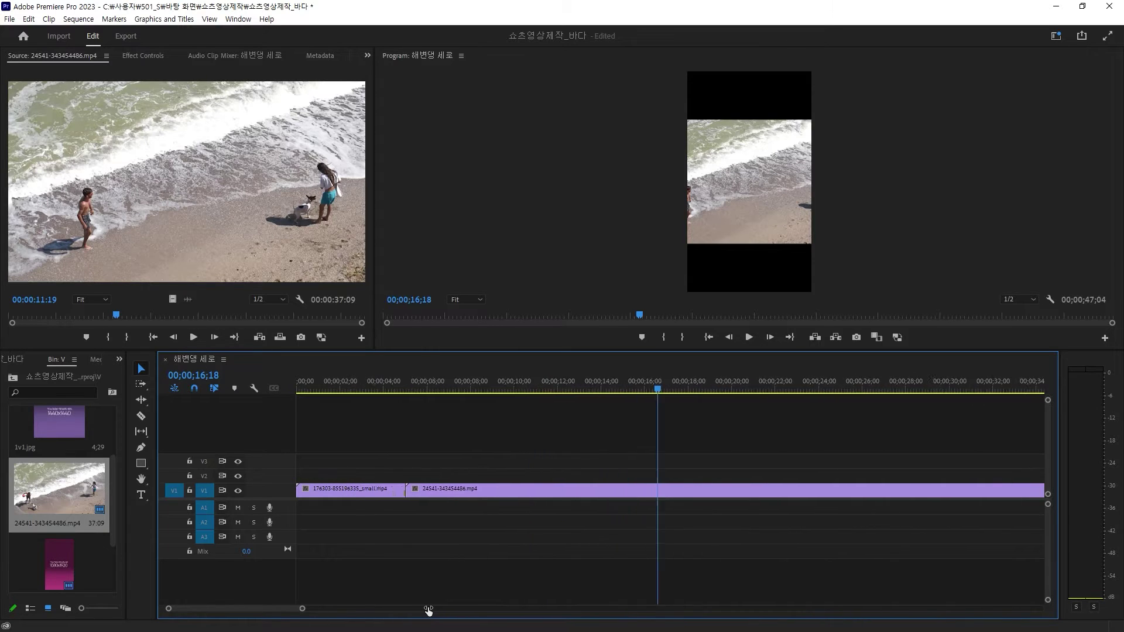
{"action": "scroll", "coordinate": [427, 609], "scroll_direction": "up", "scroll_amount": 2}
{"action": "scroll", "coordinate": [415, 610], "scroll_direction": "up", "scroll_amount": 2}
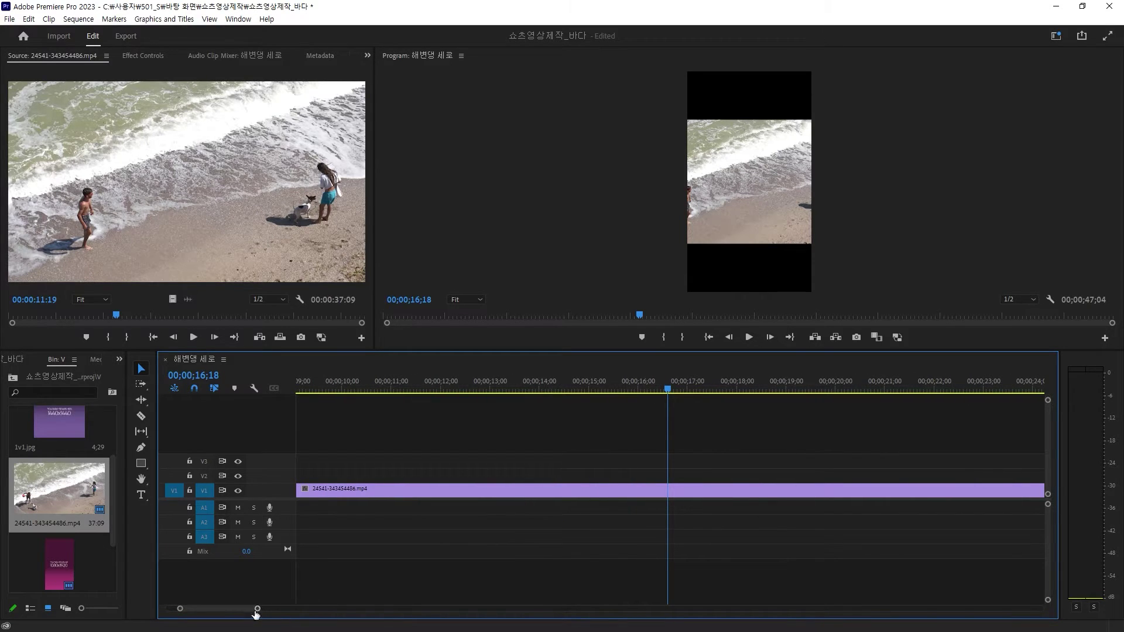
{"action": "left_click_drag", "start_coordinate": [256, 611], "coordinate": [279, 609]}
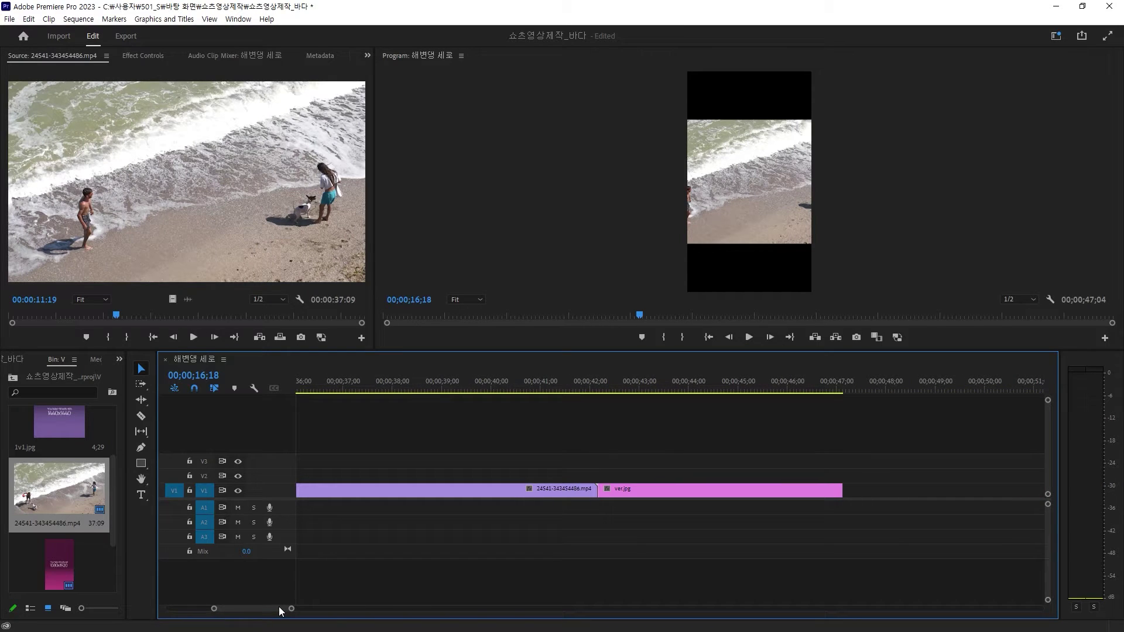
{"action": "left_click", "coordinate": [473, 386]}
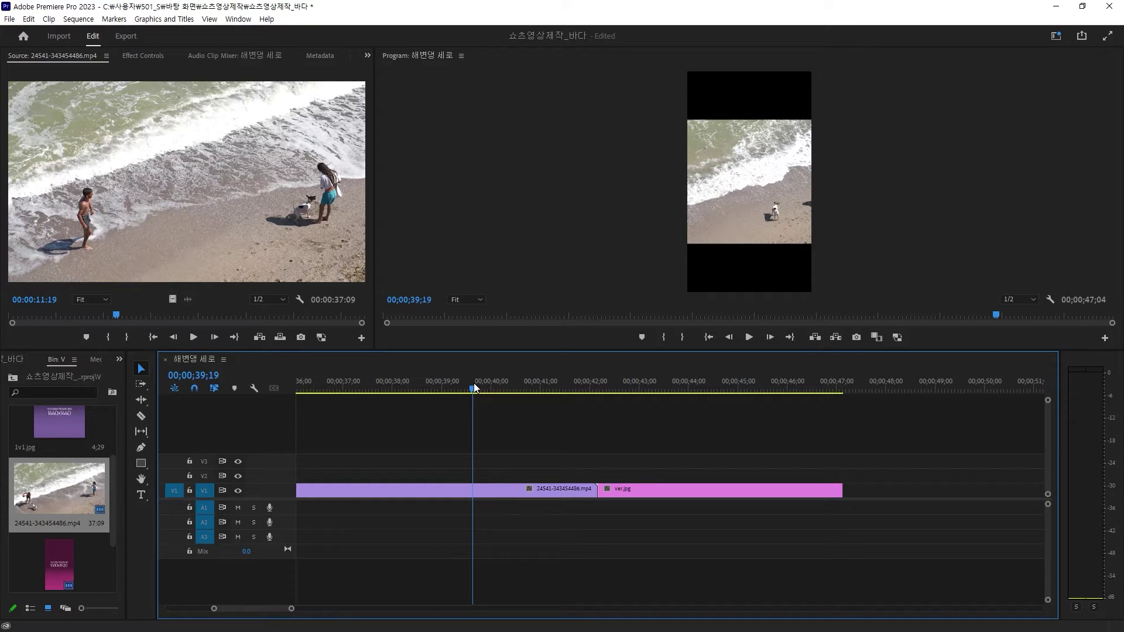
{"action": "key", "text": "equal"}
{"action": "key", "text": "equal"}
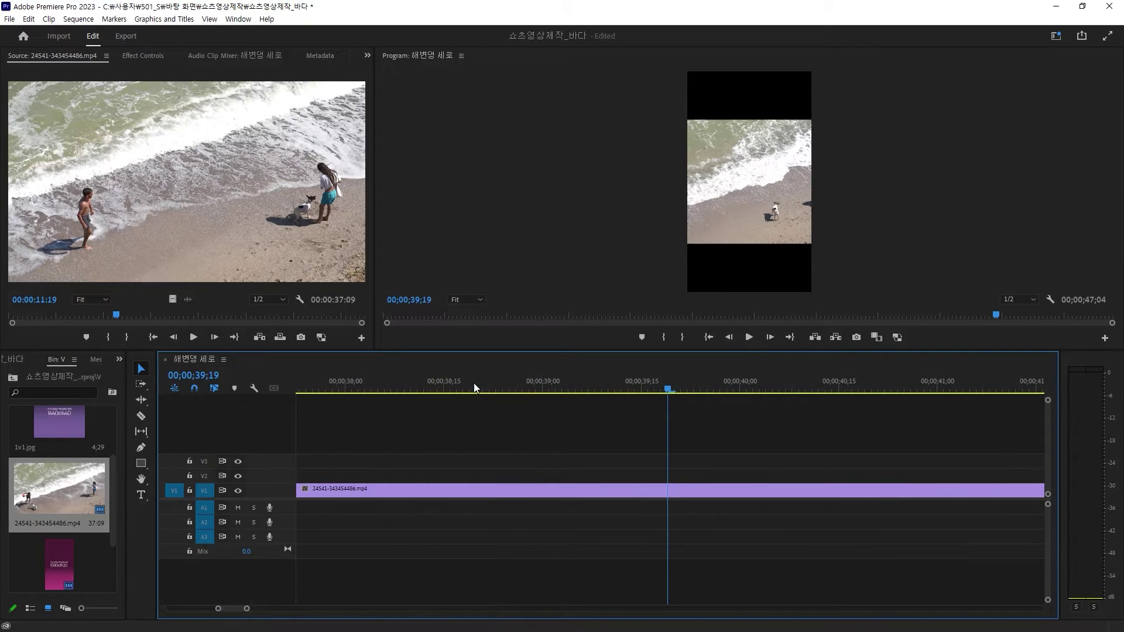
{"action": "key", "text": "equal"}
{"action": "key", "text": "minus"}
{"action": "key", "text": "minus"}
{"action": "key", "text": "minus"}
{"action": "key", "text": "minus"}
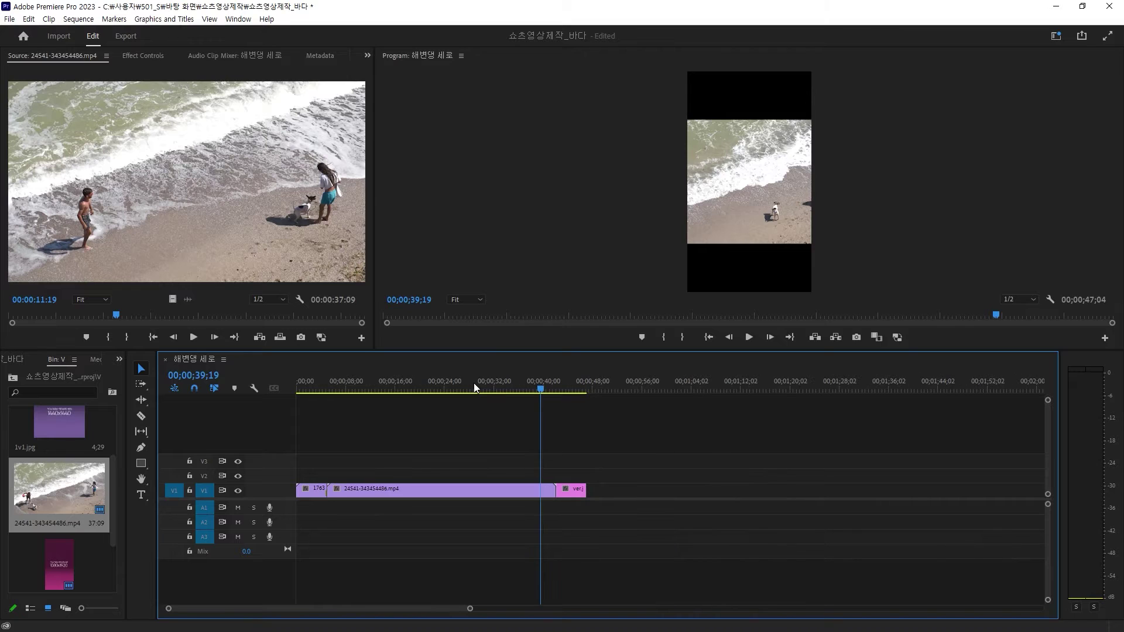
{"action": "mouse_move", "coordinate": [522, 390]}
{"action": "left_mouse_down"}
{"action": "mouse_move", "coordinate": [416, 389]}
{"action": "mouse_move", "coordinate": [546, 389]}
{"action": "mouse_move", "coordinate": [463, 385]}
{"action": "left_mouse_up"}
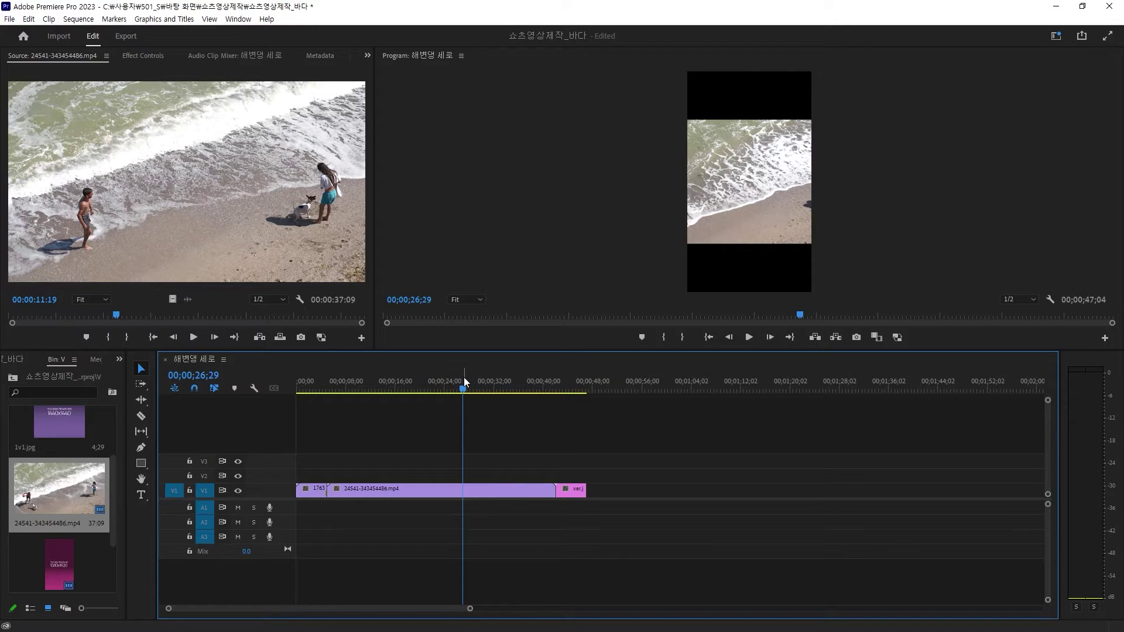
{"action": "key", "text": "Home"}
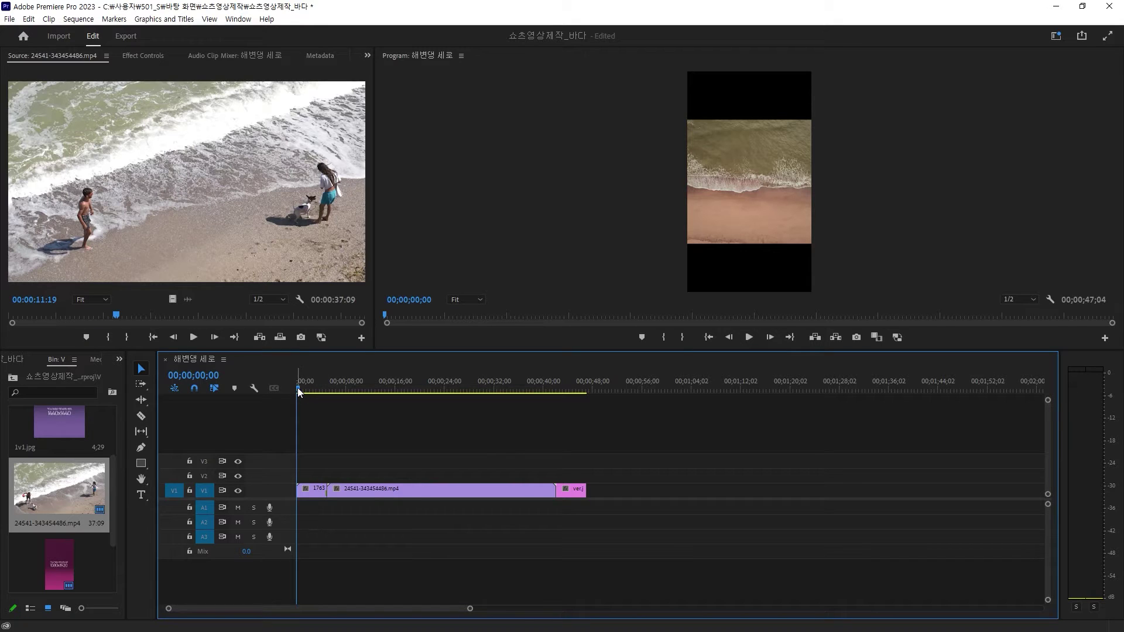
{"action": "left_click_drag", "start_coordinate": [298, 391], "coordinate": [313, 390]}
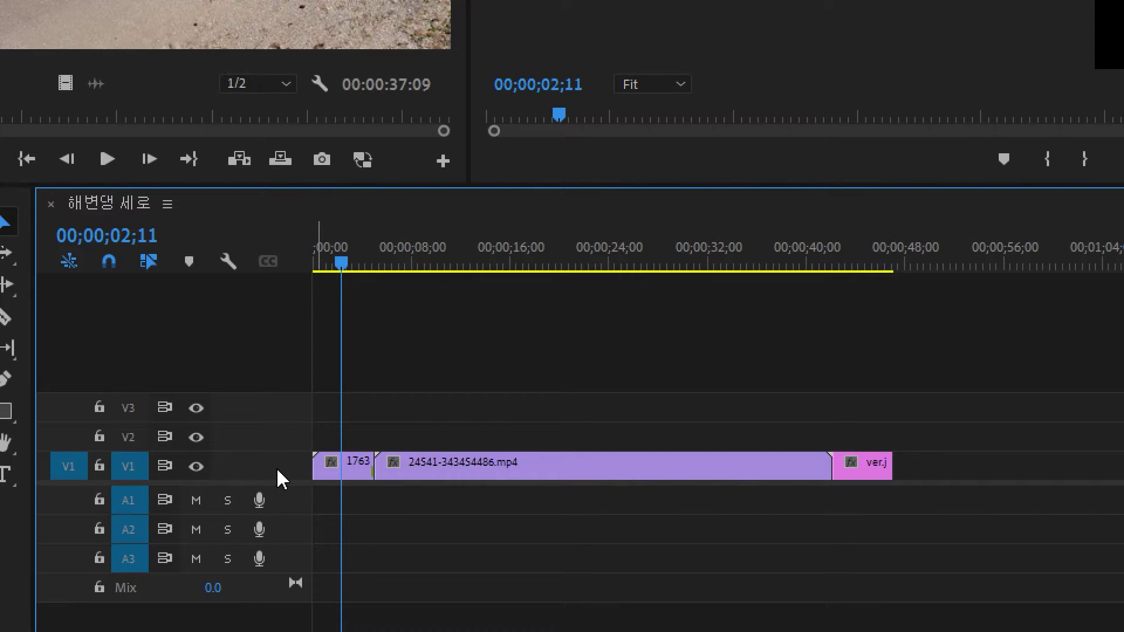
Change the 24541-343454486.mp4 clip's label from Violet to Mango, then return to the sequence start.
{"action": "double_click", "coordinate": [277, 470]}
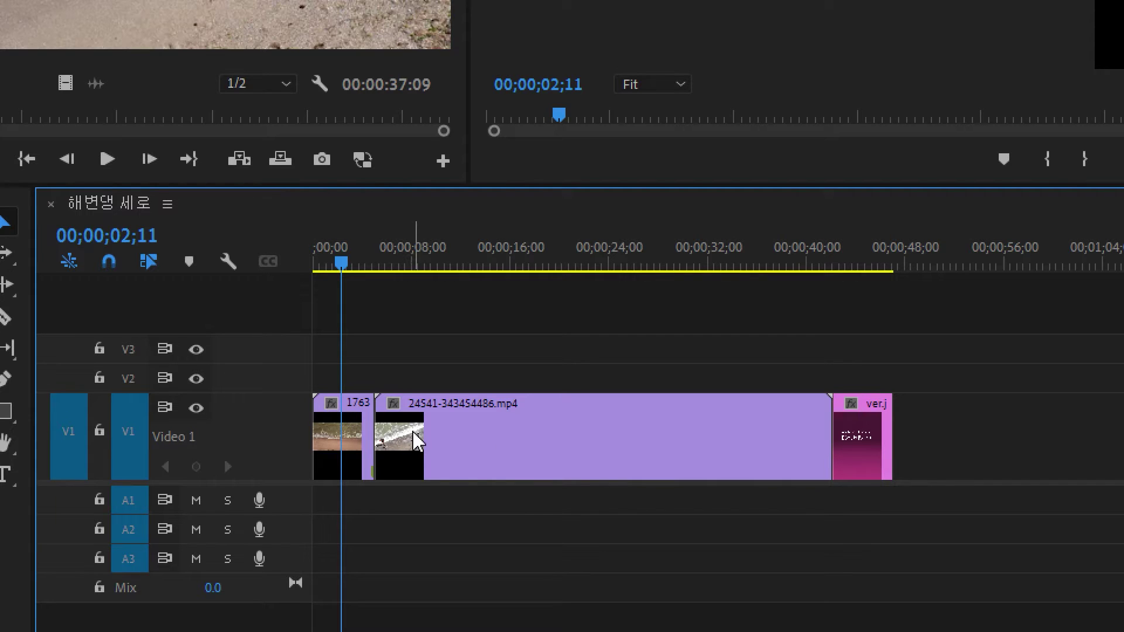
{"action": "double_click", "coordinate": [291, 450]}
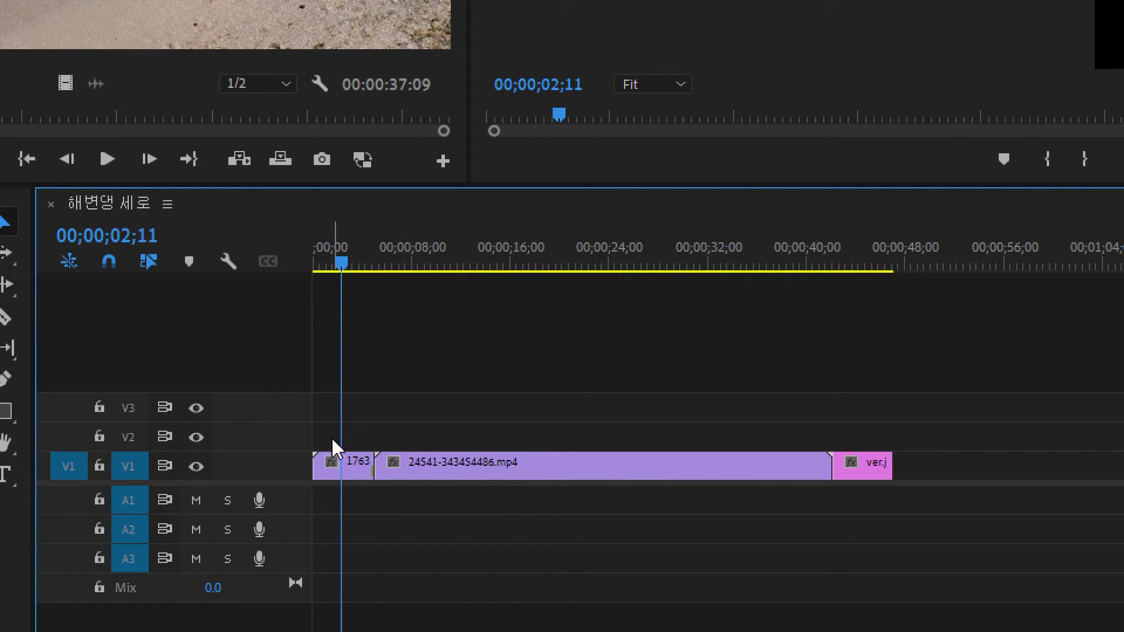
{"action": "left_click_drag", "start_coordinate": [433, 262], "coordinate": [465, 258]}
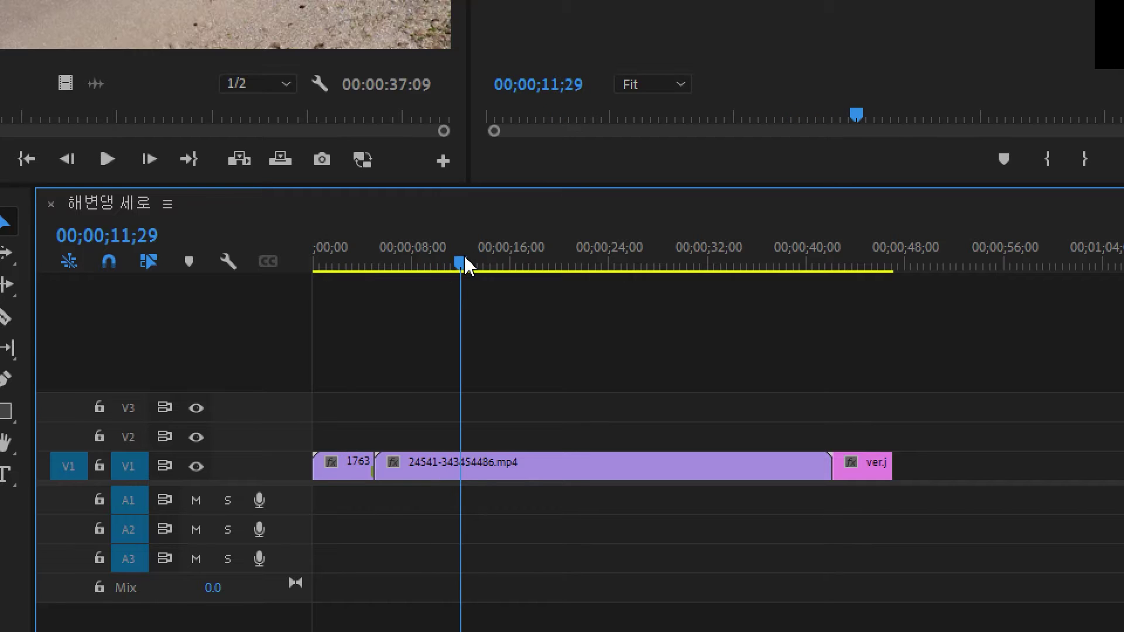
{"action": "right_click", "coordinate": [493, 463]}
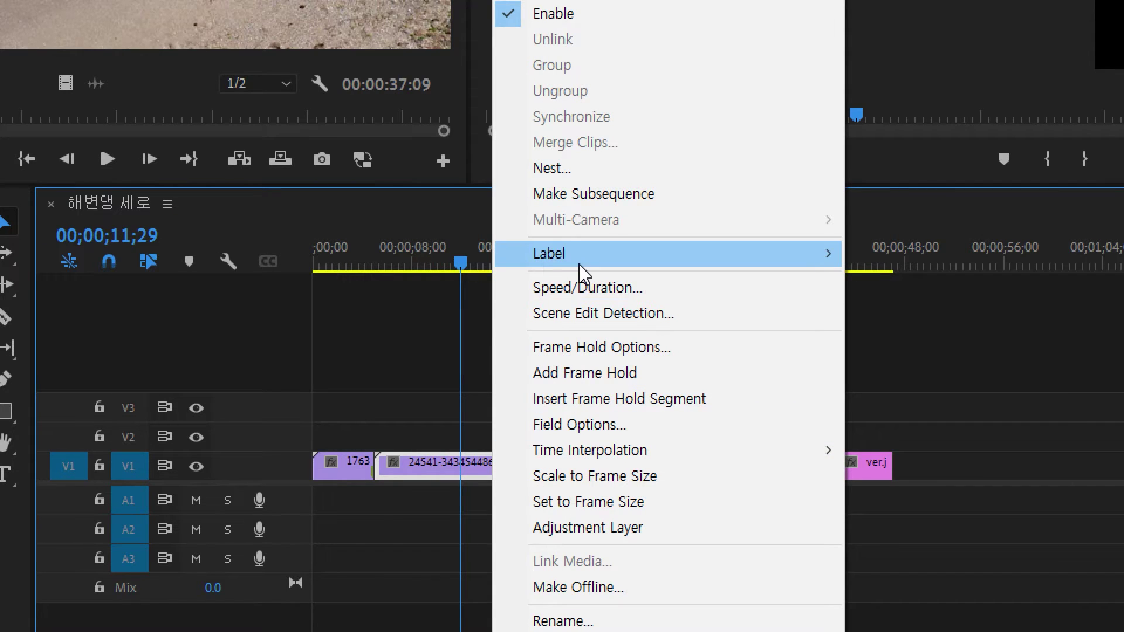
{"action": "mouse_move", "coordinate": [582, 272]}
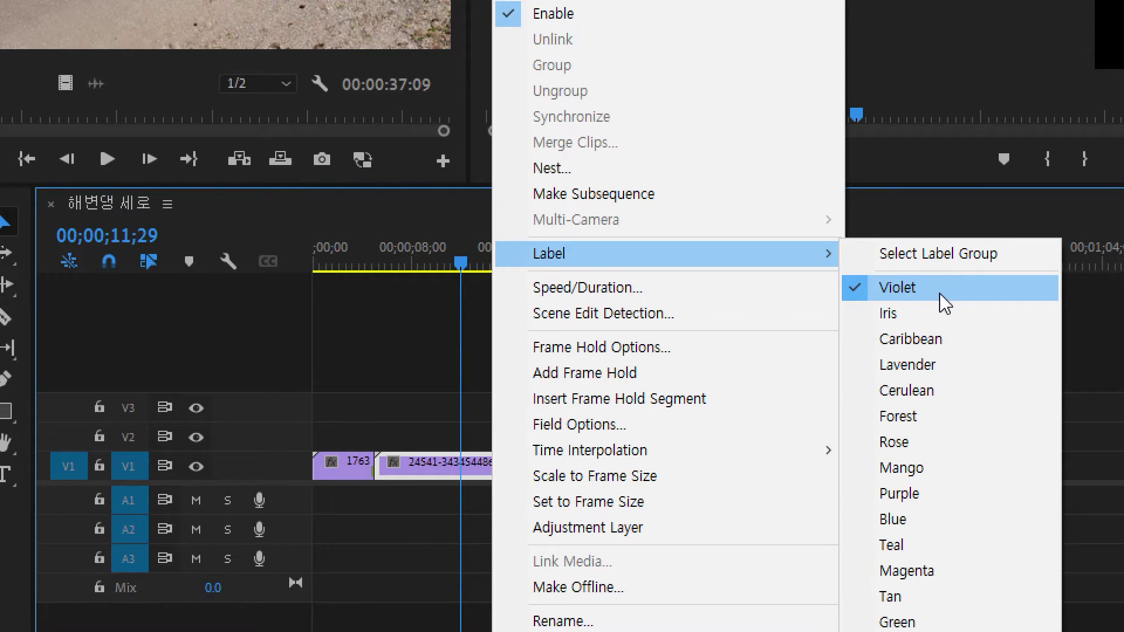
{"action": "left_click", "coordinate": [911, 470]}
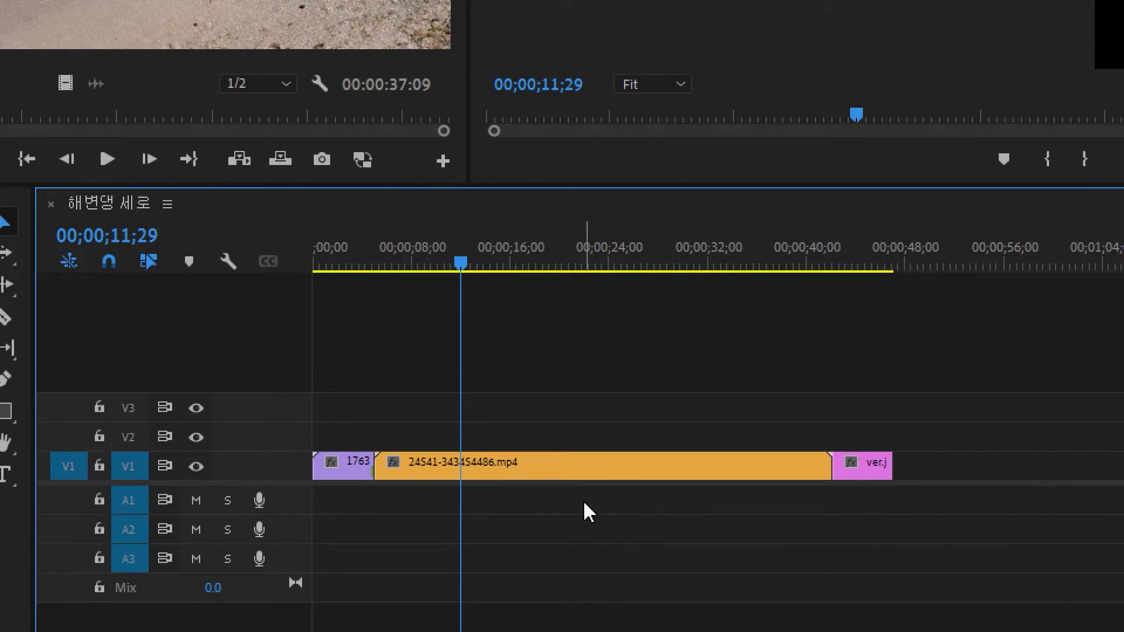
{"action": "left_click", "coordinate": [351, 469]}
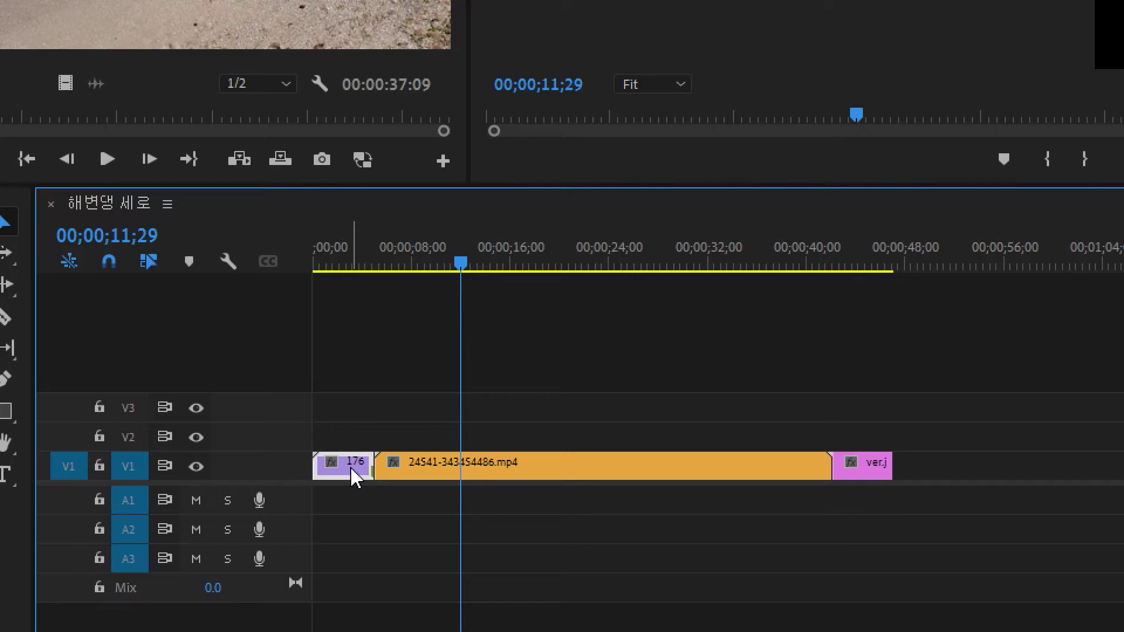
{"action": "left_click", "coordinate": [550, 475]}
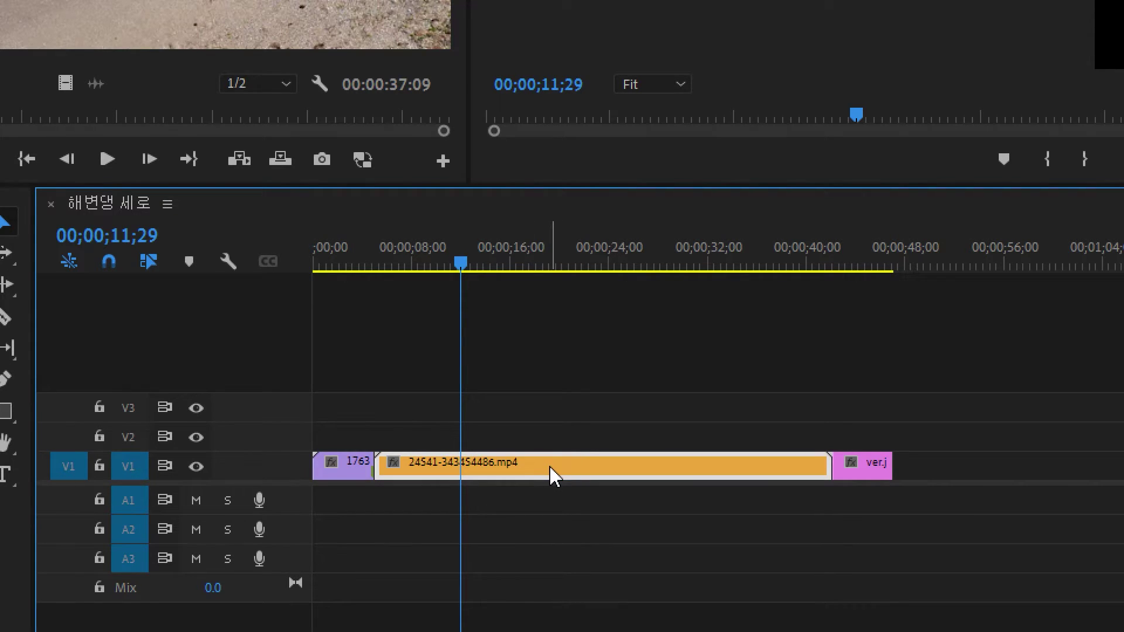
{"action": "key", "text": "Home"}
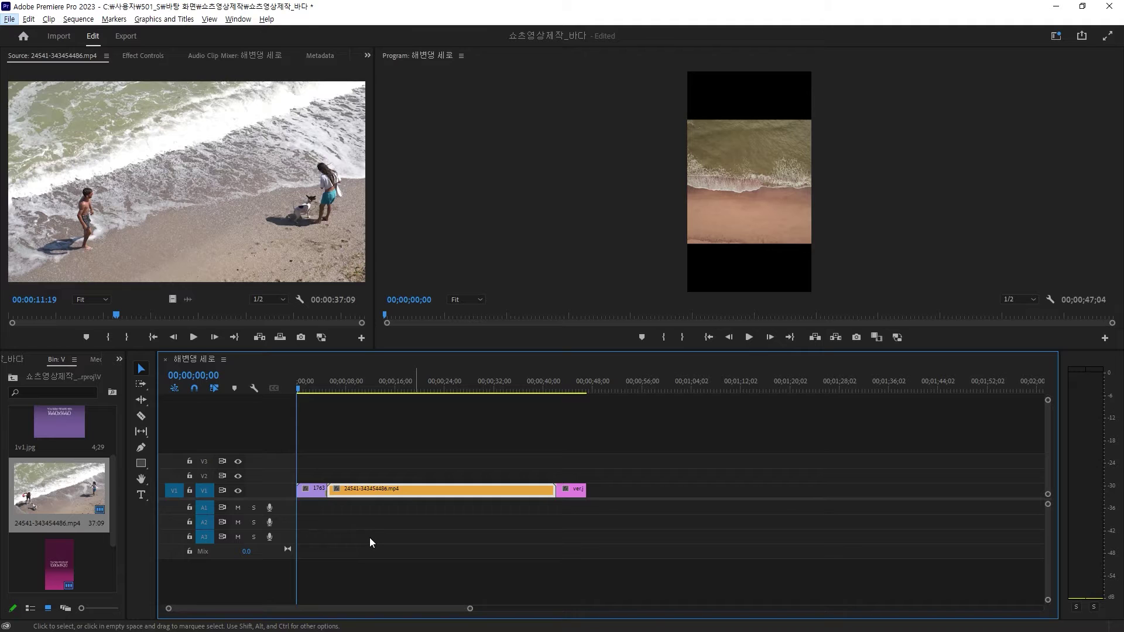
Deselect all clips and save the project with Ctrl+S.
{"action": "key", "text": "s"}
{"action": "key", "text": "Escape"}
{"action": "left_click", "coordinate": [370, 537]}
{"action": "key", "text": "ctrl+s"}
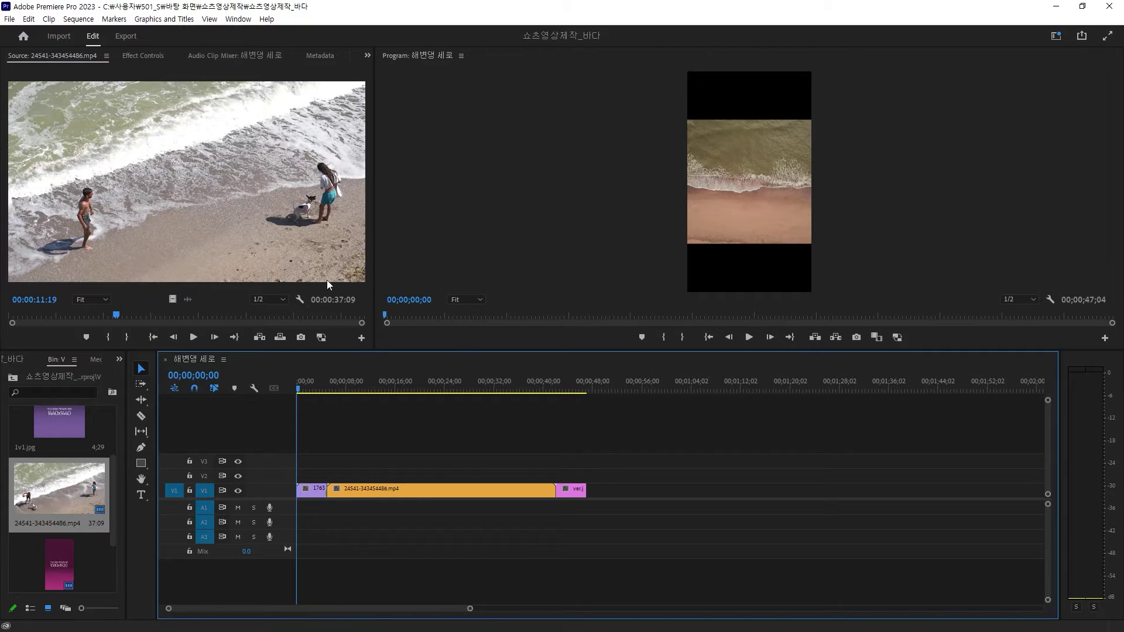
Widen the Program monitor over the Source monitor, parking near 00;00;02;11.
{"action": "left_click", "coordinate": [313, 386]}
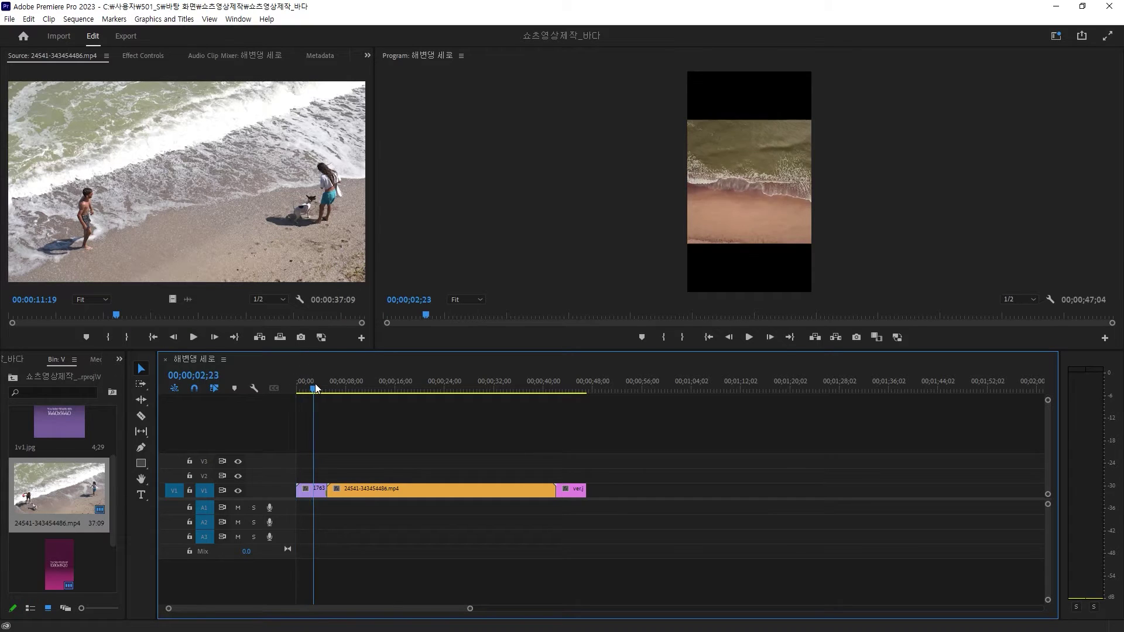
{"action": "left_click_drag", "start_coordinate": [373, 321], "coordinate": [288, 319]}
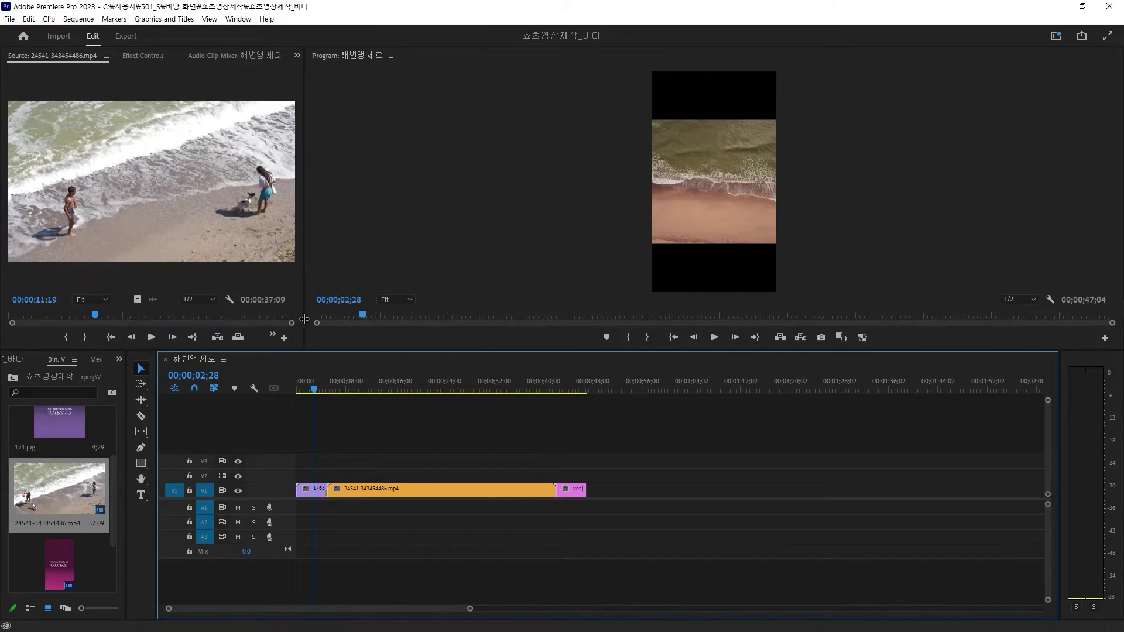
{"action": "left_click", "coordinate": [311, 387]}
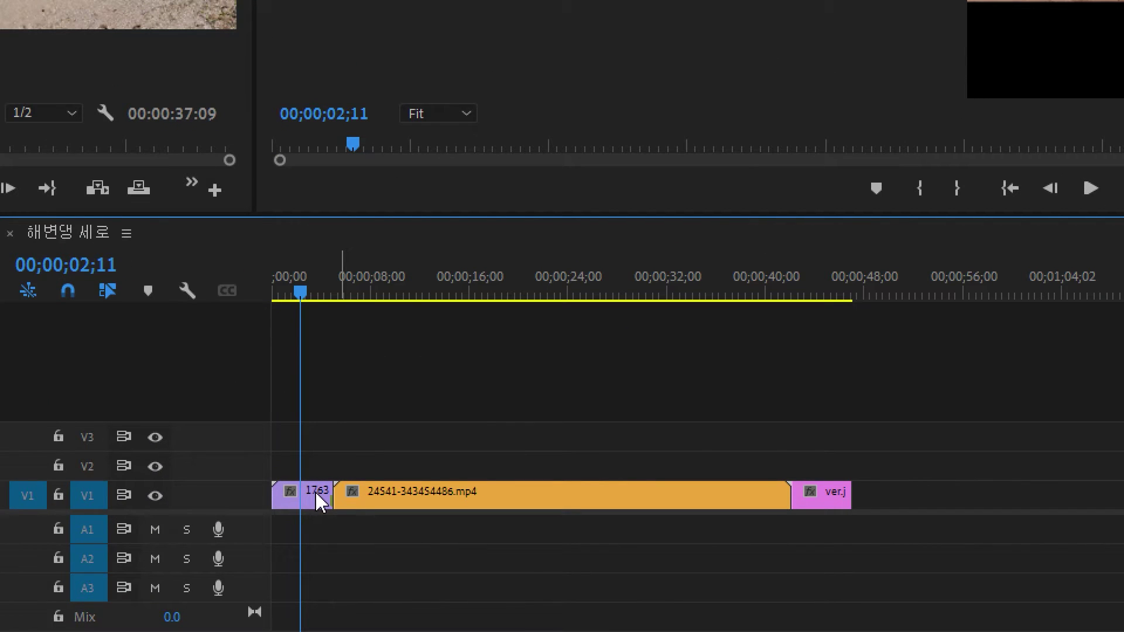
Reset the Editing workspace to its saved layout from the Workspaces menu.
{"action": "left_click", "coordinate": [320, 501]}
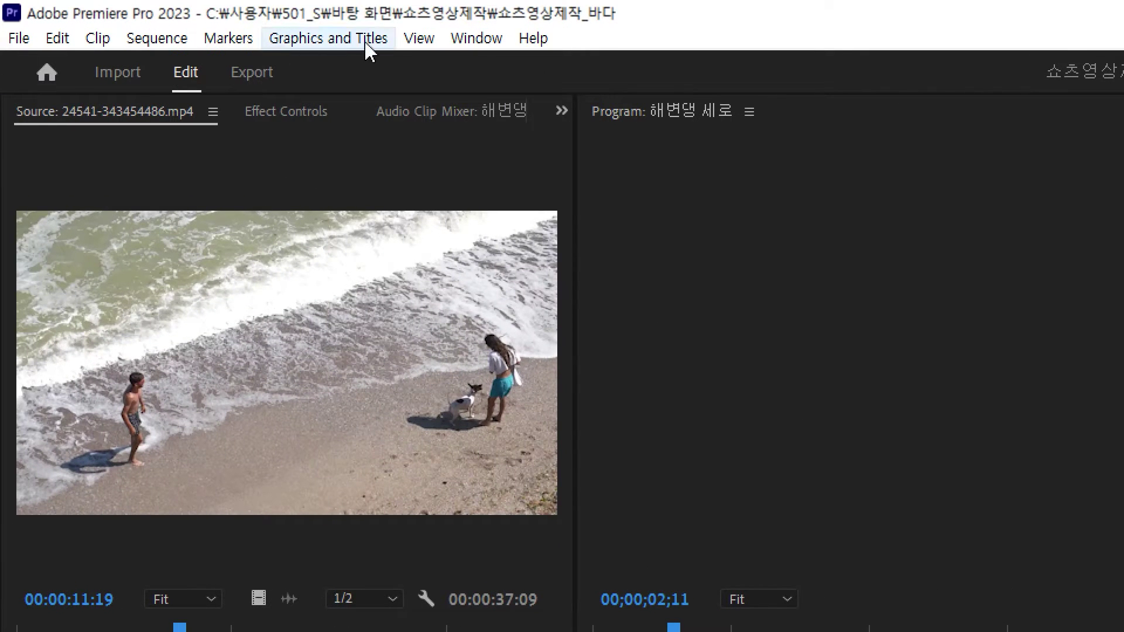
{"action": "left_click", "coordinate": [481, 41]}
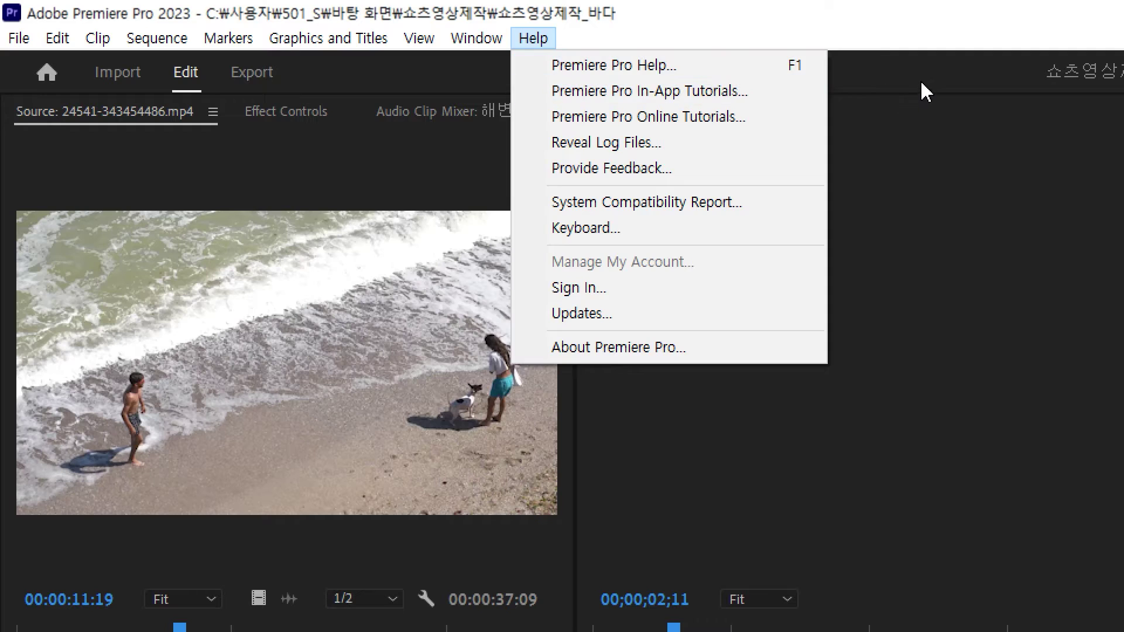
{"action": "left_click", "coordinate": [921, 90]}
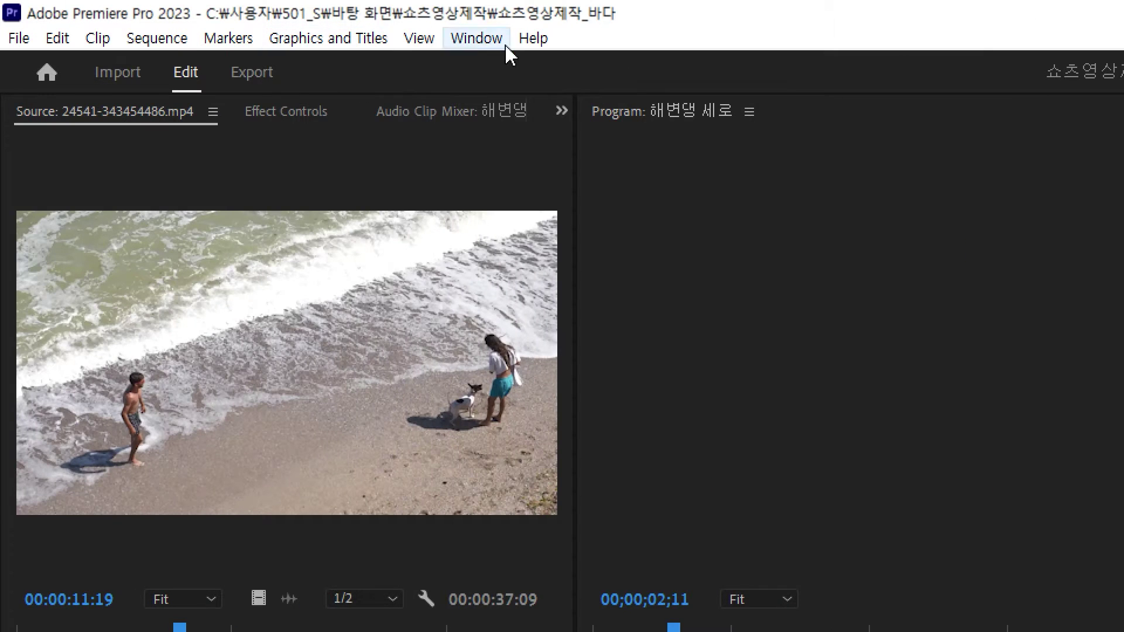
{"action": "left_click", "coordinate": [498, 40]}
{"action": "mouse_move", "coordinate": [505, 72]}
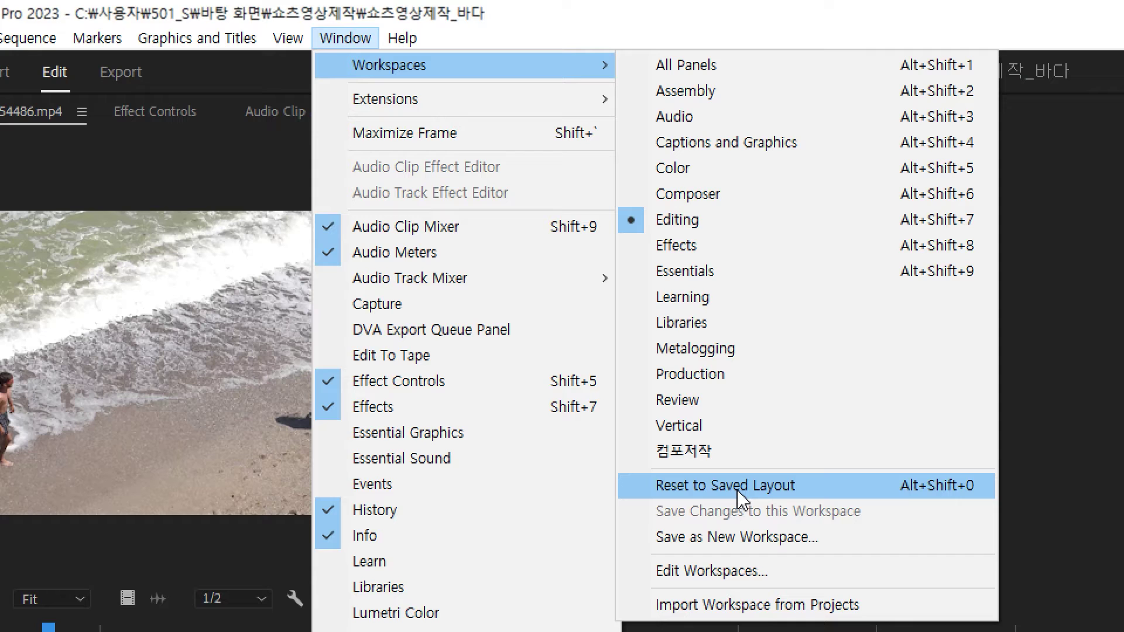
{"action": "left_click", "coordinate": [737, 492]}
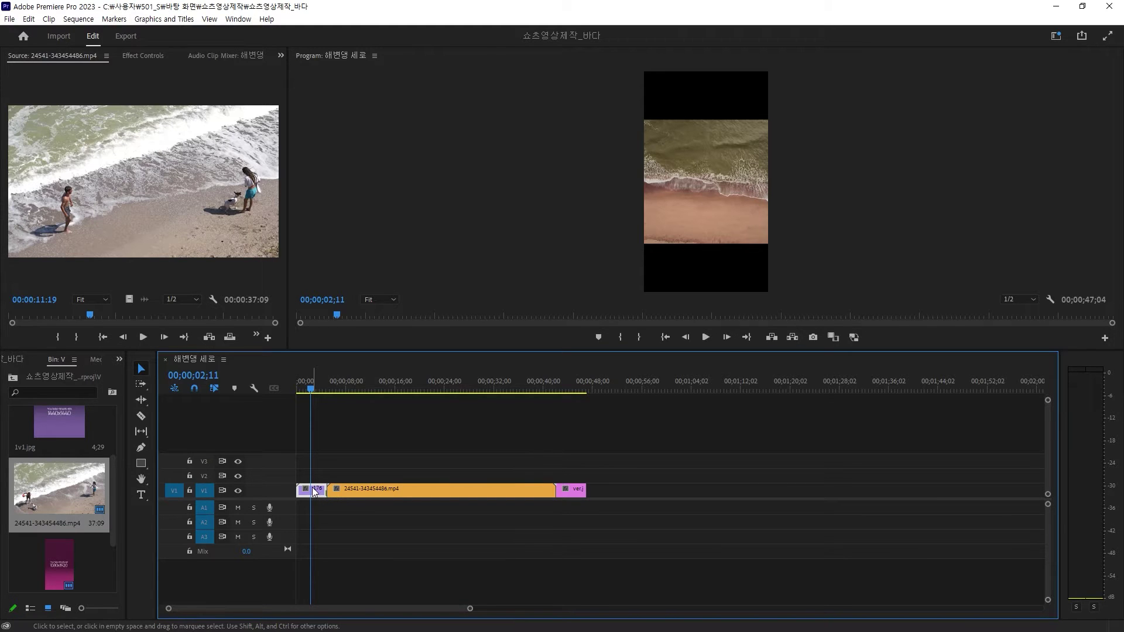
Show the Effect Controls panel, widen it, and move the playhead to about three seconds.
{"action": "scroll", "coordinate": [314, 491], "scroll_direction": "up", "scroll_amount": 3, "text": "alt"}
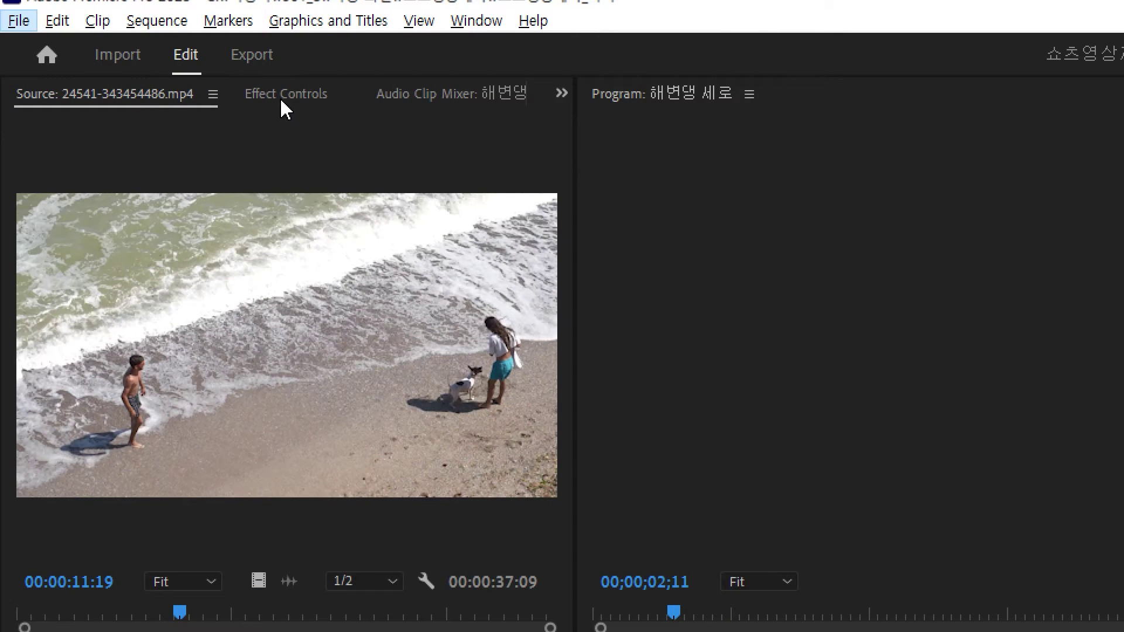
{"action": "left_click", "coordinate": [281, 97]}
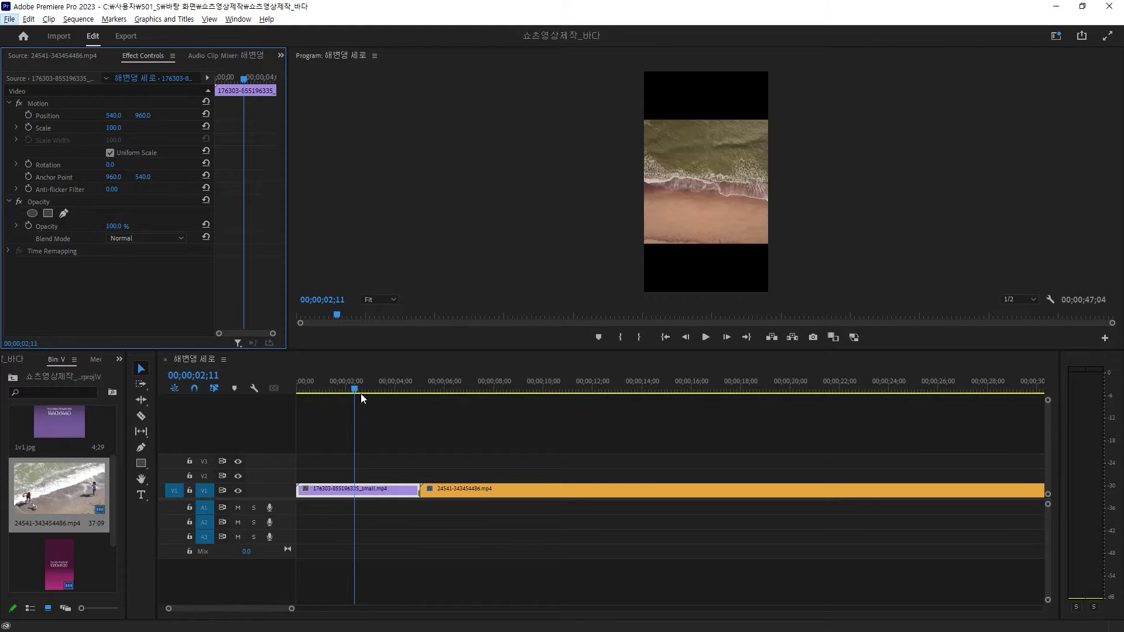
{"action": "left_click_drag", "start_coordinate": [361, 393], "coordinate": [377, 391]}
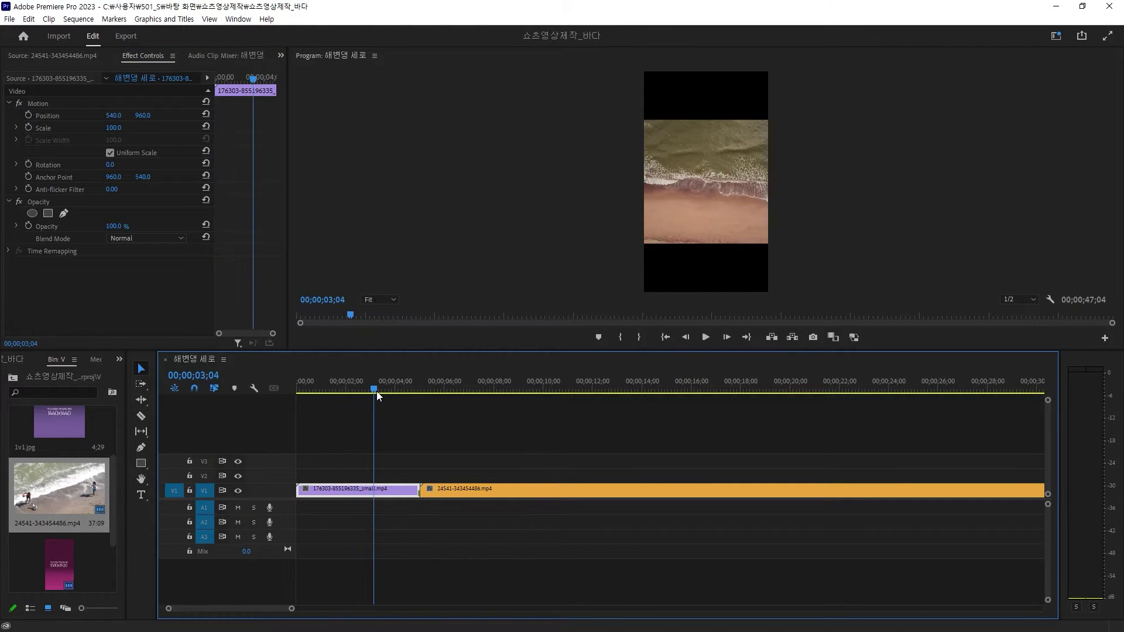
{"action": "key", "text": "Right"}
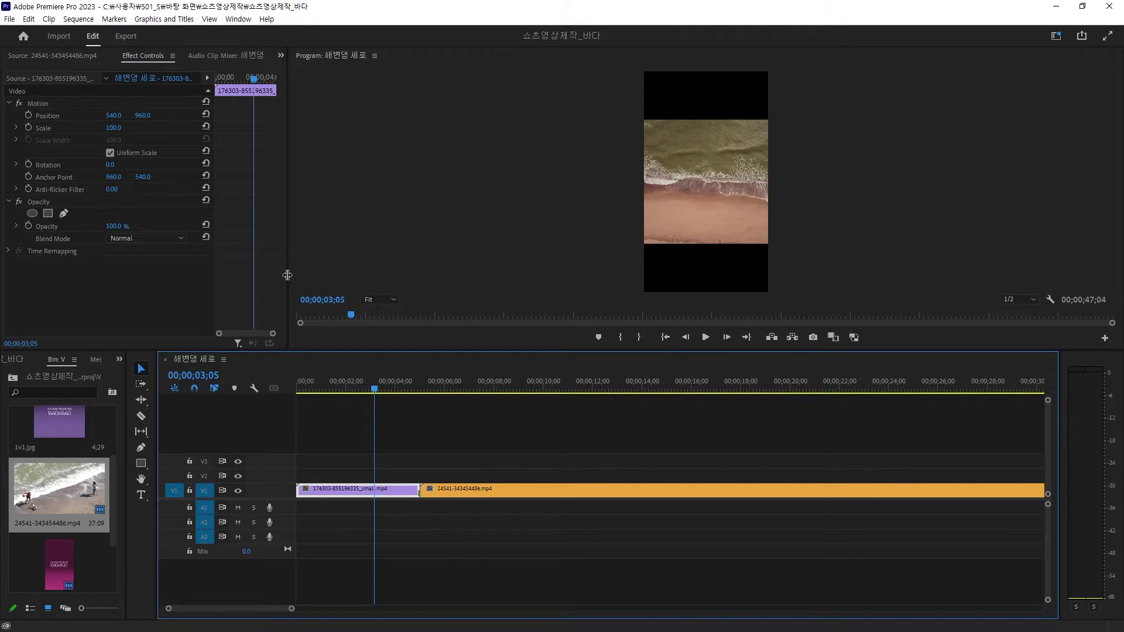
{"action": "left_click_drag", "start_coordinate": [288, 273], "coordinate": [518, 287]}
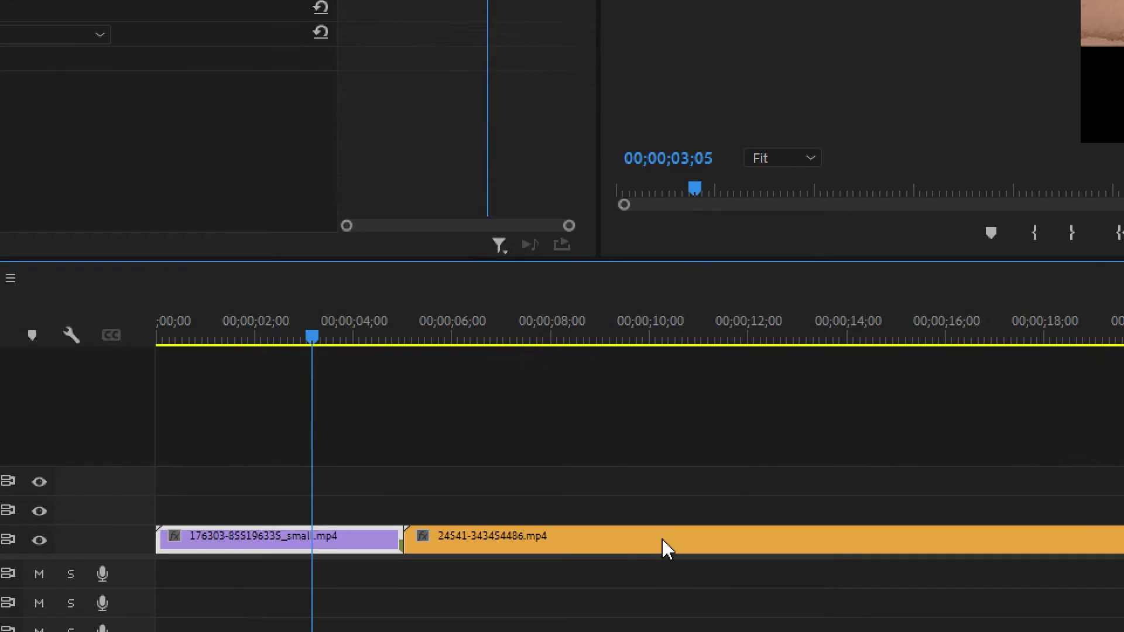
{"action": "left_click", "coordinate": [487, 551]}
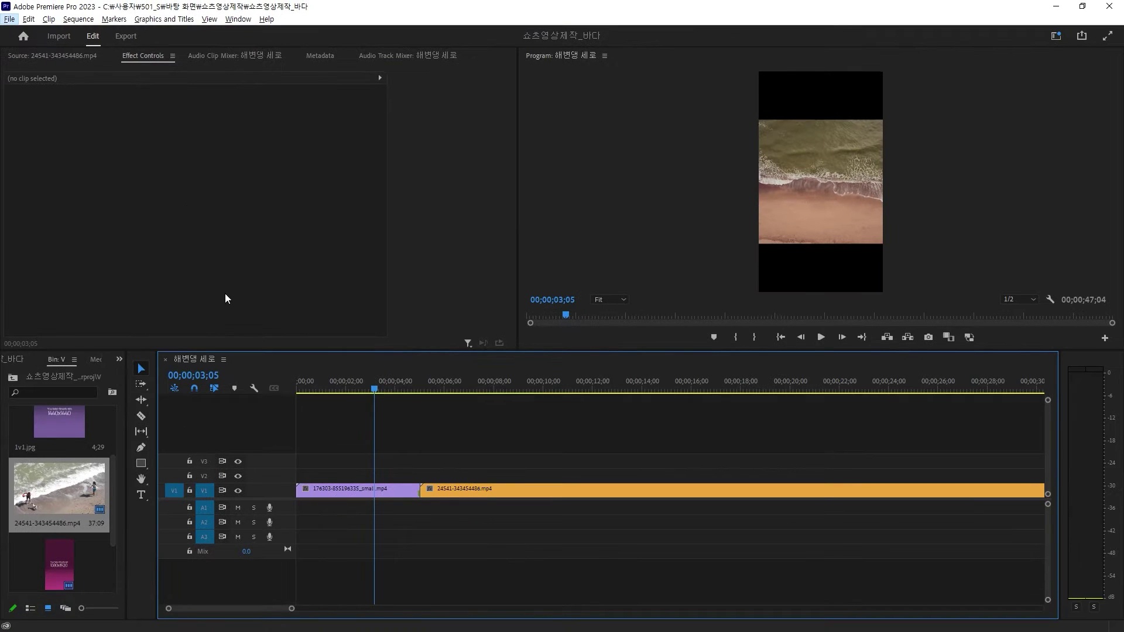
{"action": "left_click", "coordinate": [339, 490]}
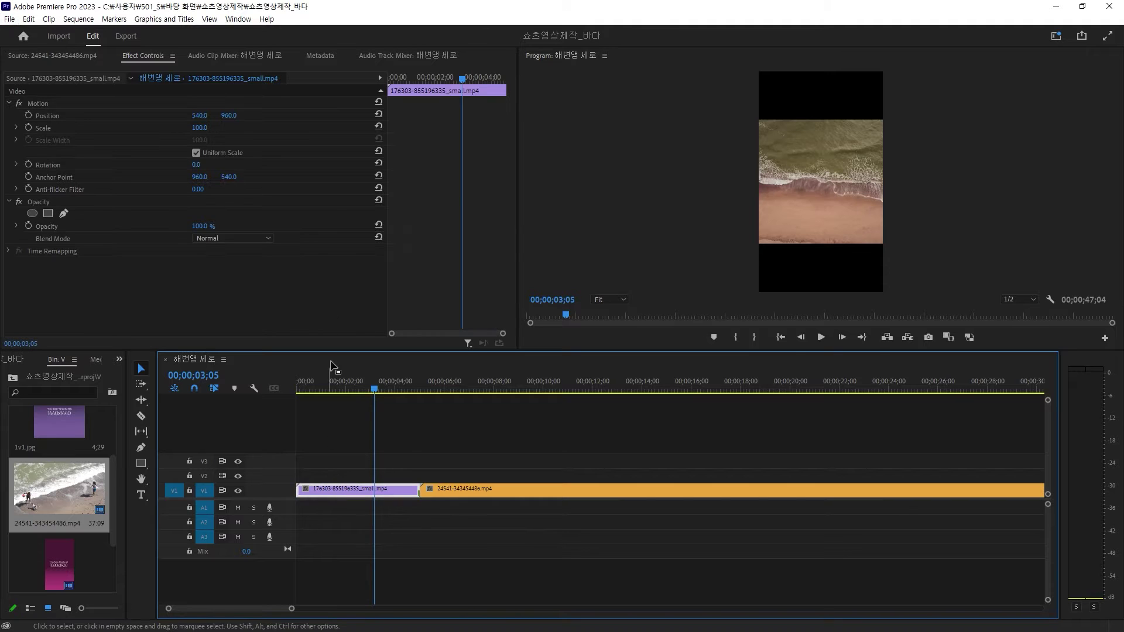
{"action": "left_click", "coordinate": [458, 79]}
{"action": "key", "text": "Home"}
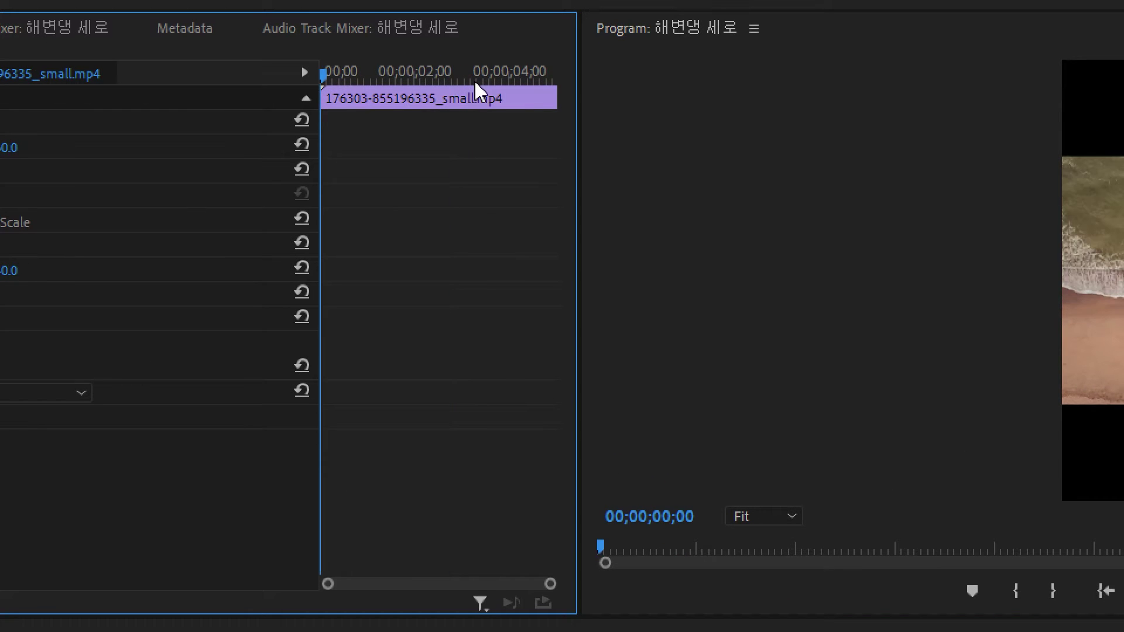
{"action": "key", "text": "End"}
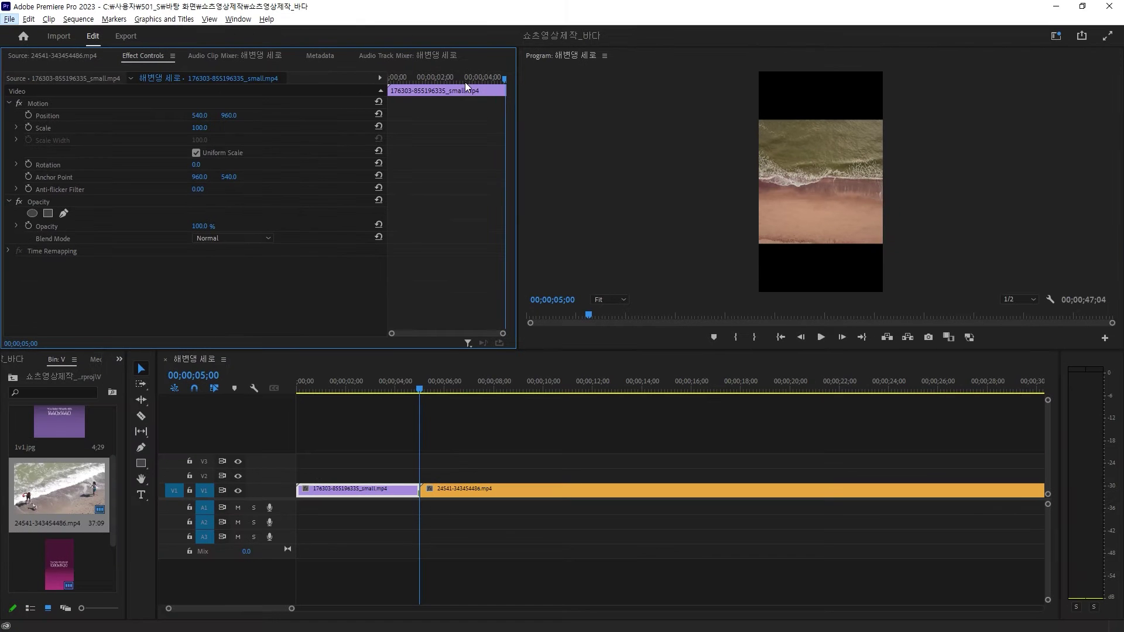
{"action": "left_click_drag", "start_coordinate": [499, 82], "coordinate": [436, 82]}
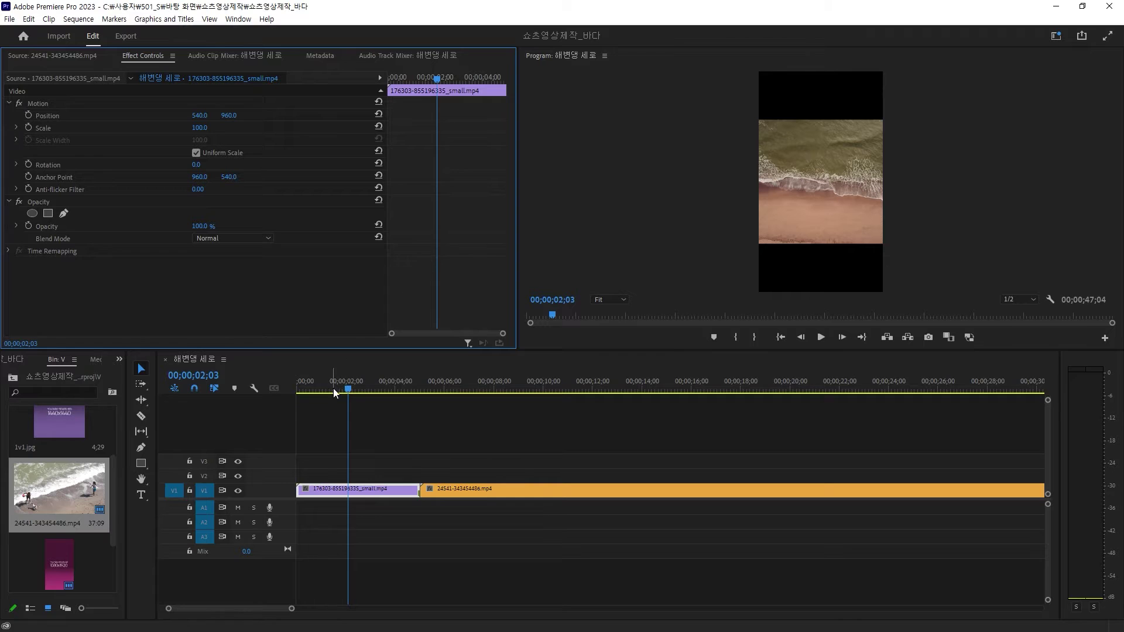
Preview around two to three seconds, check the orange clip, then reselect the purple clip.
{"action": "left_click_drag", "start_coordinate": [348, 388], "coordinate": [447, 388]}
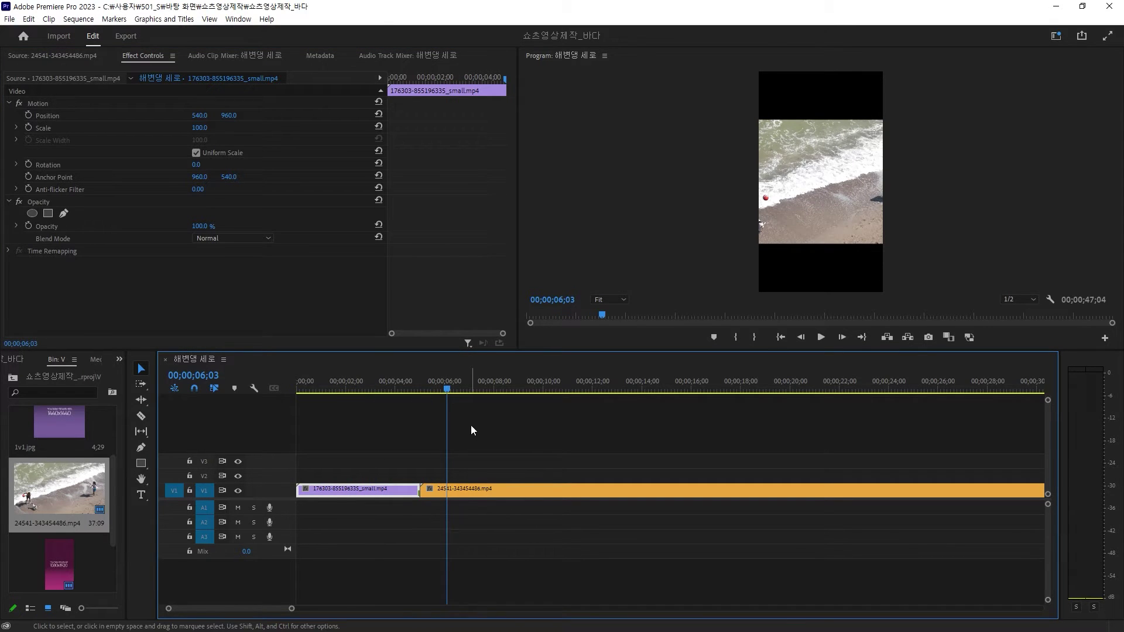
{"action": "left_click", "coordinate": [469, 490]}
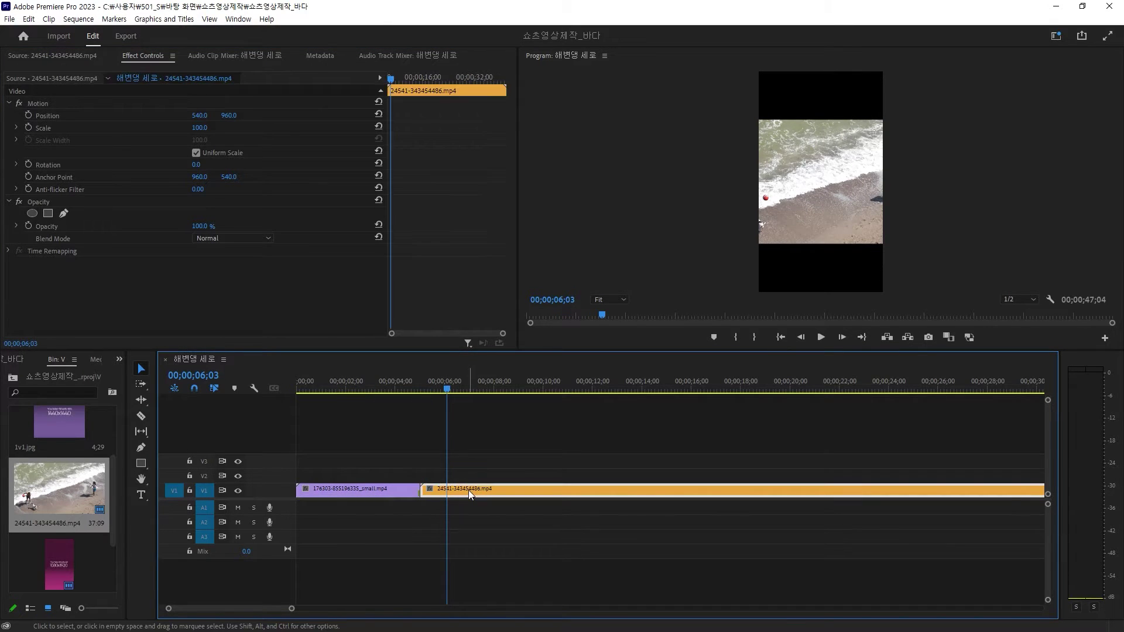
{"action": "left_click", "coordinate": [370, 488]}
{"action": "left_click_drag", "start_coordinate": [420, 388], "coordinate": [360, 393]}
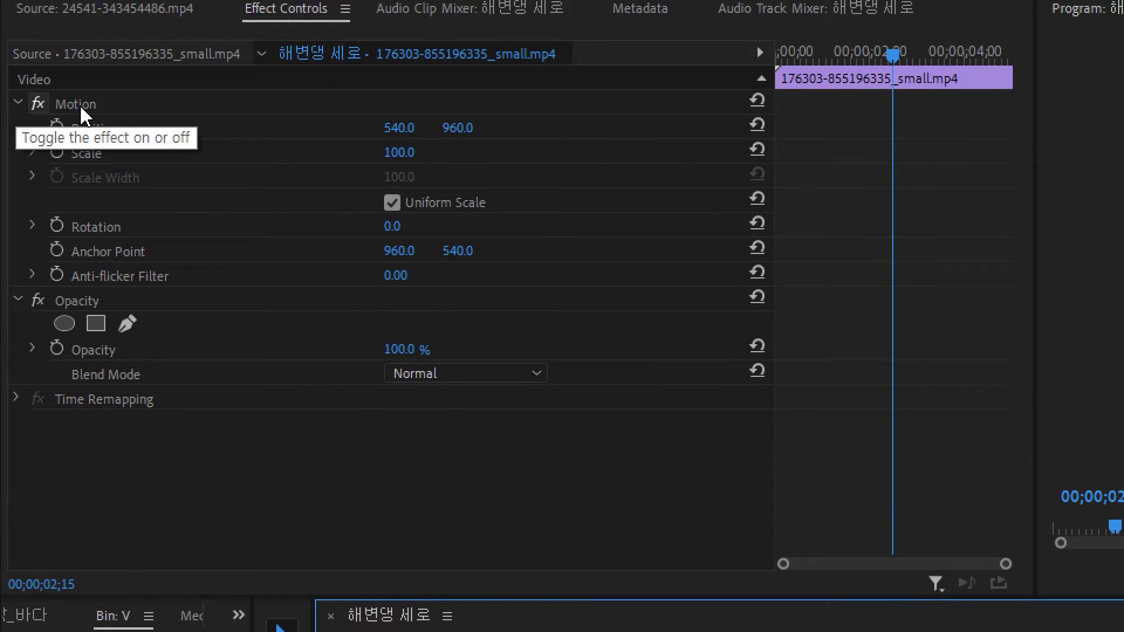
Enlarge the Program monitor and drag the purple clip's corner handle to scale it to 190.
{"action": "left_click", "coordinate": [80, 105]}
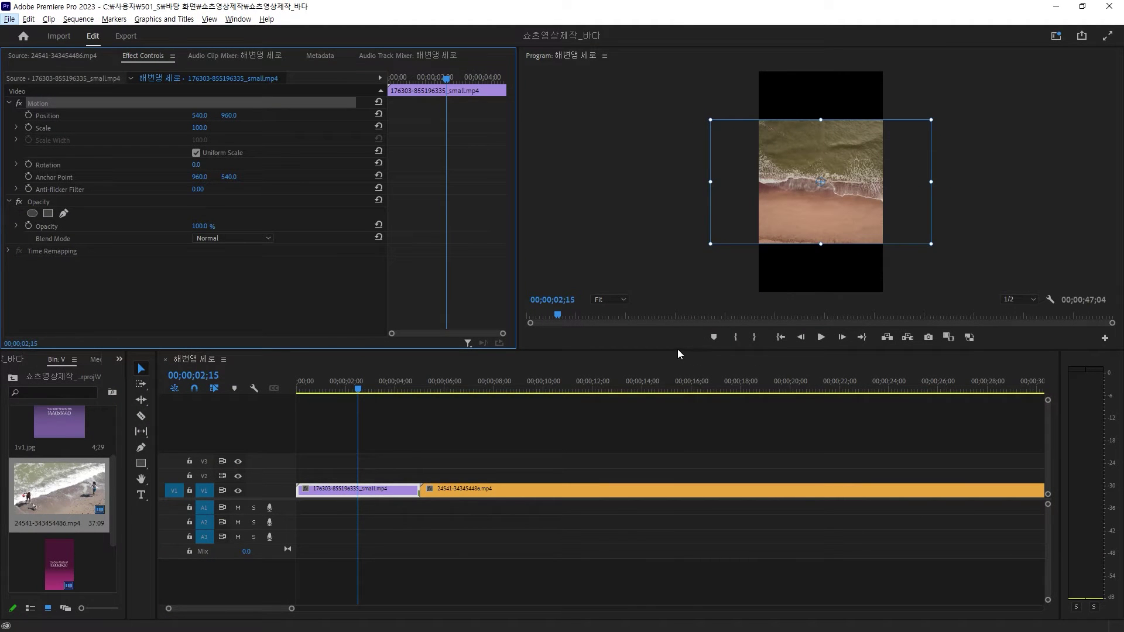
{"action": "key", "text": "alt"}
{"action": "left_click_drag", "start_coordinate": [674, 351], "coordinate": [665, 423]}
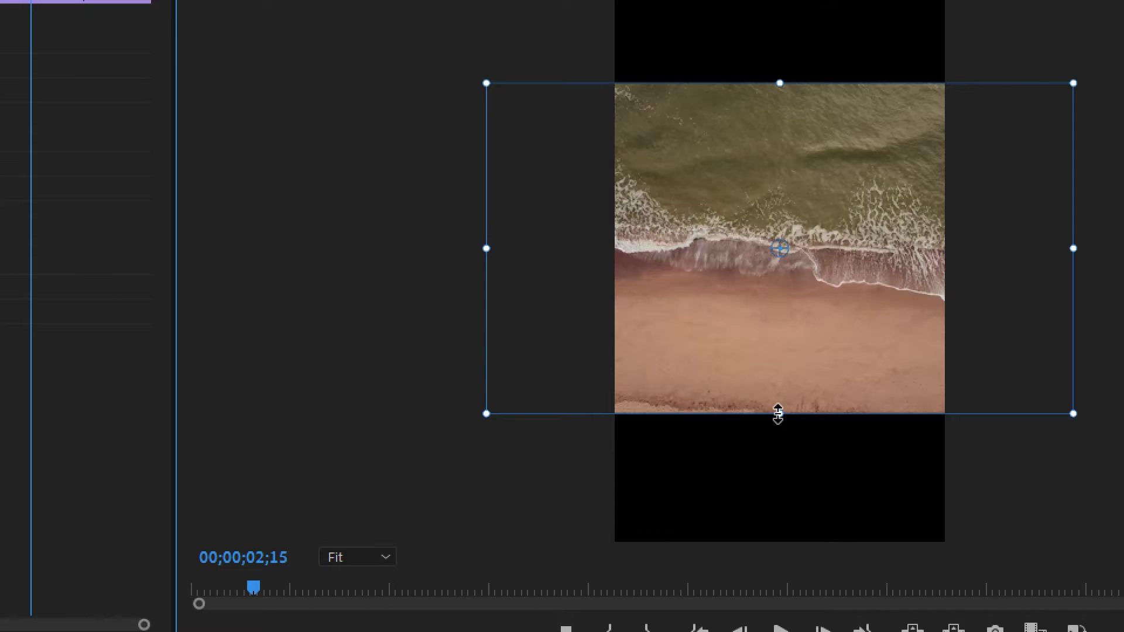
{"action": "mouse_move", "coordinate": [778, 413]}
{"action": "left_mouse_down"}
{"action": "mouse_move", "coordinate": [812, 373]}
{"action": "mouse_move", "coordinate": [793, 250]}
{"action": "mouse_move", "coordinate": [777, 375]}
{"action": "left_mouse_up"}
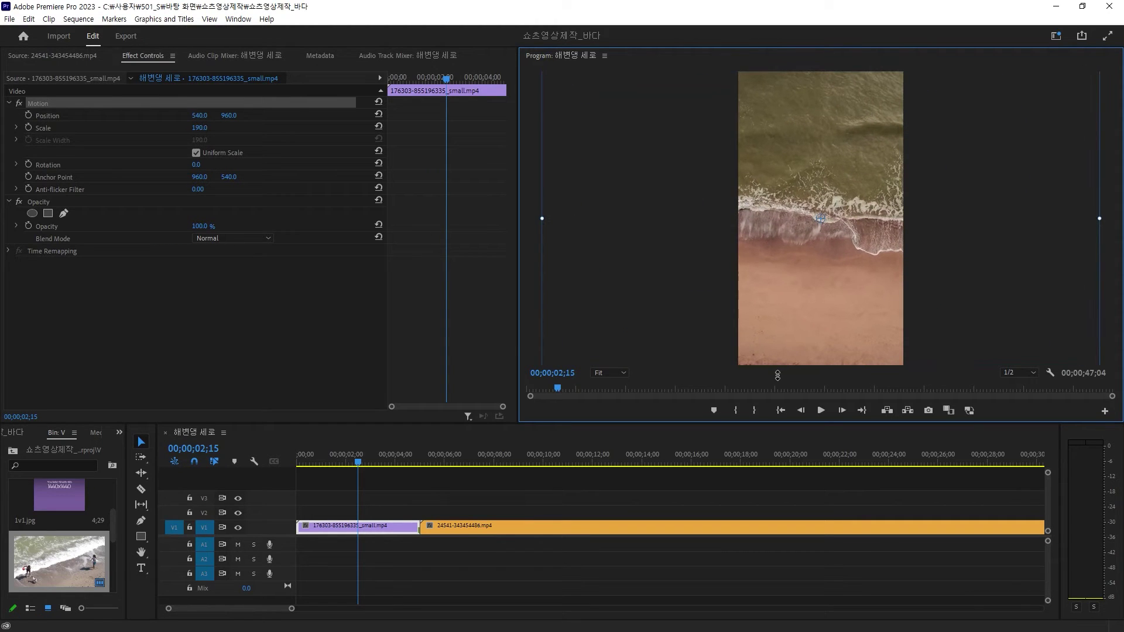
{"action": "left_click_drag", "start_coordinate": [777, 375], "coordinate": [778, 374]}
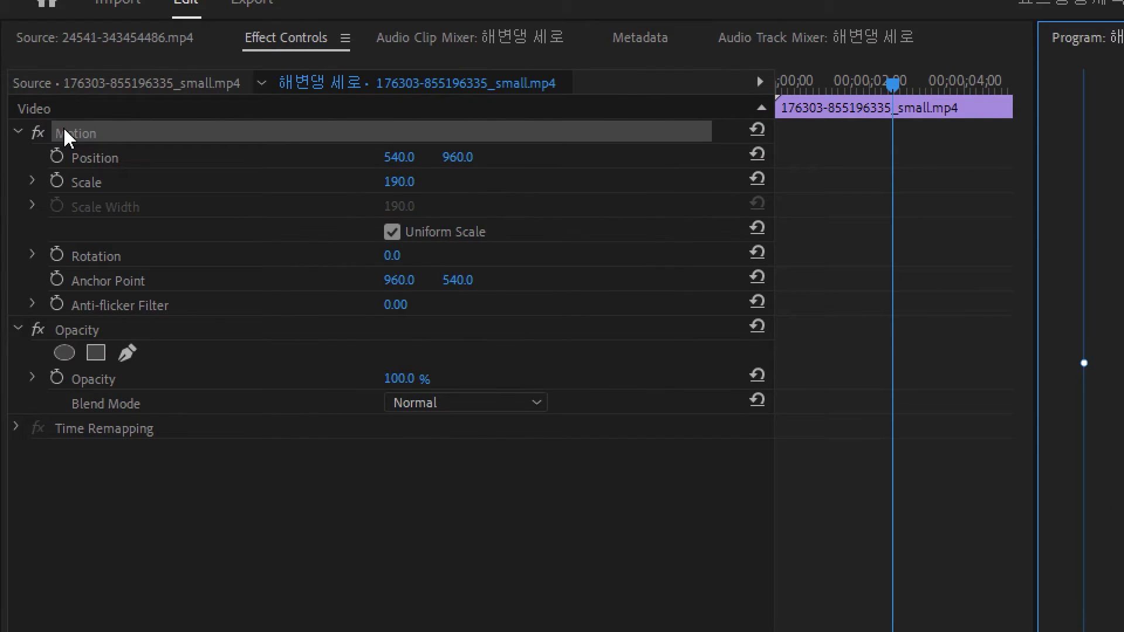
Enter 200 as the purple clip's Scale value in the Motion settings.
{"action": "left_click", "coordinate": [16, 132]}
{"action": "left_click", "coordinate": [18, 156]}
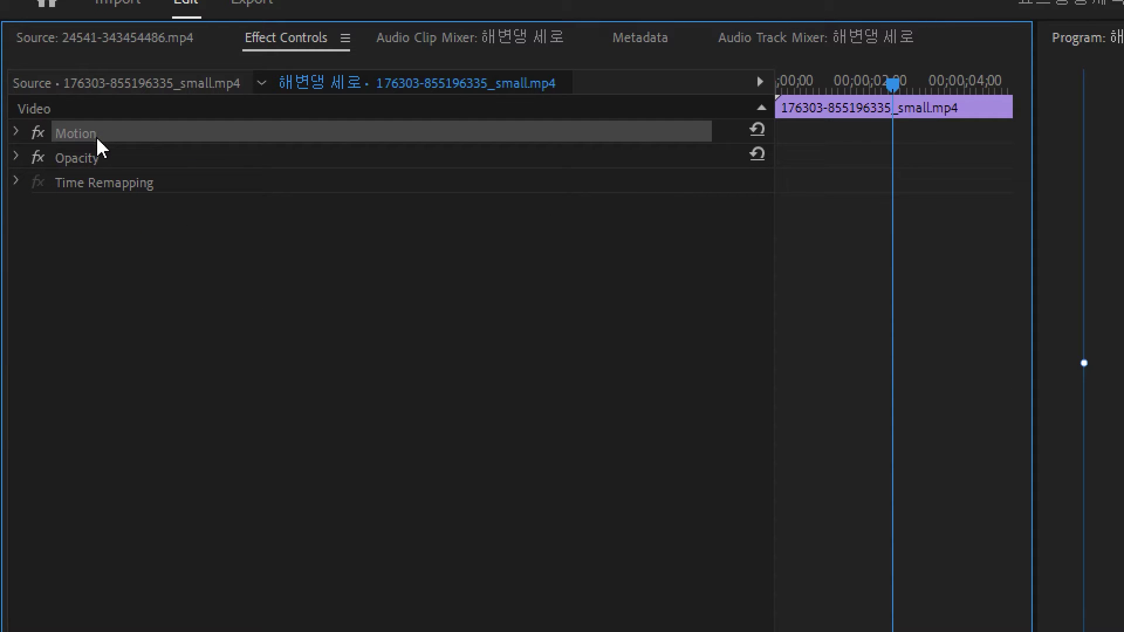
{"action": "left_click", "coordinate": [17, 133]}
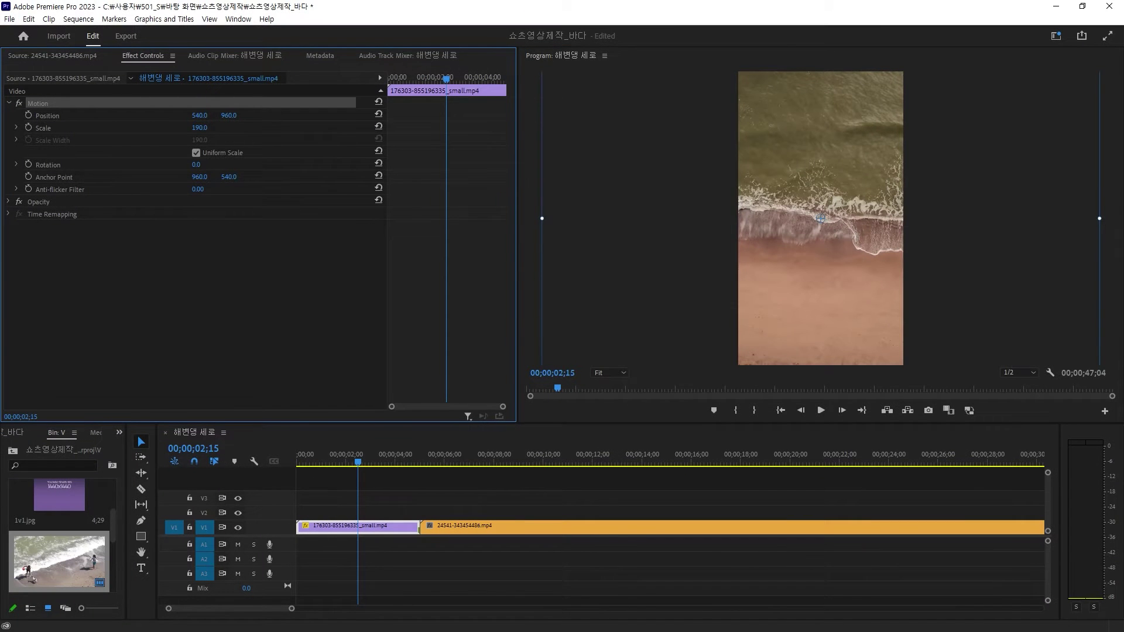
{"action": "left_click_drag", "start_coordinate": [375, 103], "coordinate": [328, 103]}
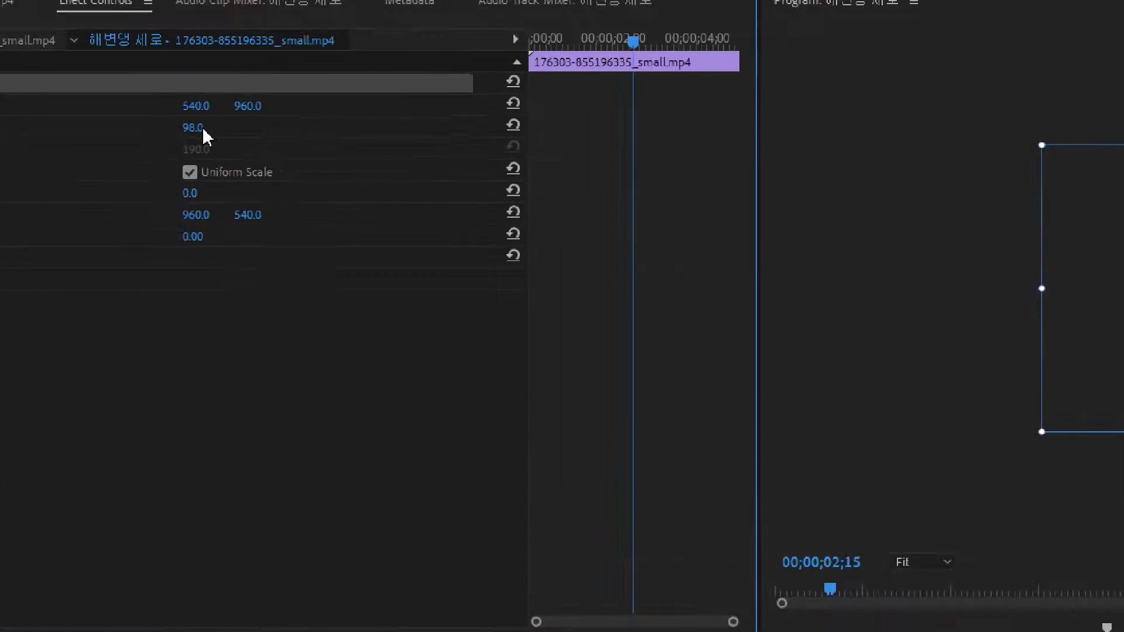
{"action": "left_click", "coordinate": [198, 127]}
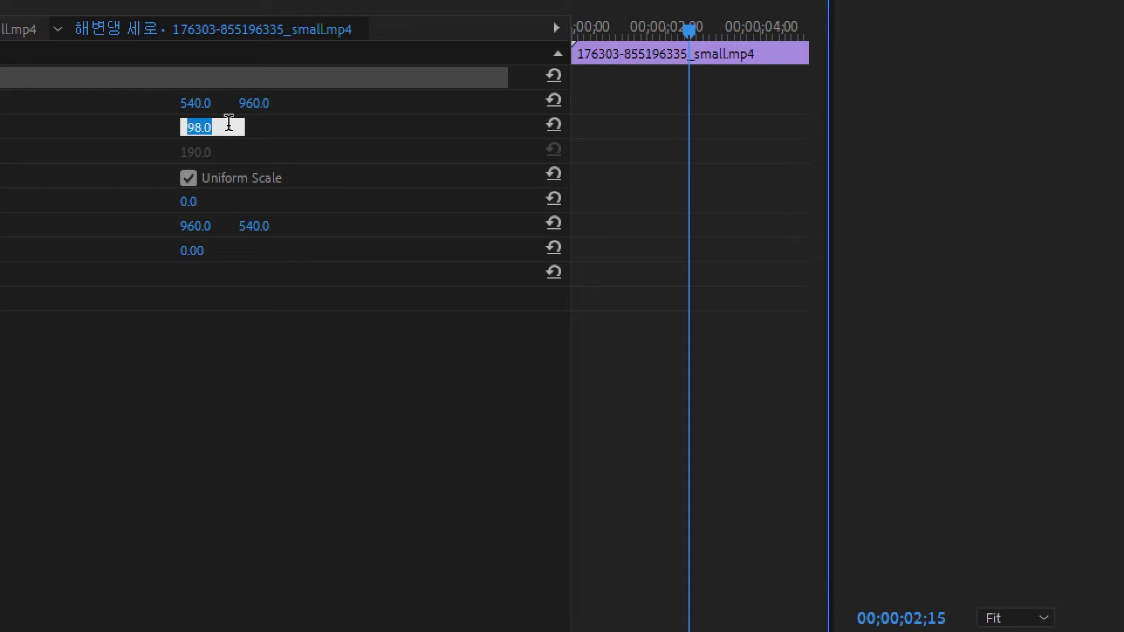
{"action": "type", "text": "200"}
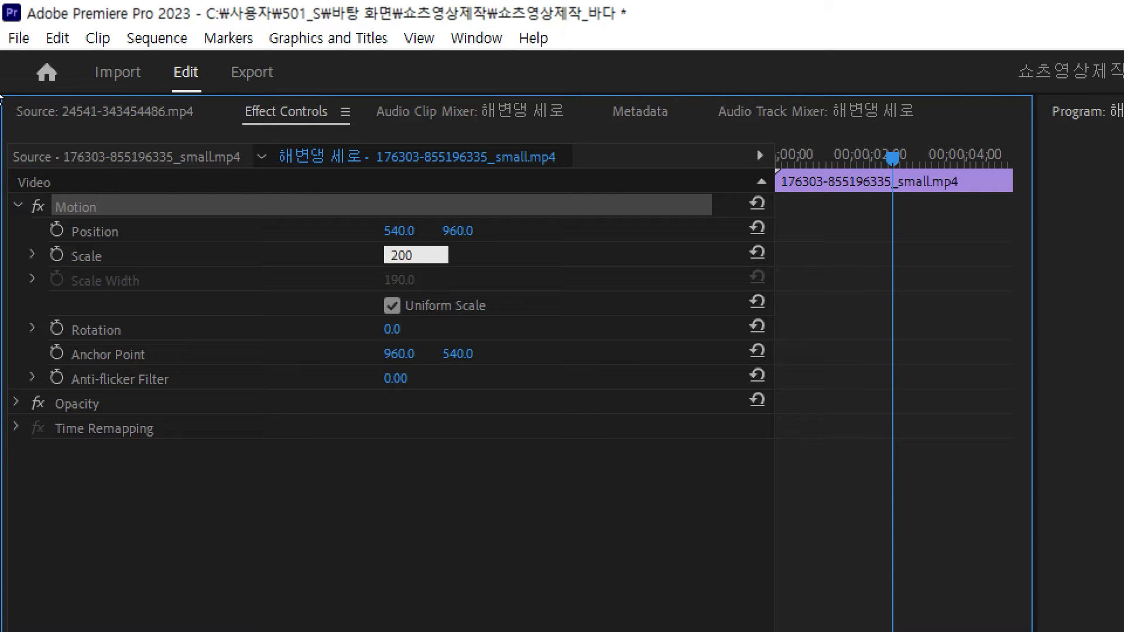
{"action": "key", "text": "alt"}
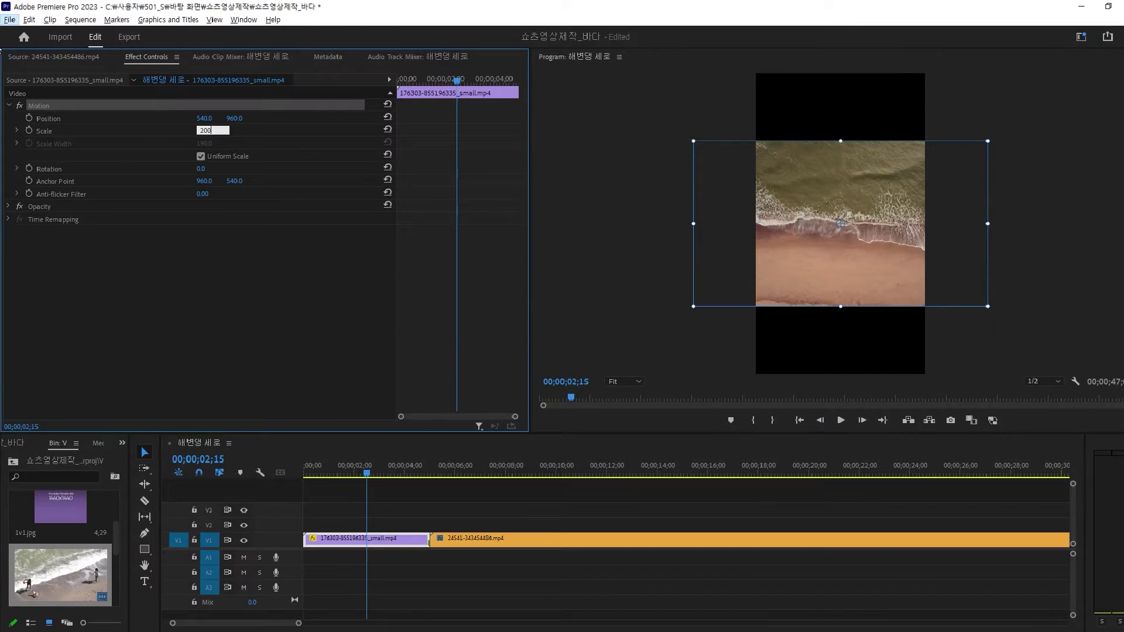
{"action": "key", "text": "f"}
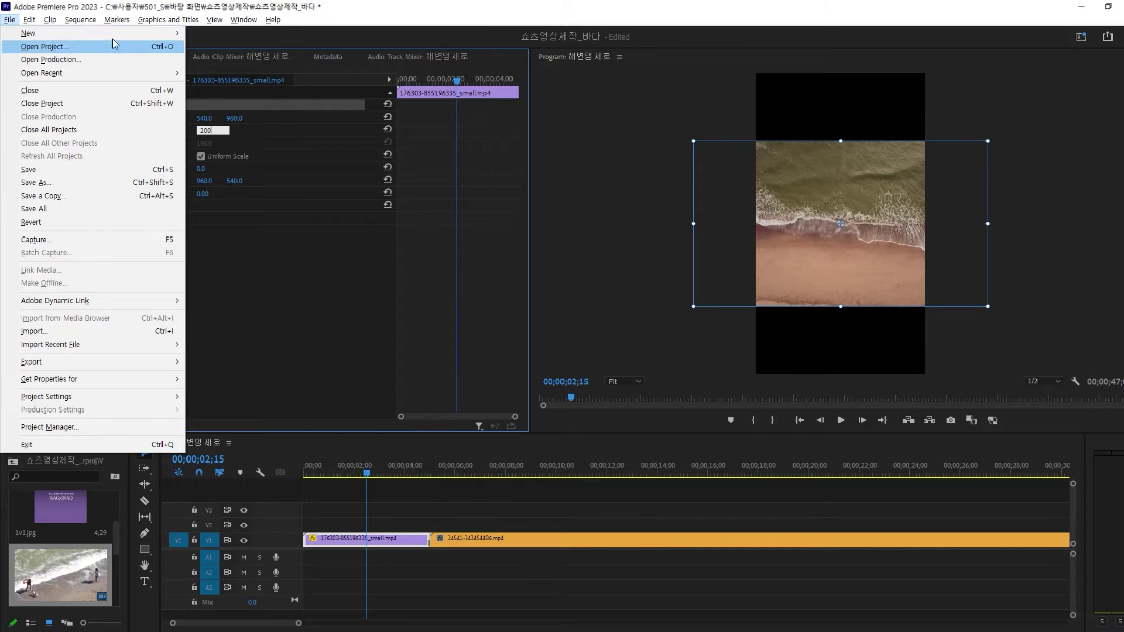
{"action": "left_click", "coordinate": [351, 10]}
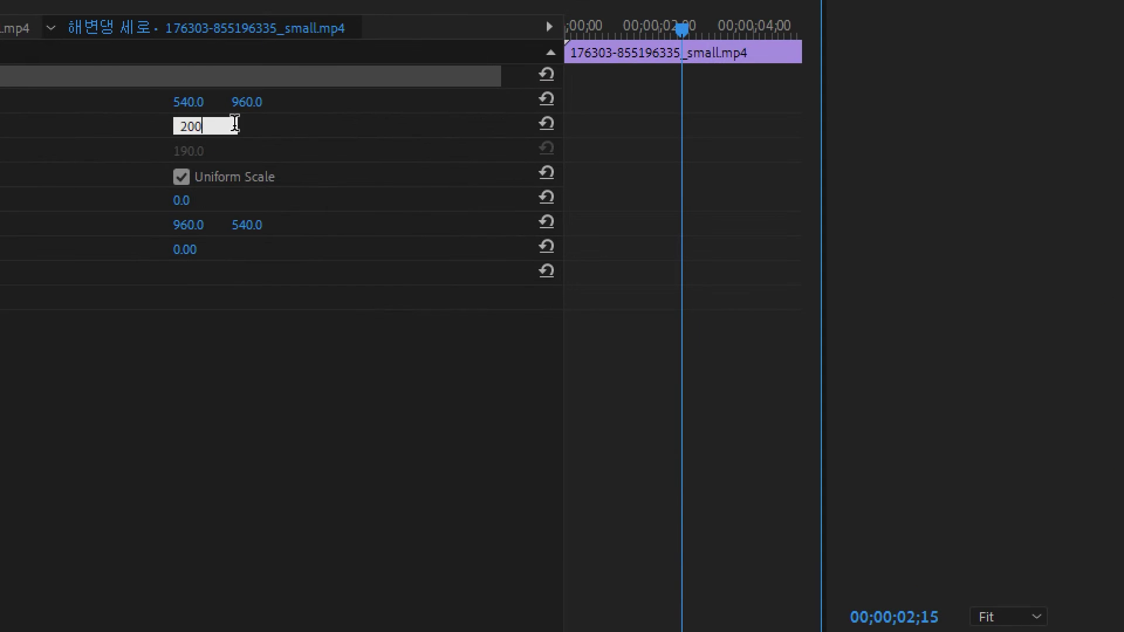
{"action": "key", "text": "Return"}
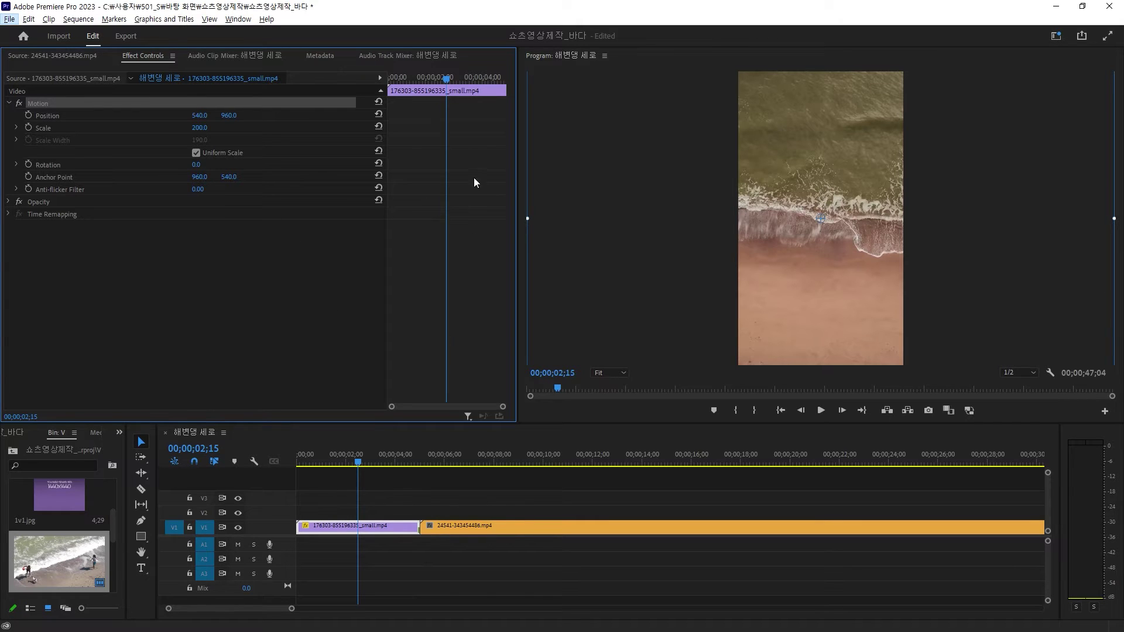
Reset the purple clip's Position to centre, keep Scale at 200, and save the project.
{"action": "mouse_move", "coordinate": [446, 78]}
{"action": "left_mouse_down"}
{"action": "mouse_move", "coordinate": [416, 80]}
{"action": "mouse_move", "coordinate": [459, 76]}
{"action": "left_mouse_up"}
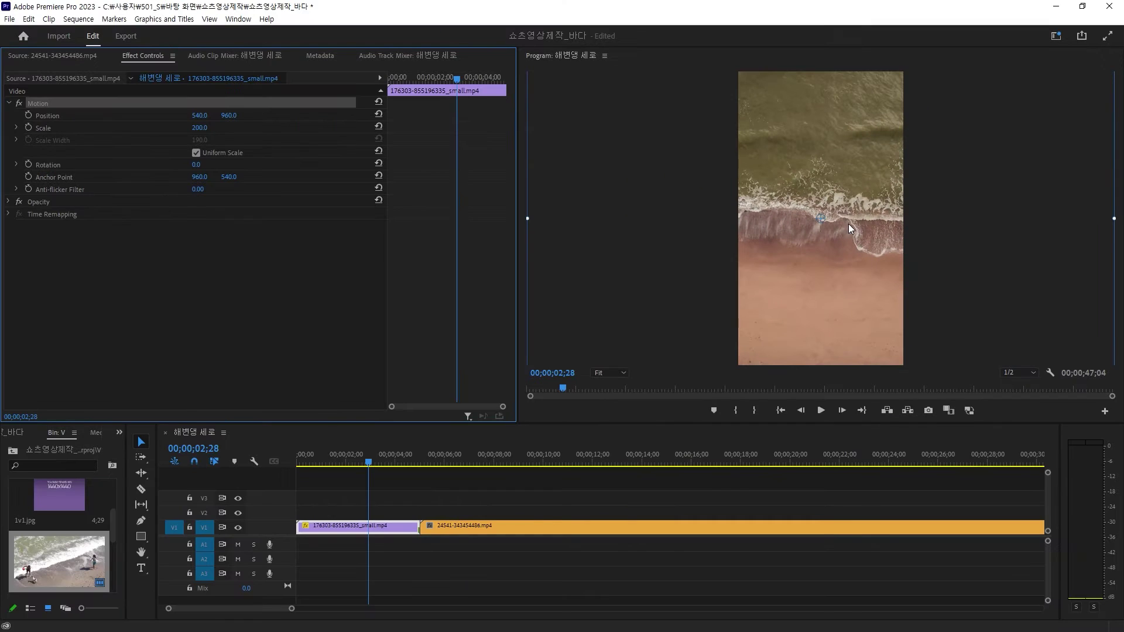
{"action": "mouse_move", "coordinate": [845, 217]}
{"action": "left_mouse_down"}
{"action": "mouse_move", "coordinate": [597, 230]}
{"action": "mouse_move", "coordinate": [796, 232]}
{"action": "mouse_move", "coordinate": [812, 264]}
{"action": "mouse_move", "coordinate": [811, 247]}
{"action": "left_mouse_up"}
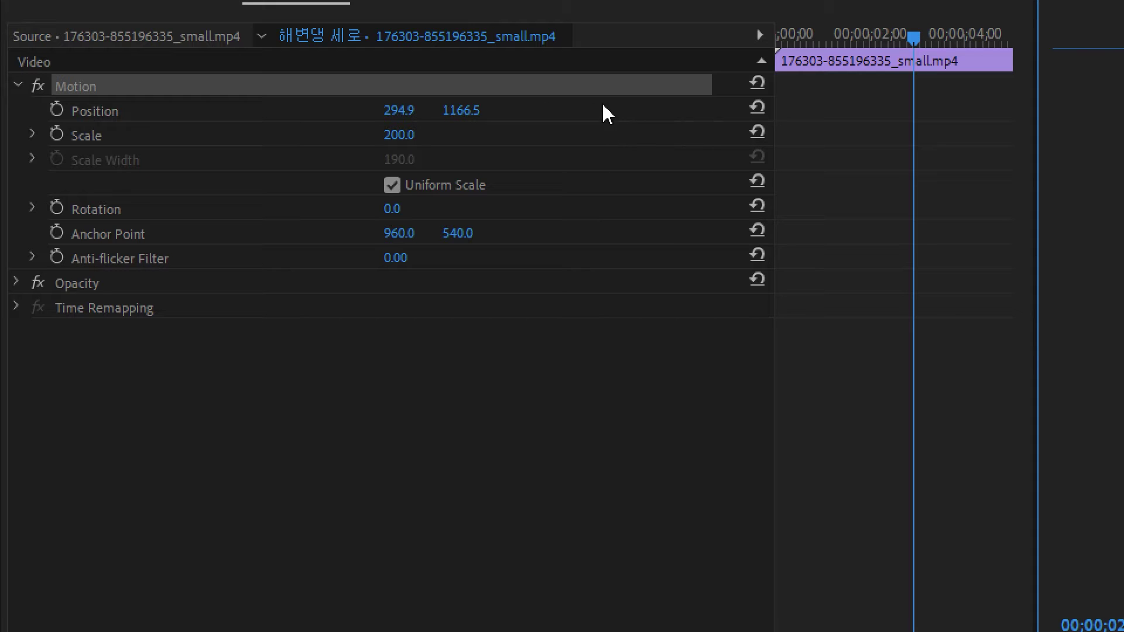
{"action": "left_click", "coordinate": [757, 111]}
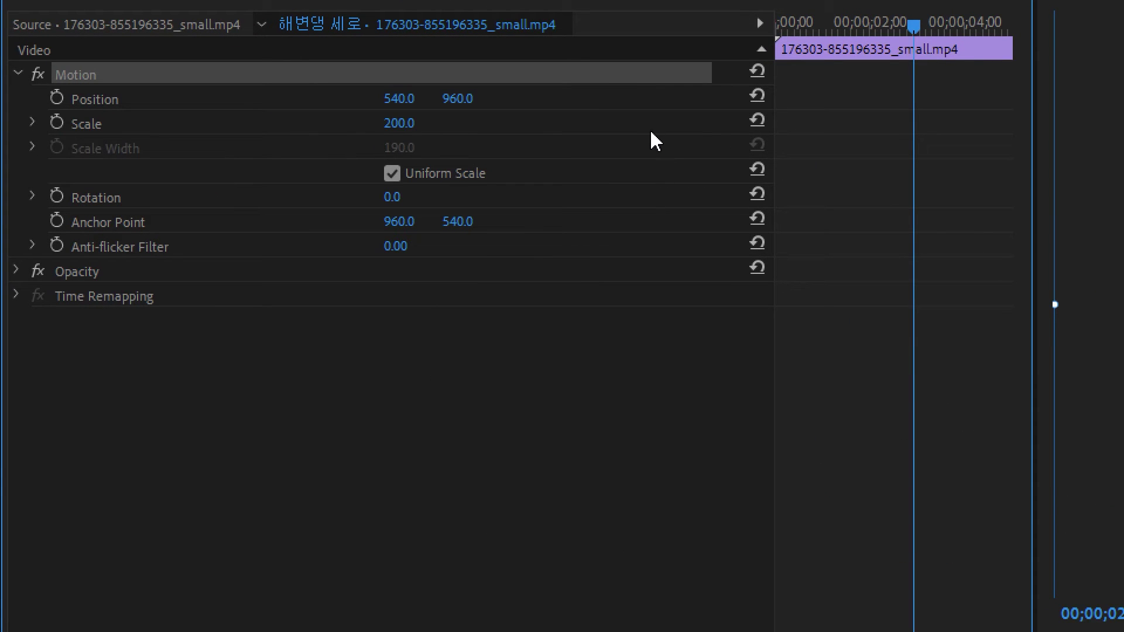
{"action": "left_click", "coordinate": [756, 120]}
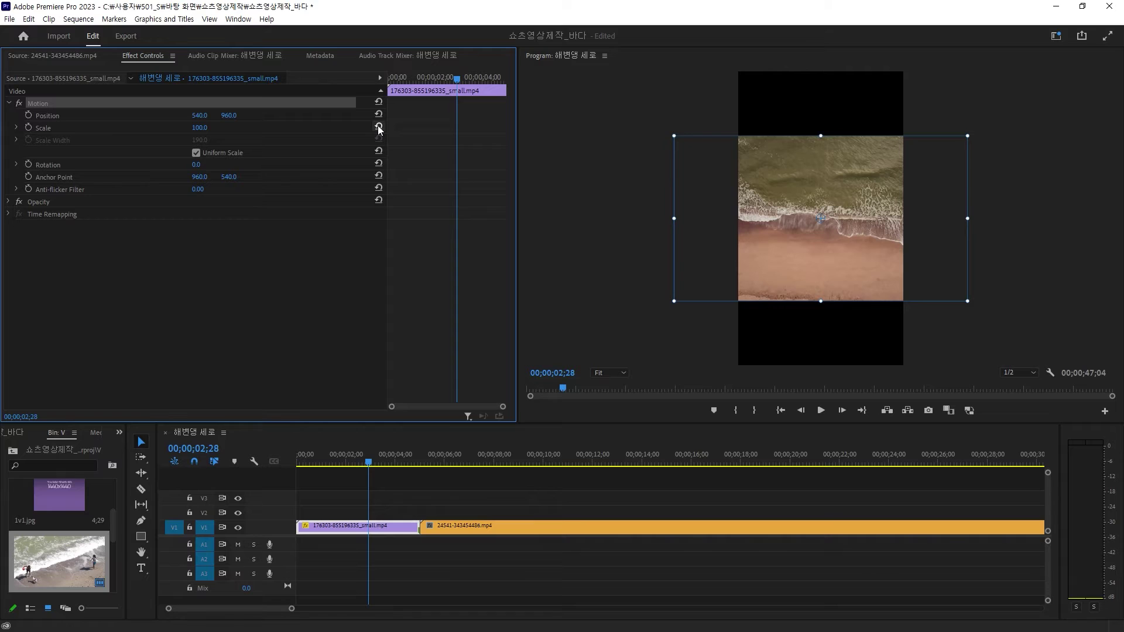
{"action": "key", "text": "ctrl+z"}
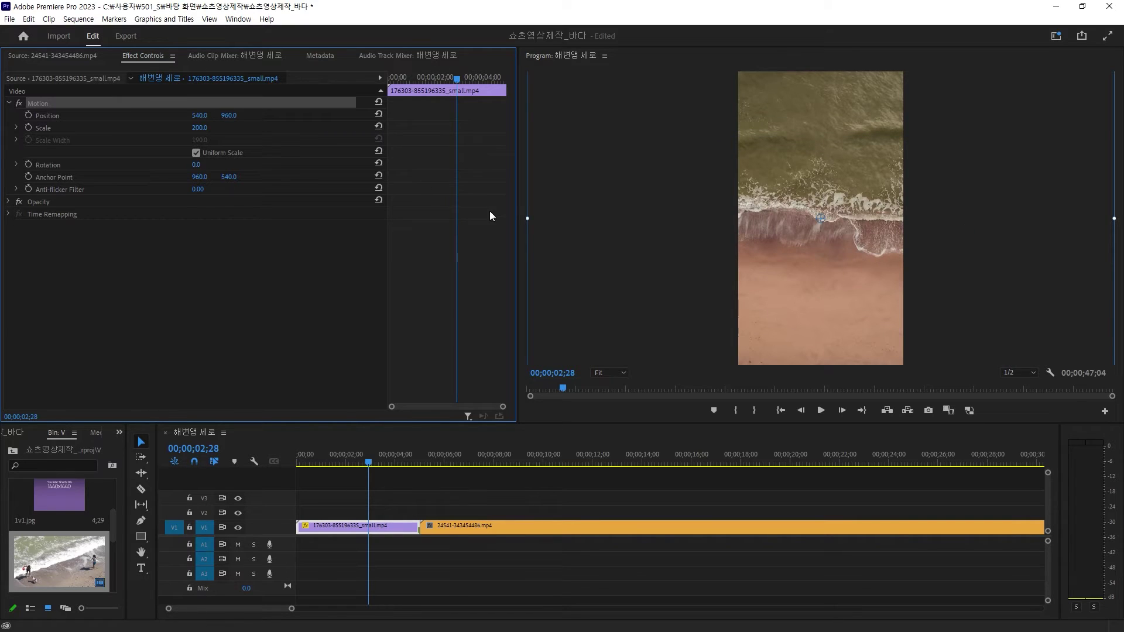
{"action": "left_click", "coordinate": [578, 258]}
{"action": "key", "text": "ctrl+s"}
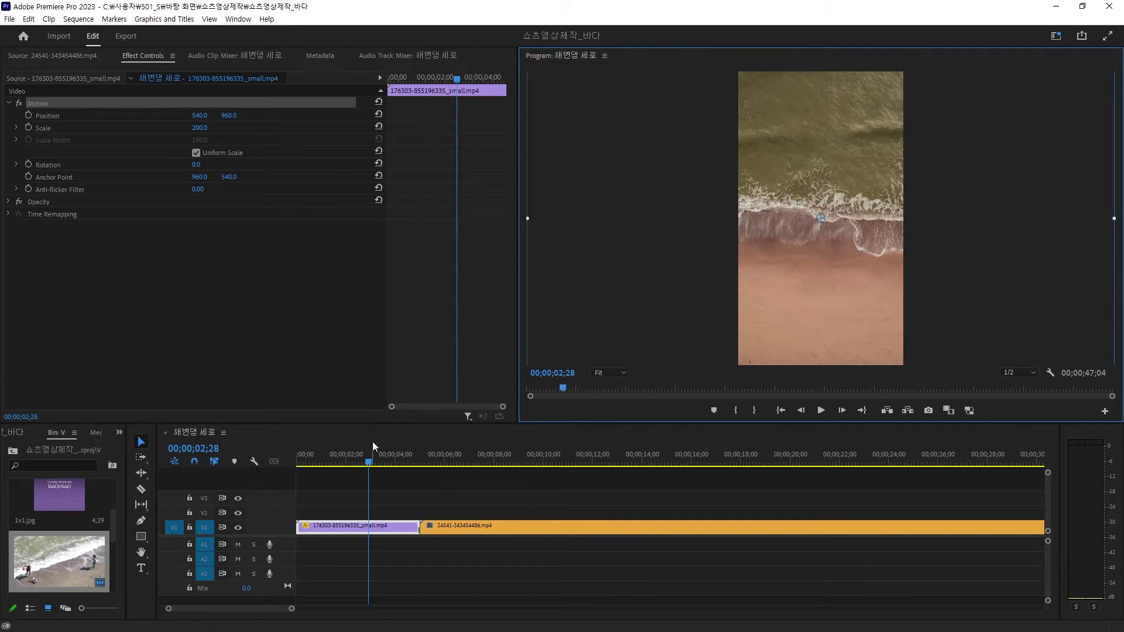
Scrub the playhead to 00;00;08;13 and select the 24541-343454486.mp4 clip.
{"action": "left_click", "coordinate": [370, 462]}
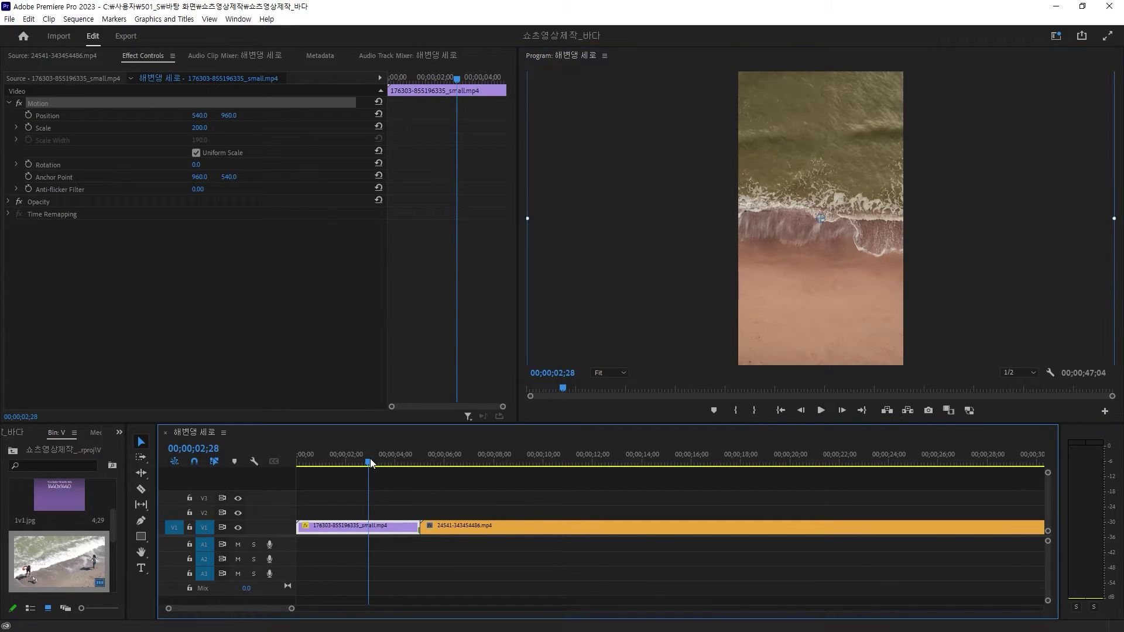
{"action": "left_click_drag", "start_coordinate": [370, 462], "coordinate": [381, 461]}
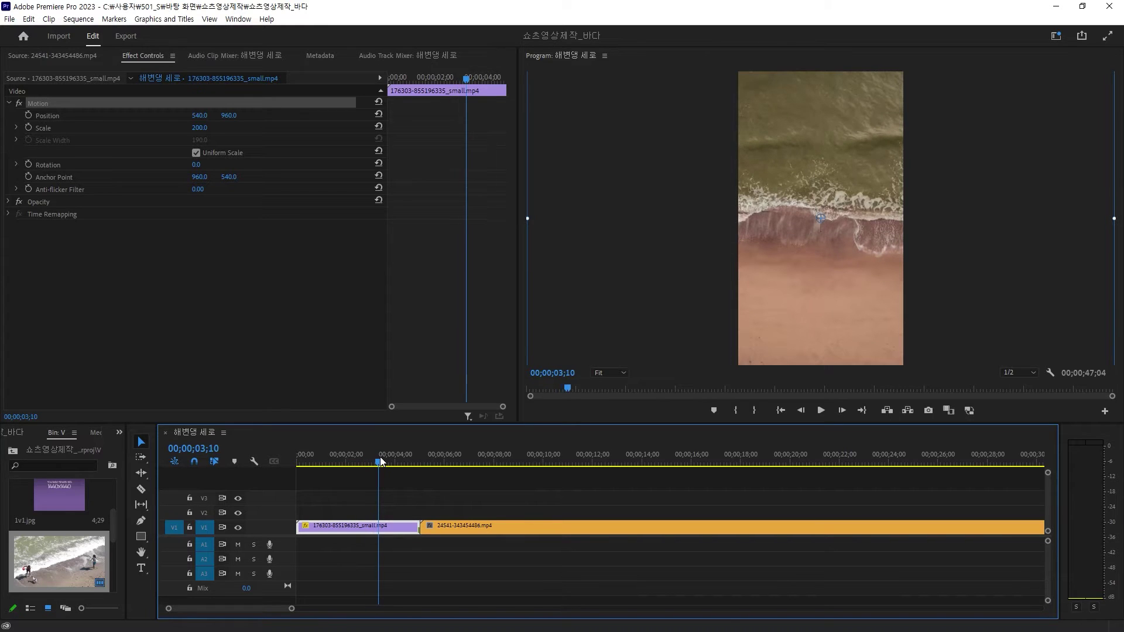
{"action": "left_click_drag", "start_coordinate": [382, 461], "coordinate": [349, 461]}
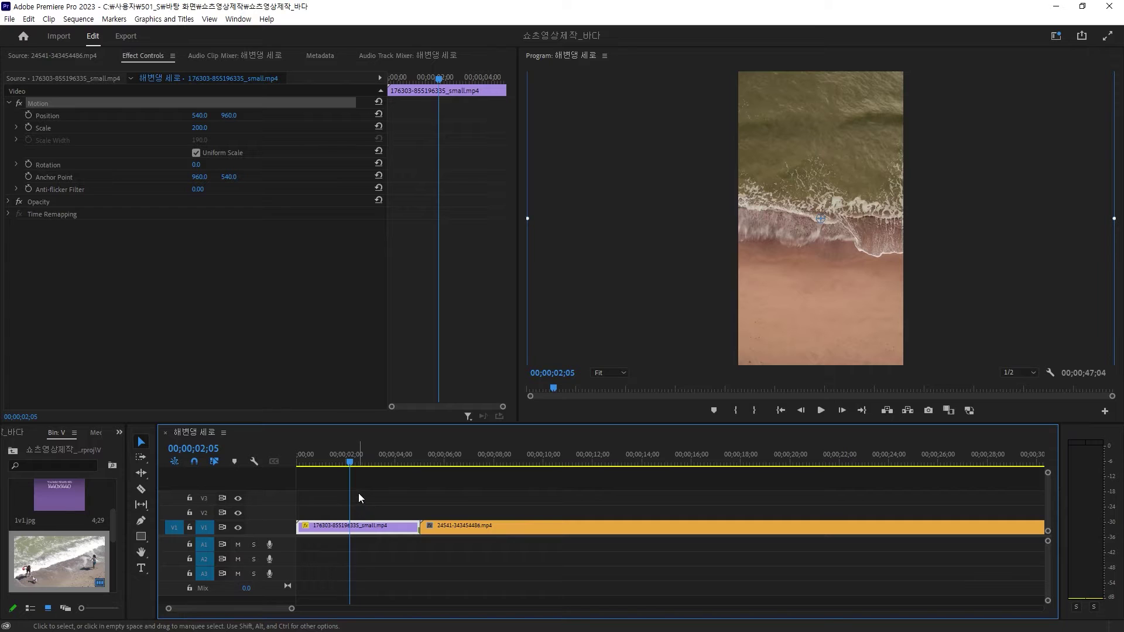
{"action": "left_click_drag", "start_coordinate": [352, 467], "coordinate": [505, 475]}
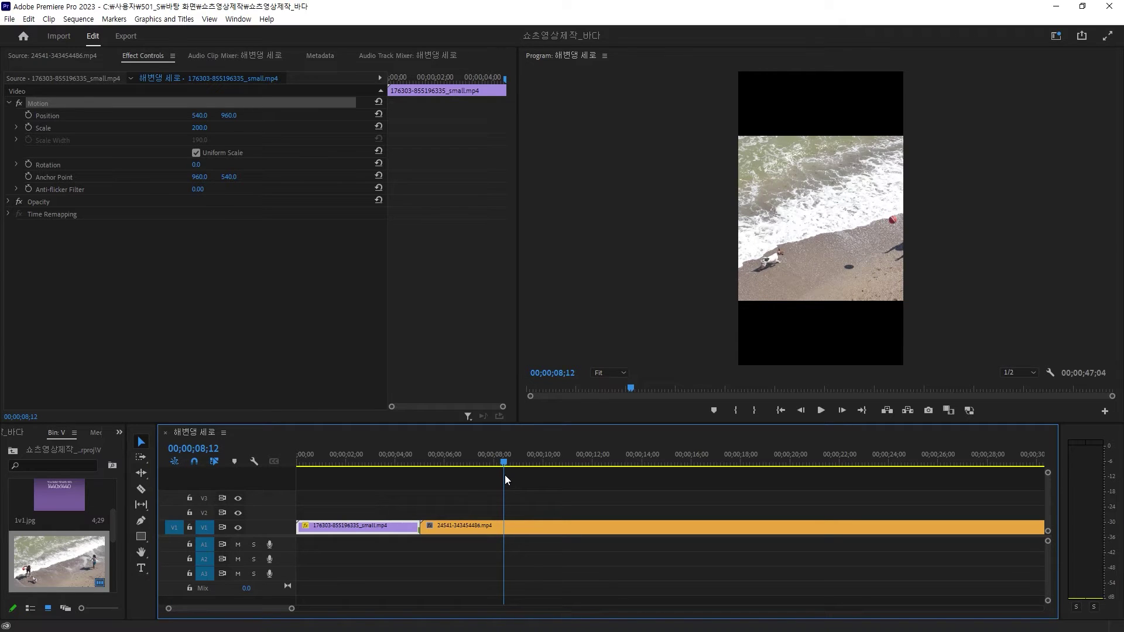
{"action": "left_click_drag", "start_coordinate": [504, 475], "coordinate": [505, 475]}
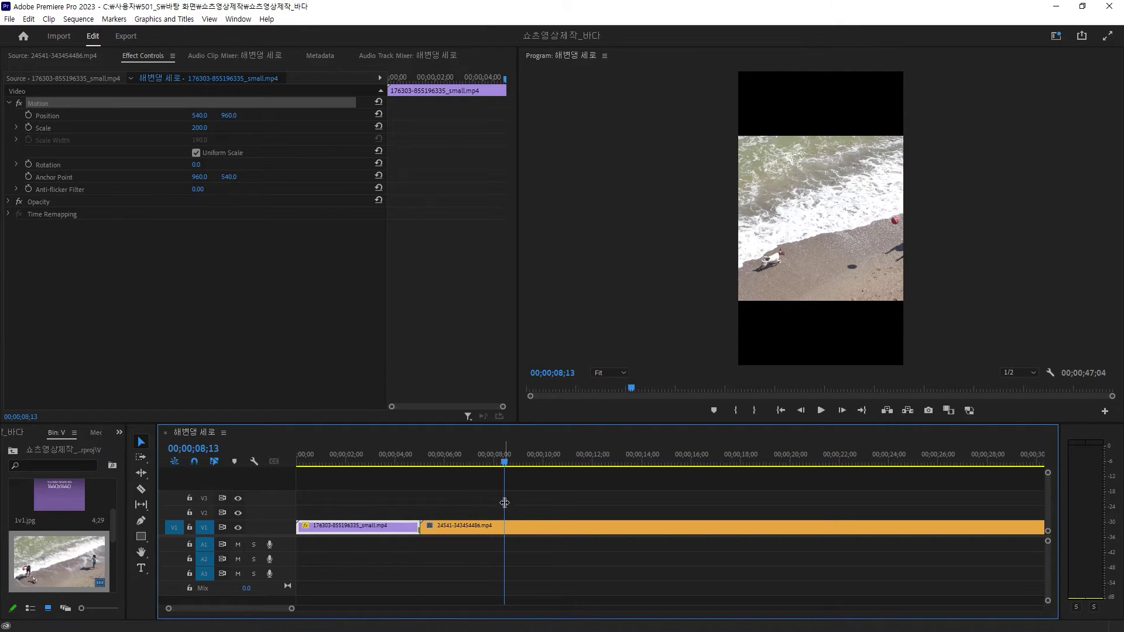
{"action": "left_click", "coordinate": [514, 522]}
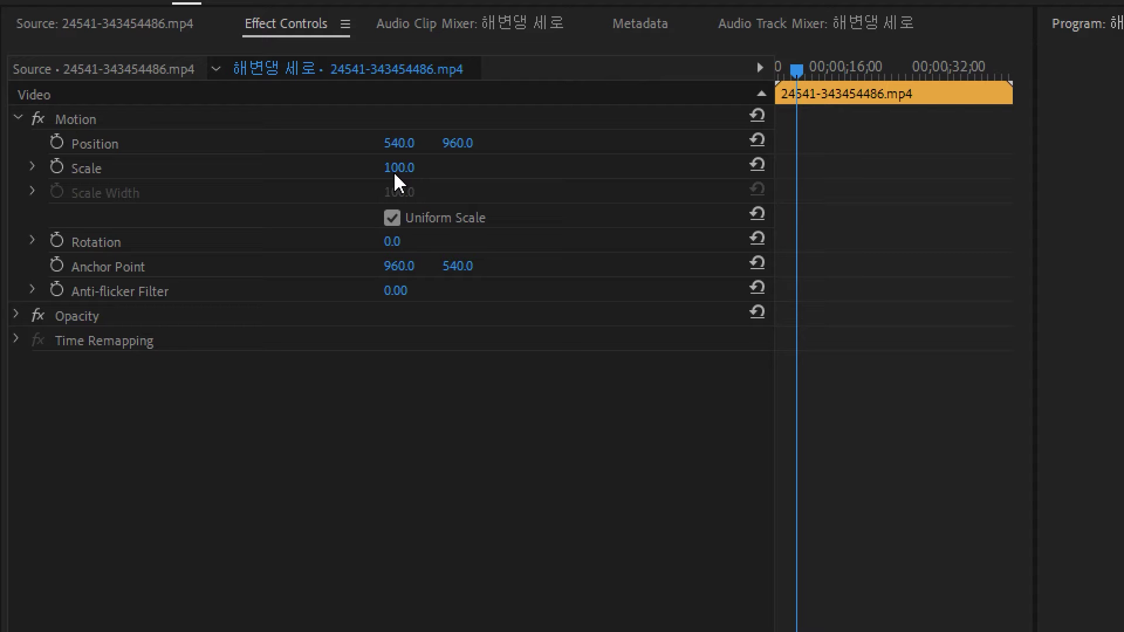
Set the 24541-343454486.mp4 clip's Scale to 200.
{"action": "left_click", "coordinate": [396, 171]}
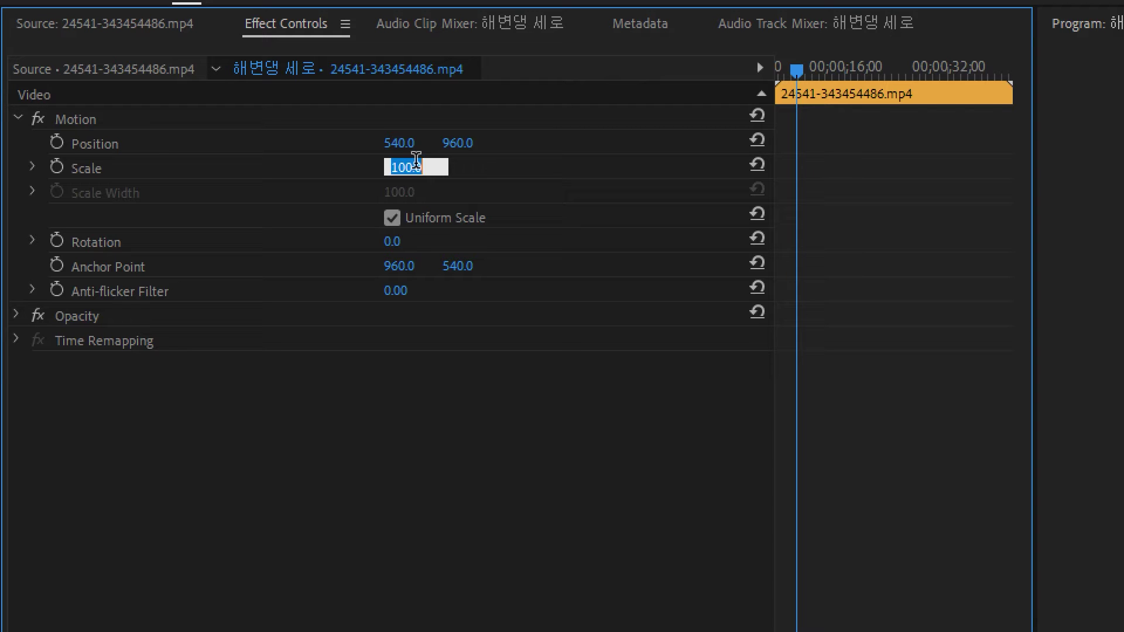
{"action": "type", "text": "200"}
{"action": "key", "text": "Return"}
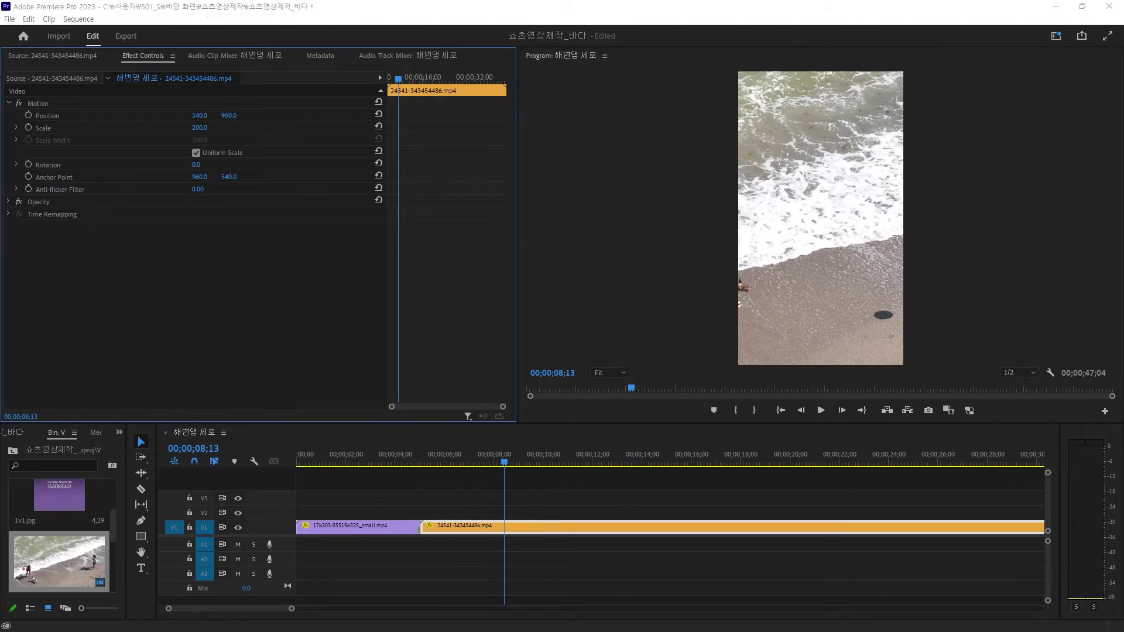
Rearrange the panel layout and widen the Project bin panel.
{"action": "mouse_move", "coordinate": [847, 40]}
{"action": "left_mouse_down"}
{"action": "mouse_move", "coordinate": [741, 35]}
{"action": "mouse_move", "coordinate": [923, 57]}
{"action": "left_mouse_up"}
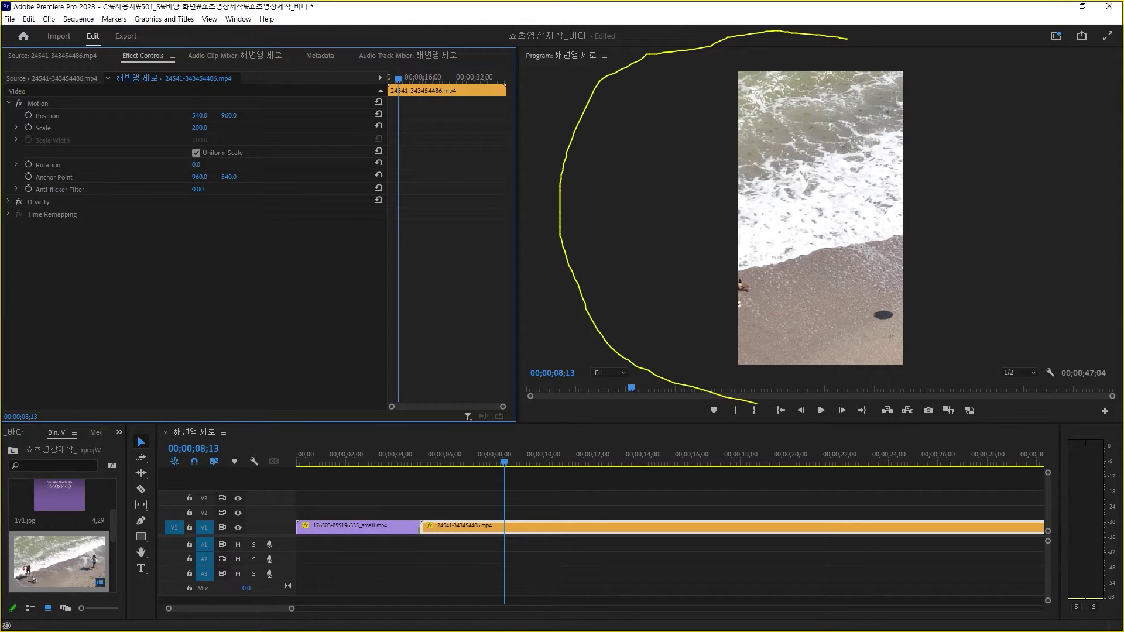
{"action": "left_click_drag", "start_coordinate": [759, 177], "coordinate": [812, 178]}
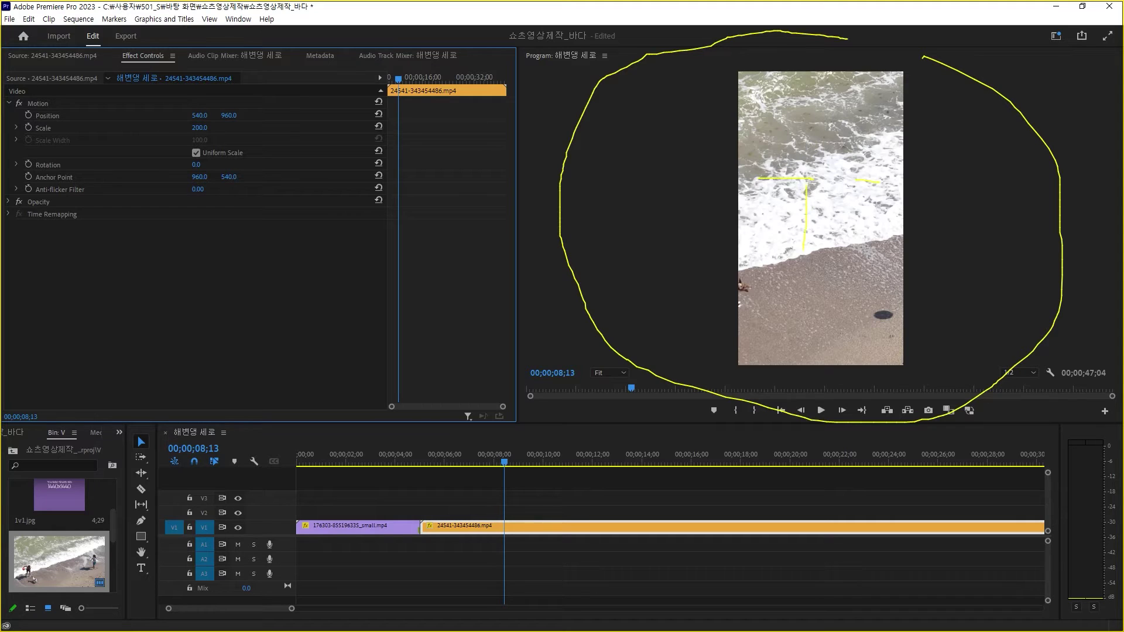
{"action": "left_click_drag", "start_coordinate": [804, 252], "coordinate": [833, 283]}
{"action": "left_click_drag", "start_coordinate": [778, 312], "coordinate": [852, 303]}
{"action": "key", "text": "Escape"}
{"action": "left_click_drag", "start_coordinate": [125, 562], "coordinate": [246, 559]}
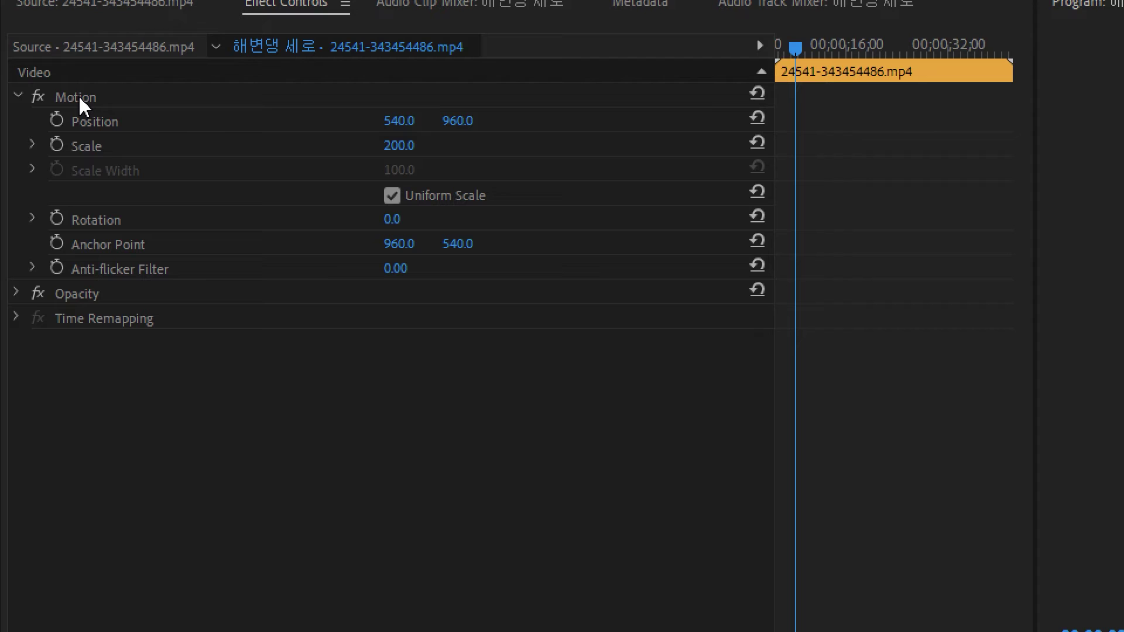
Scrub the 24541 clip's Position X to bring the boy with the red ball into view.
{"action": "left_click", "coordinate": [78, 96]}
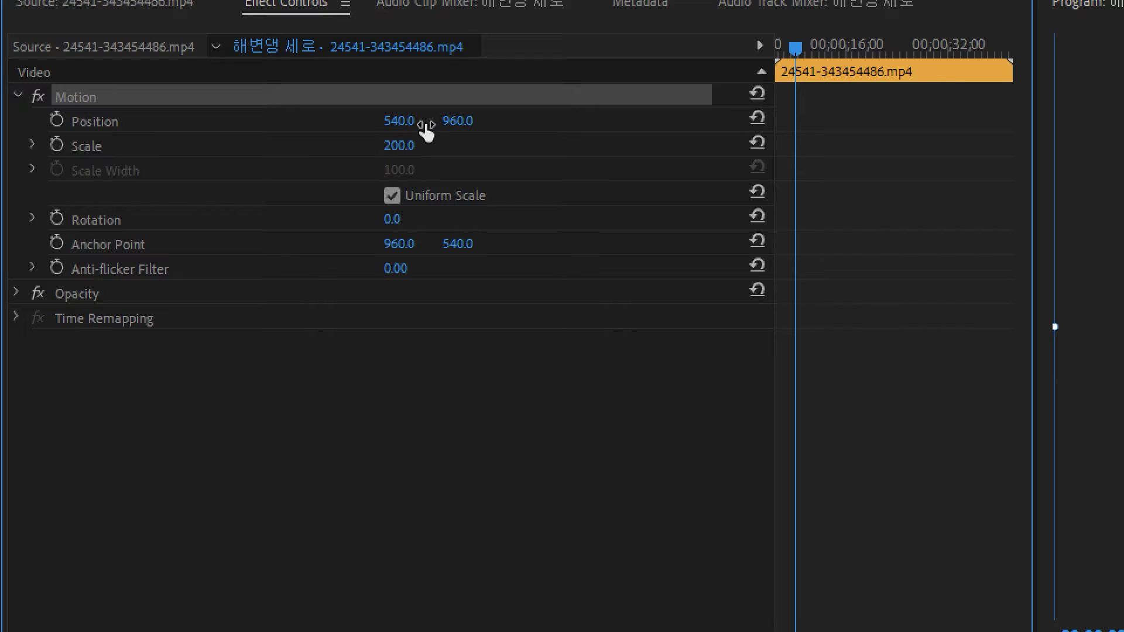
{"action": "left_click_drag", "start_coordinate": [395, 127], "coordinate": [401, 127]}
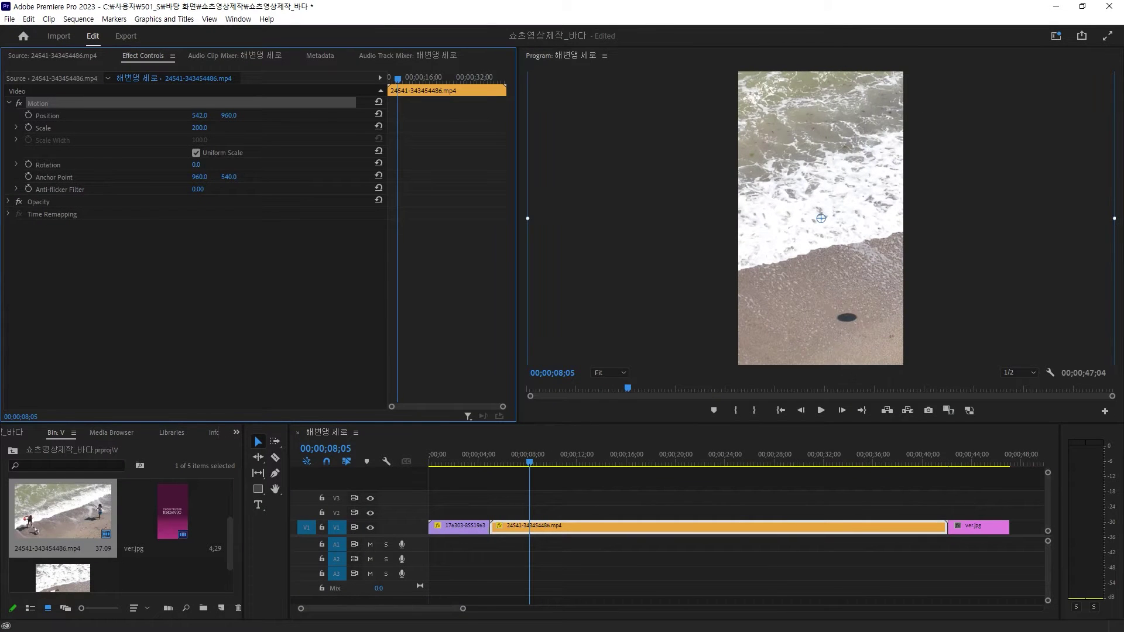
{"action": "mouse_move", "coordinate": [200, 115]}
{"action": "left_mouse_down"}
{"action": "mouse_move", "coordinate": [176, 115]}
{"action": "mouse_move", "coordinate": [246, 115]}
{"action": "mouse_move", "coordinate": [205, 115]}
{"action": "left_mouse_up"}
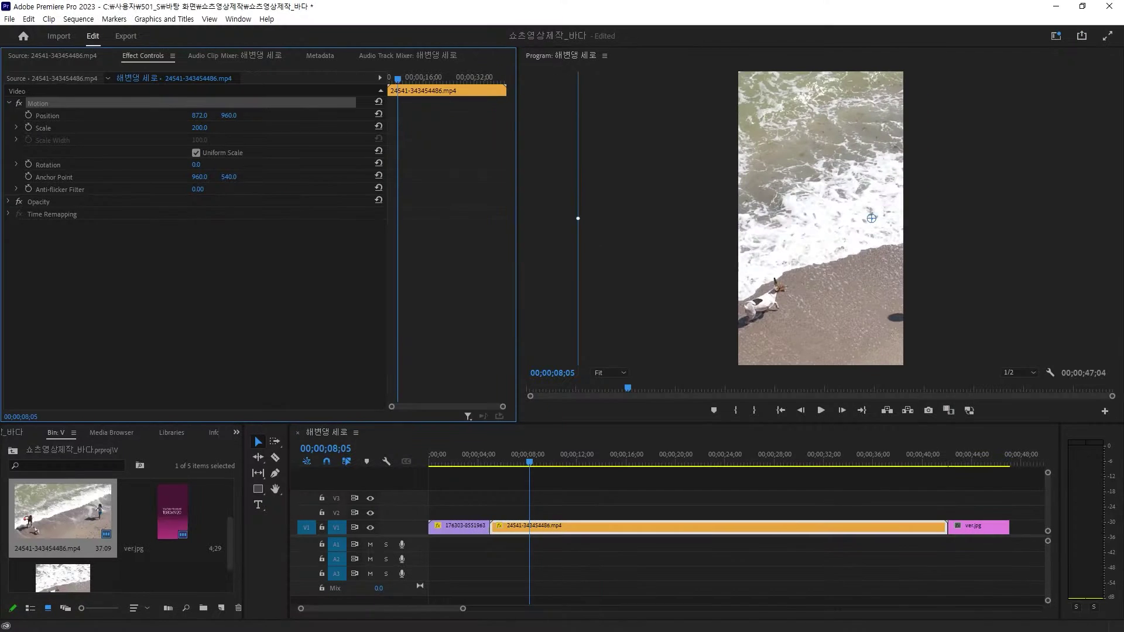
{"action": "left_click_drag", "start_coordinate": [199, 115], "coordinate": [291, 115]}
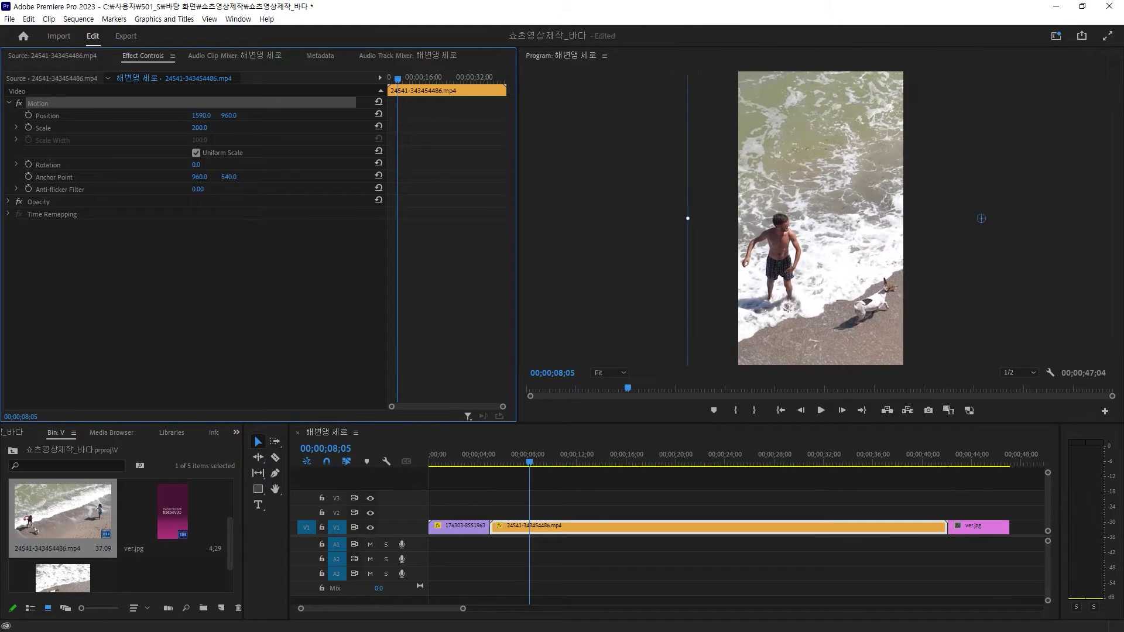
{"action": "left_click_drag", "start_coordinate": [291, 116], "coordinate": [304, 115]}
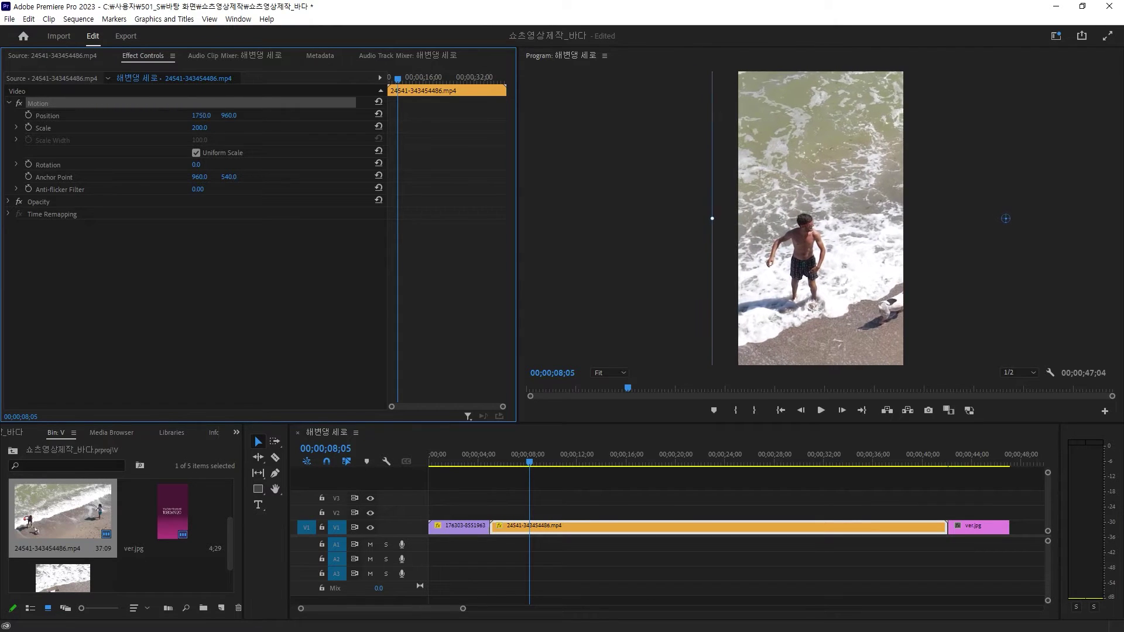
{"action": "left_click", "coordinate": [390, 78]}
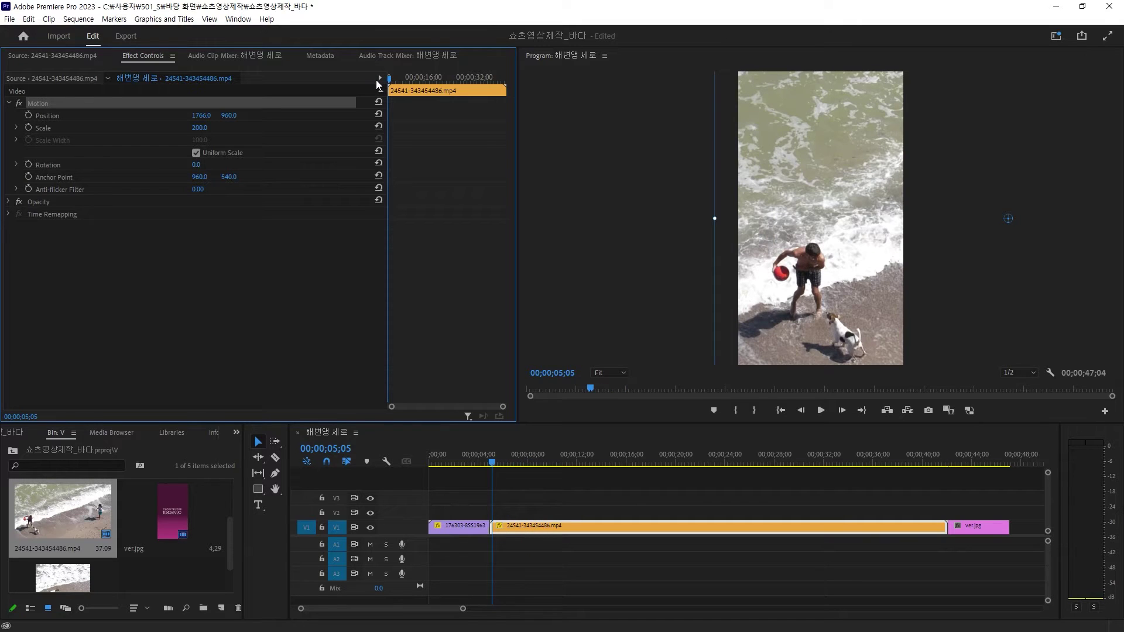
{"action": "left_click_drag", "start_coordinate": [377, 85], "coordinate": [380, 88]}
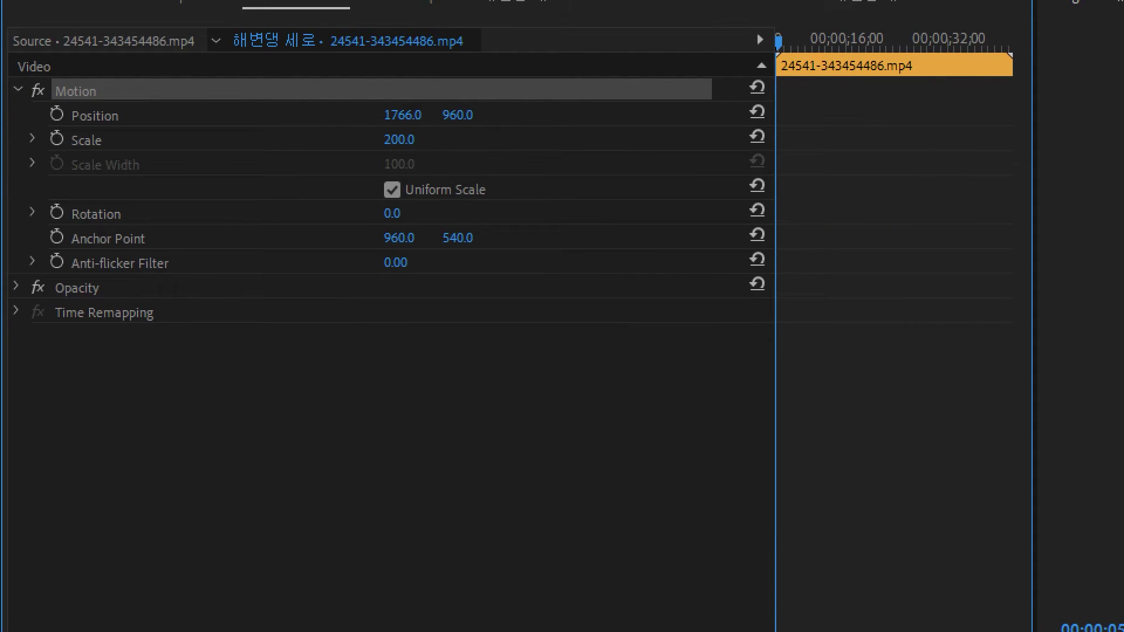
Fine-tune Position to 1905, 856 to centre the boy and dog, then nudge the playhead forward.
{"action": "left_click_drag", "start_coordinate": [457, 115], "coordinate": [459, 114]}
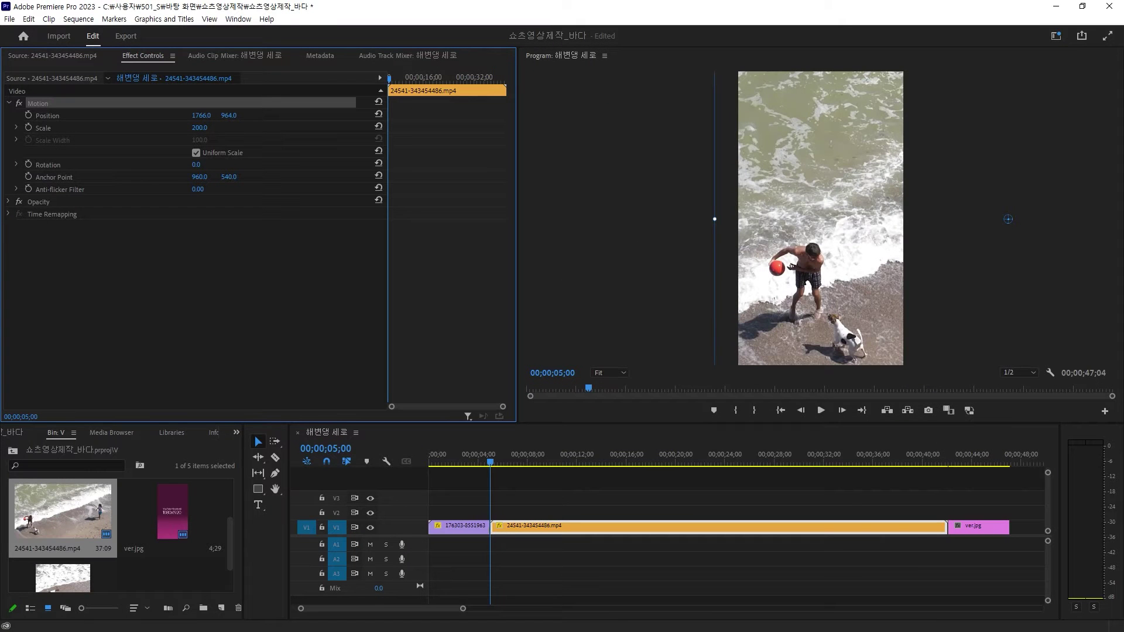
{"action": "mouse_move", "coordinate": [228, 115]}
{"action": "left_mouse_down"}
{"action": "mouse_move", "coordinate": [287, 115]}
{"action": "mouse_move", "coordinate": [235, 115]}
{"action": "left_mouse_up"}
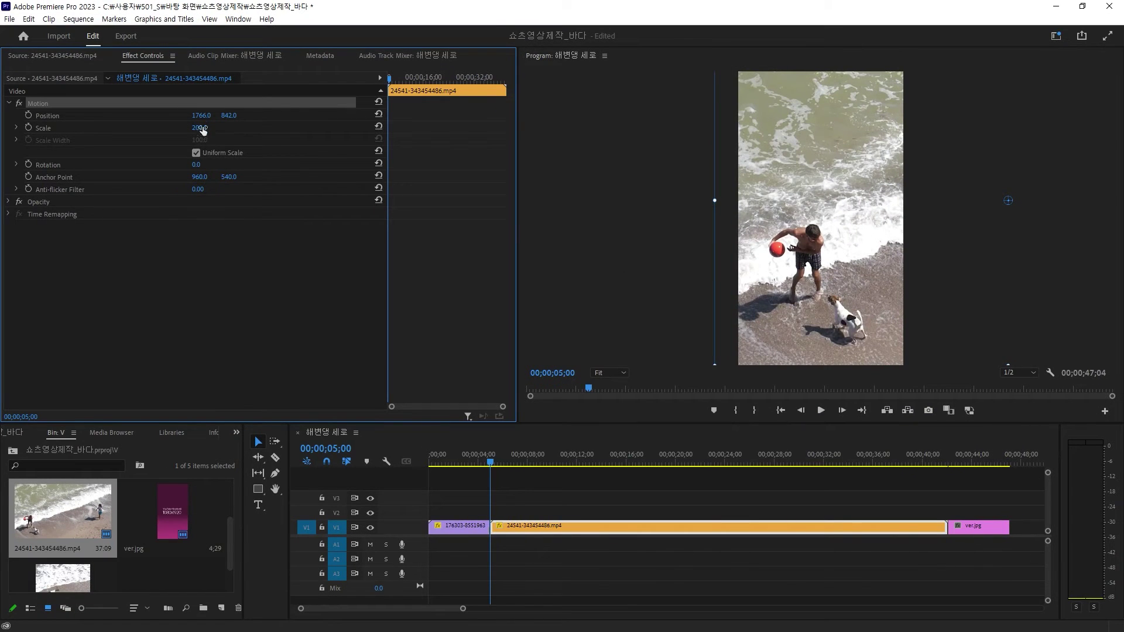
{"action": "left_click_drag", "start_coordinate": [201, 119], "coordinate": [243, 118]}
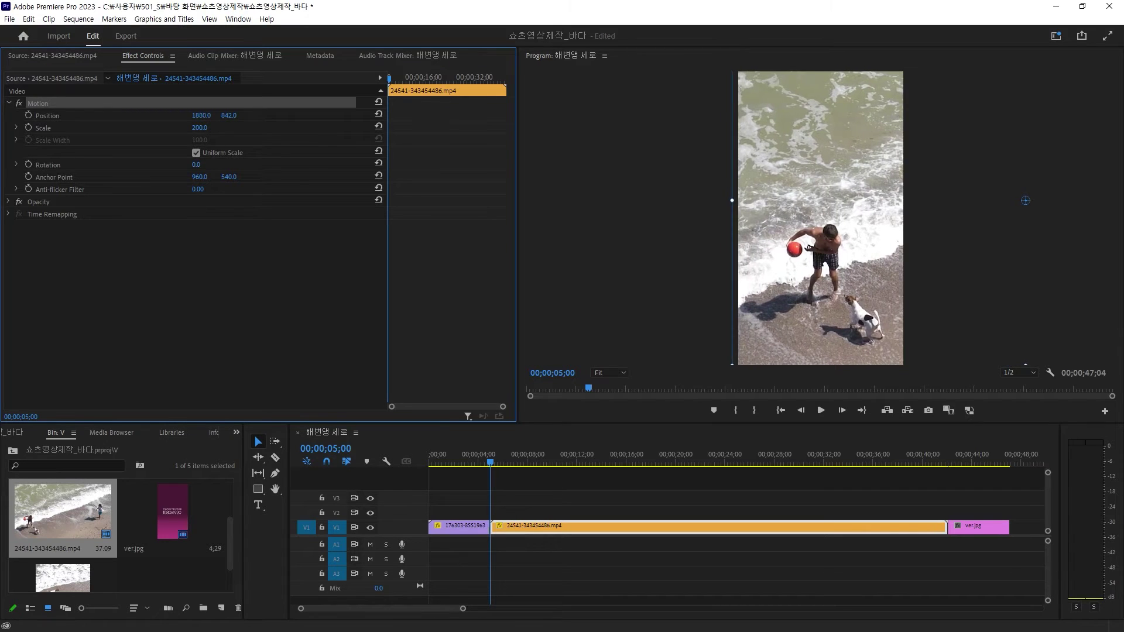
{"action": "mouse_move", "coordinate": [243, 115]}
{"action": "left_mouse_down"}
{"action": "mouse_move", "coordinate": [366, 115]}
{"action": "mouse_move", "coordinate": [236, 115]}
{"action": "left_mouse_up"}
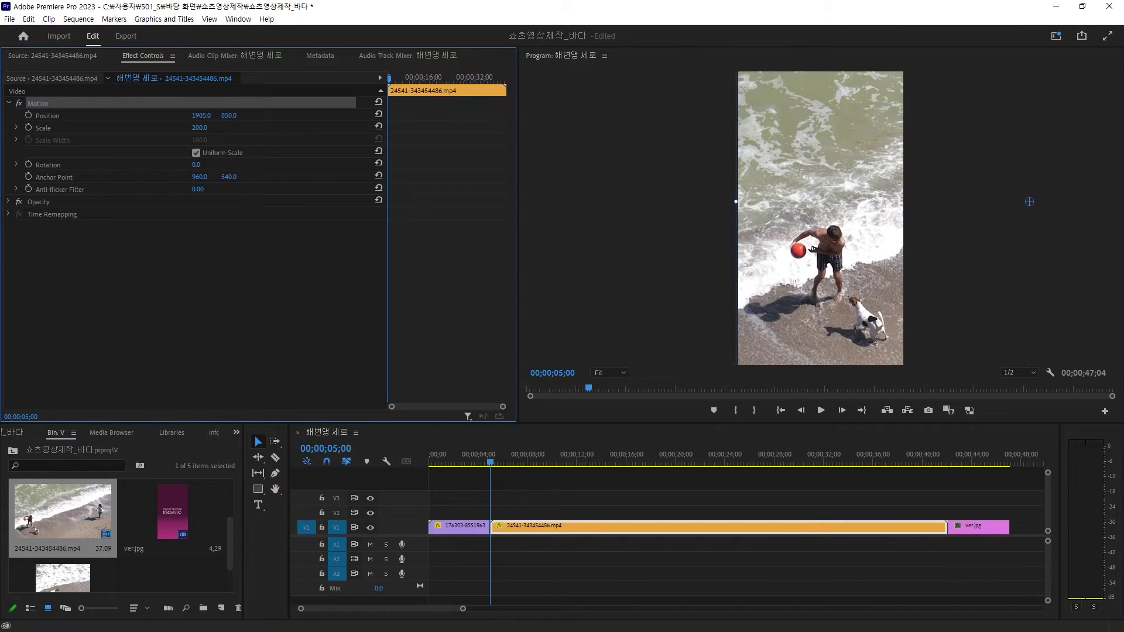
{"action": "left_click", "coordinate": [491, 464]}
{"action": "left_click_drag", "start_coordinate": [491, 463], "coordinate": [525, 453]}
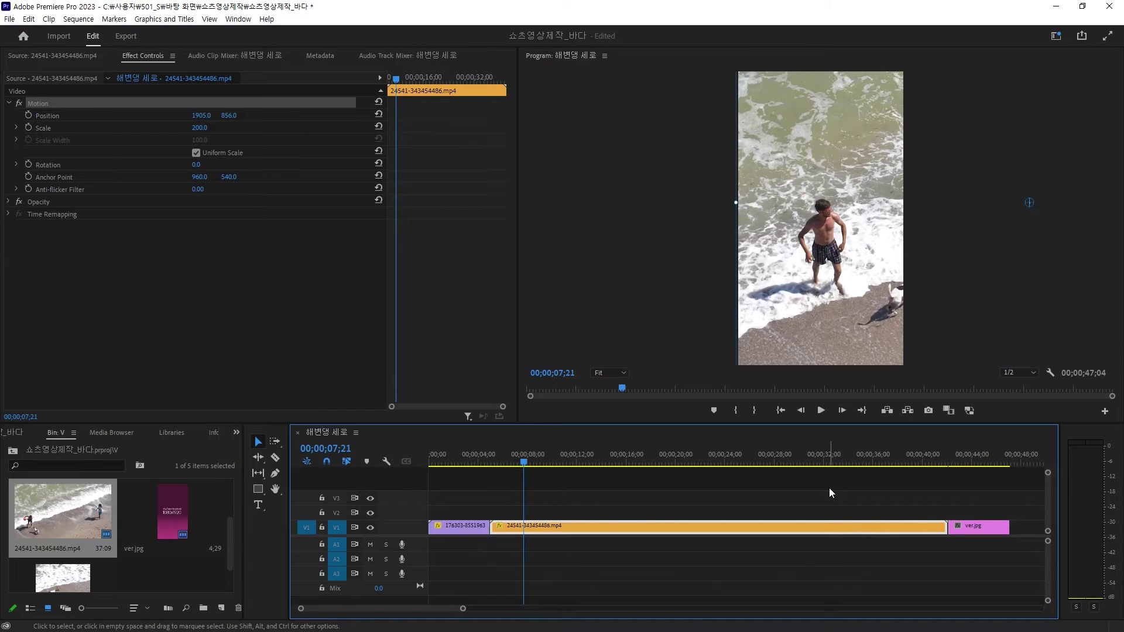
Add a marker at 00;00;08;09, preview past it, and return the playhead to the marker.
{"action": "key", "text": "Right"}
{"action": "key", "text": "Right"}
{"action": "key", "text": "Right"}
{"action": "key", "text": "Right"}
{"action": "key", "text": "Right"}
{"action": "key", "text": "Right"}
{"action": "key", "text": "Right"}
{"action": "key", "text": "Right"}
{"action": "key", "text": "Right"}
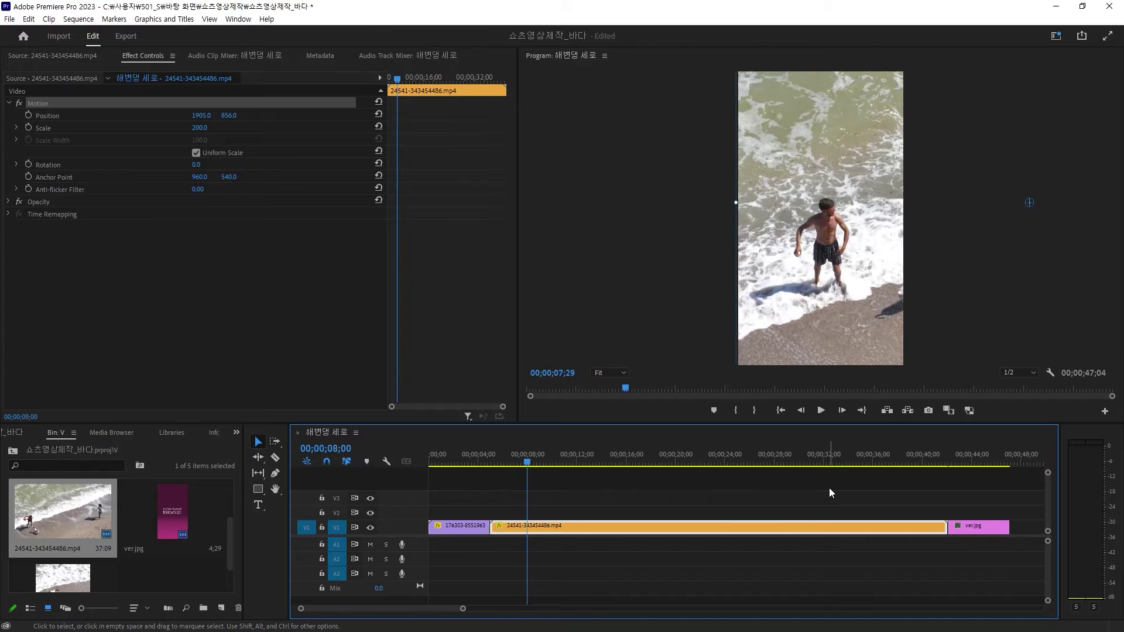
{"action": "key", "text": "Right"}
{"action": "key", "text": "Right"}
{"action": "key", "text": "Right"}
{"action": "key", "text": "Right"}
{"action": "key", "text": "Right"}
{"action": "key", "text": "Right"}
{"action": "key", "text": "Right"}
{"action": "key", "text": "Right"}
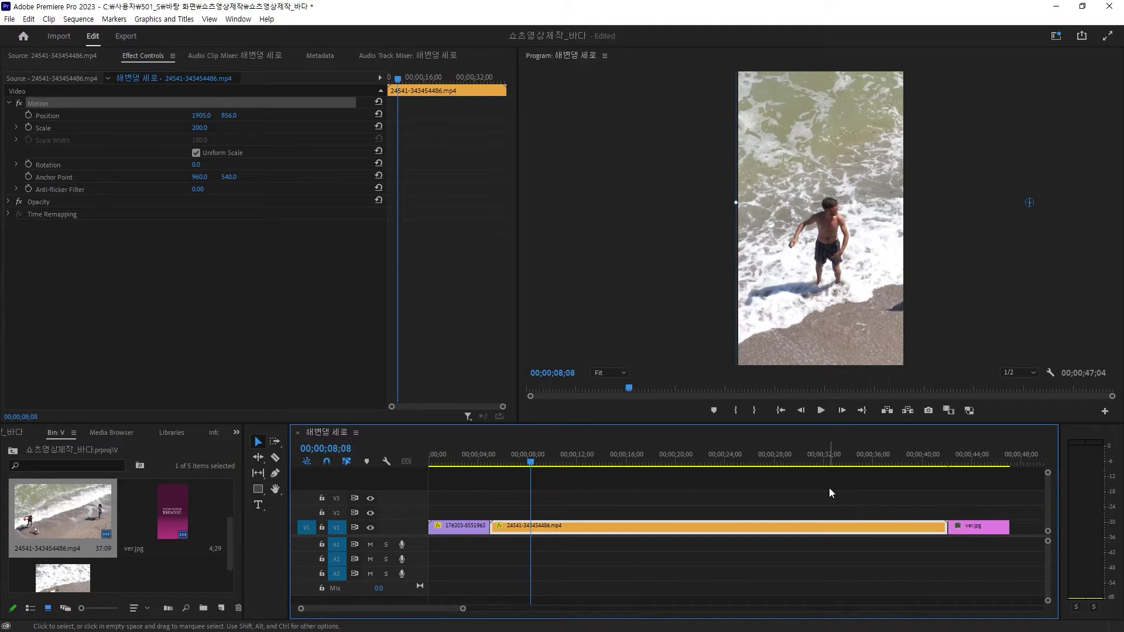
{"action": "key", "text": "Right"}
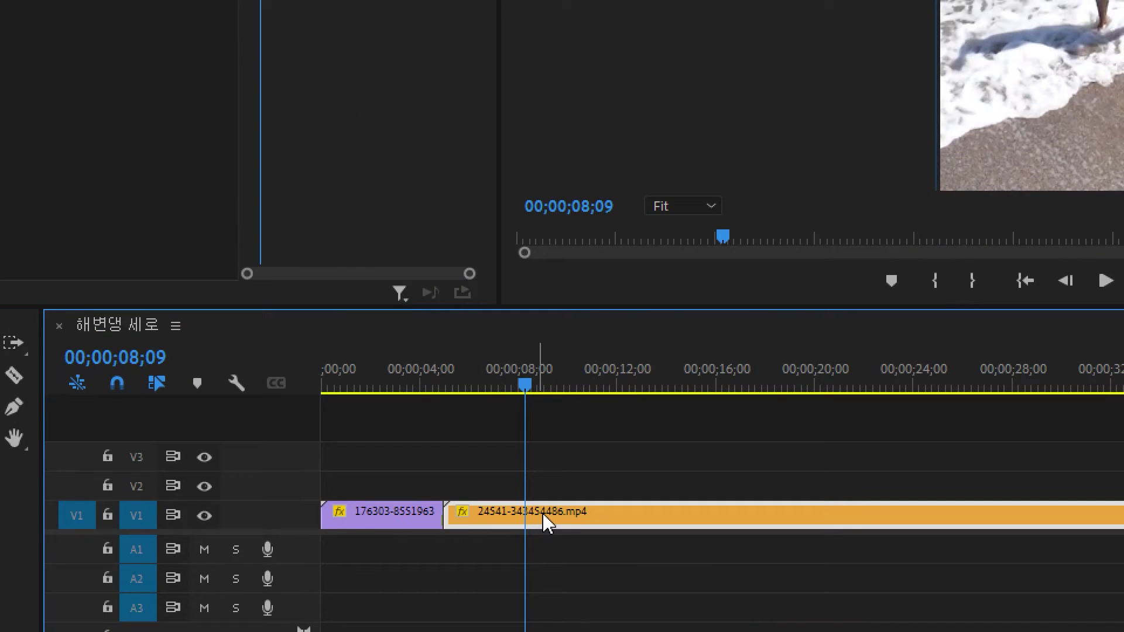
{"action": "mouse_move", "coordinate": [544, 520]}
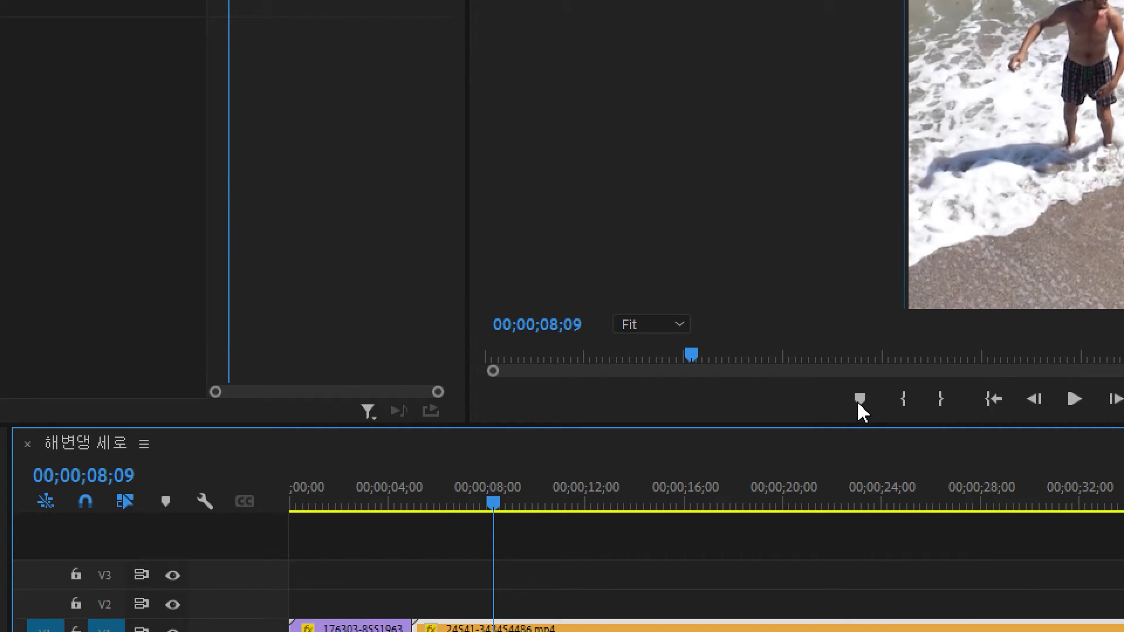
{"action": "left_click", "coordinate": [859, 400]}
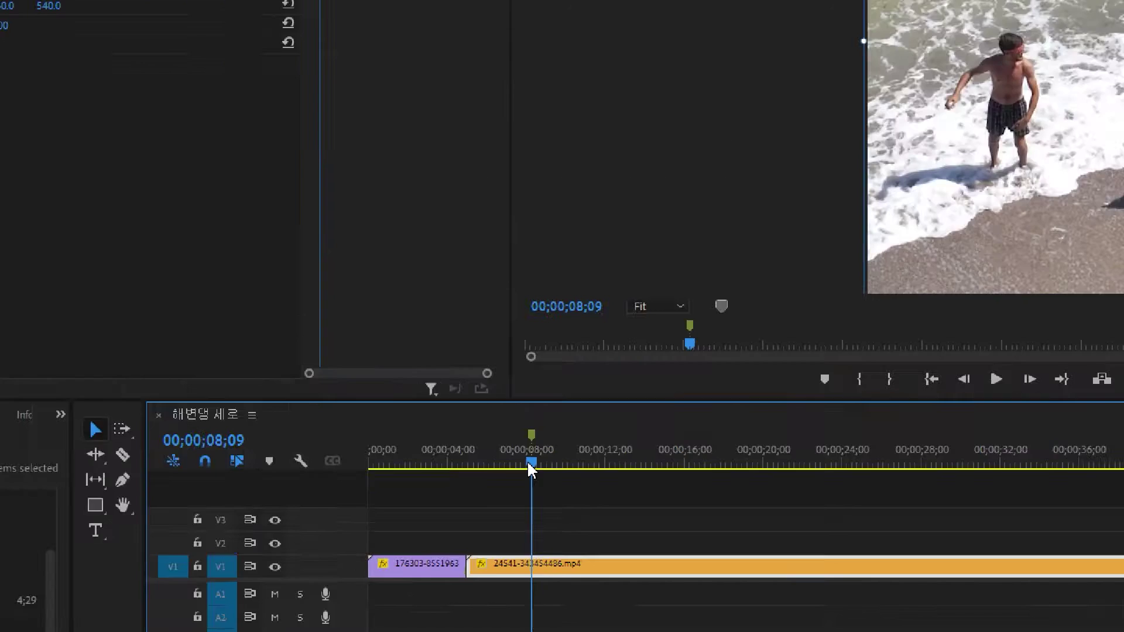
{"action": "left_click_drag", "start_coordinate": [493, 326], "coordinate": [550, 322]}
{"action": "left_click_drag", "start_coordinate": [559, 460], "coordinate": [572, 454]}
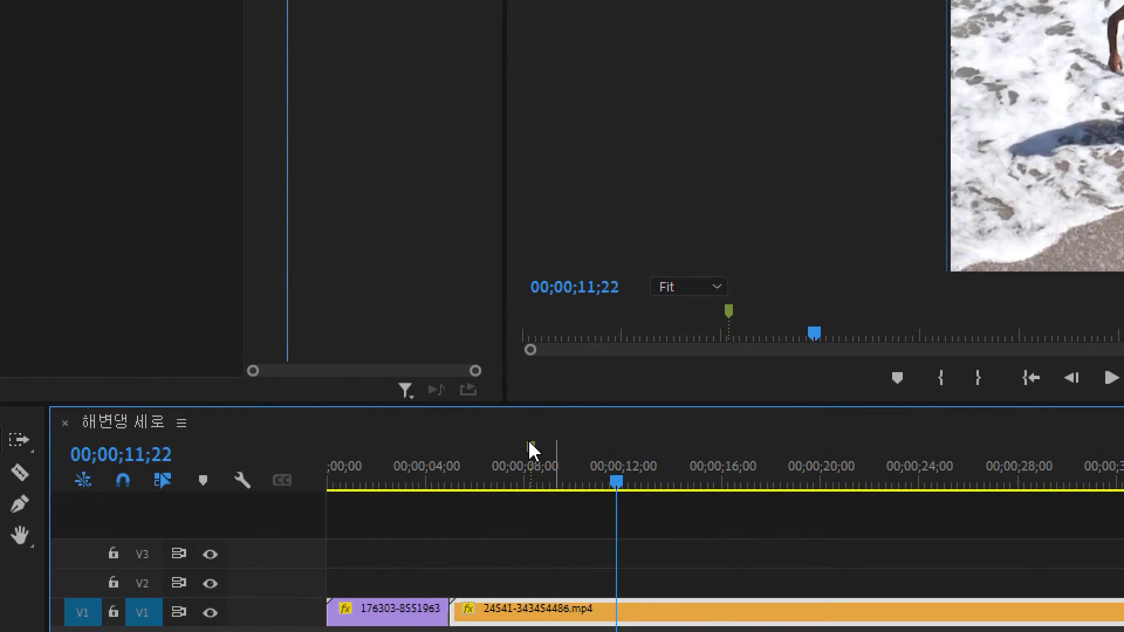
{"action": "left_click", "coordinate": [530, 445]}
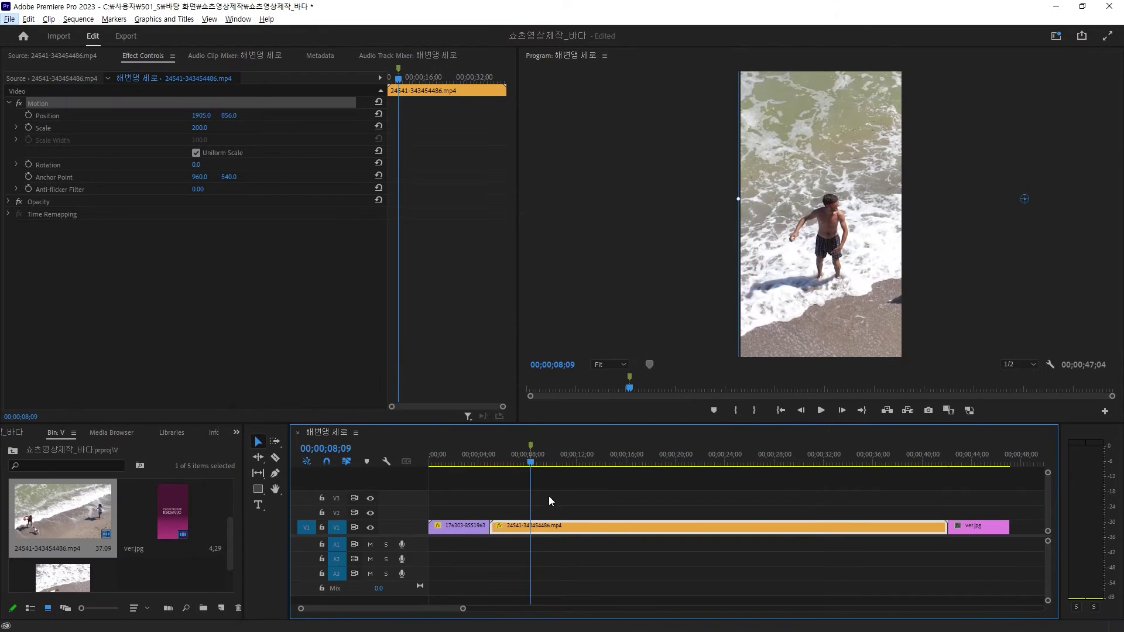
With nothing selected, split the 24541 beach clip at the 08;09 marker using Ctrl+K.
{"action": "left_click", "coordinate": [546, 554]}
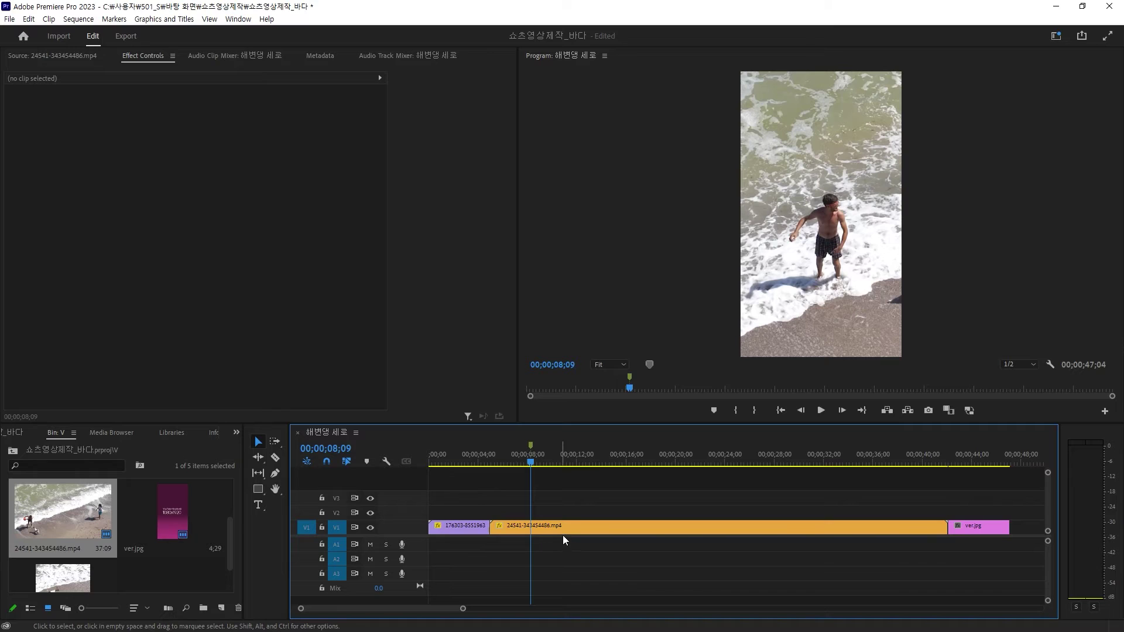
{"action": "left_click", "coordinate": [563, 528]}
{"action": "left_click", "coordinate": [556, 546]}
{"action": "key", "text": "ctrl+k"}
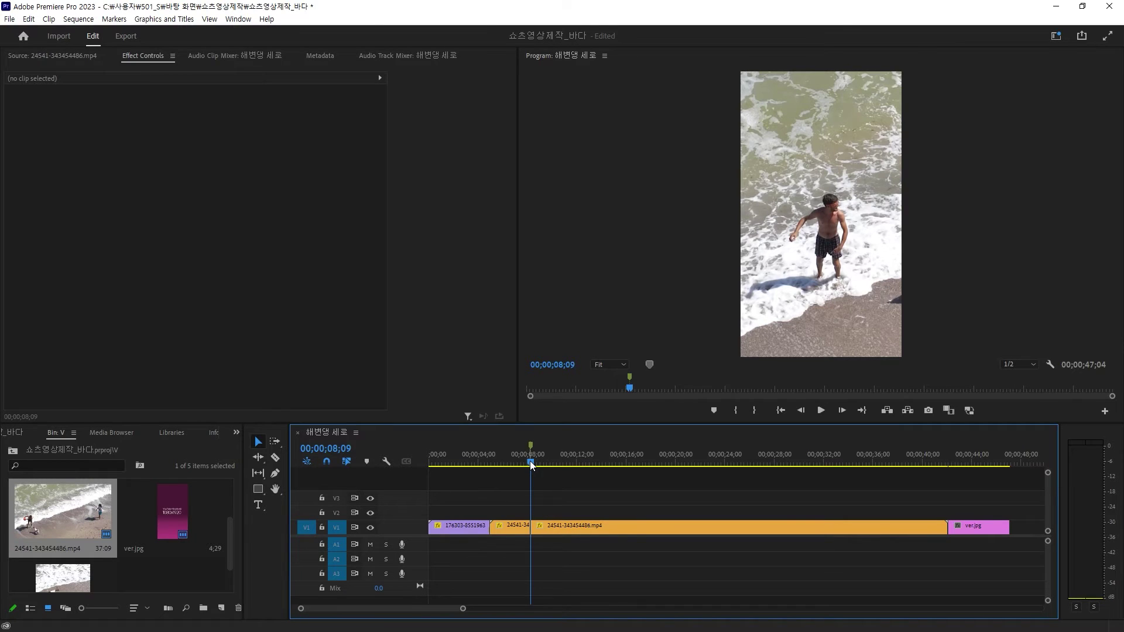
Label the later part of the split clip Rose.
{"action": "left_click_drag", "start_coordinate": [530, 462], "coordinate": [549, 461]}
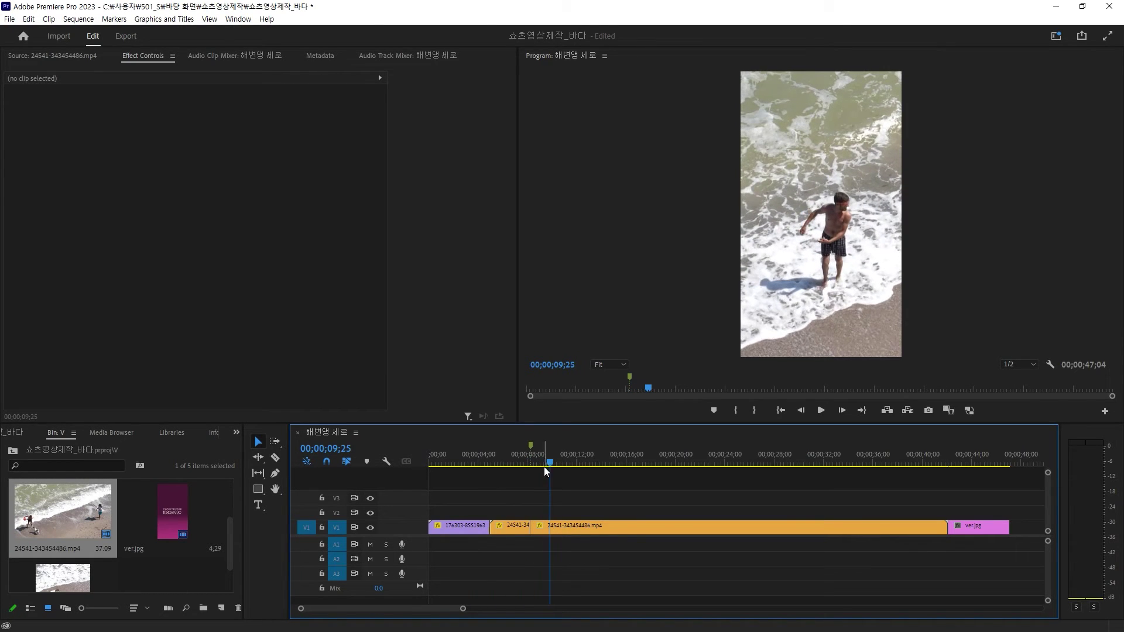
{"action": "left_click", "coordinate": [580, 525]}
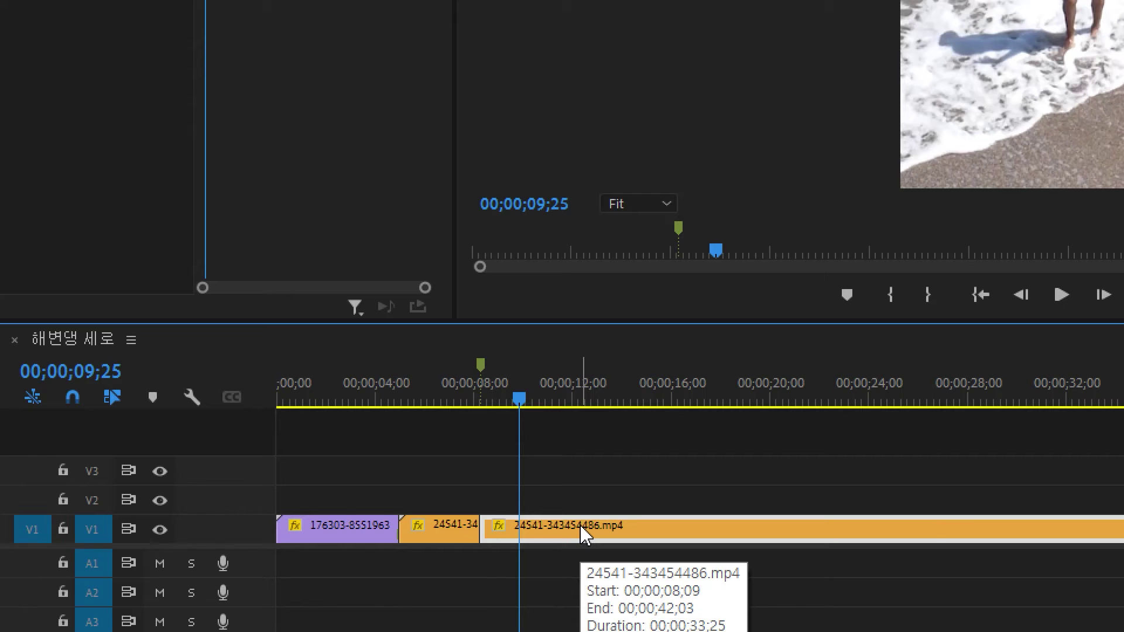
{"action": "right_click", "coordinate": [582, 531]}
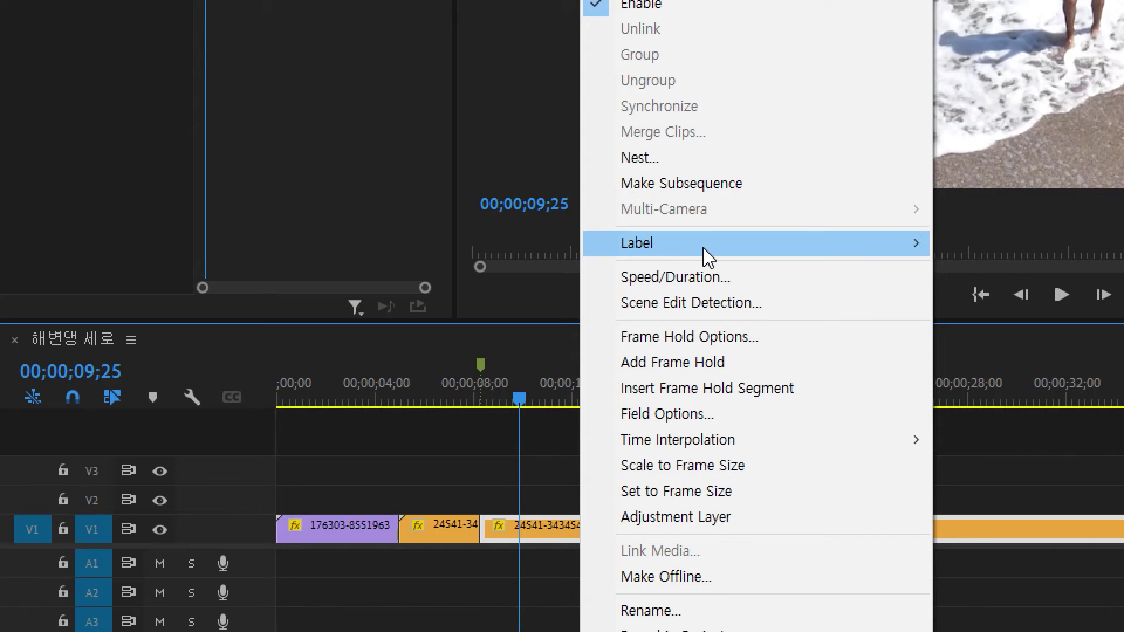
{"action": "mouse_move", "coordinate": [708, 257]}
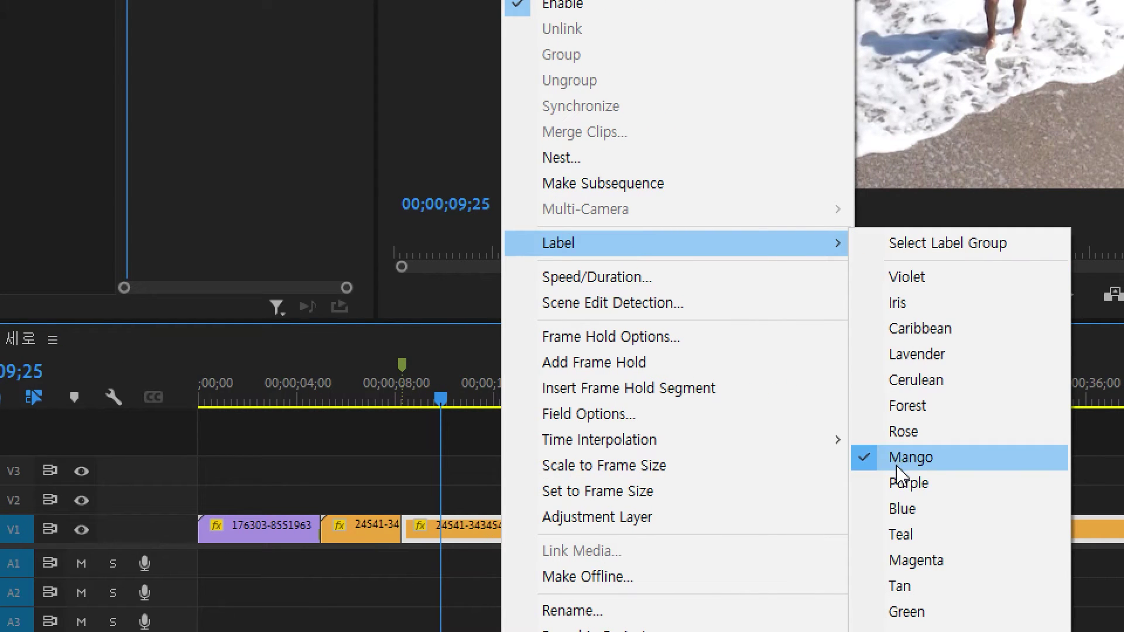
{"action": "left_click", "coordinate": [896, 433]}
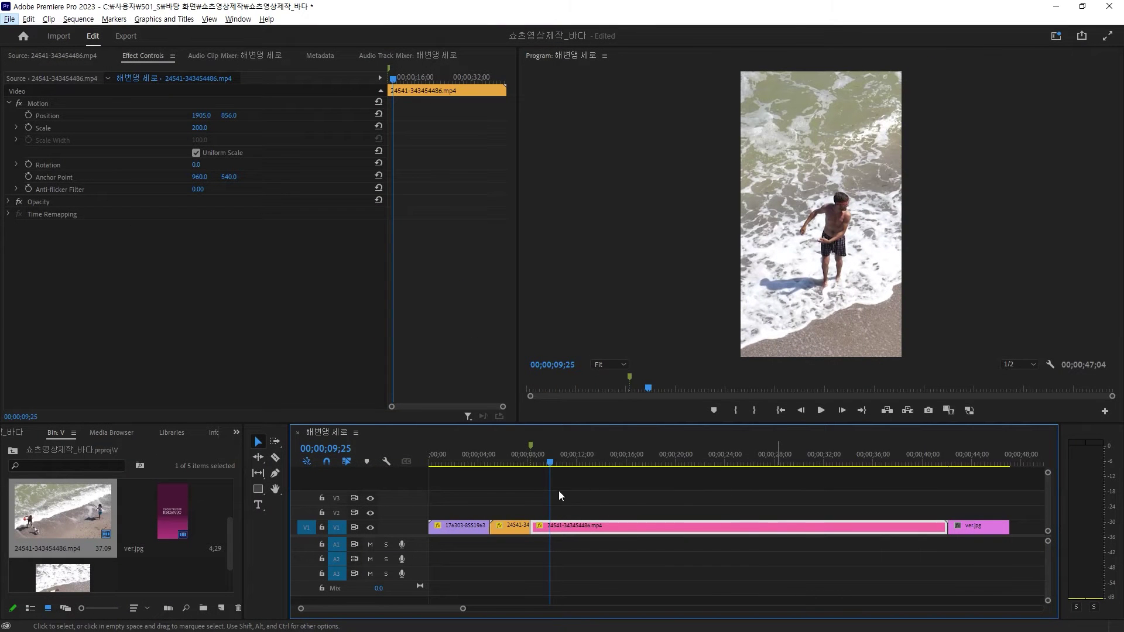
Select the pink segment at its start and change Position X from 1905 to 1073.0.
{"action": "left_click", "coordinate": [558, 542]}
{"action": "left_click", "coordinate": [556, 529]}
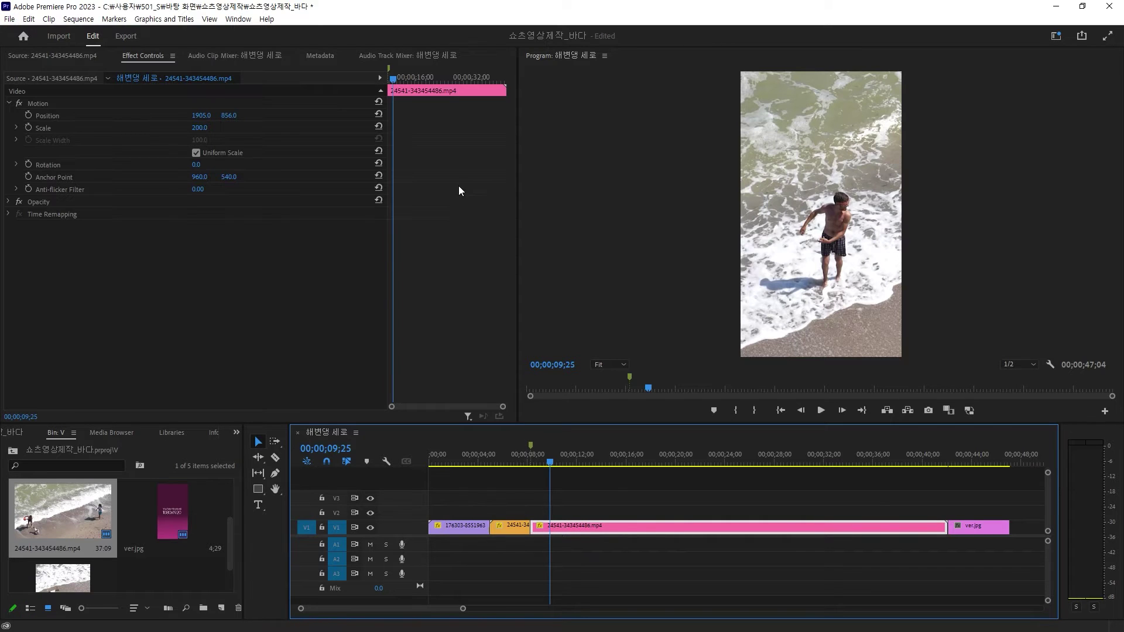
{"action": "left_click", "coordinate": [502, 527]}
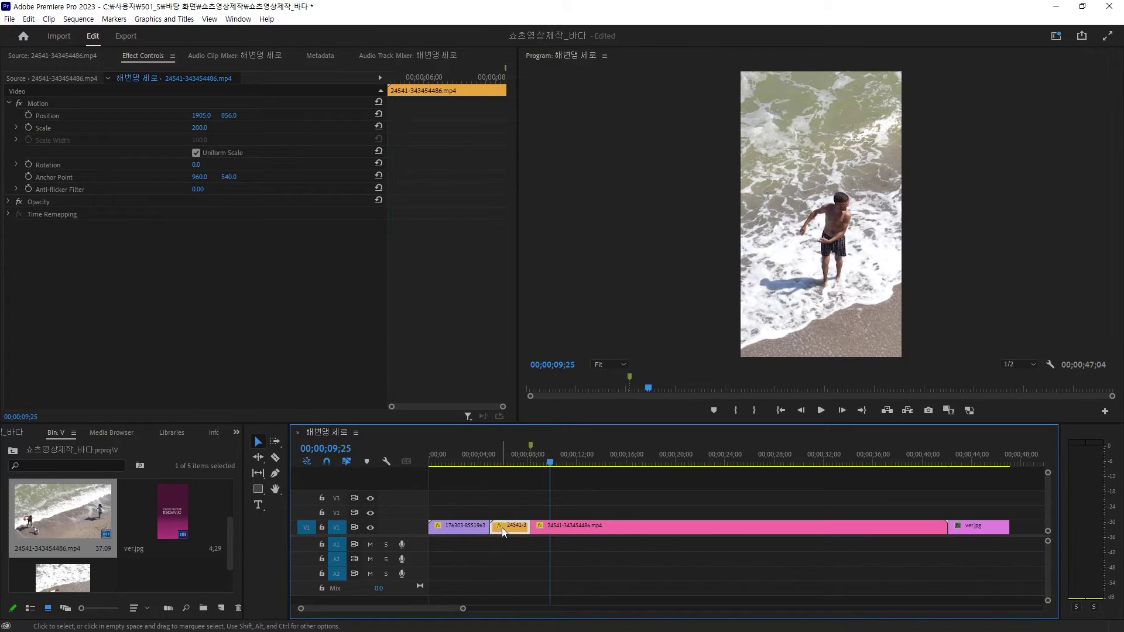
{"action": "left_click", "coordinate": [574, 525]}
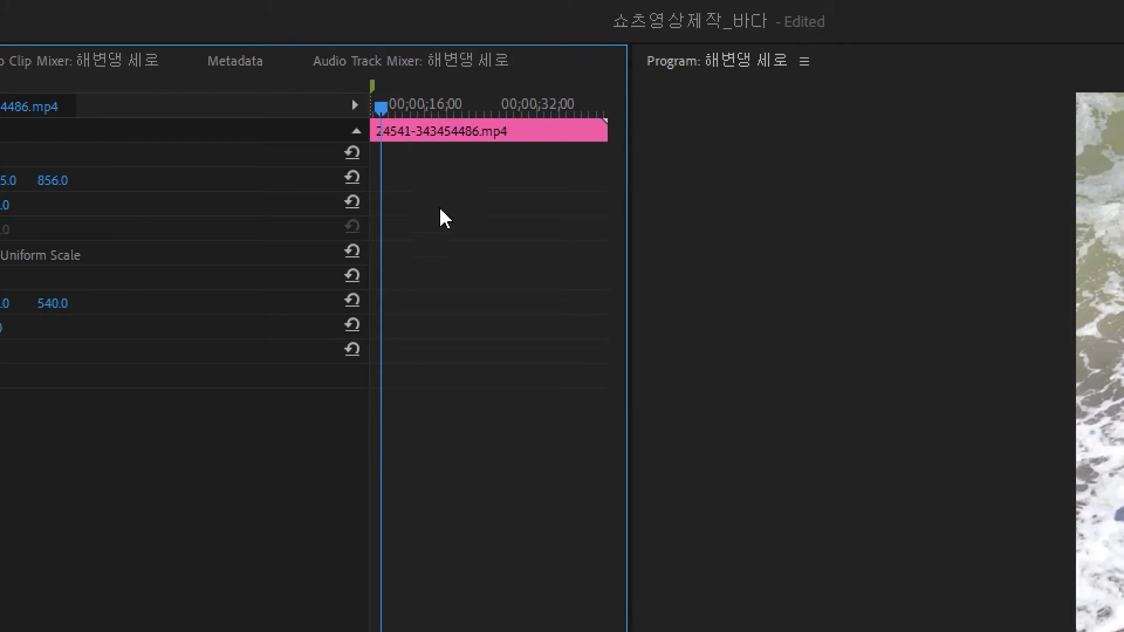
{"action": "key", "text": "Up"}
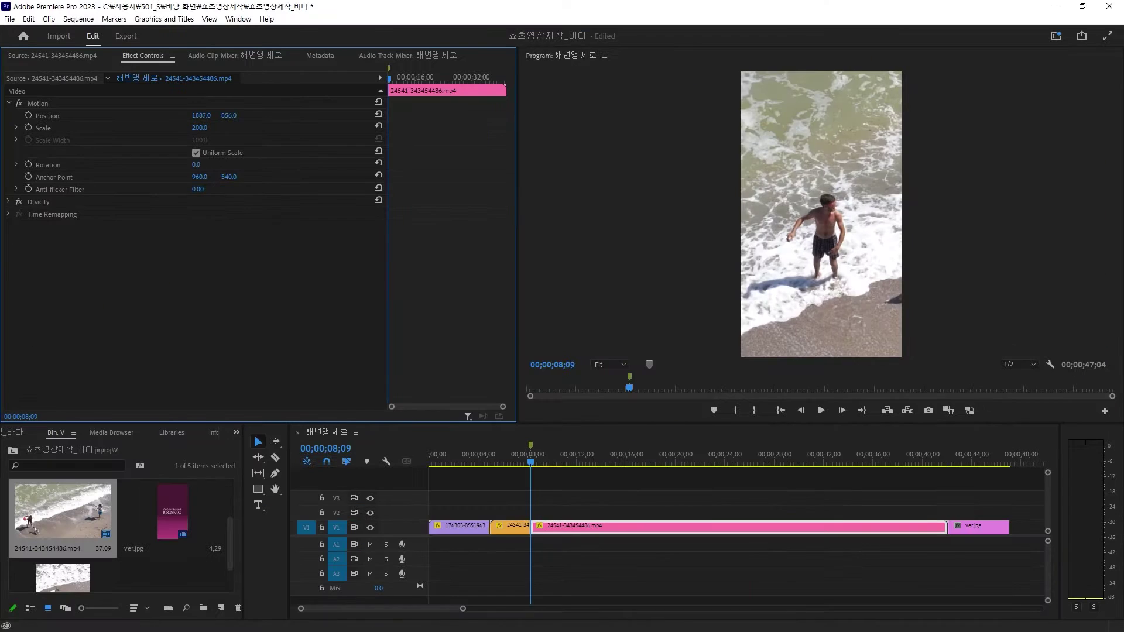
{"action": "mouse_move", "coordinate": [201, 116]}
{"action": "left_mouse_down"}
{"action": "mouse_move", "coordinate": [146, 115]}
{"action": "mouse_move", "coordinate": [199, 115]}
{"action": "left_mouse_up"}
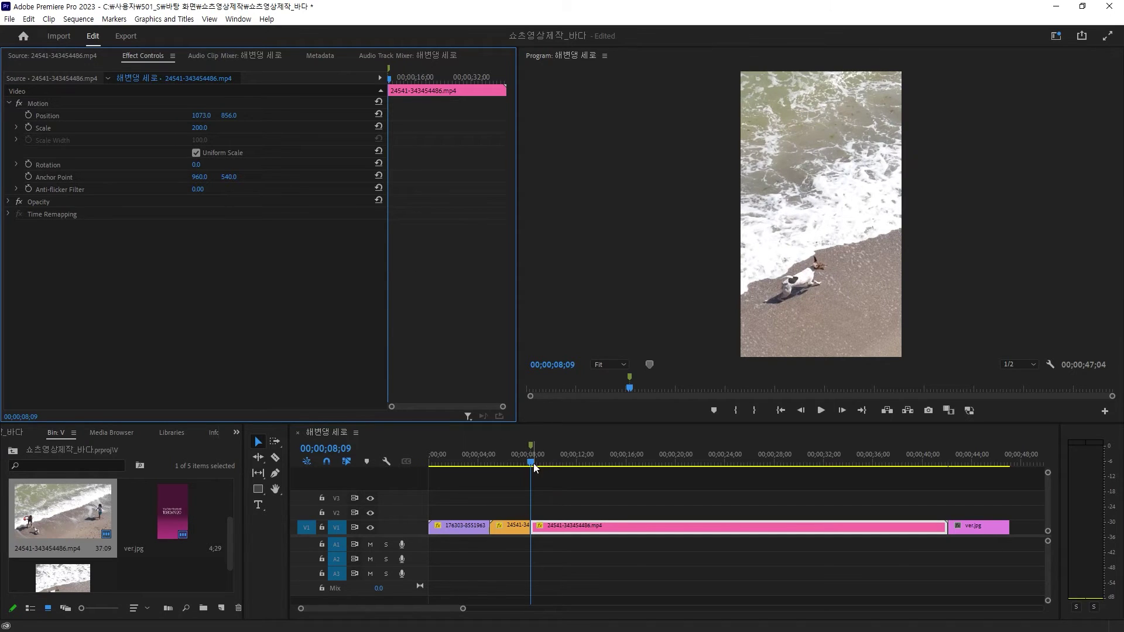
{"action": "mouse_move", "coordinate": [532, 462]}
{"action": "left_mouse_down"}
{"action": "mouse_move", "coordinate": [474, 478]}
{"action": "mouse_move", "coordinate": [501, 473]}
{"action": "left_mouse_up"}
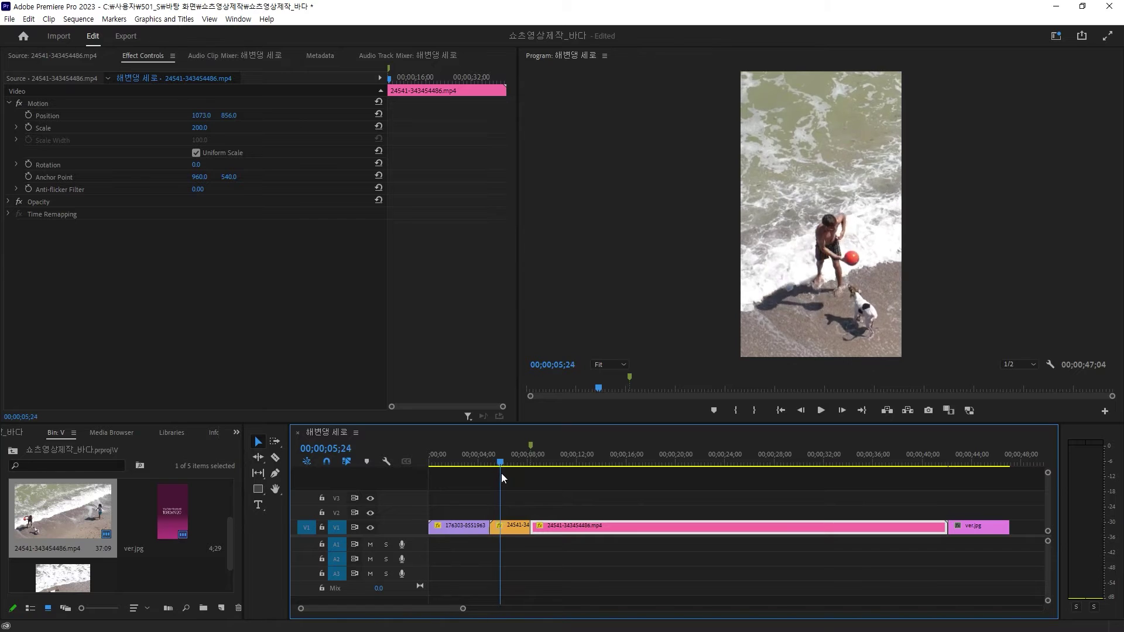
Split the pink V1 segment at 00;00;11;07 where the dog shot ends, then preview past the cut.
{"action": "mouse_move", "coordinate": [501, 473]}
{"action": "left_mouse_down"}
{"action": "mouse_move", "coordinate": [556, 458]}
{"action": "mouse_move", "coordinate": [518, 455]}
{"action": "mouse_move", "coordinate": [571, 451]}
{"action": "left_mouse_up"}
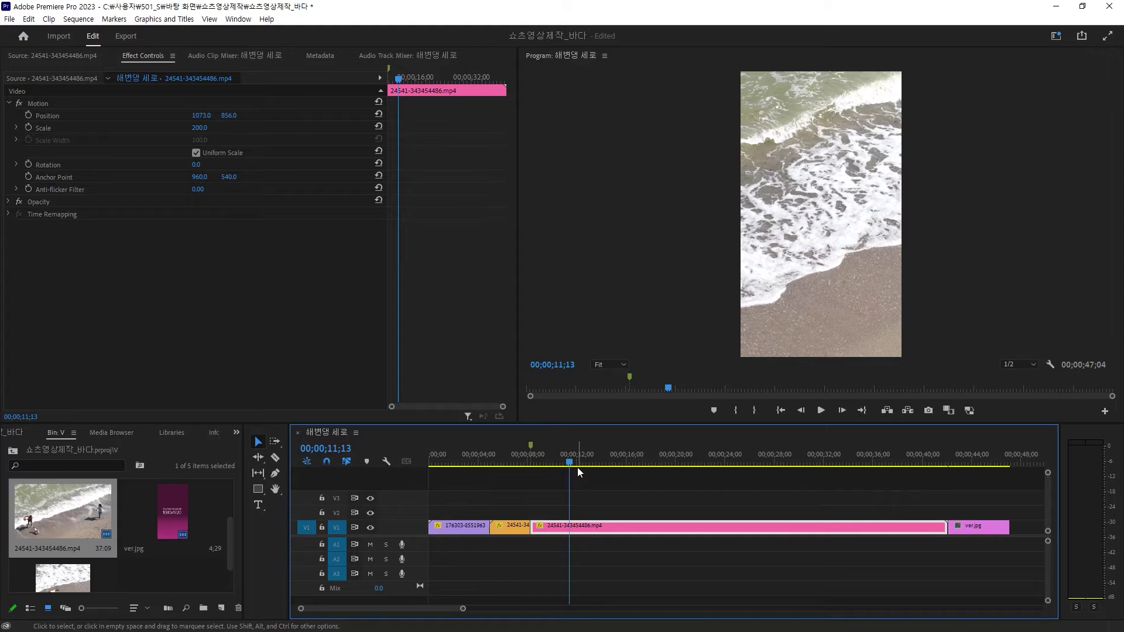
{"action": "mouse_move", "coordinate": [575, 465]}
{"action": "left_mouse_down"}
{"action": "mouse_move", "coordinate": [535, 466]}
{"action": "mouse_move", "coordinate": [552, 465]}
{"action": "left_mouse_up"}
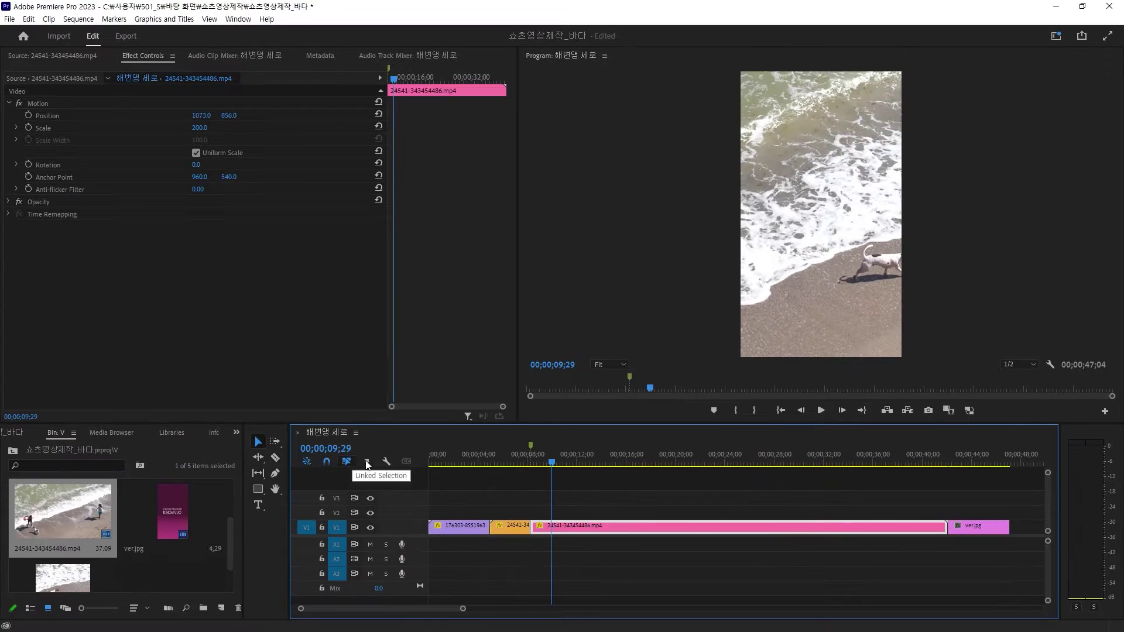
{"action": "left_click", "coordinate": [555, 465]}
{"action": "left_click_drag", "start_coordinate": [555, 465], "coordinate": [567, 467]}
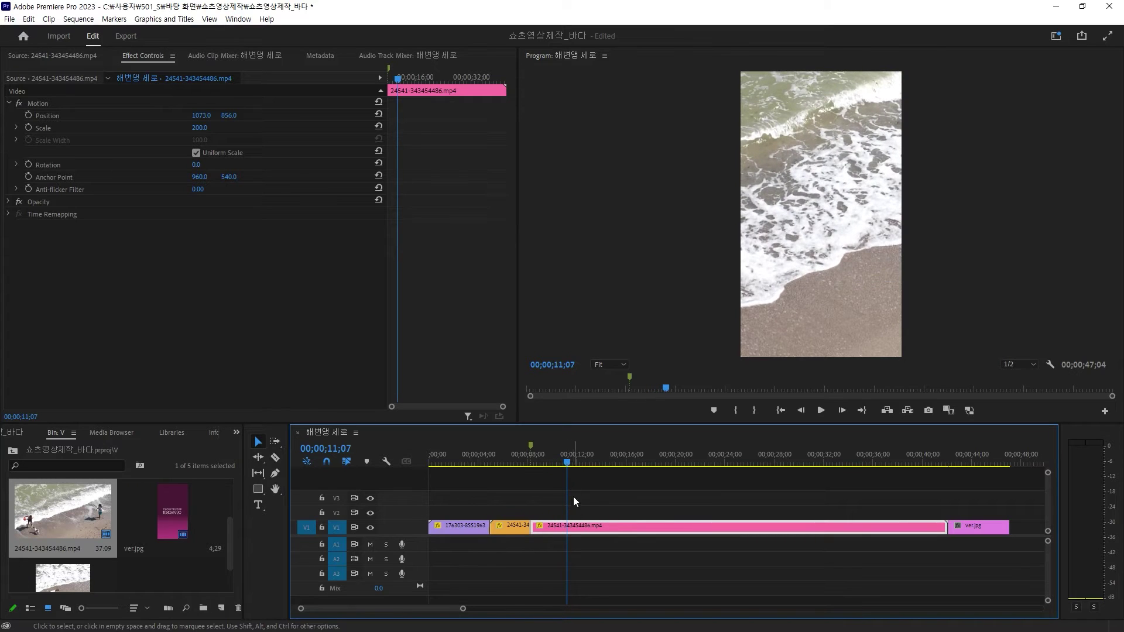
{"action": "key", "text": "ctrl+k"}
{"action": "left_click_drag", "start_coordinate": [575, 526], "coordinate": [573, 527]}
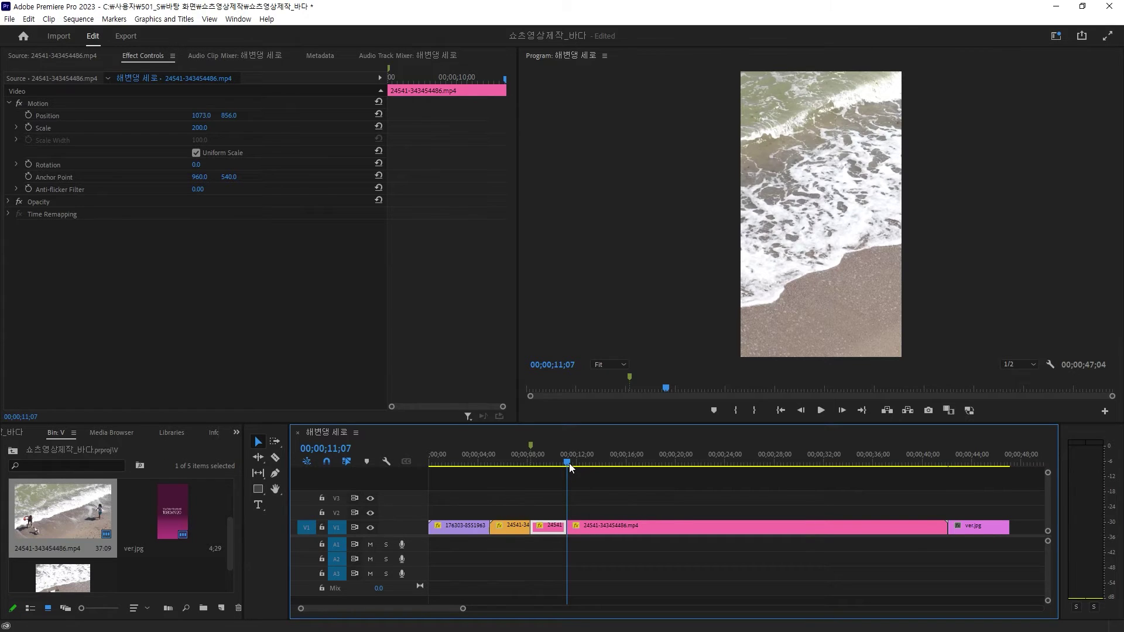
{"action": "left_click_drag", "start_coordinate": [569, 467], "coordinate": [598, 470]}
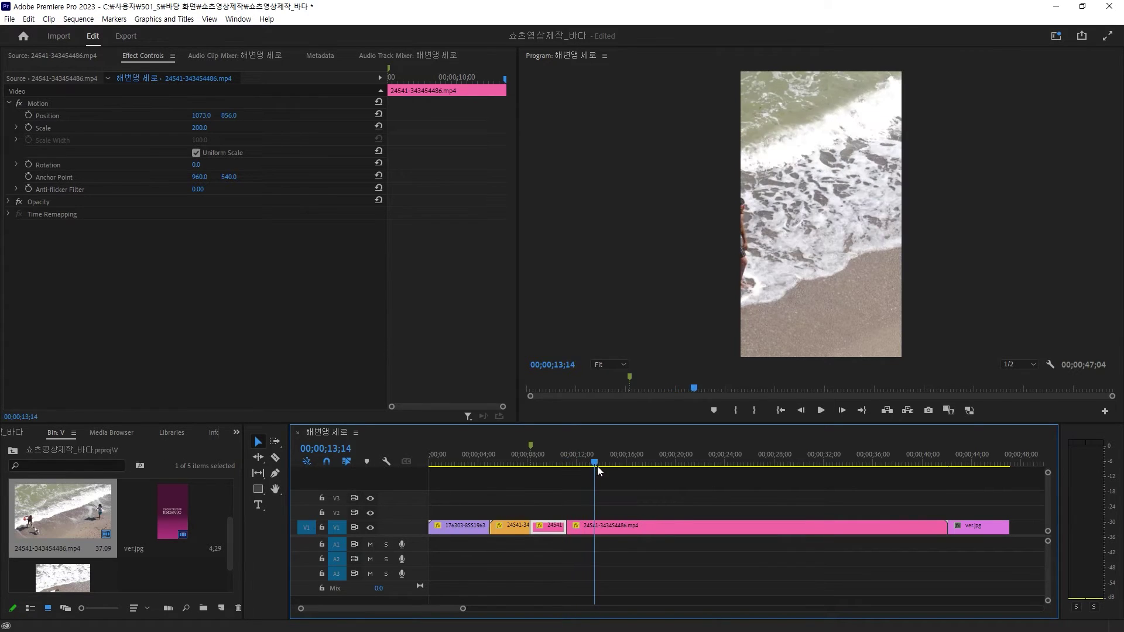
Relabel the remaining long pink segment from 11;07 as Mango.
{"action": "left_click", "coordinate": [610, 526]}
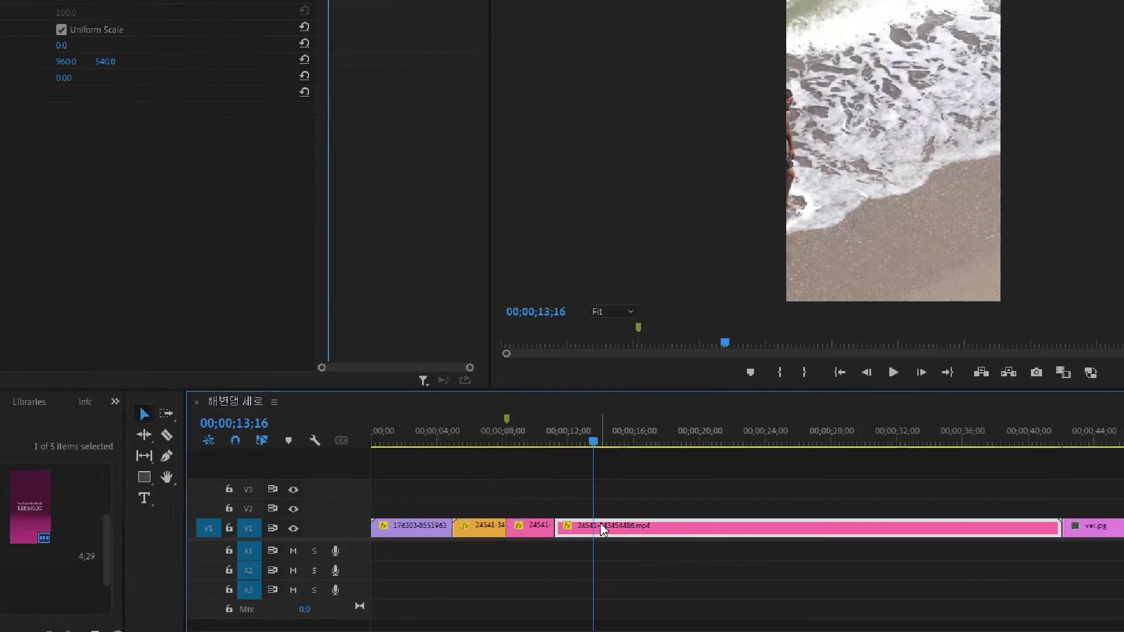
{"action": "right_click", "coordinate": [609, 526]}
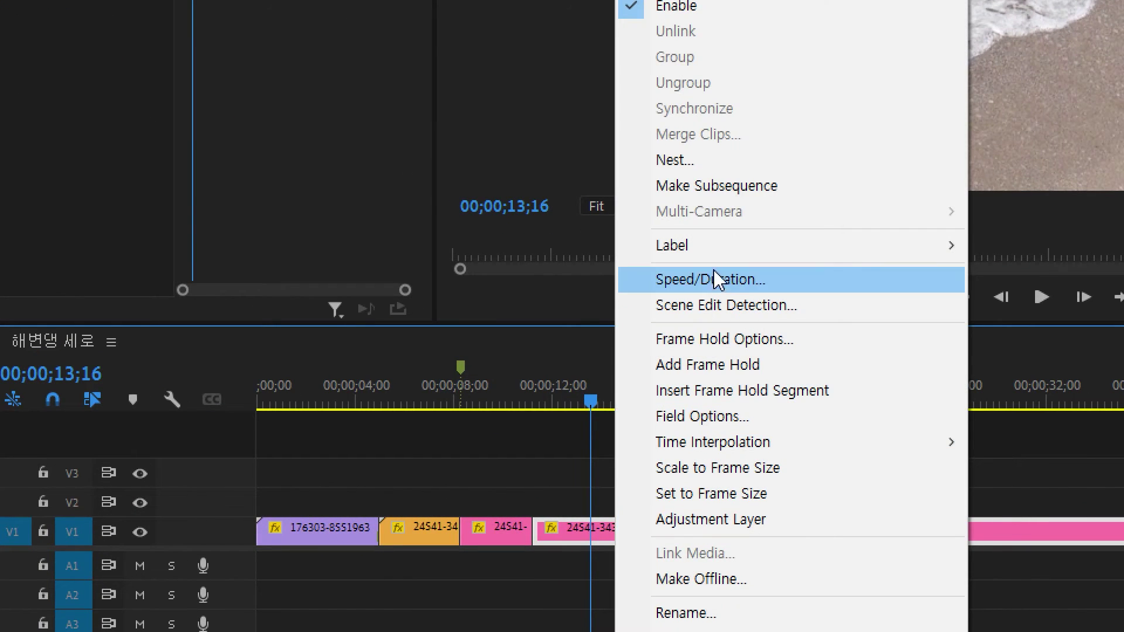
{"action": "mouse_move", "coordinate": [726, 249]}
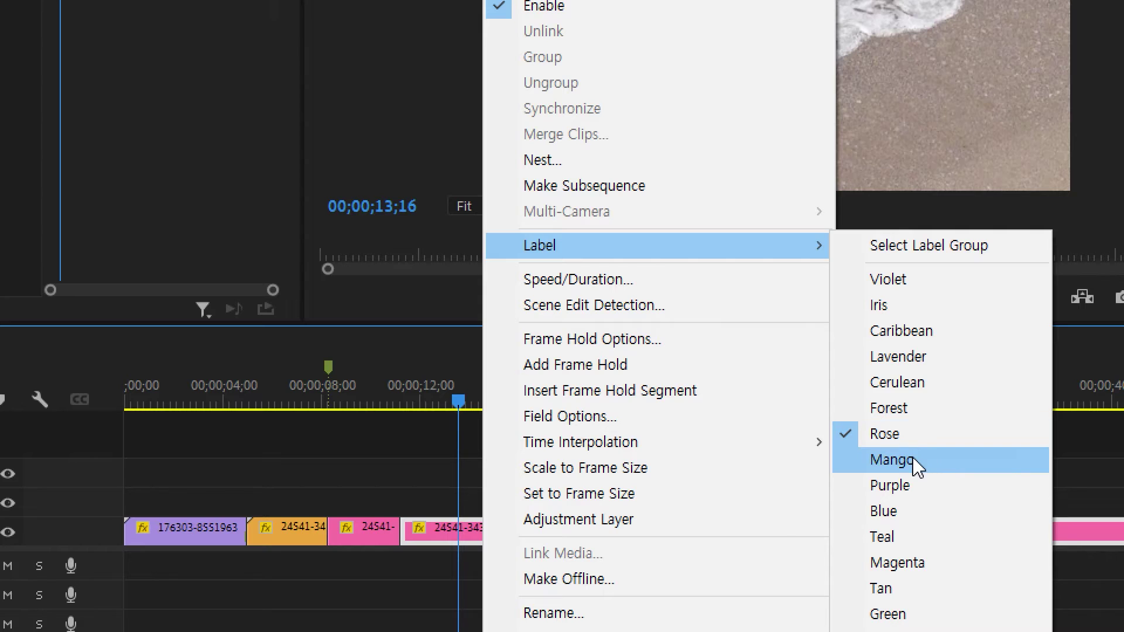
{"action": "left_click", "coordinate": [914, 465]}
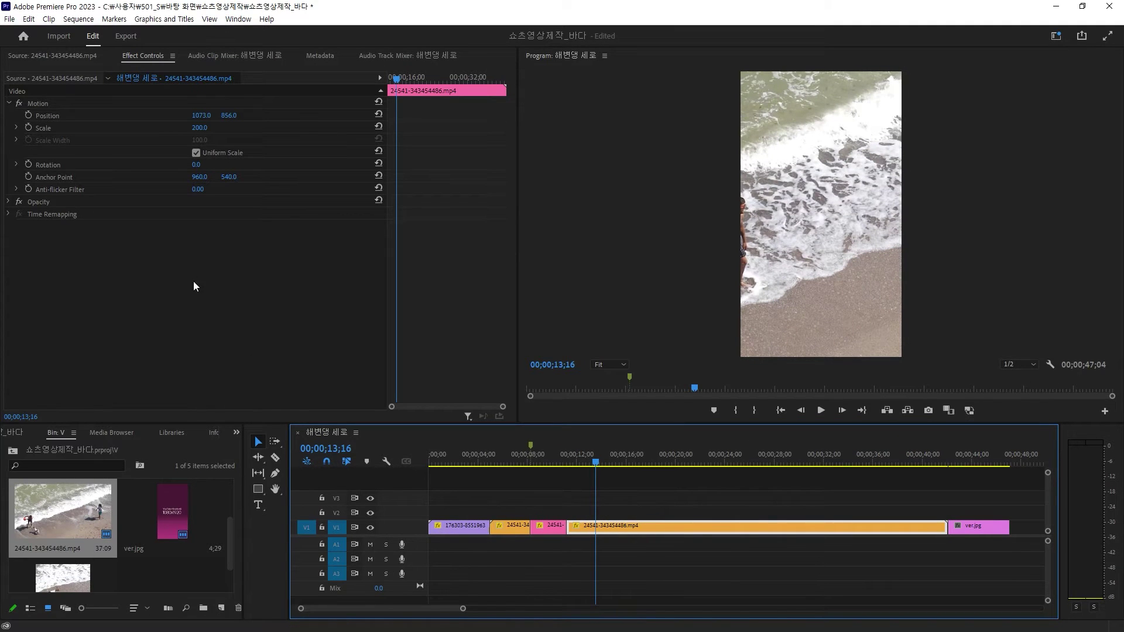
Reframe the long clip to Position X -534 so the girl and dog fill the frame.
{"action": "left_click_drag", "start_coordinate": [209, 117], "coordinate": [201, 118]}
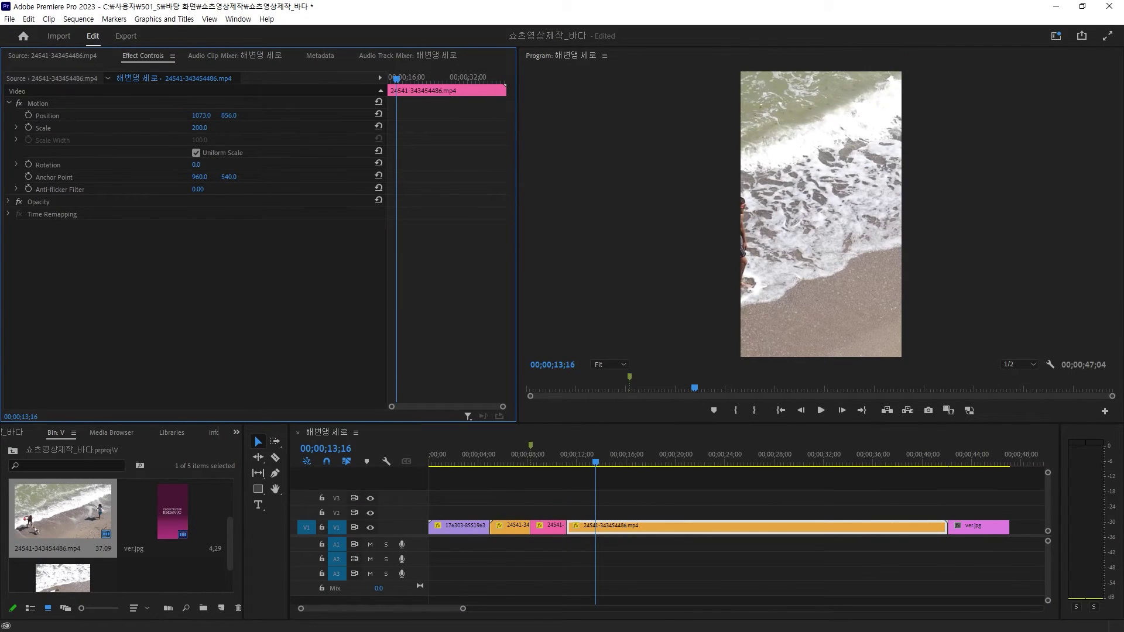
{"action": "left_click_drag", "start_coordinate": [200, 115], "coordinate": [58, 115]}
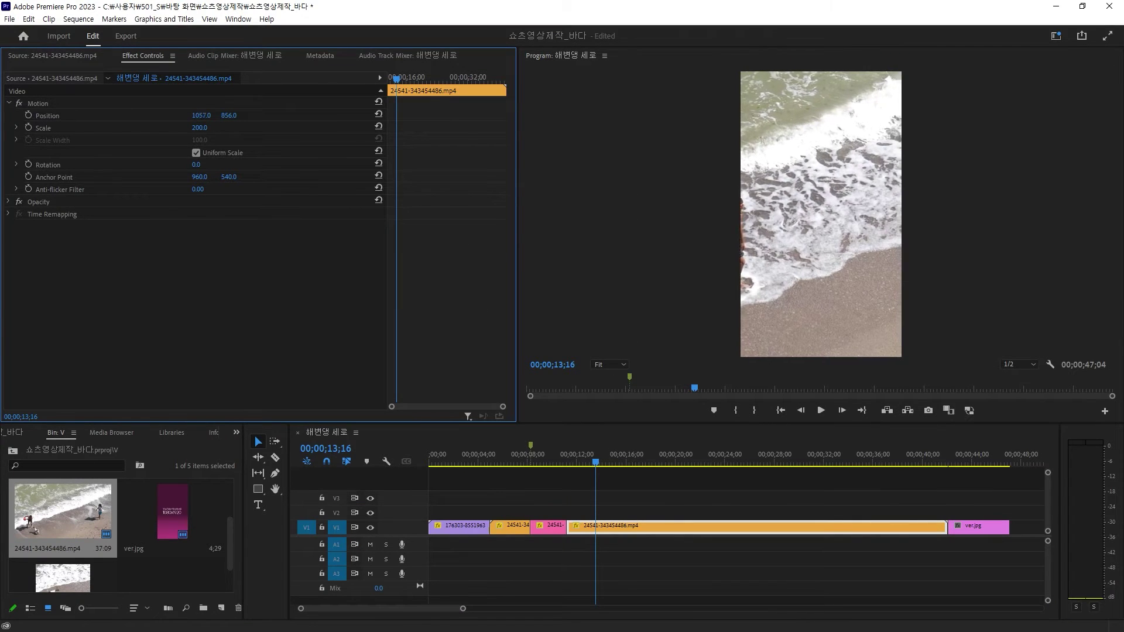
{"action": "left_click_drag", "start_coordinate": [201, 115], "coordinate": [117, 116]}
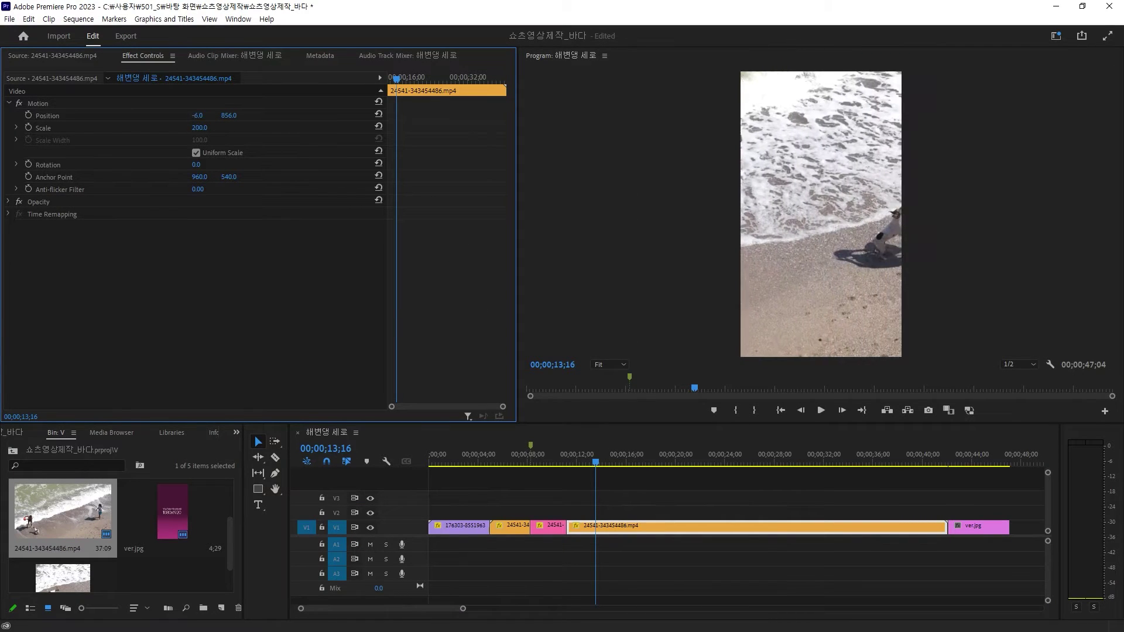
{"action": "mouse_move", "coordinate": [201, 116]}
{"action": "left_mouse_down"}
{"action": "mouse_move", "coordinate": [142, 115]}
{"action": "mouse_move", "coordinate": [160, 116]}
{"action": "left_mouse_up"}
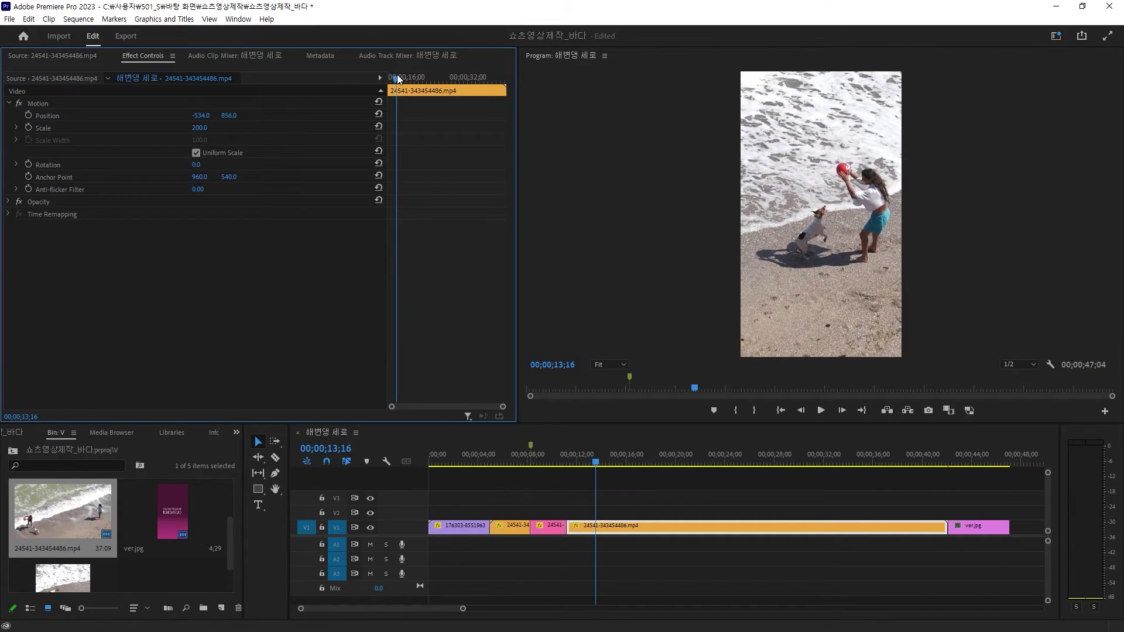
{"action": "mouse_move", "coordinate": [424, 76]}
{"action": "left_mouse_down"}
{"action": "mouse_move", "coordinate": [380, 75]}
{"action": "mouse_move", "coordinate": [408, 78]}
{"action": "left_mouse_up"}
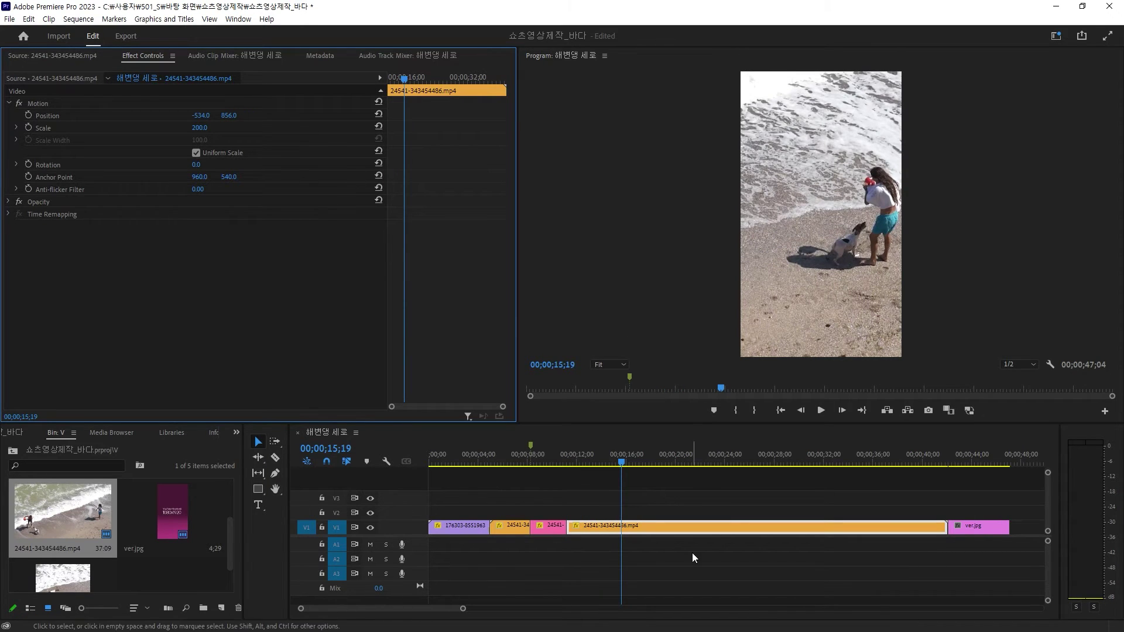
Give the long V1 beach clip the Blue label and reselect it.
{"action": "right_click", "coordinate": [666, 525]}
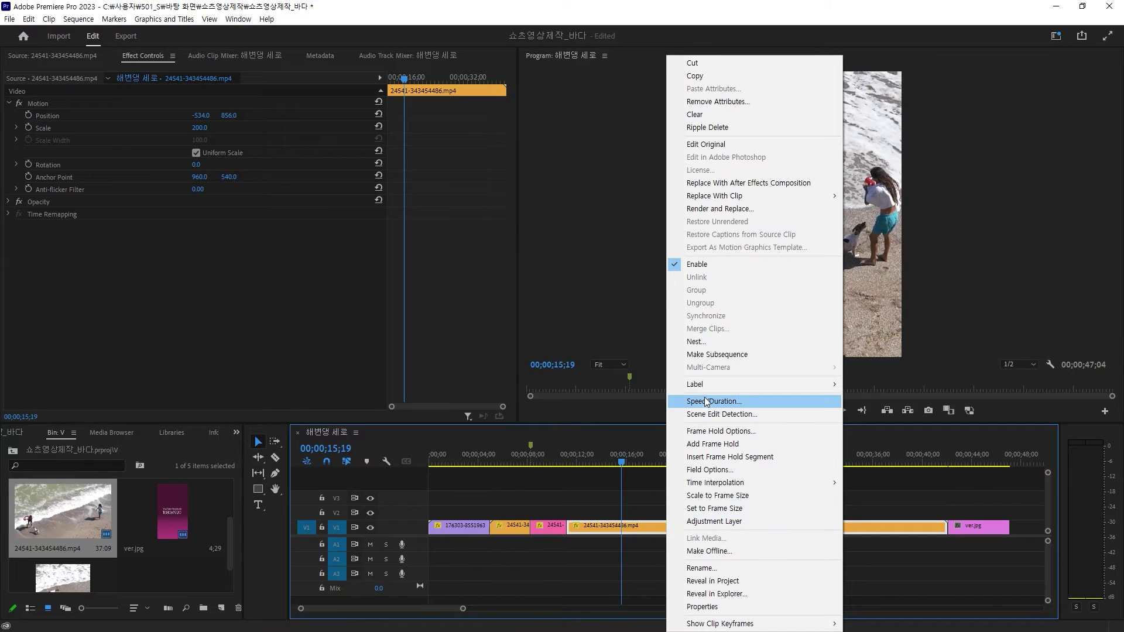
{"action": "mouse_move", "coordinate": [842, 384]}
{"action": "left_click", "coordinate": [910, 517]}
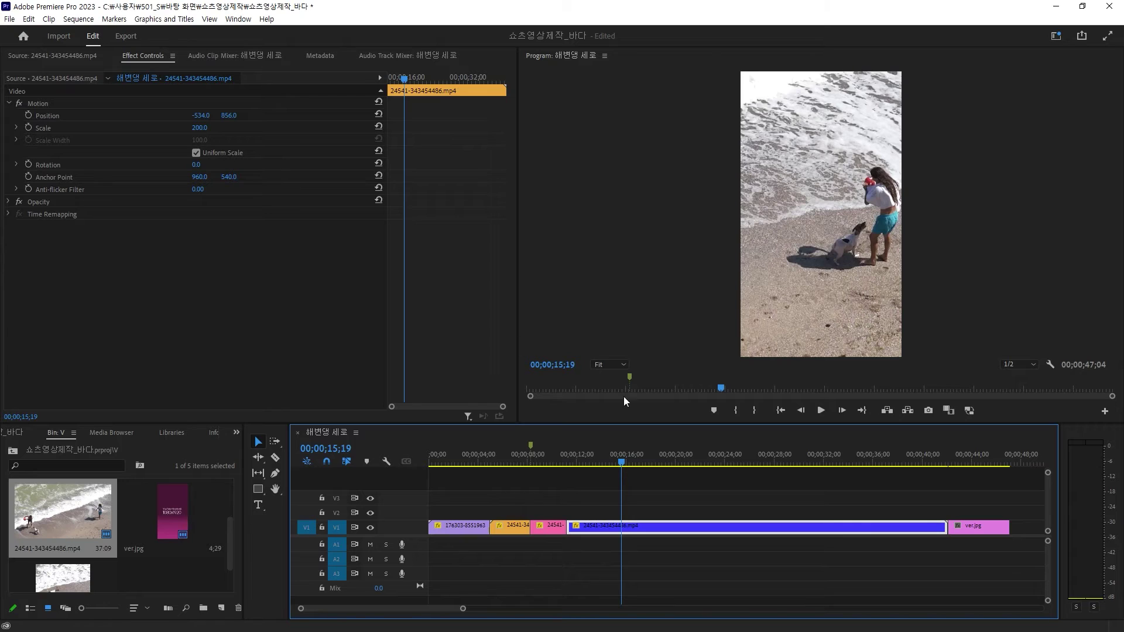
{"action": "left_click", "coordinate": [725, 559]}
{"action": "left_click", "coordinate": [674, 529]}
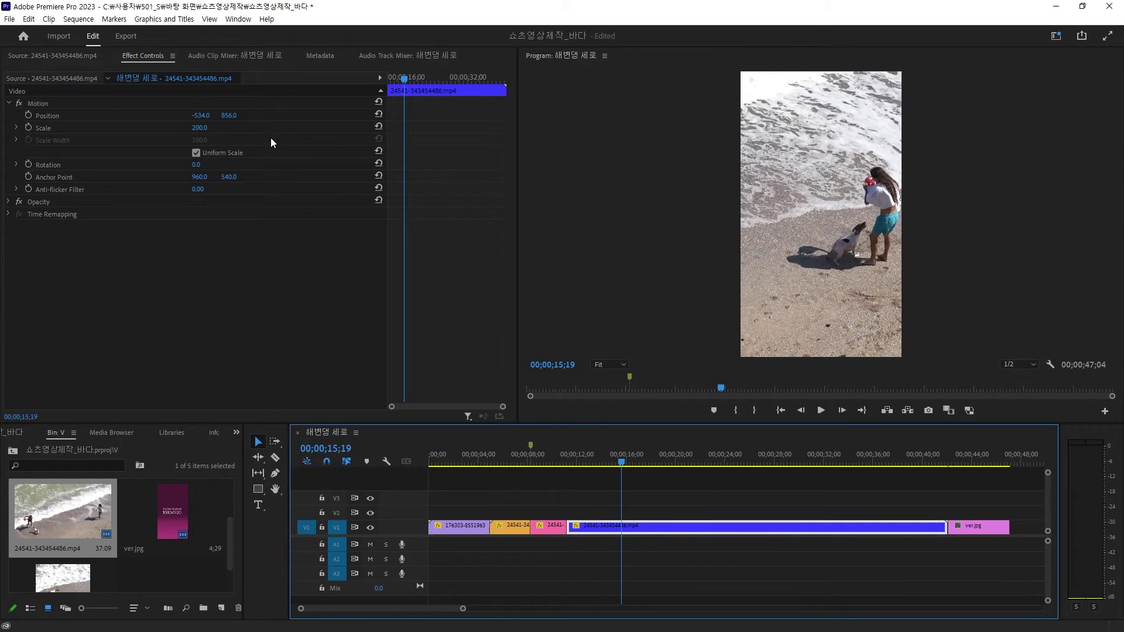
Shift the blue clip's Position X to -714 to keep the girl centred, previewing the sequence.
{"action": "mouse_move", "coordinate": [199, 119]}
{"action": "left_mouse_down"}
{"action": "mouse_move", "coordinate": [119, 120]}
{"action": "mouse_move", "coordinate": [234, 136]}
{"action": "left_mouse_up"}
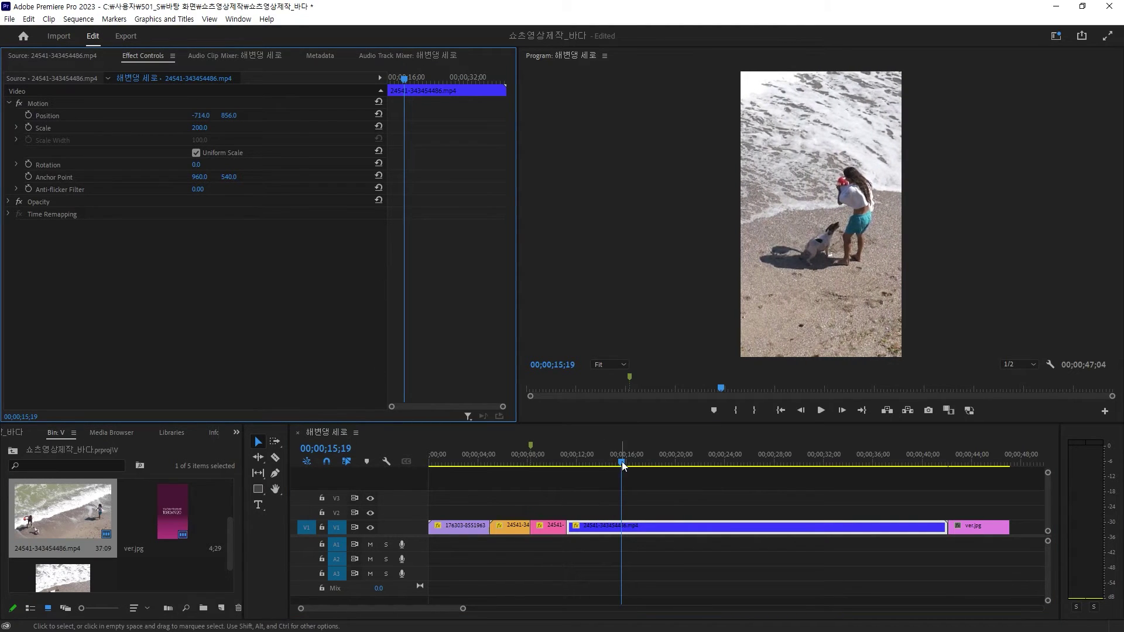
{"action": "mouse_move", "coordinate": [622, 461]}
{"action": "left_mouse_down"}
{"action": "mouse_move", "coordinate": [471, 465]}
{"action": "mouse_move", "coordinate": [544, 446]}
{"action": "left_mouse_up"}
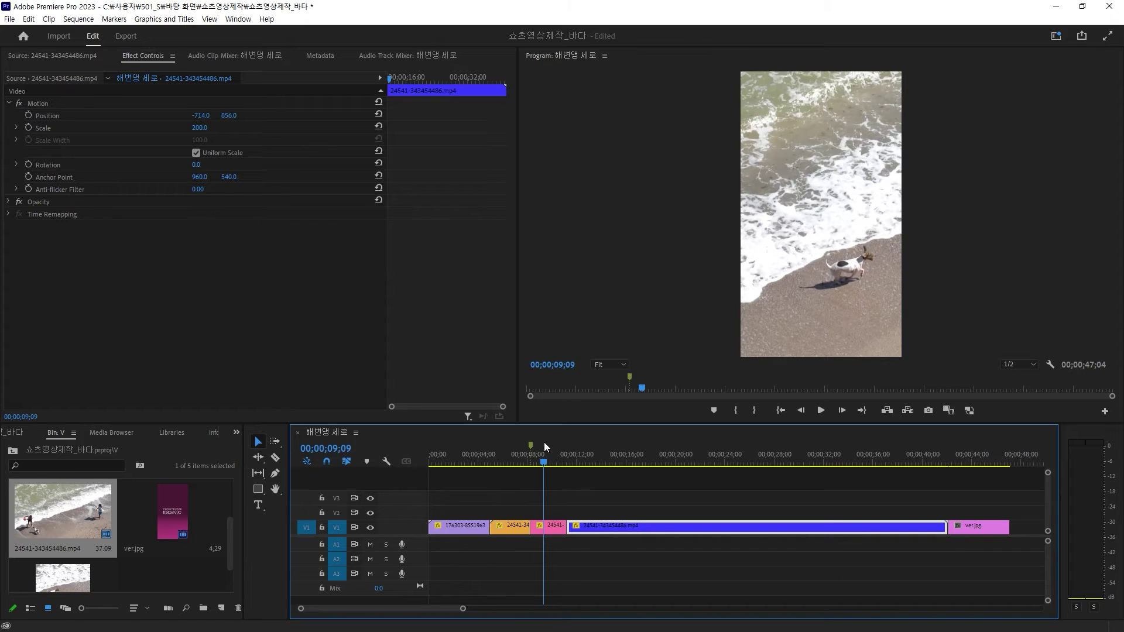
{"action": "left_click_drag", "start_coordinate": [543, 441], "coordinate": [815, 413]}
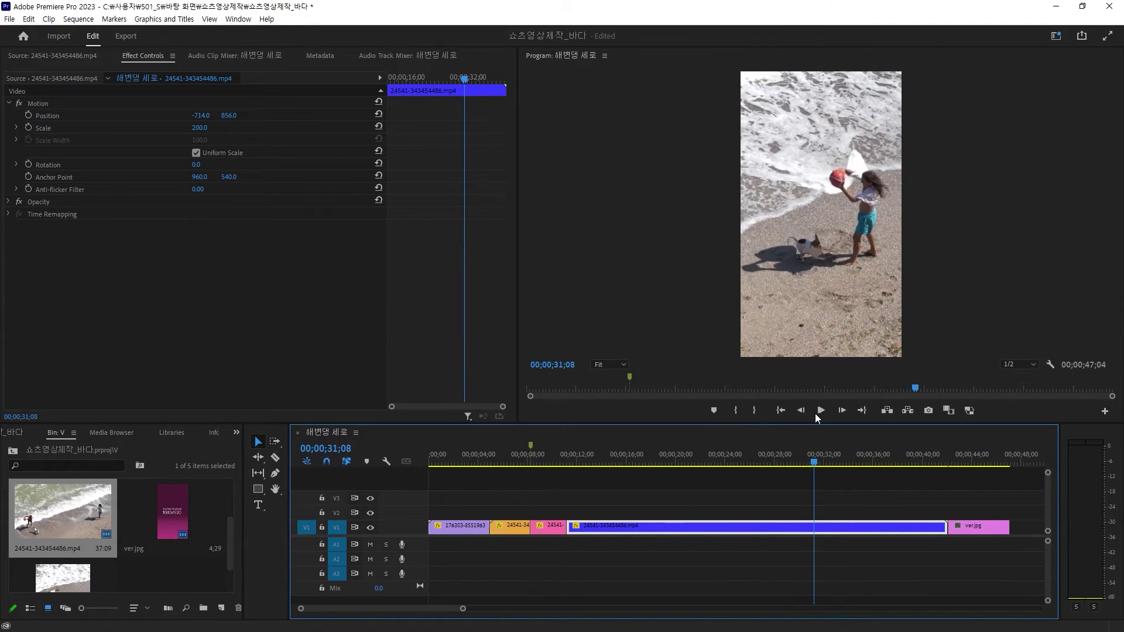
Trim off the long blue clip's remainder so the sequence ends at 32;16, then select the pink dog clip.
{"action": "left_click", "coordinate": [816, 412]}
{"action": "key", "text": "ctrl+z"}
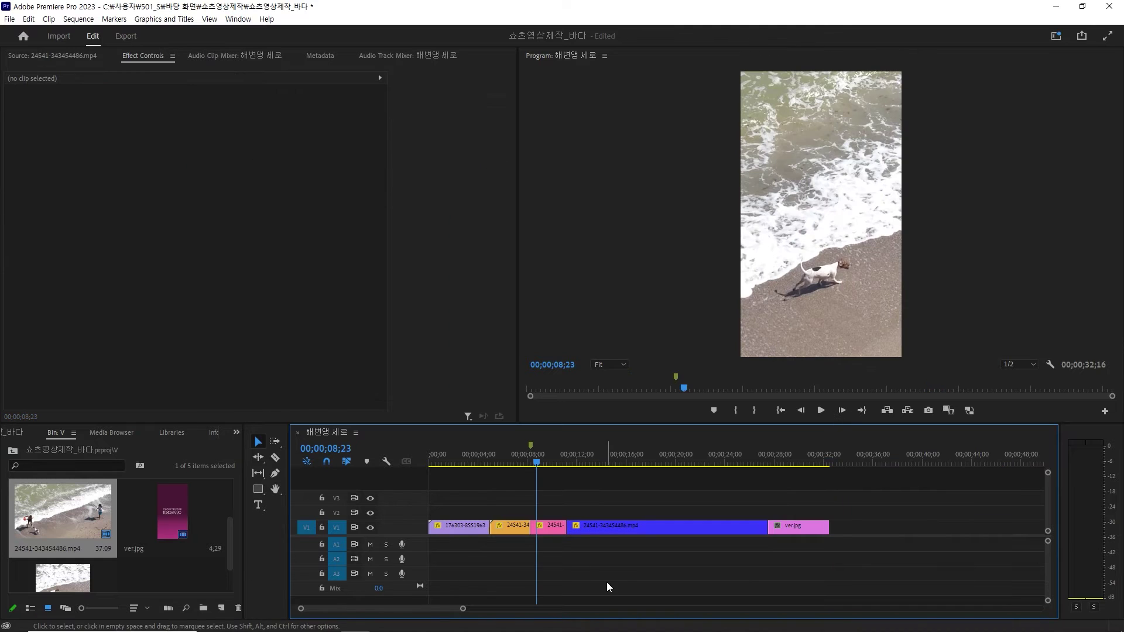
{"action": "left_click_drag", "start_coordinate": [536, 461], "coordinate": [548, 460]}
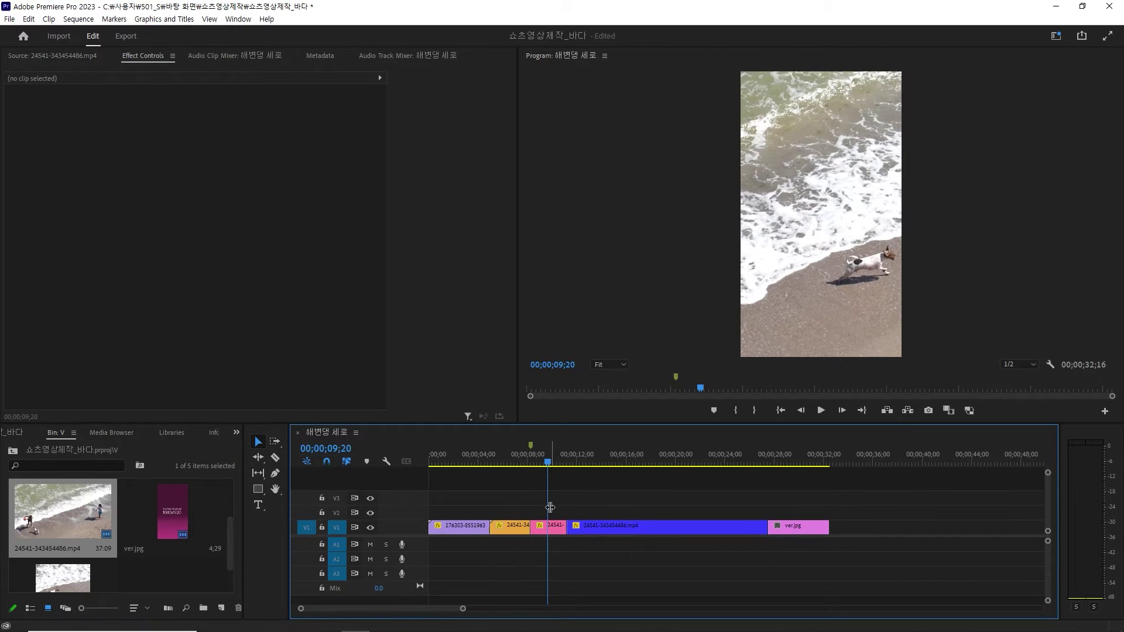
{"action": "left_click_drag", "start_coordinate": [548, 461], "coordinate": [550, 461]}
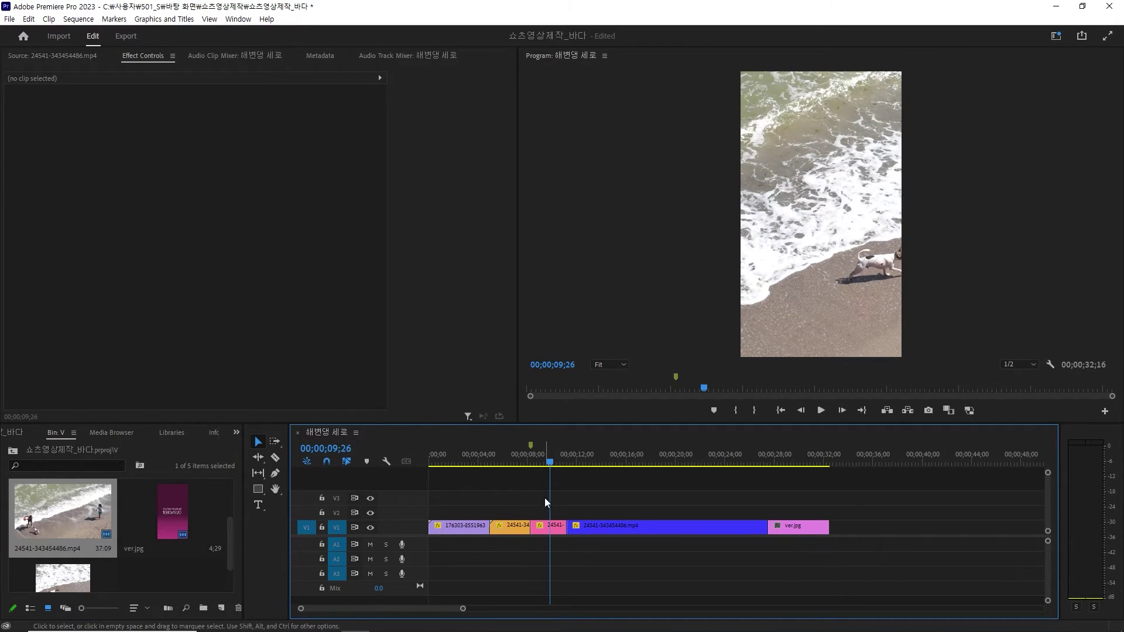
{"action": "left_click", "coordinate": [551, 526]}
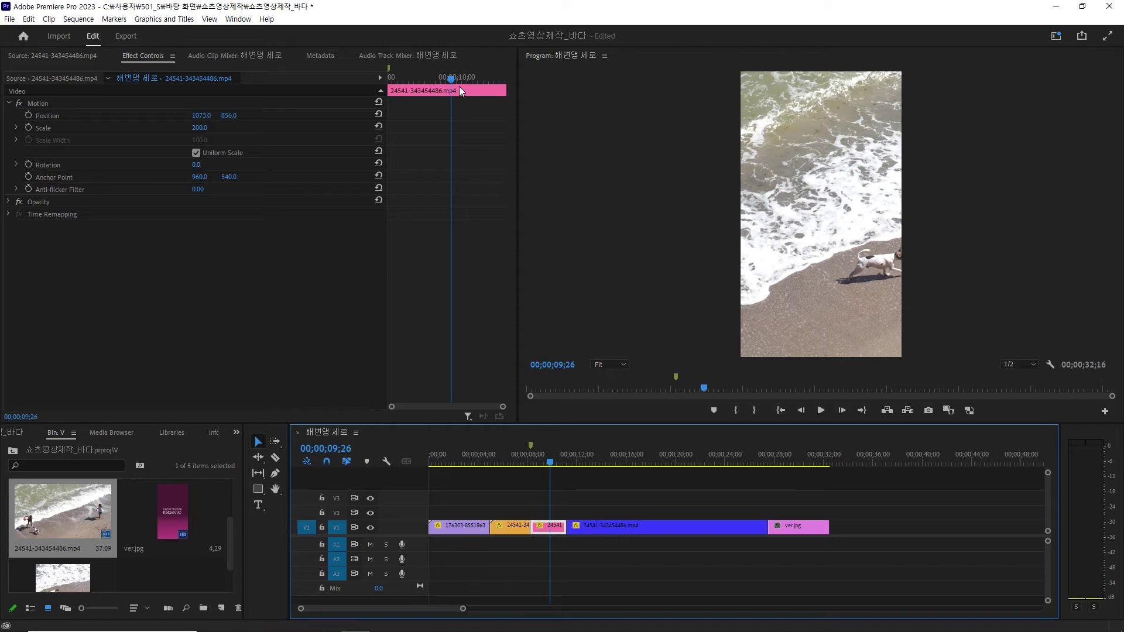
{"action": "left_click_drag", "start_coordinate": [455, 85], "coordinate": [353, 97]}
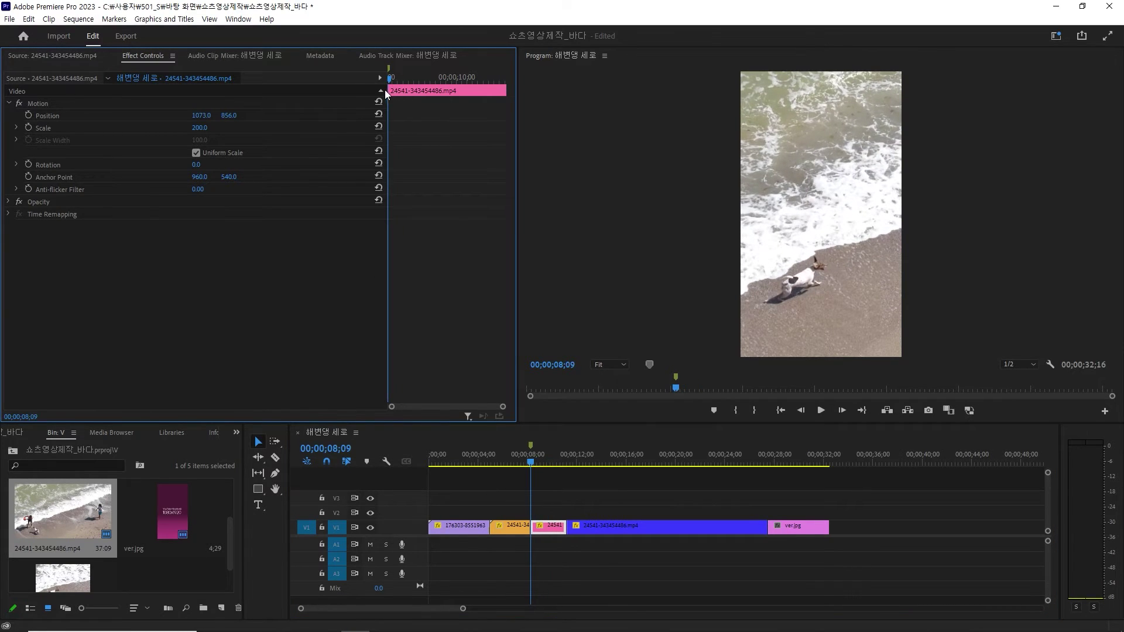
Shift the short pink clip's Position X from 1073 to 926 to keep the running dog in frame.
{"action": "left_click_drag", "start_coordinate": [388, 91], "coordinate": [385, 91]}
{"action": "key", "text": "shift+Left"}
{"action": "key", "text": "shift+Left"}
{"action": "left_click_drag", "start_coordinate": [199, 115], "coordinate": [175, 115]}
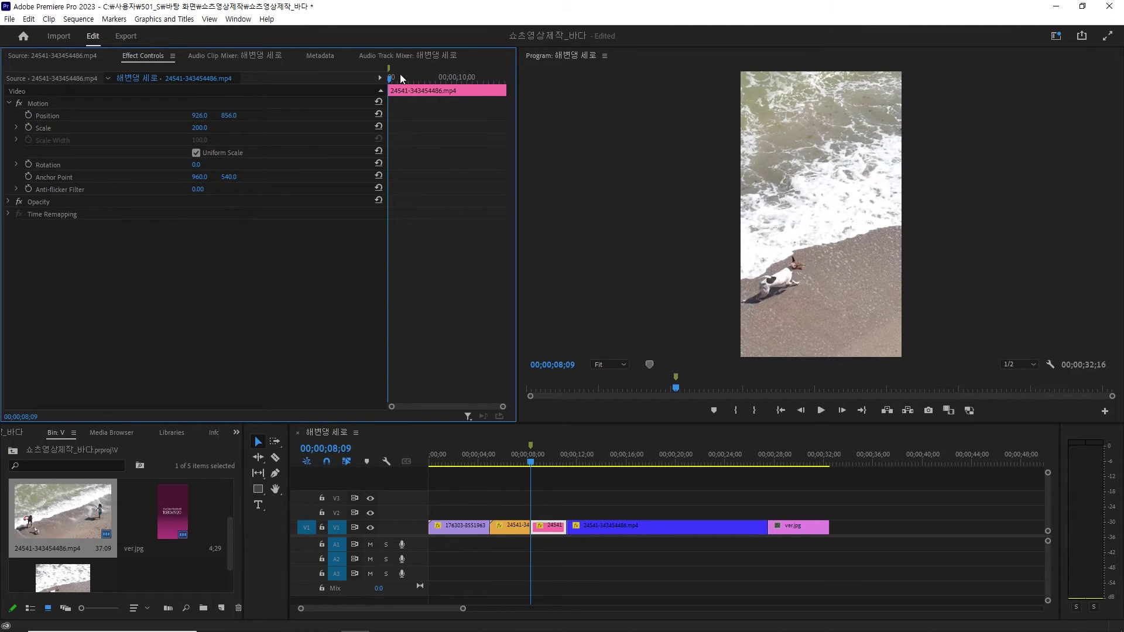
{"action": "left_click_drag", "start_coordinate": [390, 79], "coordinate": [522, 75]}
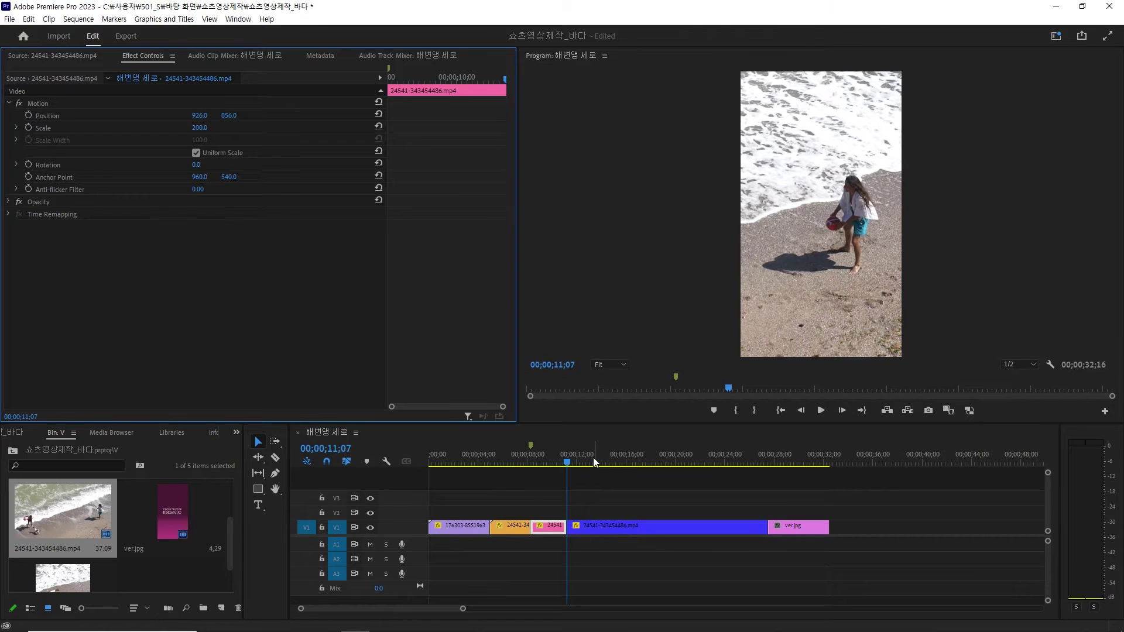
{"action": "mouse_move", "coordinate": [567, 465]}
{"action": "left_mouse_down"}
{"action": "mouse_move", "coordinate": [540, 466]}
{"action": "mouse_move", "coordinate": [549, 468]}
{"action": "left_mouse_up"}
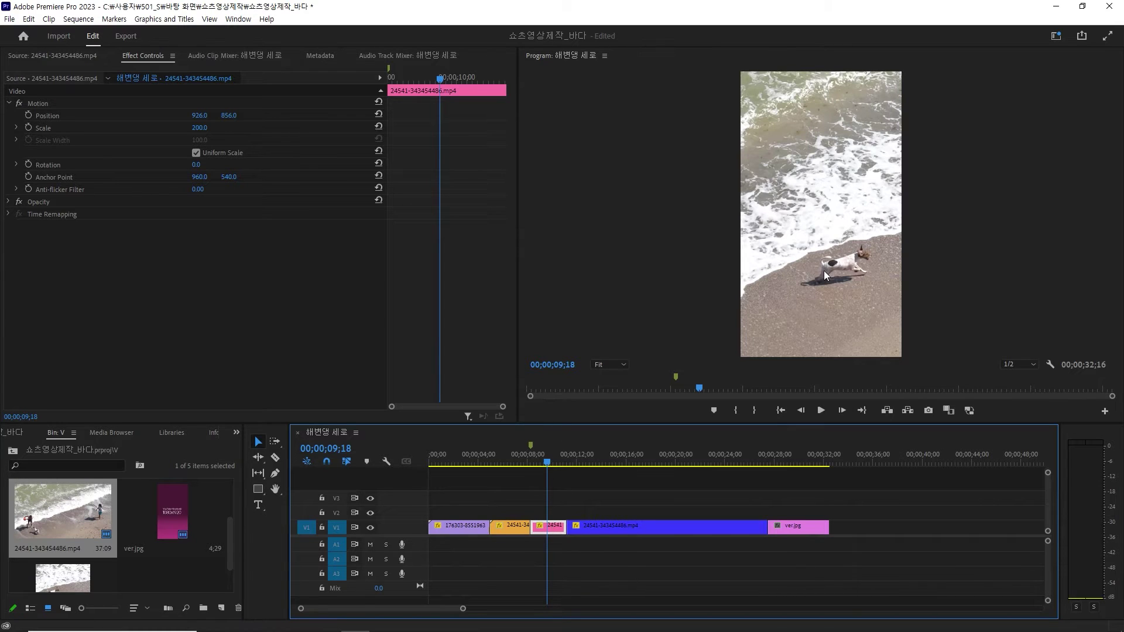
{"action": "left_click", "coordinate": [543, 462]}
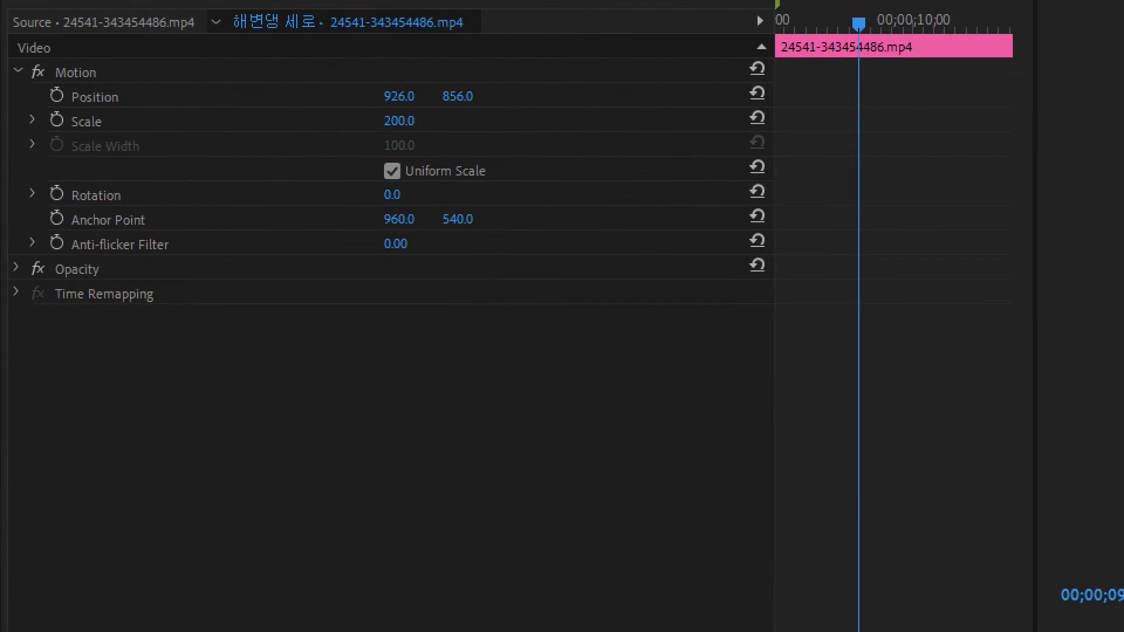
{"action": "left_click", "coordinate": [85, 73]}
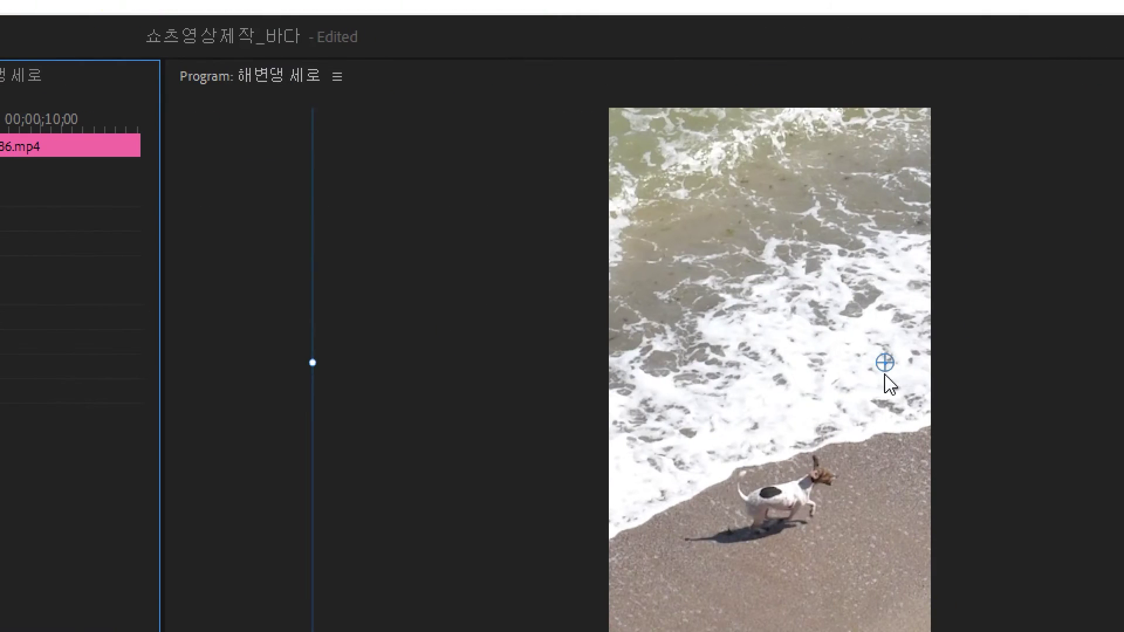
Place the pink clip's anchor point on the dog and start enlarging it toward Scale 306.
{"action": "mouse_move", "coordinate": [885, 363]}
{"action": "left_mouse_down"}
{"action": "mouse_move", "coordinate": [803, 470]}
{"action": "mouse_move", "coordinate": [784, 516]}
{"action": "left_mouse_up"}
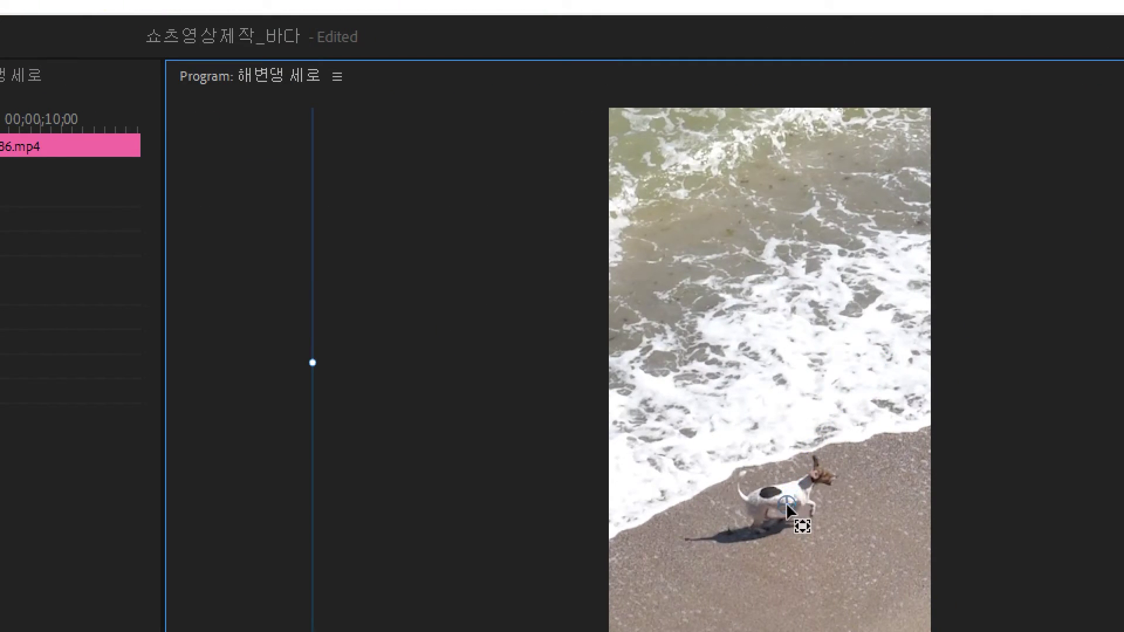
{"action": "left_click_drag", "start_coordinate": [783, 517], "coordinate": [781, 523]}
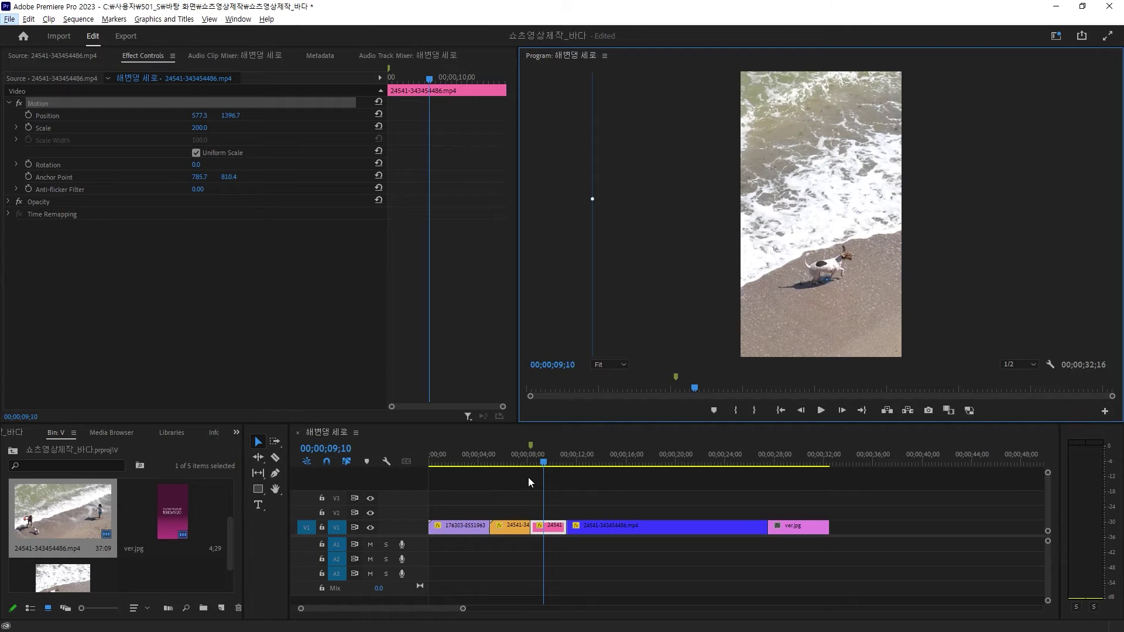
{"action": "mouse_move", "coordinate": [543, 465]}
{"action": "left_mouse_down"}
{"action": "mouse_move", "coordinate": [518, 466]}
{"action": "mouse_move", "coordinate": [543, 465]}
{"action": "left_mouse_up"}
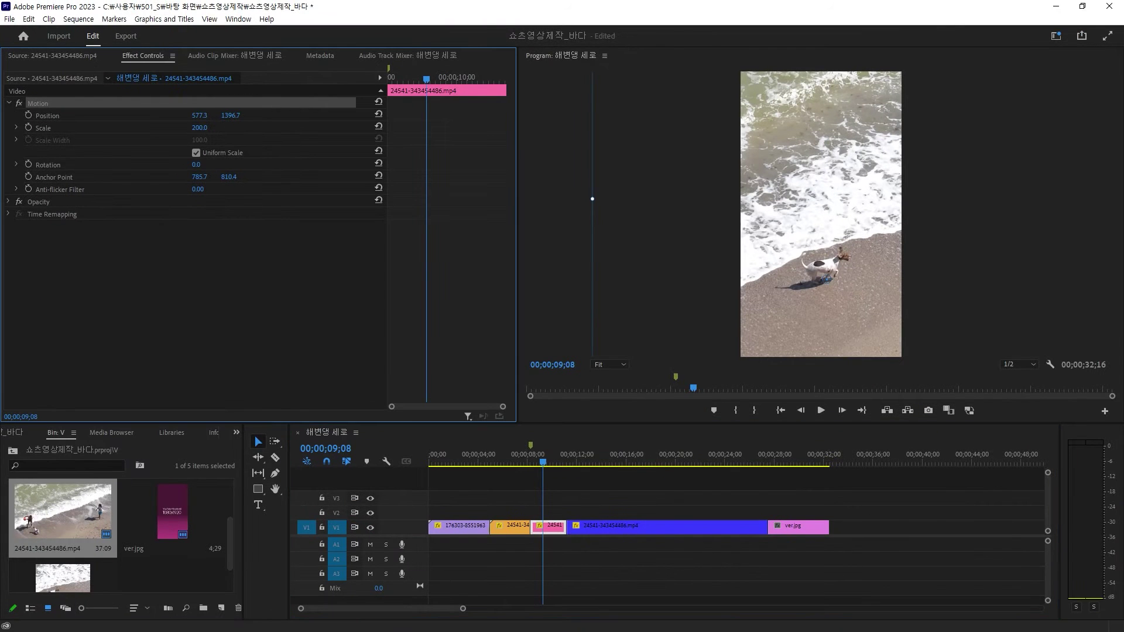
{"action": "left_click_drag", "start_coordinate": [199, 128], "coordinate": [262, 128]}
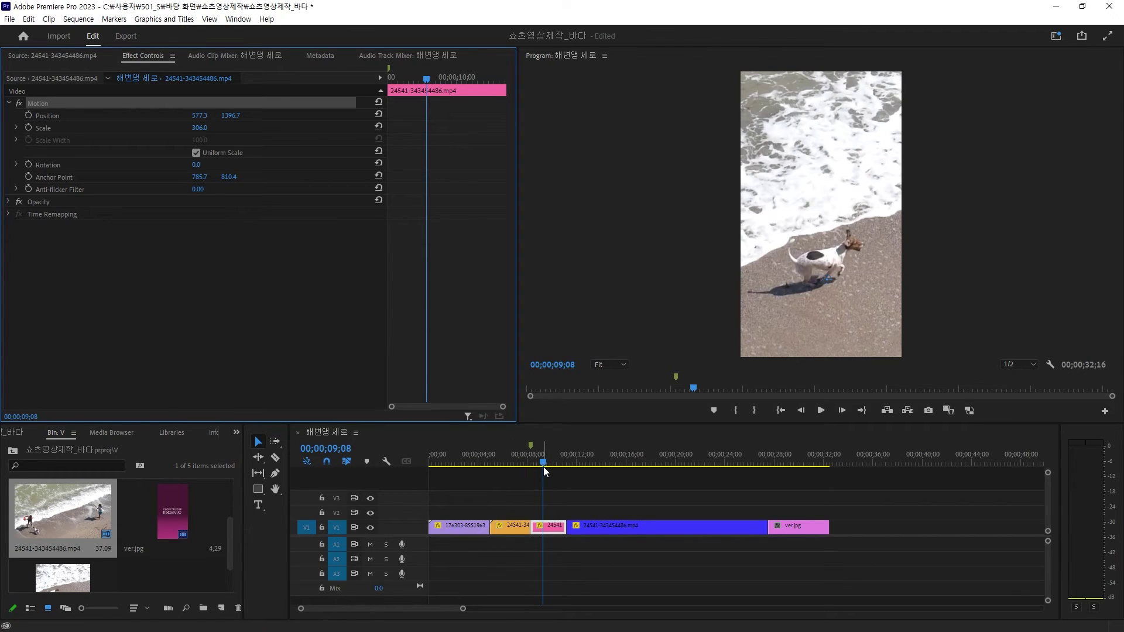
Scrub the timeline to review the dog shot enlarged to 306%.
{"action": "mouse_move", "coordinate": [543, 463]}
{"action": "left_mouse_down"}
{"action": "mouse_move", "coordinate": [503, 472]}
{"action": "mouse_move", "coordinate": [666, 453]}
{"action": "mouse_move", "coordinate": [638, 456]}
{"action": "mouse_move", "coordinate": [655, 460]}
{"action": "left_mouse_up"}
Split the long blue clip at 18;01 and select its new right-hand part.
{"action": "left_click", "coordinate": [663, 525]}
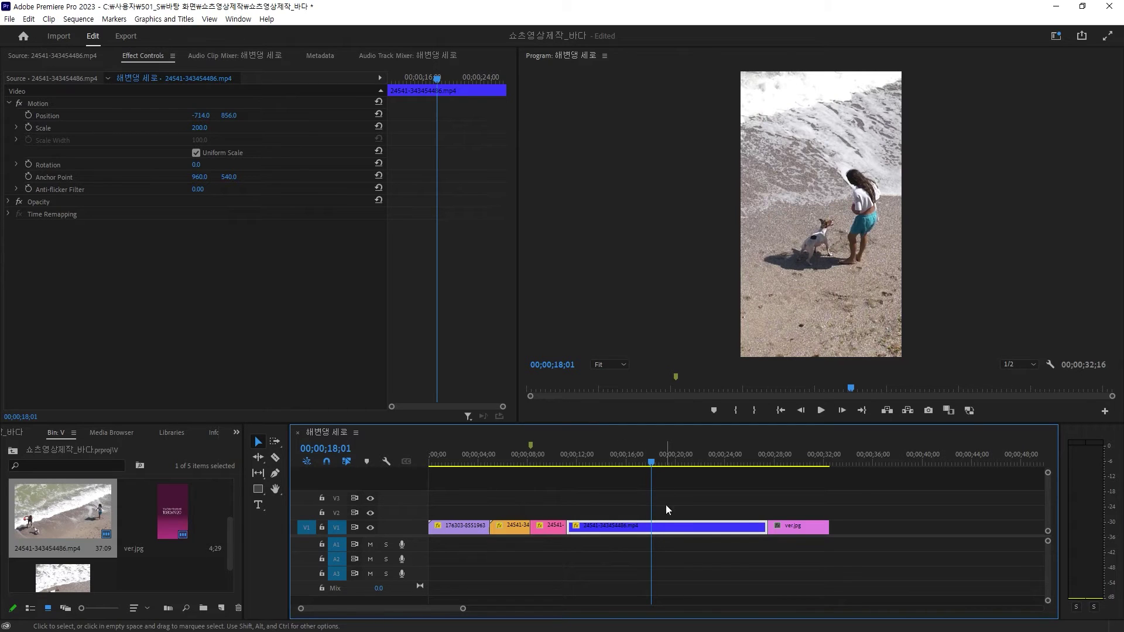
{"action": "key", "text": "ctrl+k"}
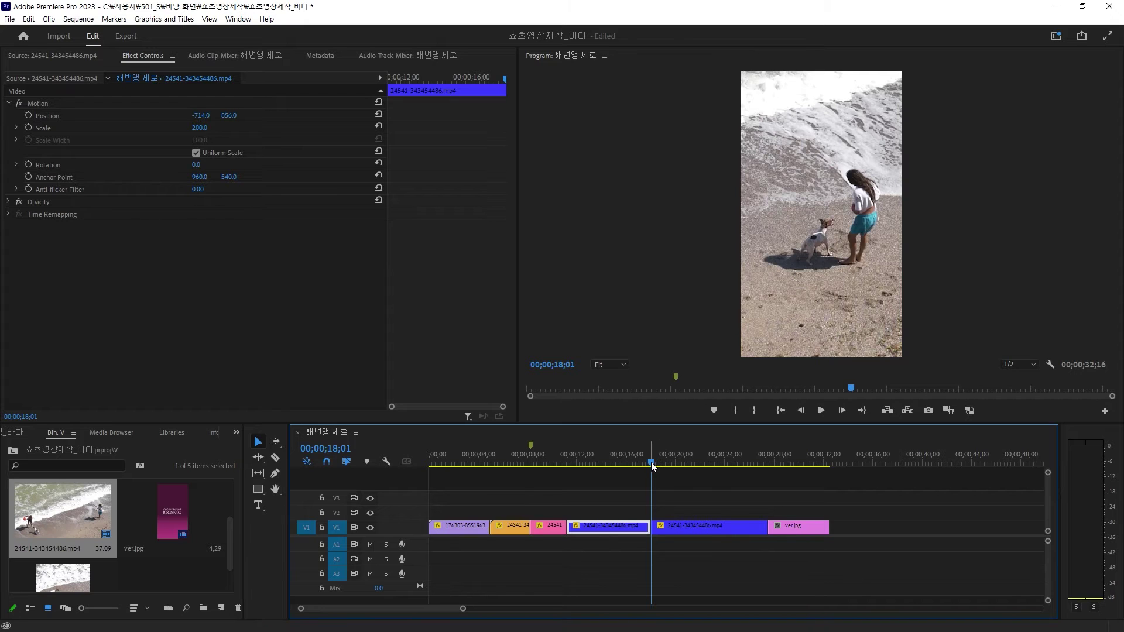
{"action": "left_click_drag", "start_coordinate": [651, 461], "coordinate": [669, 458]}
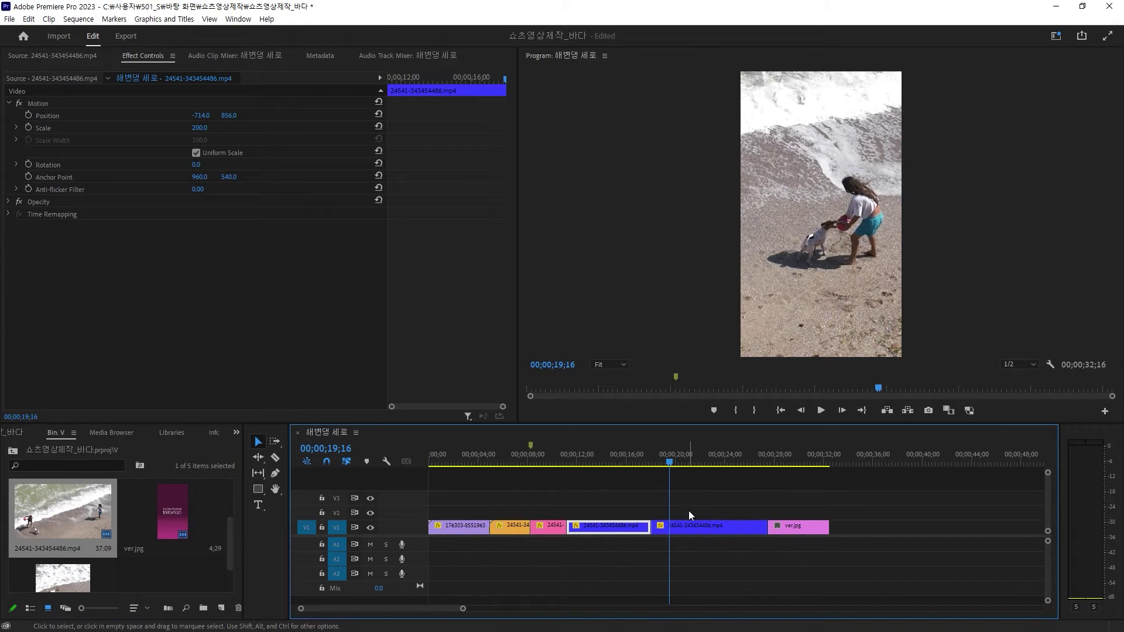
{"action": "left_click", "coordinate": [687, 526]}
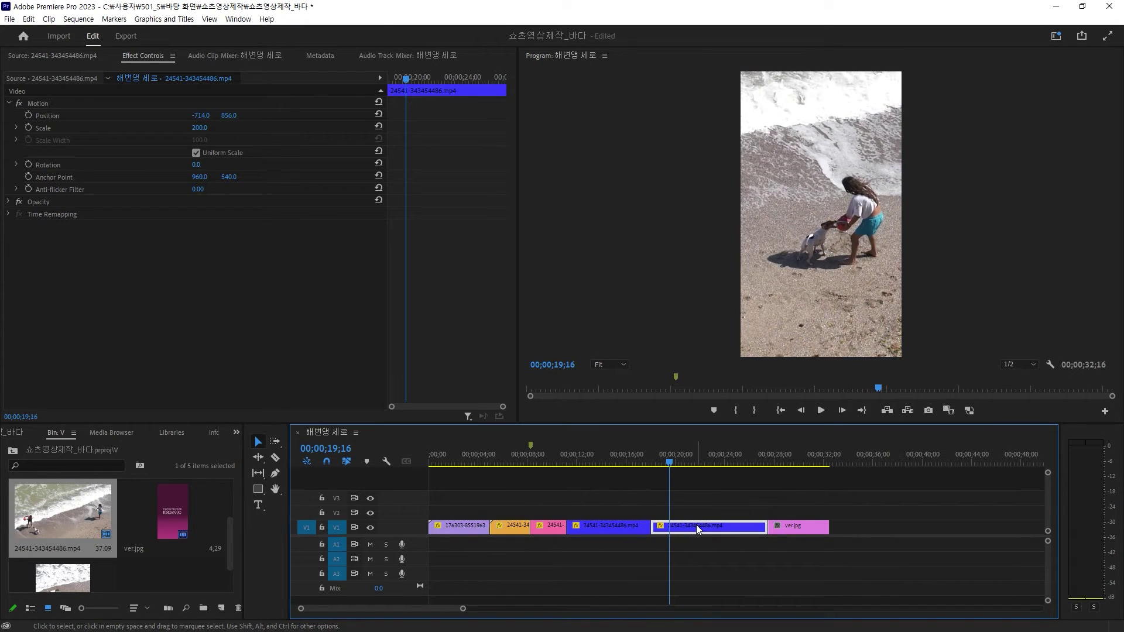
Label the right-hand 24541-343454486.mp4 piece Rose, then compare it with the blue clip.
{"action": "right_click", "coordinate": [696, 525]}
{"action": "mouse_move", "coordinate": [739, 388]}
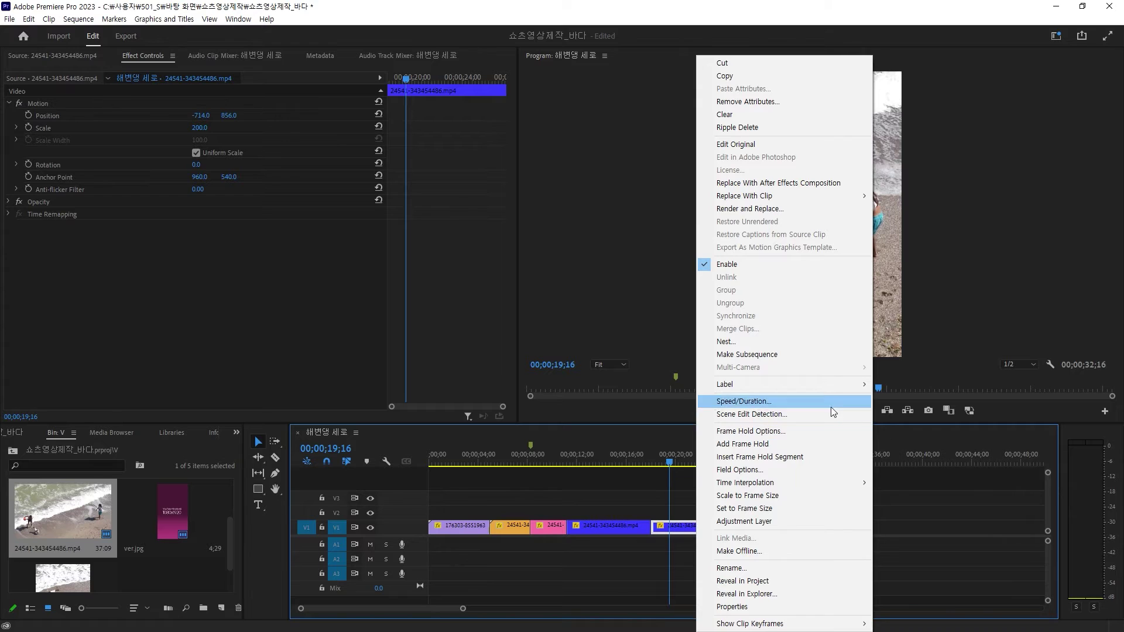
{"action": "mouse_move", "coordinate": [812, 387]}
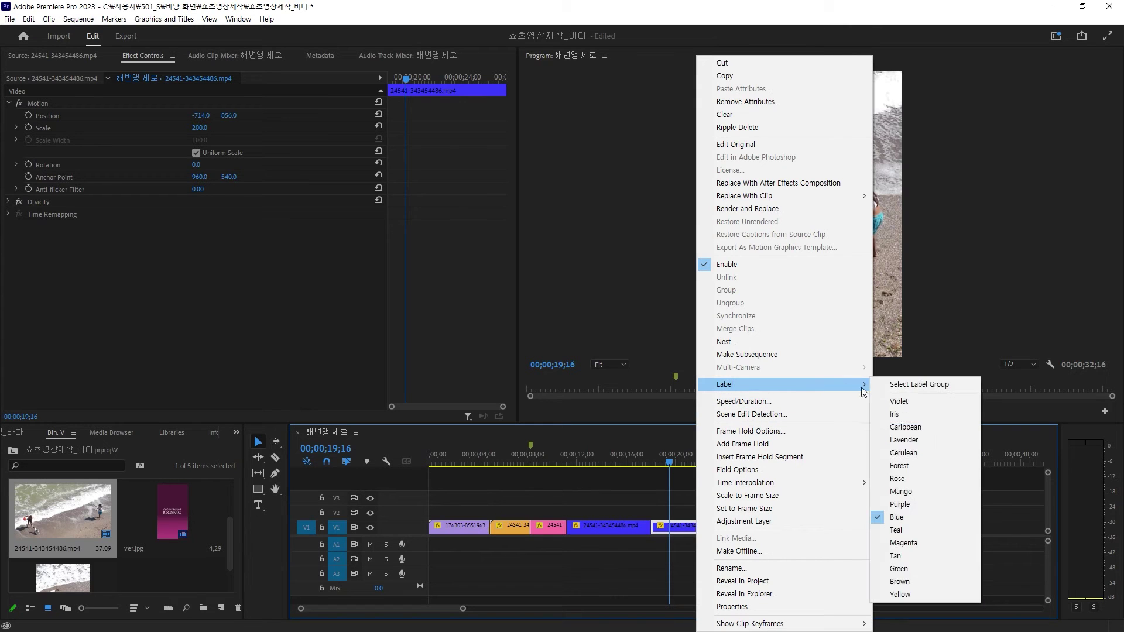
{"action": "left_click", "coordinate": [902, 480]}
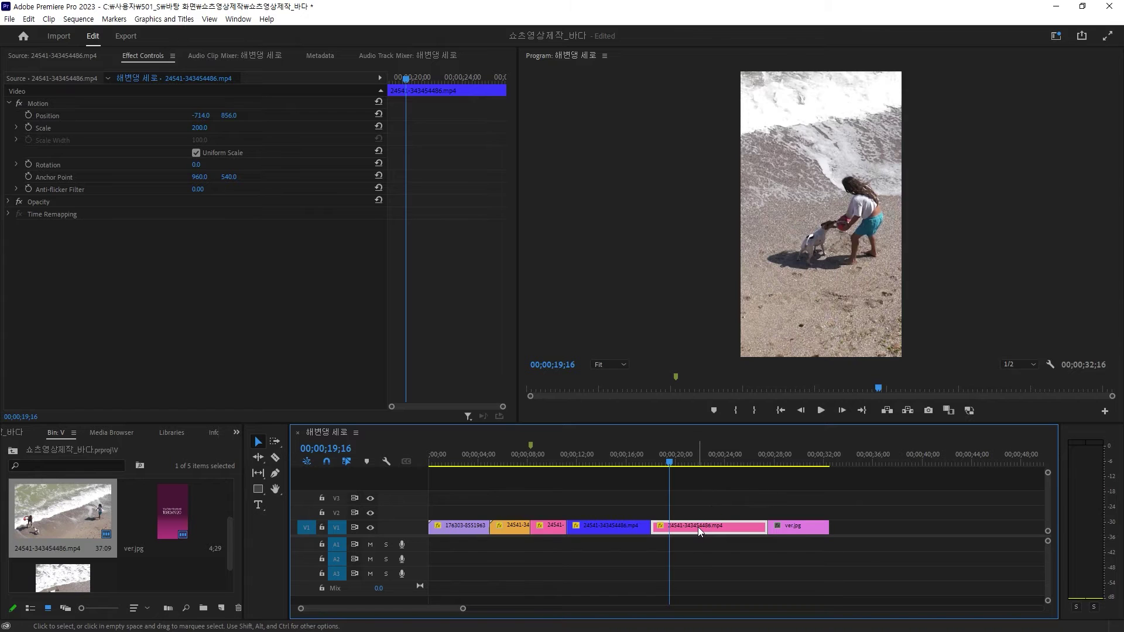
{"action": "left_click", "coordinate": [623, 530]}
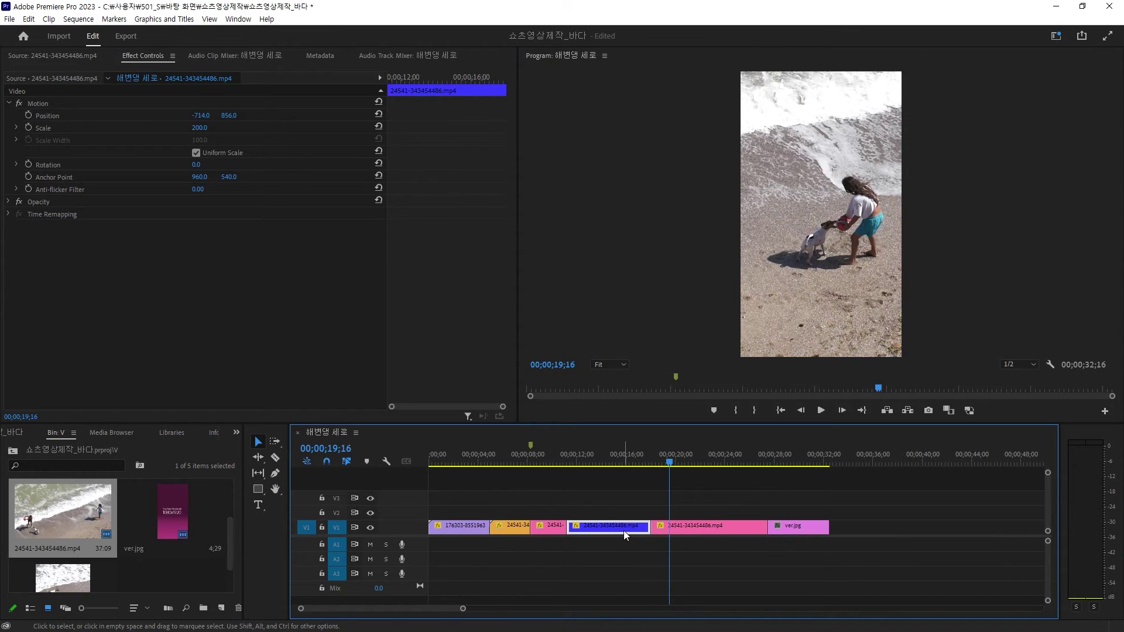
Reselect the pink clip, try a larger scale, and undo it.
{"action": "left_click", "coordinate": [700, 529]}
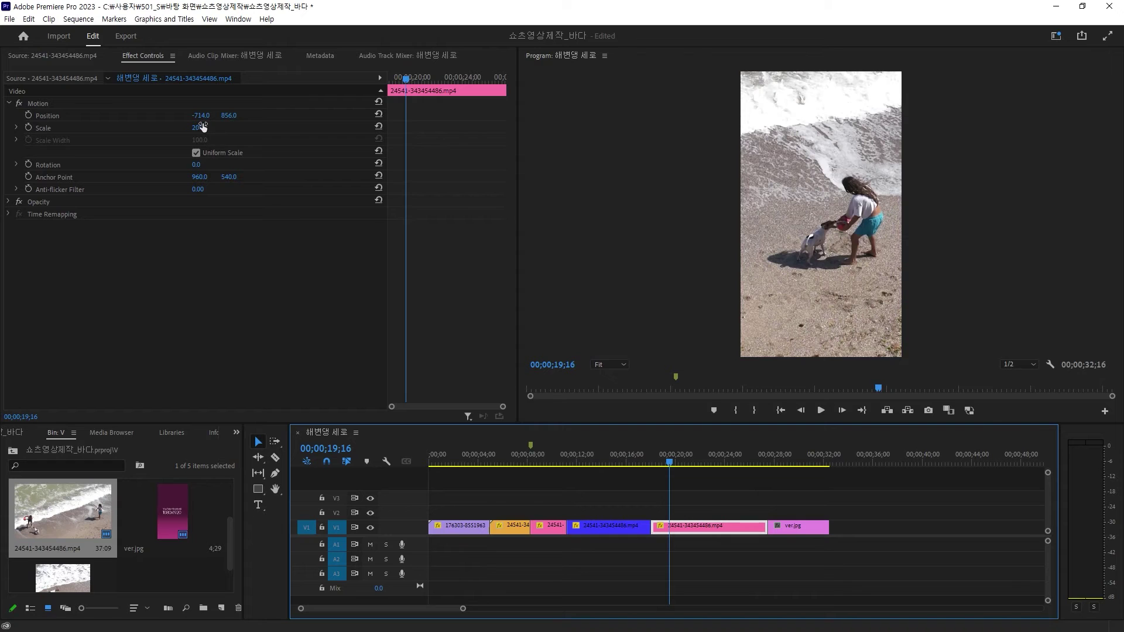
{"action": "left_click_drag", "start_coordinate": [203, 128], "coordinate": [278, 127]}
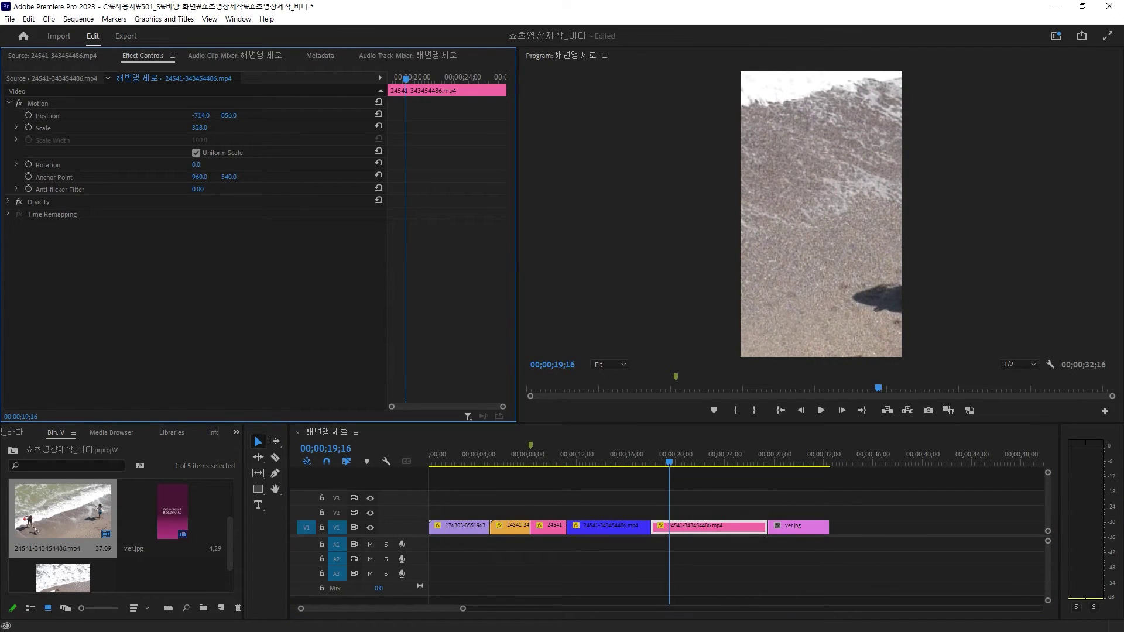
{"action": "key", "text": "ctrl+z"}
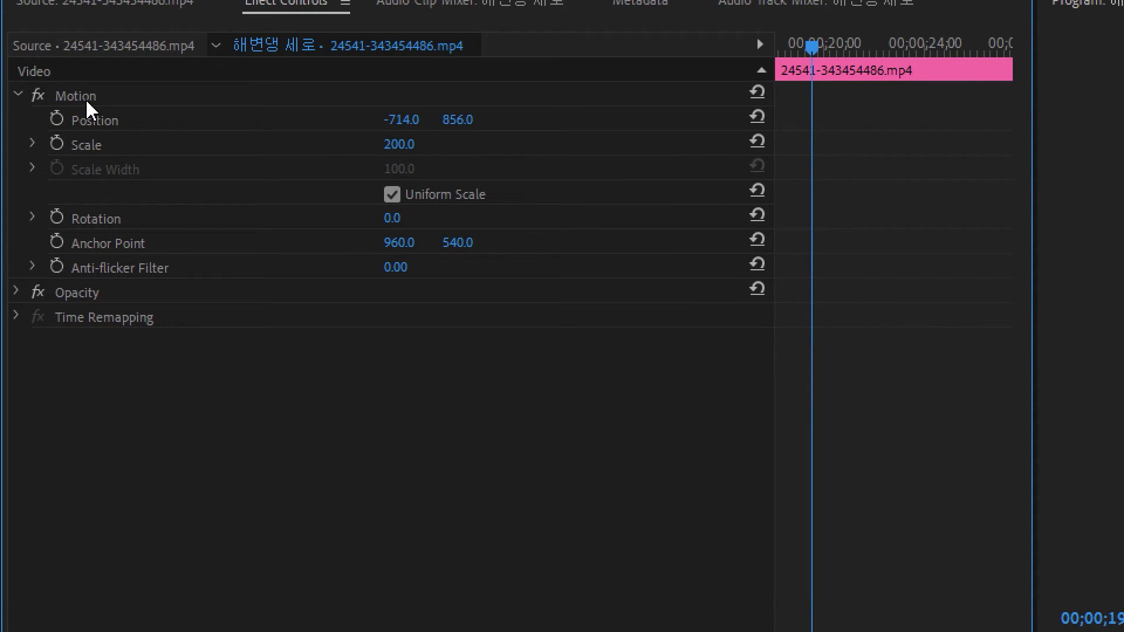
Move the pink clip's anchor point to 1721.5, 751.3 beside the girl and dog, with the monitor fitted.
{"action": "left_click", "coordinate": [86, 99]}
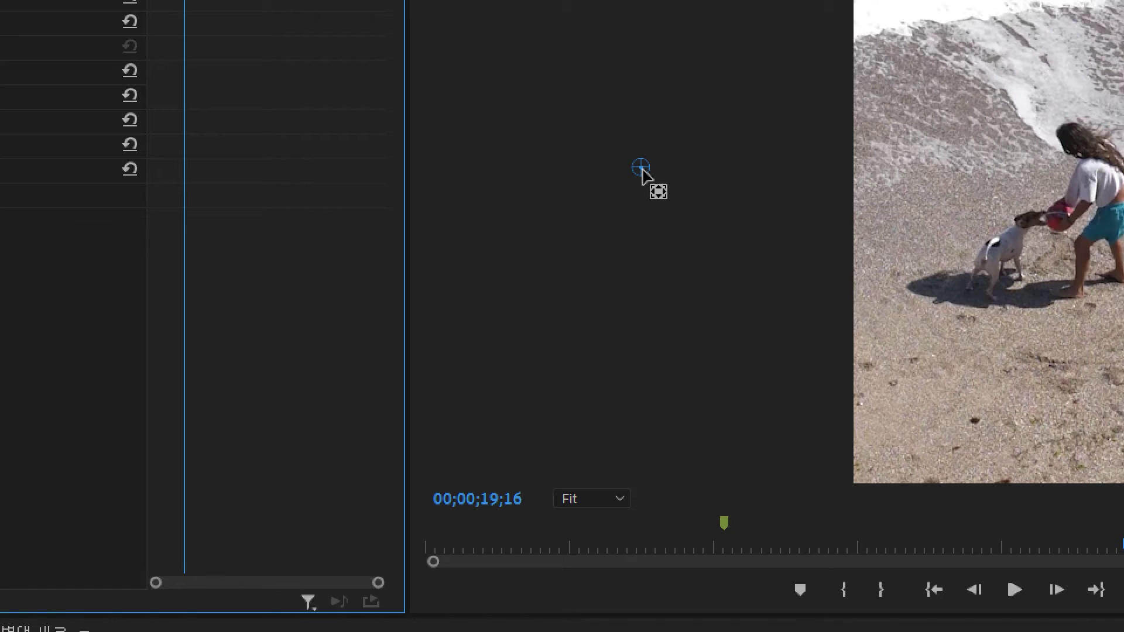
{"action": "left_click", "coordinate": [615, 499]}
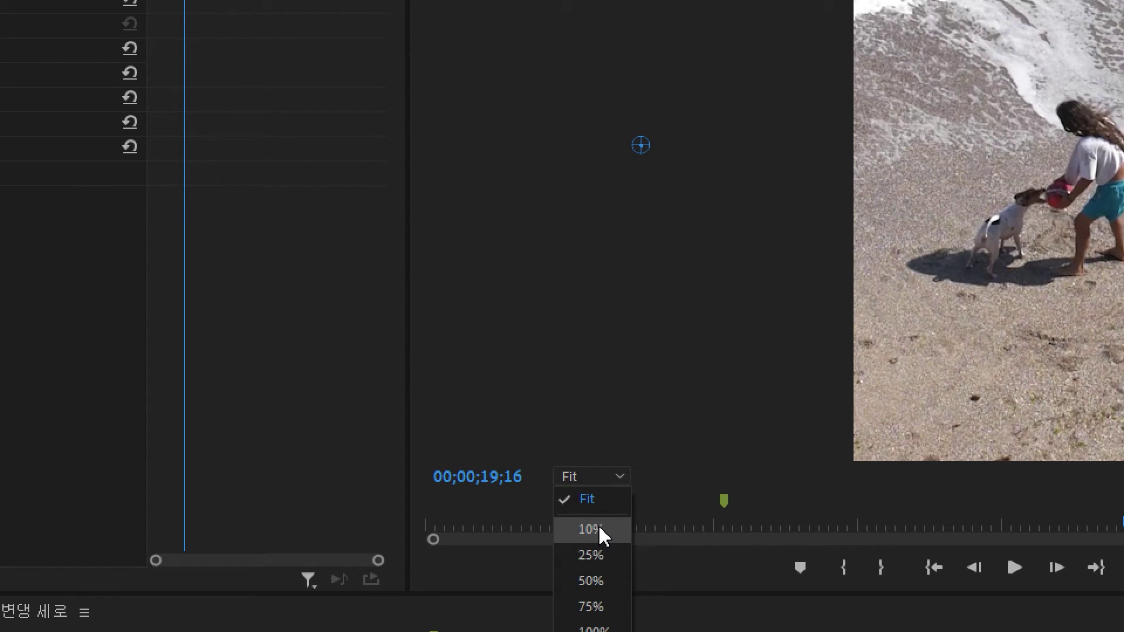
{"action": "left_click", "coordinate": [589, 529]}
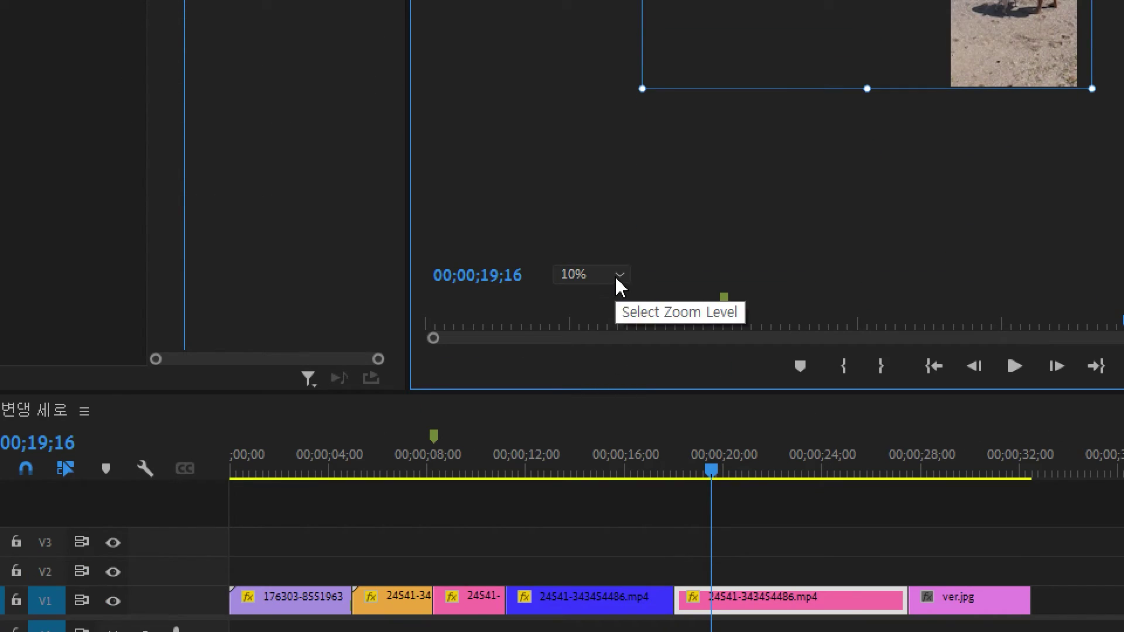
{"action": "left_click", "coordinate": [617, 279]}
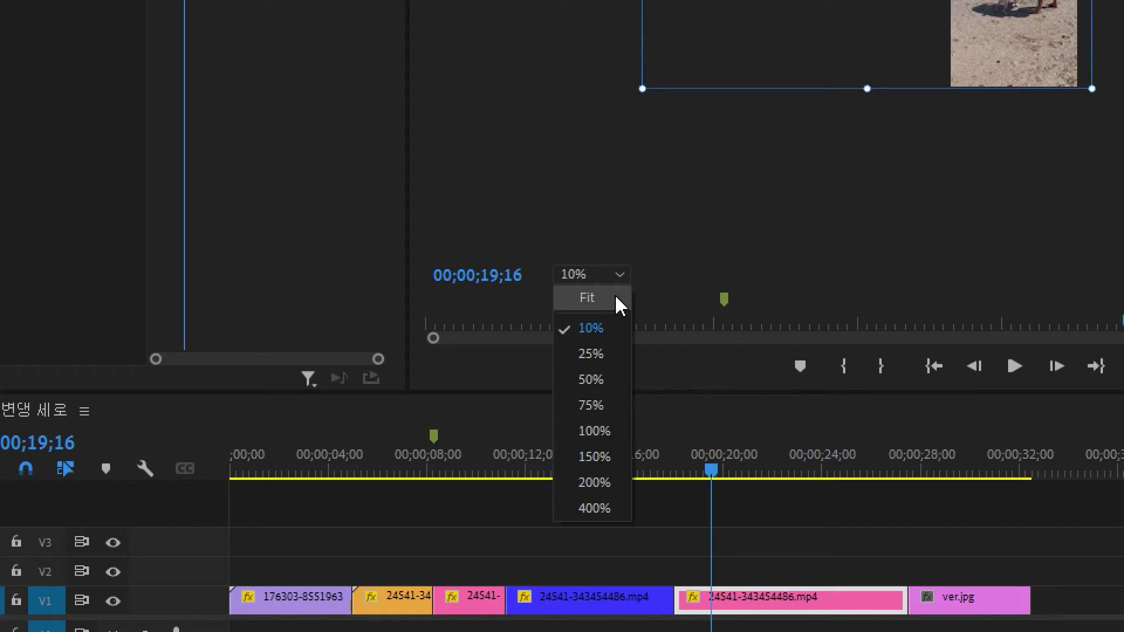
{"action": "left_click", "coordinate": [617, 297]}
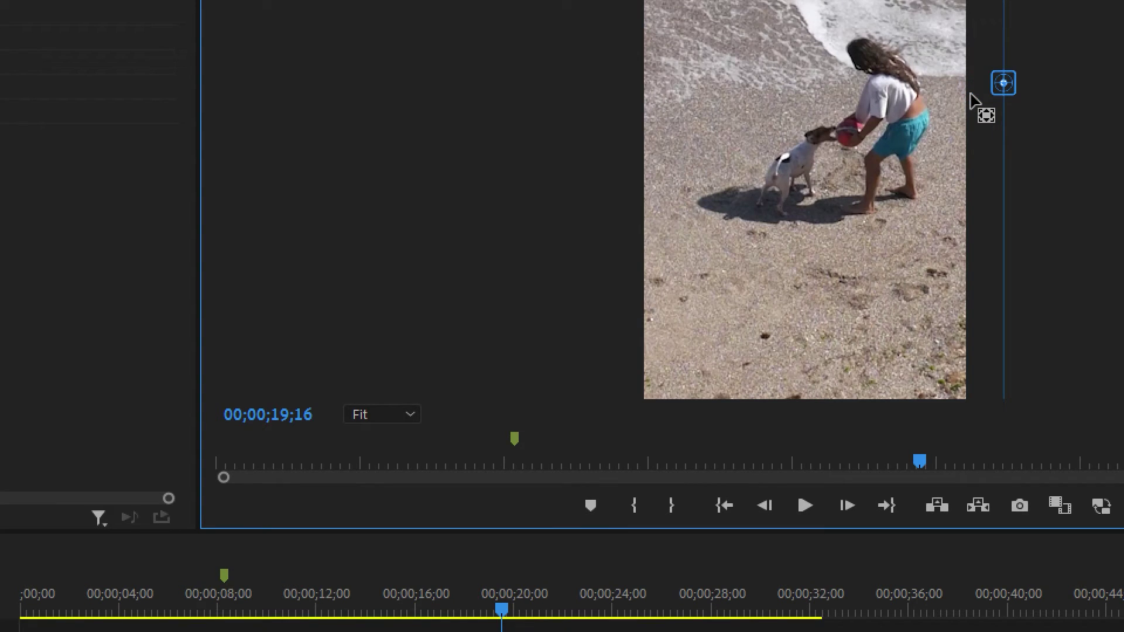
{"action": "left_click_drag", "start_coordinate": [970, 94], "coordinate": [923, 104]}
{"action": "mouse_move", "coordinate": [964, 100]}
{"action": "left_mouse_down"}
{"action": "mouse_move", "coordinate": [844, 221]}
{"action": "mouse_move", "coordinate": [885, 213]}
{"action": "left_mouse_up"}
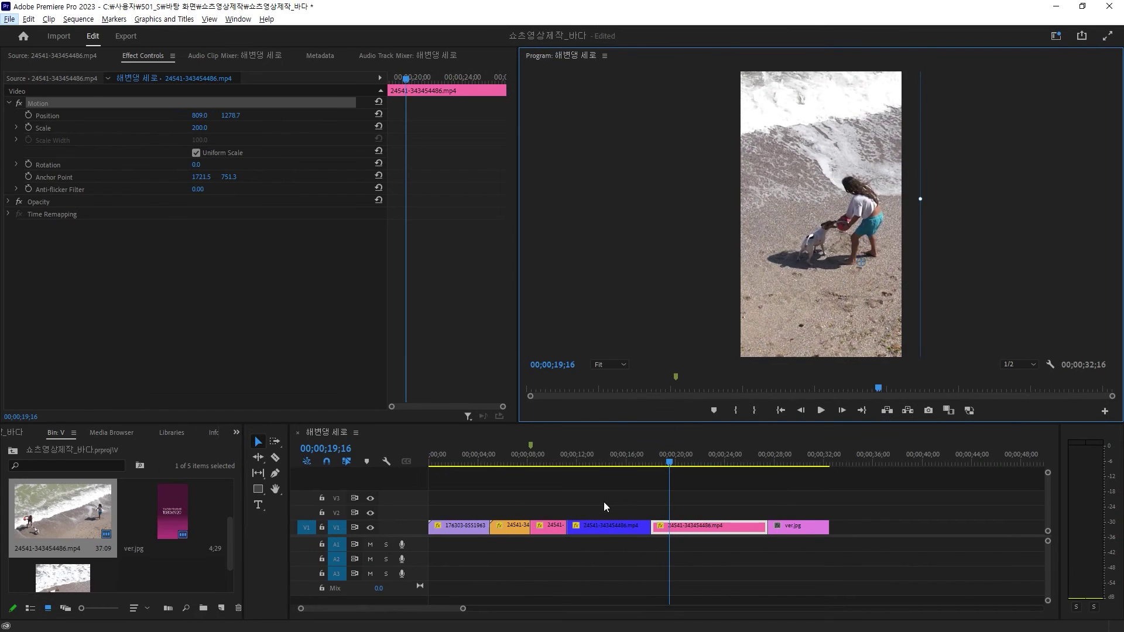
Scale the pink clip up from 200 and scrub through it to check the framing.
{"action": "left_click_drag", "start_coordinate": [642, 461], "coordinate": [685, 459]}
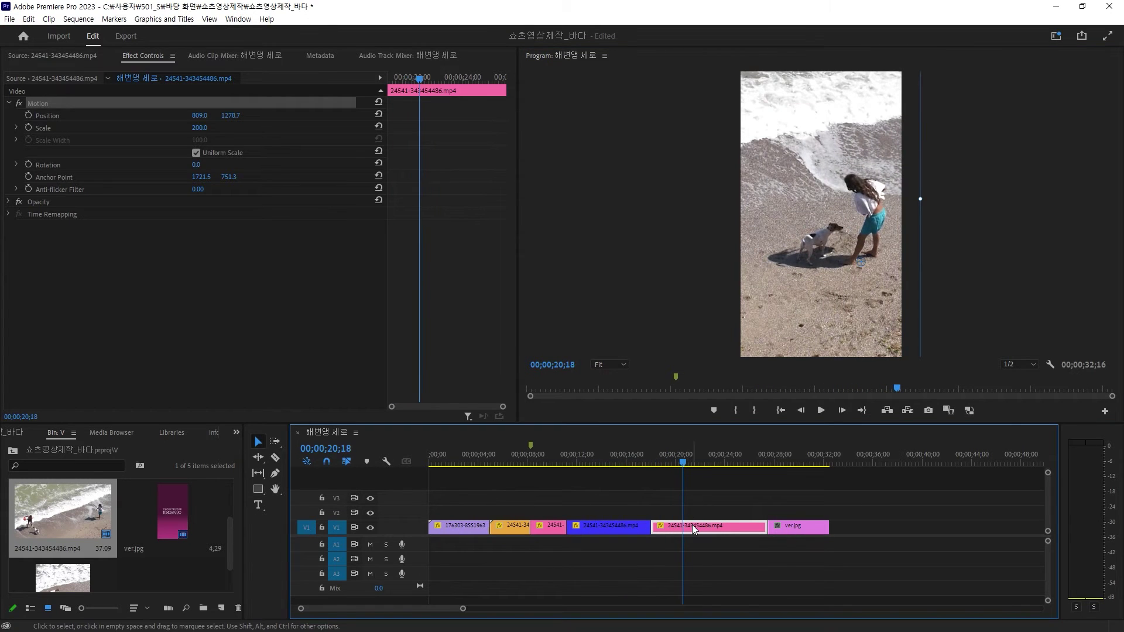
{"action": "left_click", "coordinate": [199, 128]}
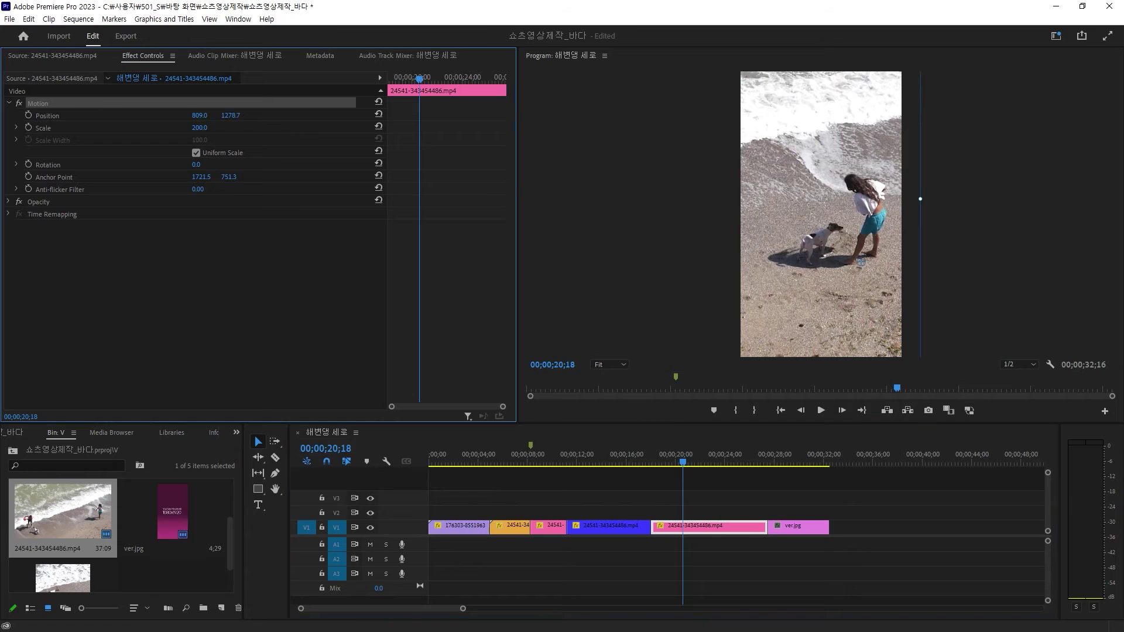
{"action": "left_click_drag", "start_coordinate": [199, 128], "coordinate": [241, 128]}
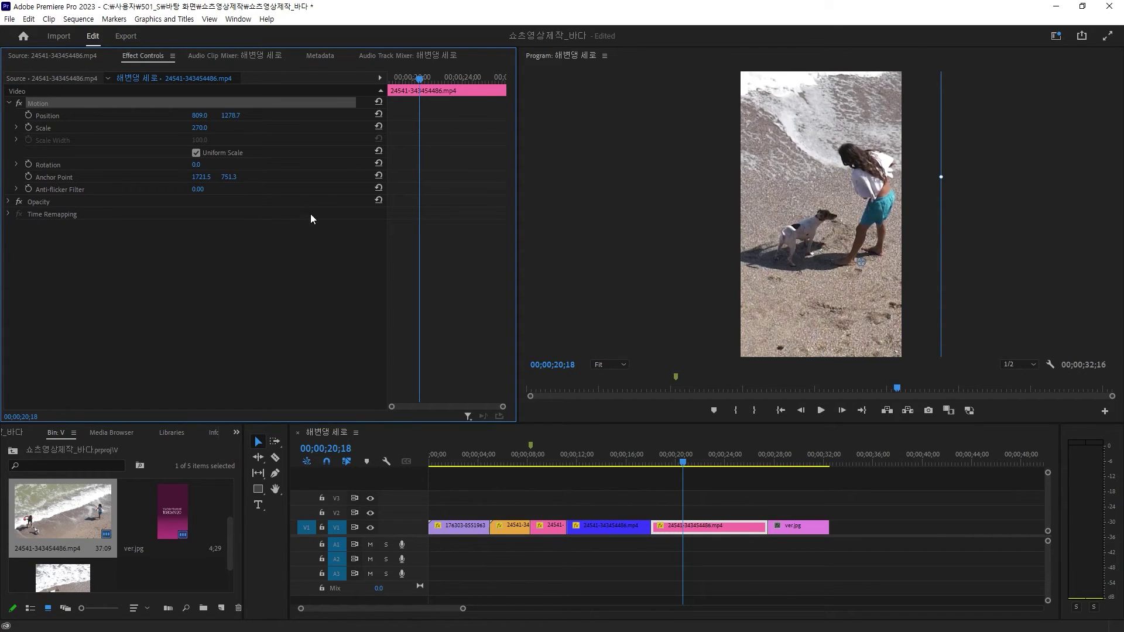
{"action": "left_click", "coordinate": [677, 465]}
{"action": "left_click_drag", "start_coordinate": [677, 465], "coordinate": [674, 458]}
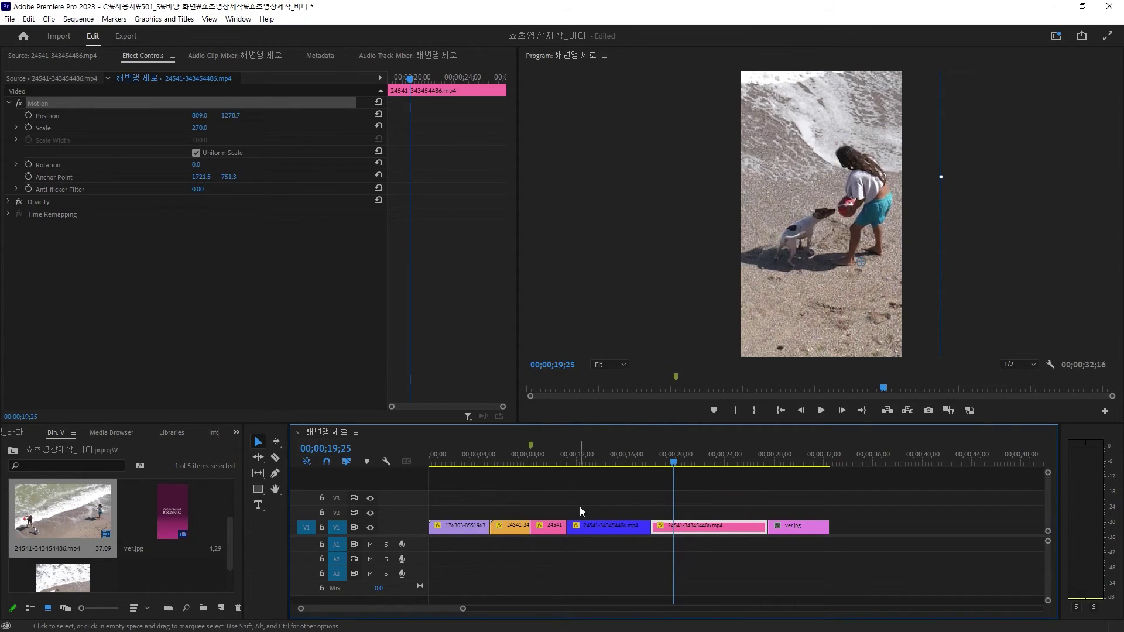
Compare with the blue clip, bring the pink clip to Scale 324, and save the project.
{"action": "left_click", "coordinate": [585, 526]}
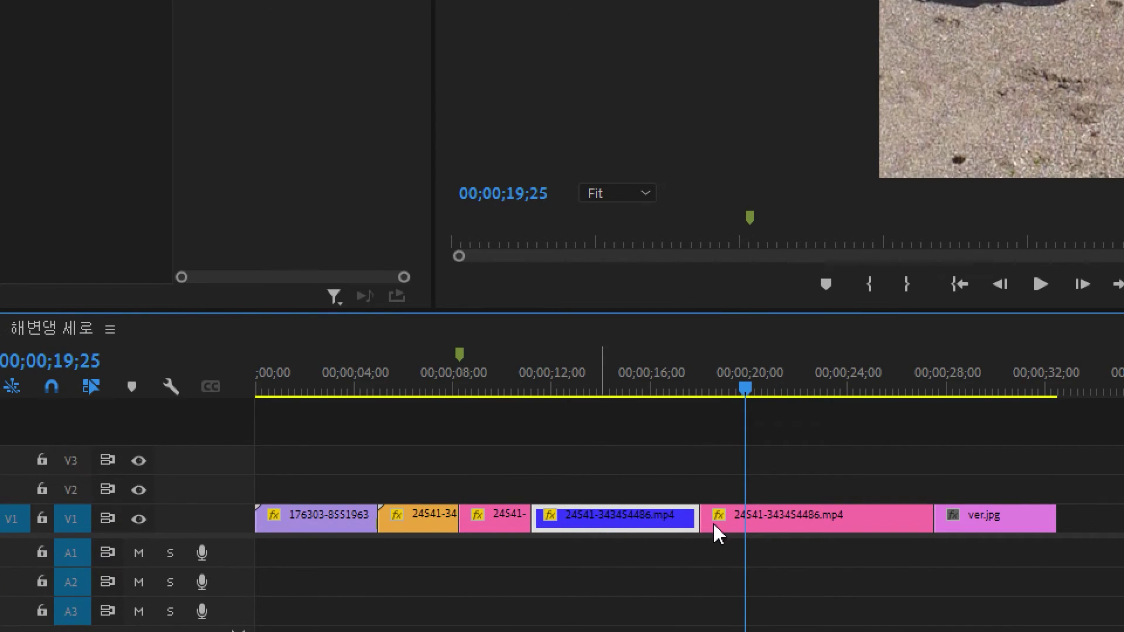
{"action": "left_click", "coordinate": [742, 521]}
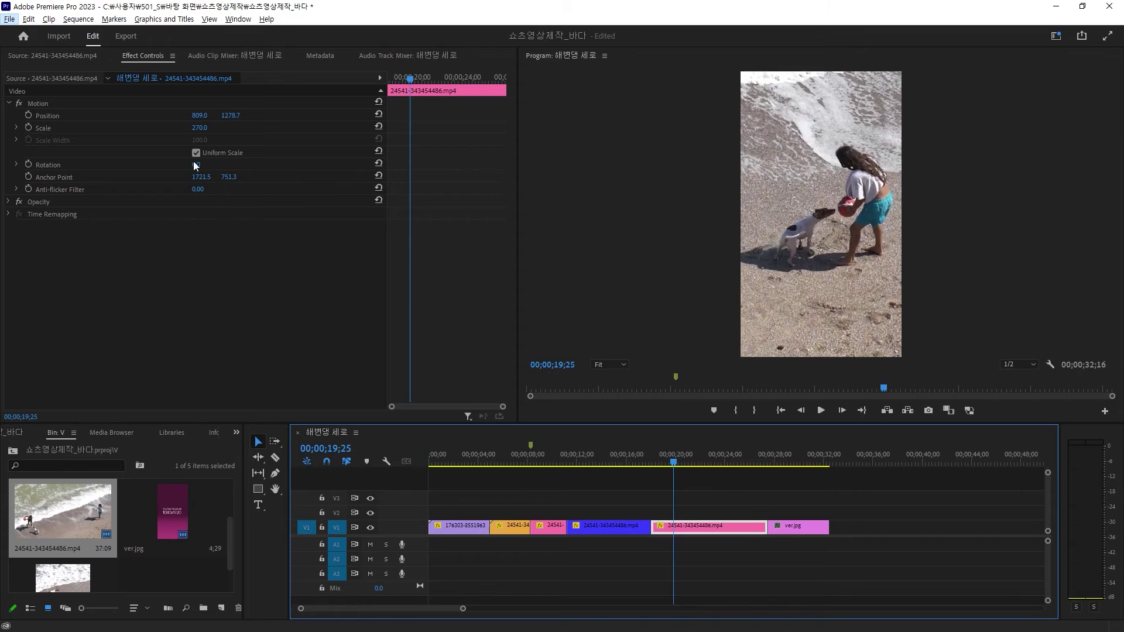
{"action": "left_click", "coordinate": [200, 137]}
{"action": "left_click_drag", "start_coordinate": [199, 127], "coordinate": [218, 127]}
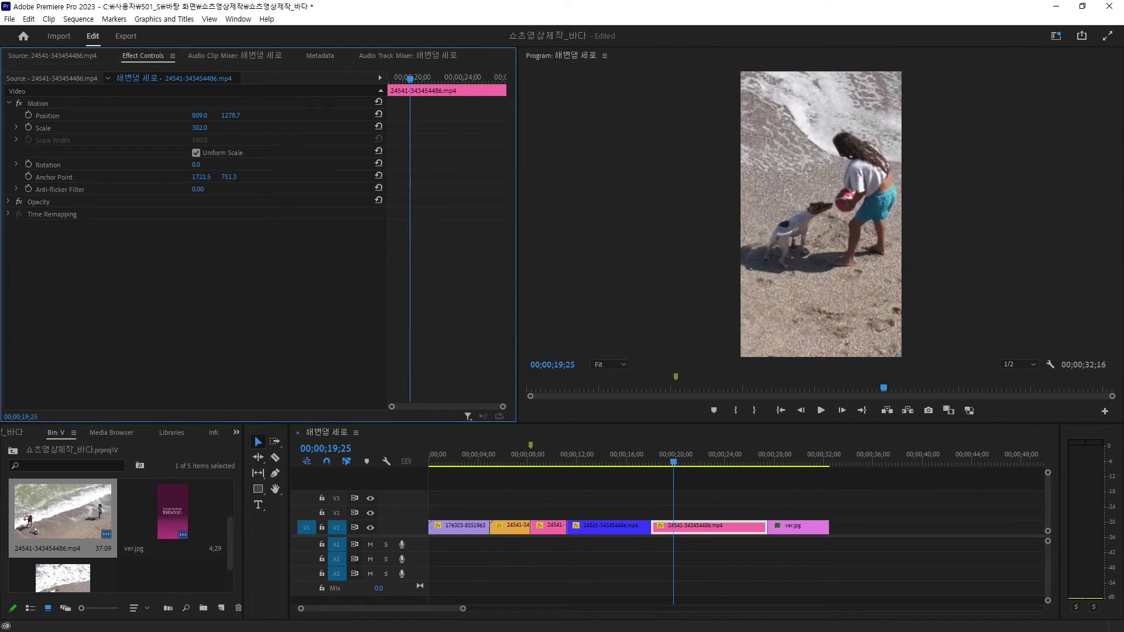
{"action": "left_click_drag", "start_coordinate": [200, 128], "coordinate": [212, 128]}
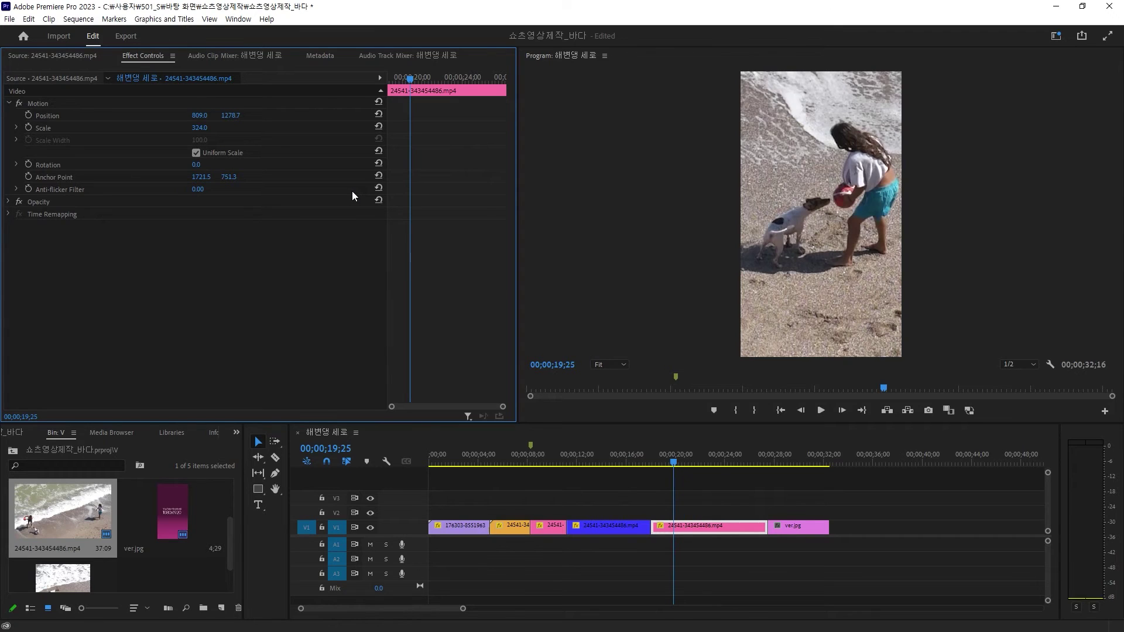
{"action": "key", "text": "ctrl+s"}
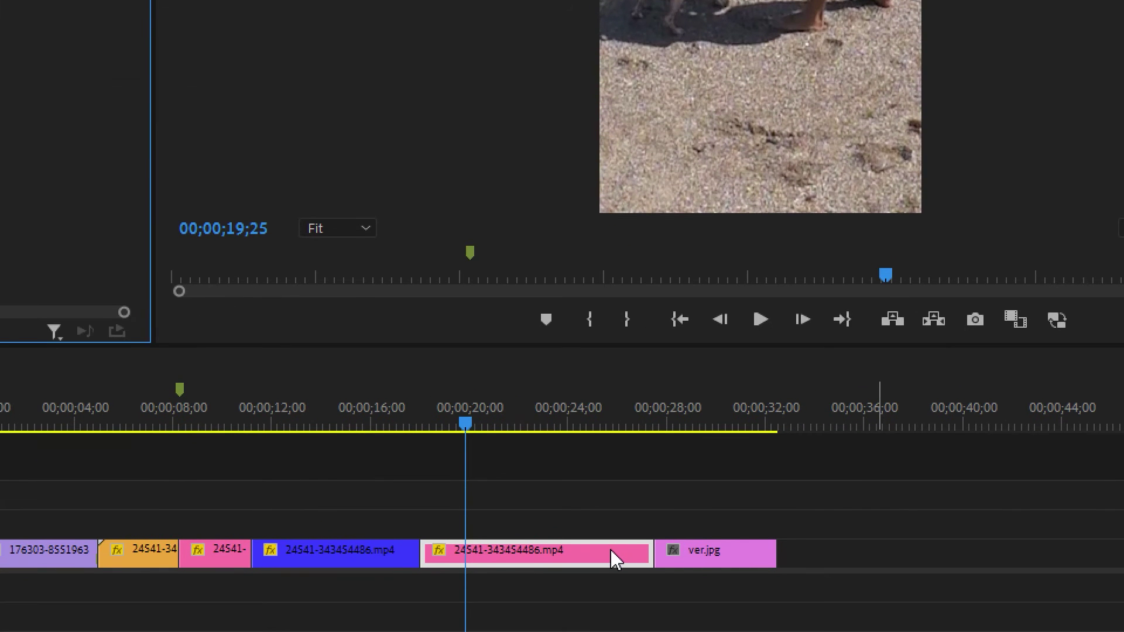
Mark the sequence's Out point at the end of the pink clip.
{"action": "left_click", "coordinate": [611, 560]}
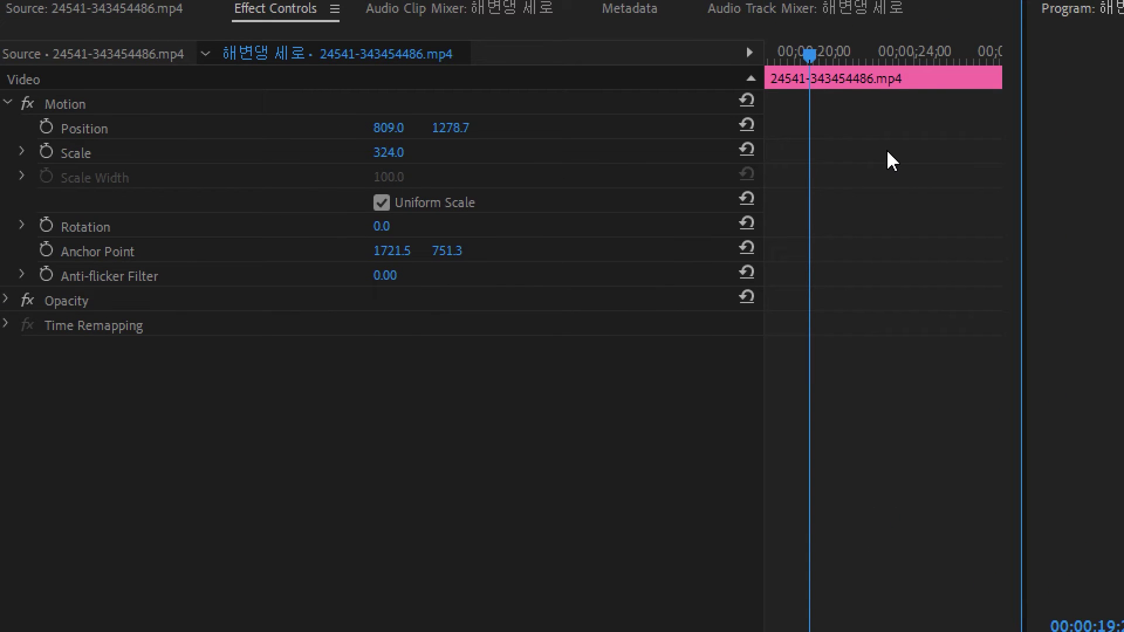
{"action": "key", "text": "Down"}
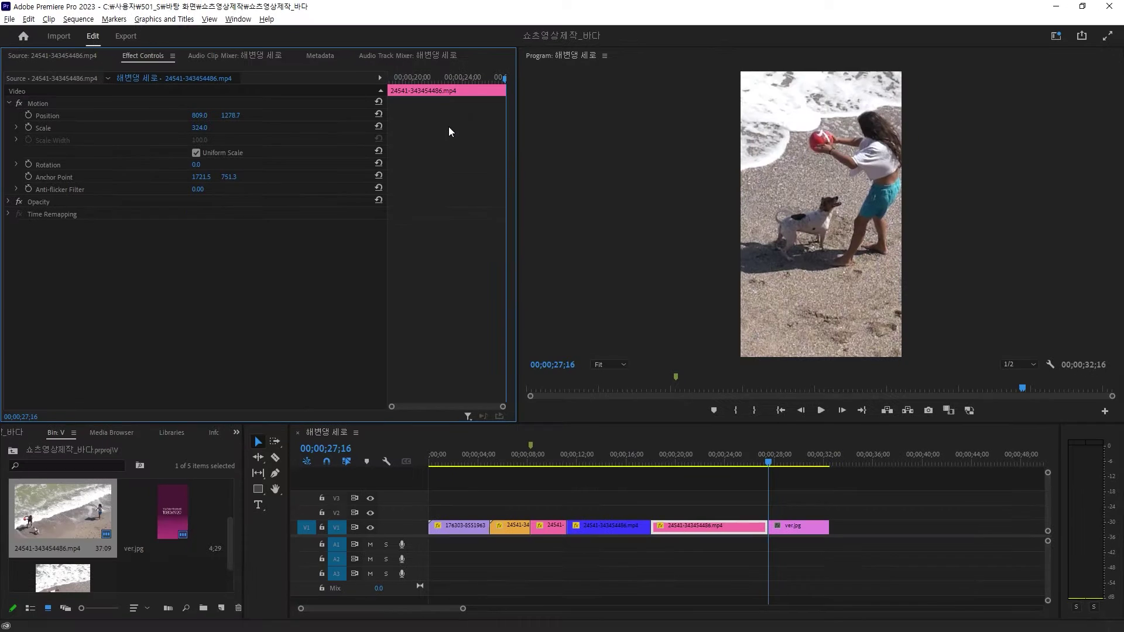
{"action": "key", "text": "alt"}
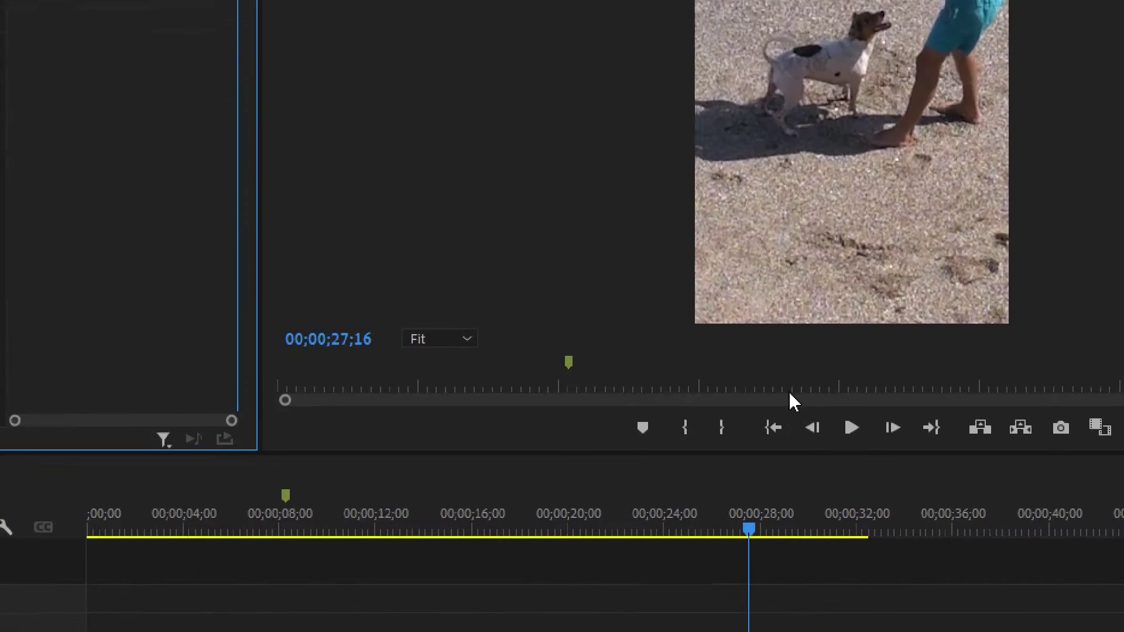
{"action": "left_click", "coordinate": [722, 431]}
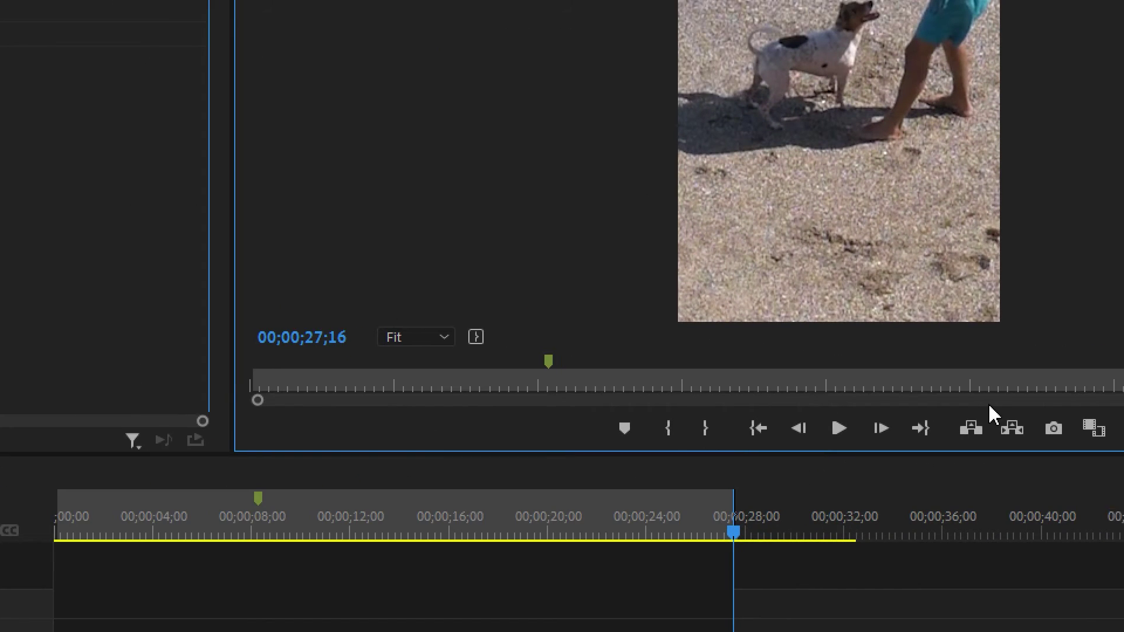
Enable looped playback and play the whole edit from the sequence start.
{"action": "left_click", "coordinate": [979, 339]}
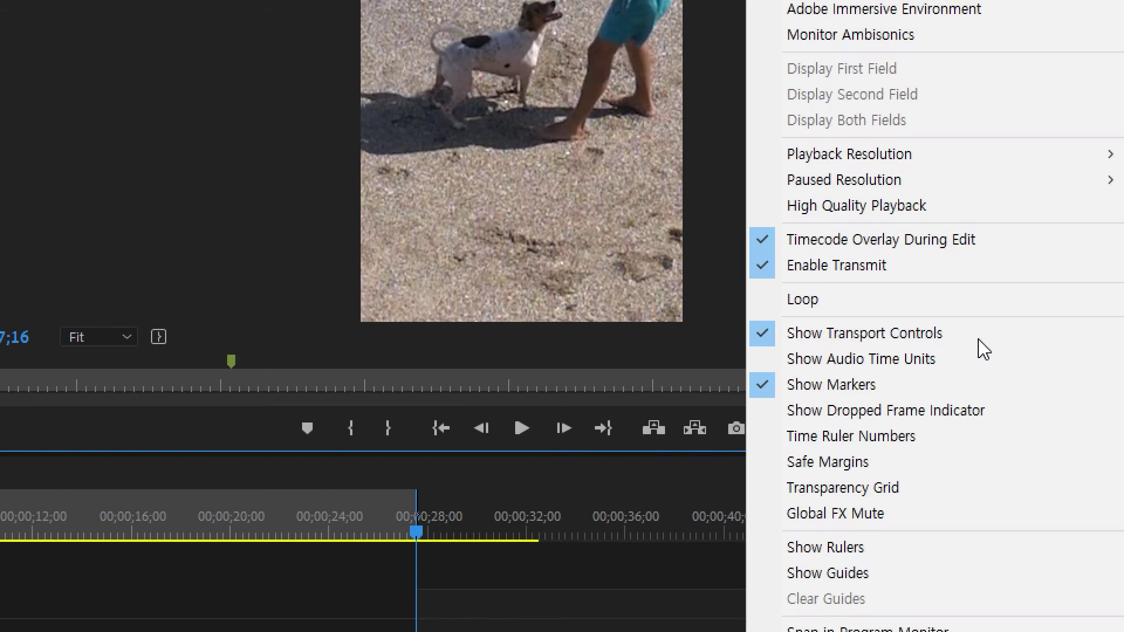
{"action": "left_click", "coordinate": [859, 293]}
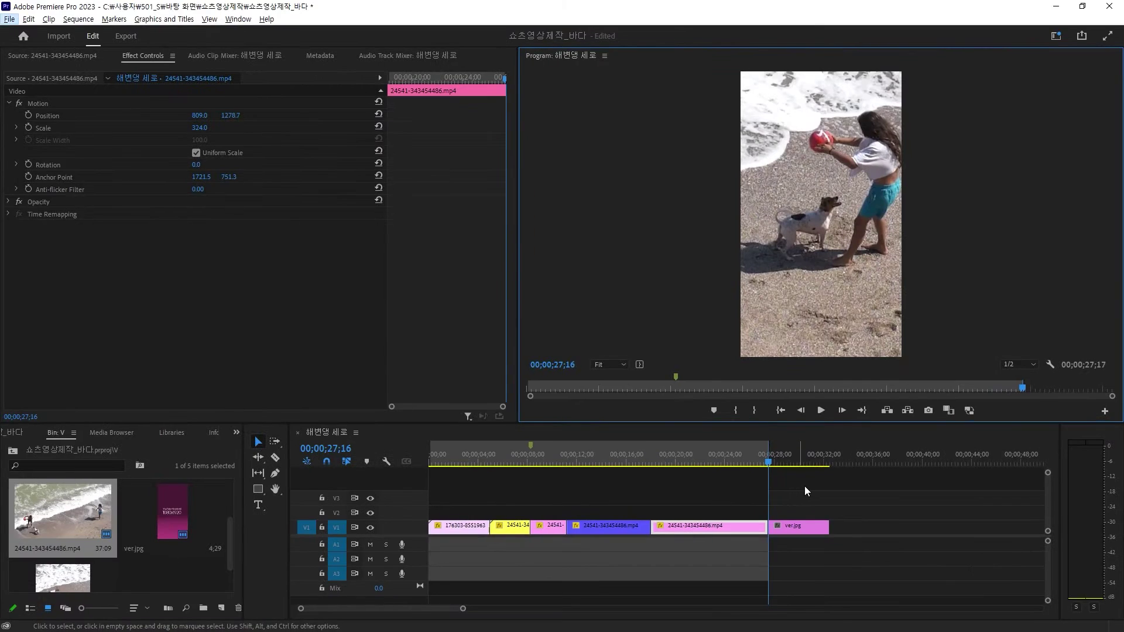
{"action": "left_click", "coordinate": [804, 491]}
{"action": "key", "text": "Home"}
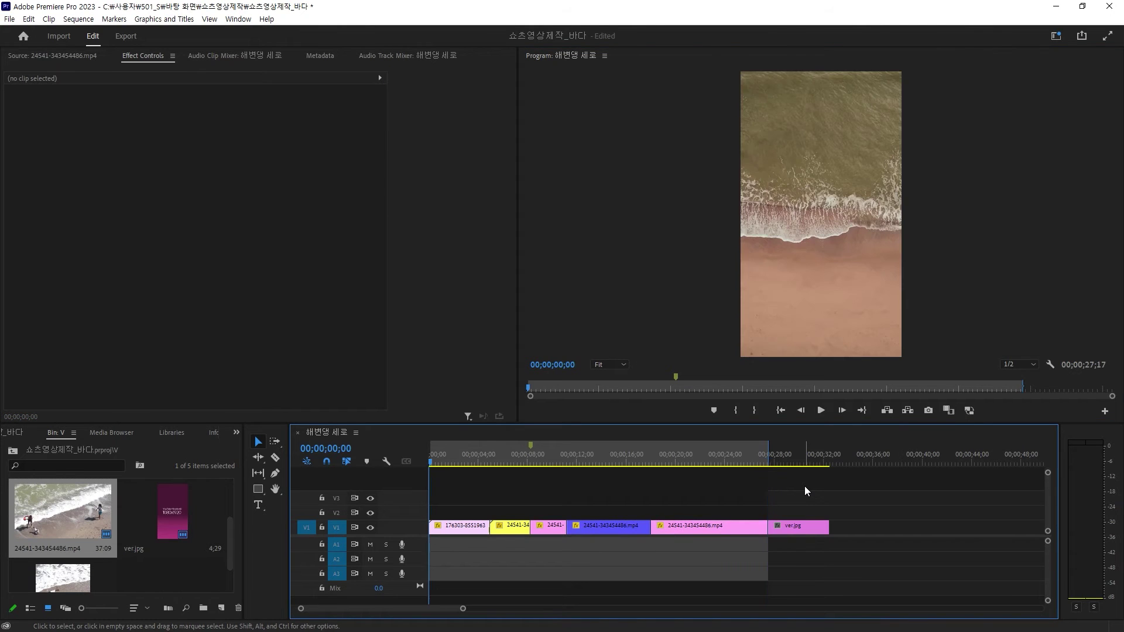
{"action": "key", "text": "space"}
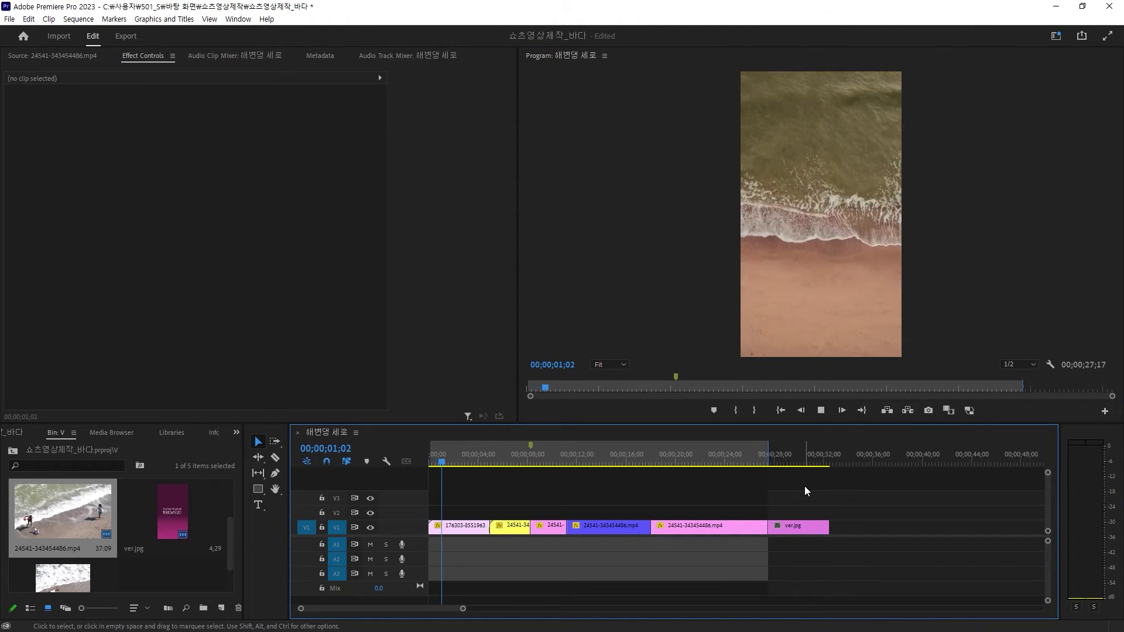
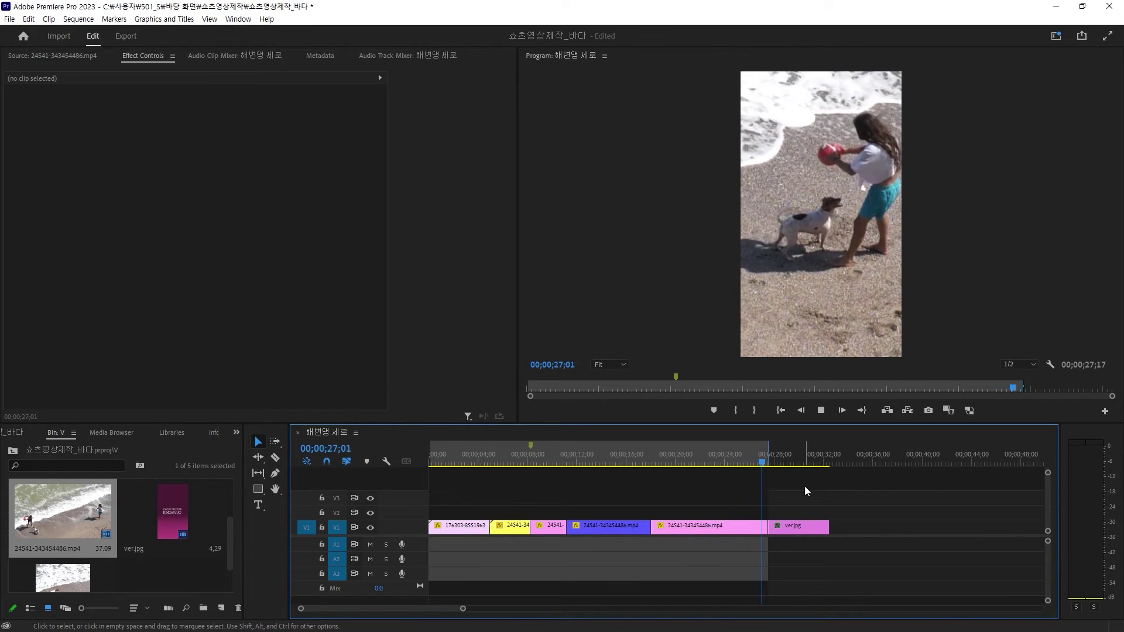
Stop playback, preview 24541-343454486.mp4 in the Source Monitor, and scrub the second V1 dog clip.
{"action": "key", "text": "space"}
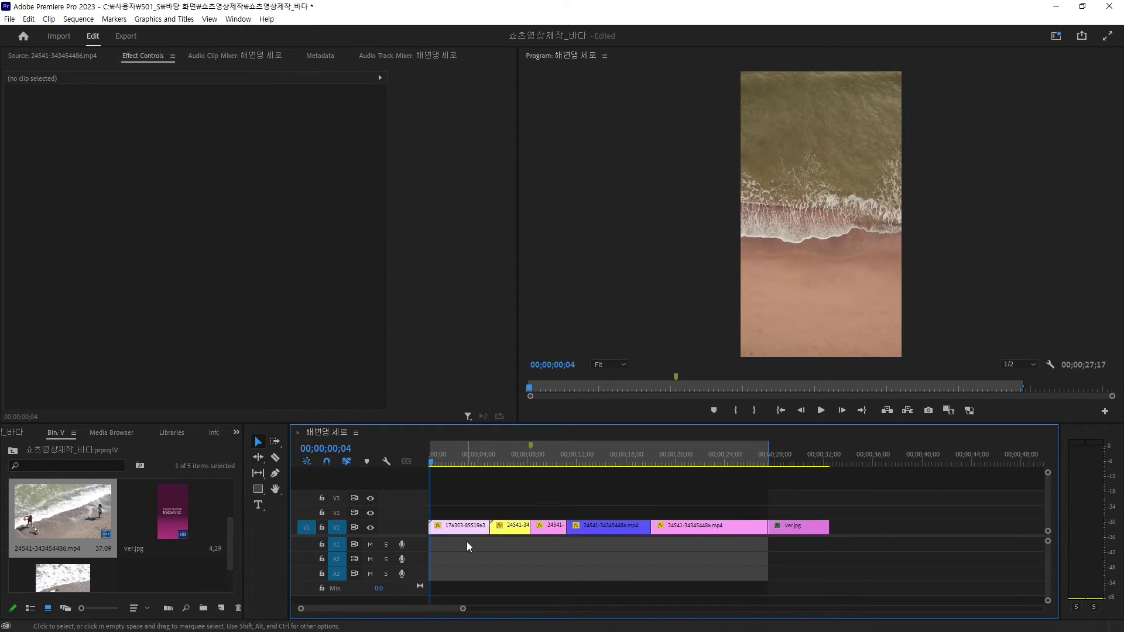
{"action": "double_click", "coordinate": [56, 507]}
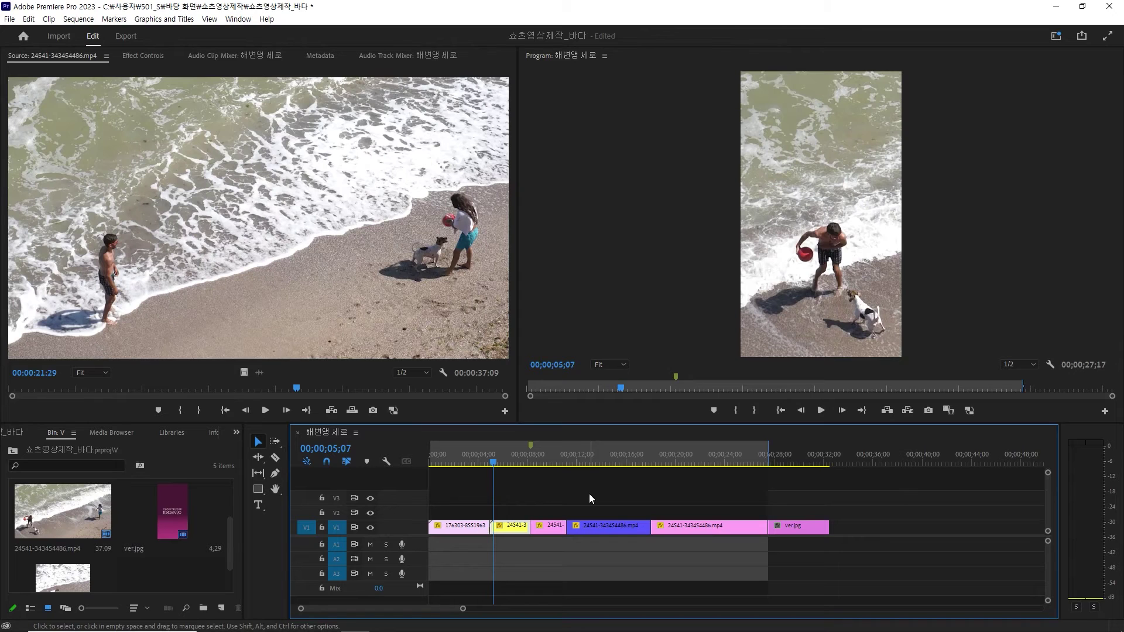
{"action": "left_click", "coordinate": [515, 529]}
{"action": "mouse_move", "coordinate": [500, 465]}
{"action": "left_mouse_down"}
{"action": "mouse_move", "coordinate": [514, 462]}
{"action": "mouse_move", "coordinate": [500, 464]}
{"action": "left_mouse_up"}
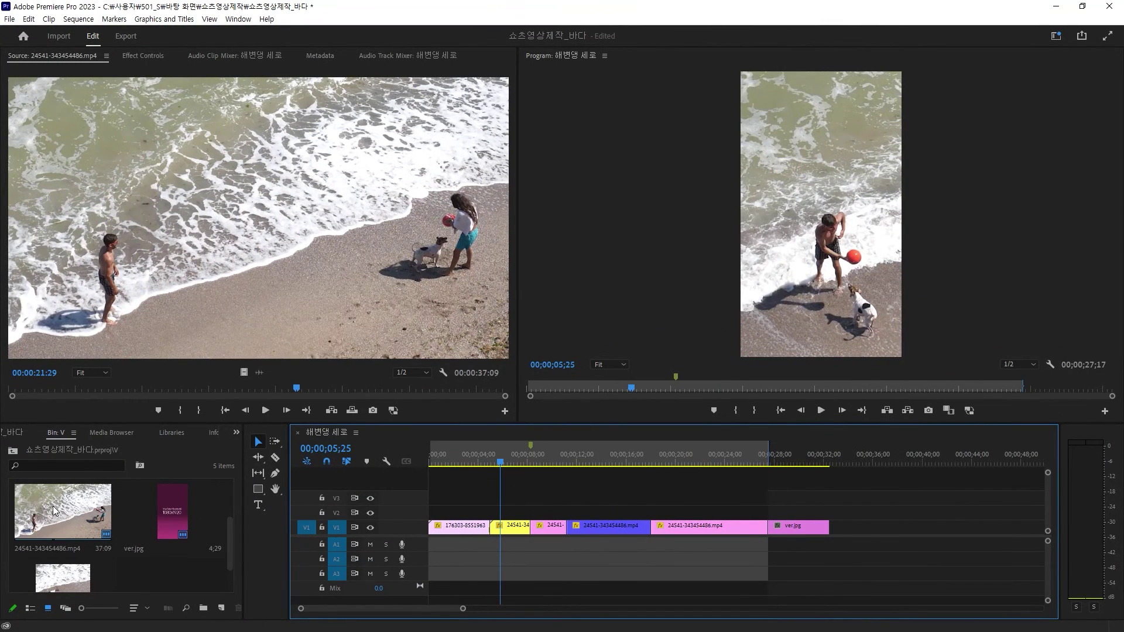
Maximize the Project panel, go to the project root, and browse folder V's media.
{"action": "left_click", "coordinate": [188, 570]}
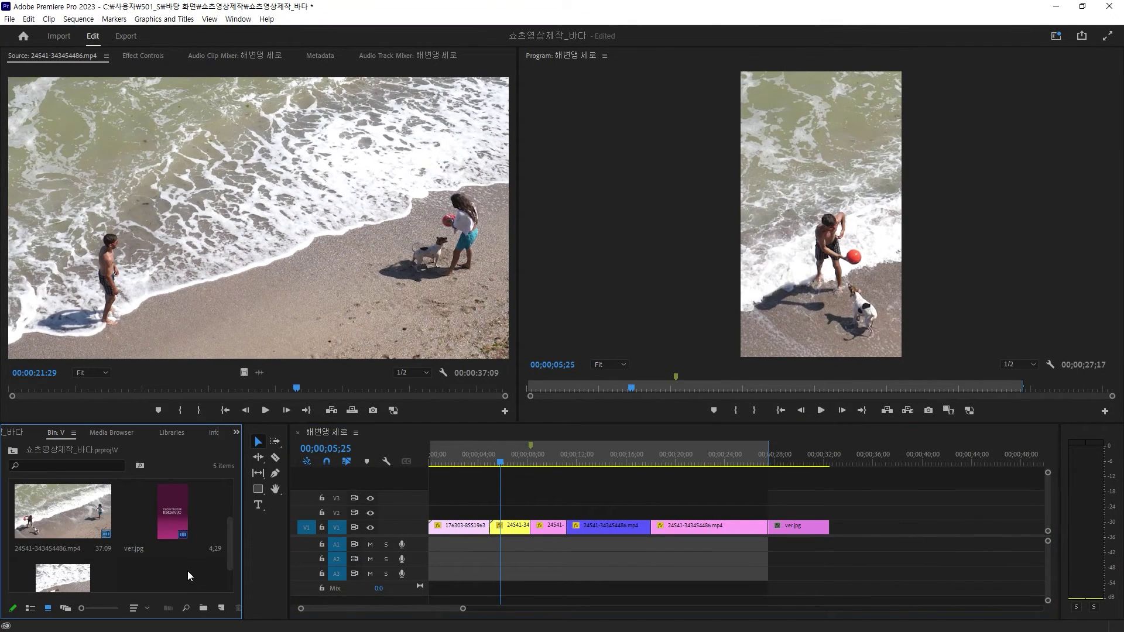
{"action": "key", "text": "grave"}
{"action": "key", "text": "alt"}
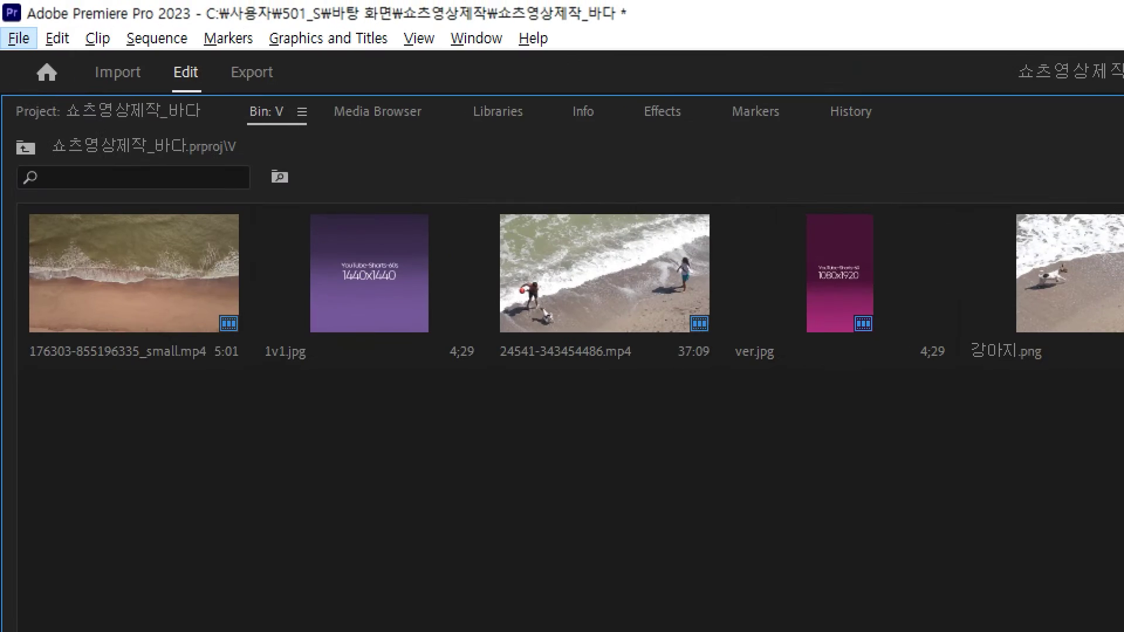
{"action": "left_click", "coordinate": [31, 148]}
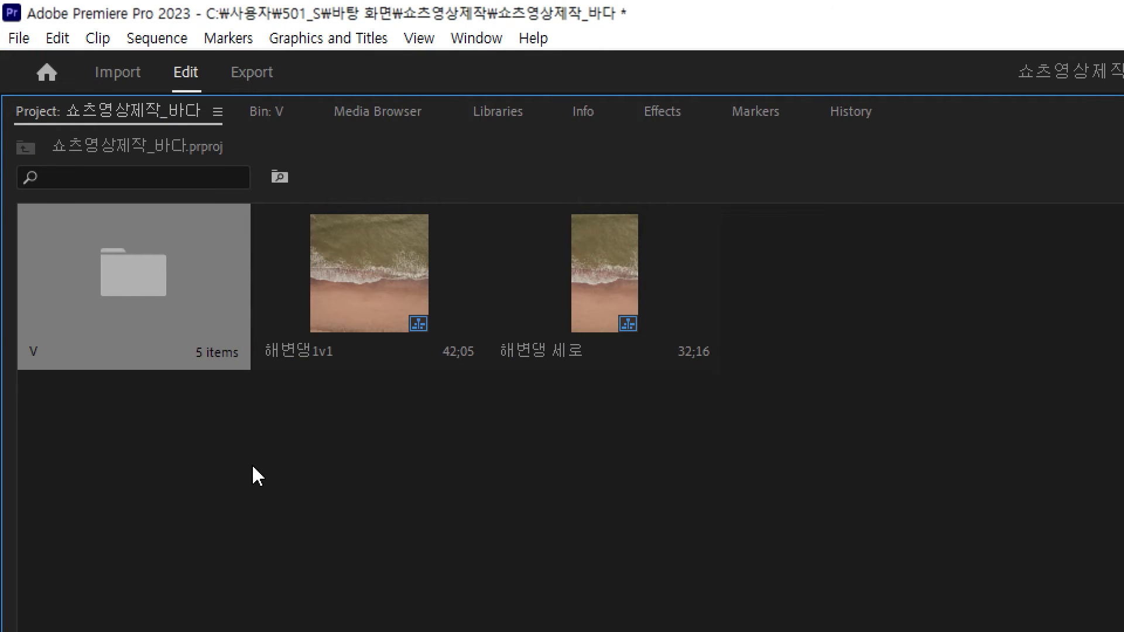
{"action": "left_click", "coordinate": [135, 269]}
{"action": "double_click", "coordinate": [136, 269]}
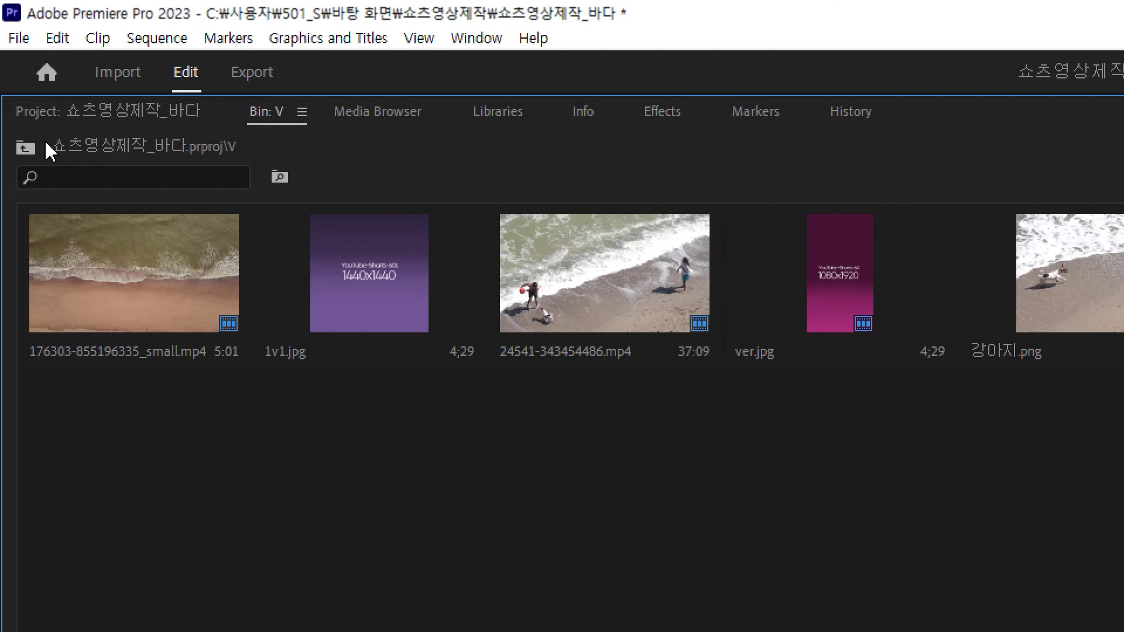
{"action": "left_click", "coordinate": [48, 120]}
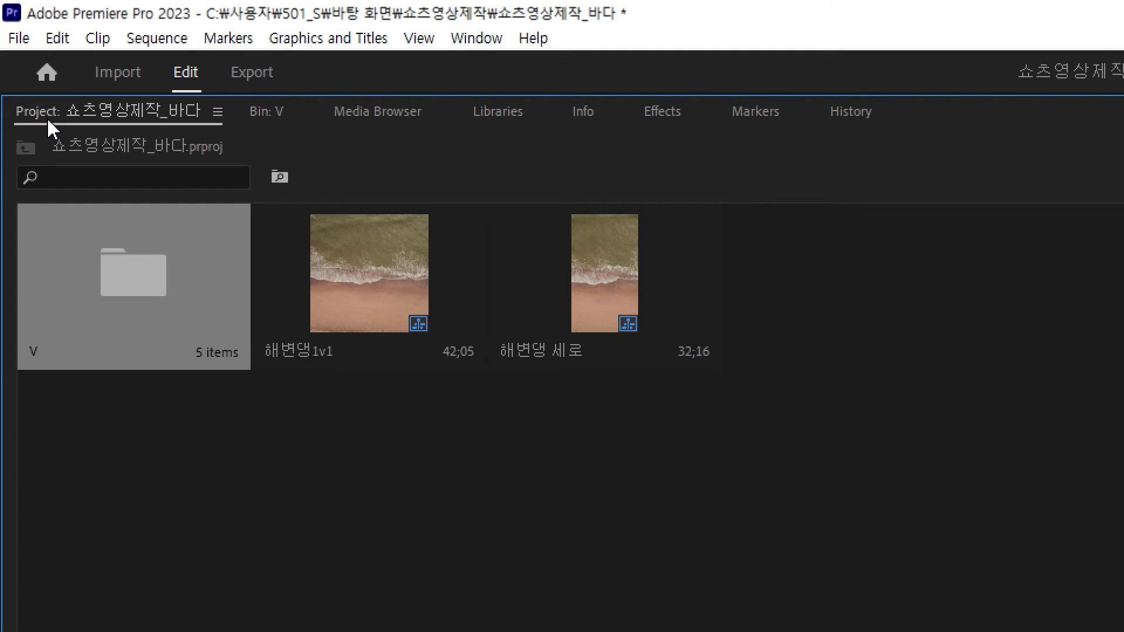
Switch the project items to List View, expand and collapse folder V, and restore the workspace.
{"action": "left_click", "coordinate": [311, 274]}
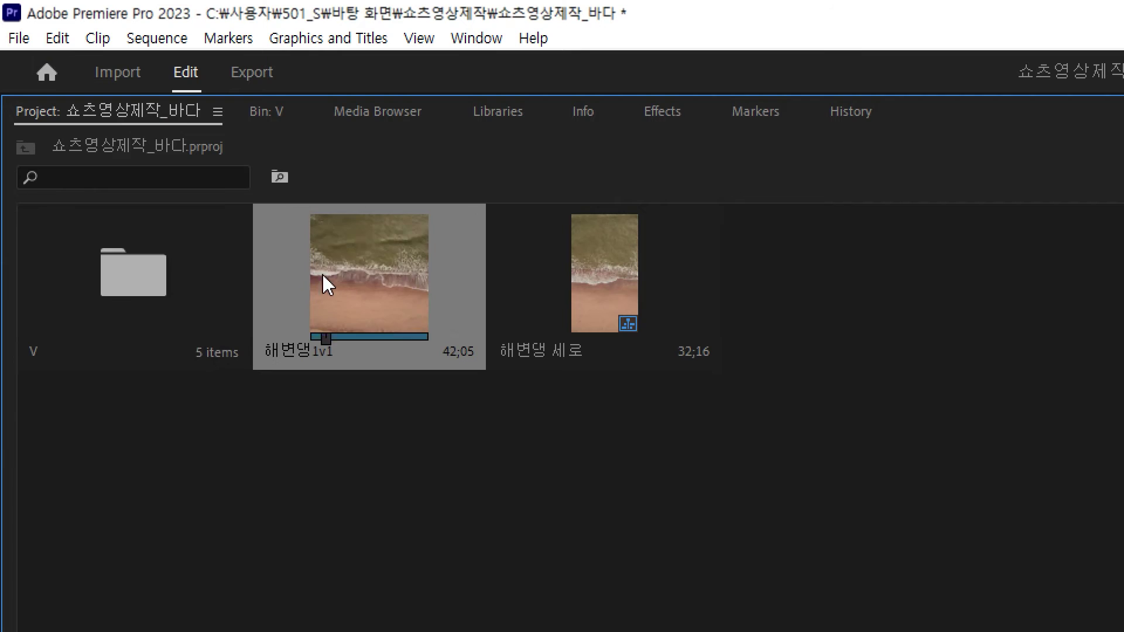
{"action": "left_click", "coordinate": [591, 271]}
{"action": "left_click", "coordinate": [350, 261]}
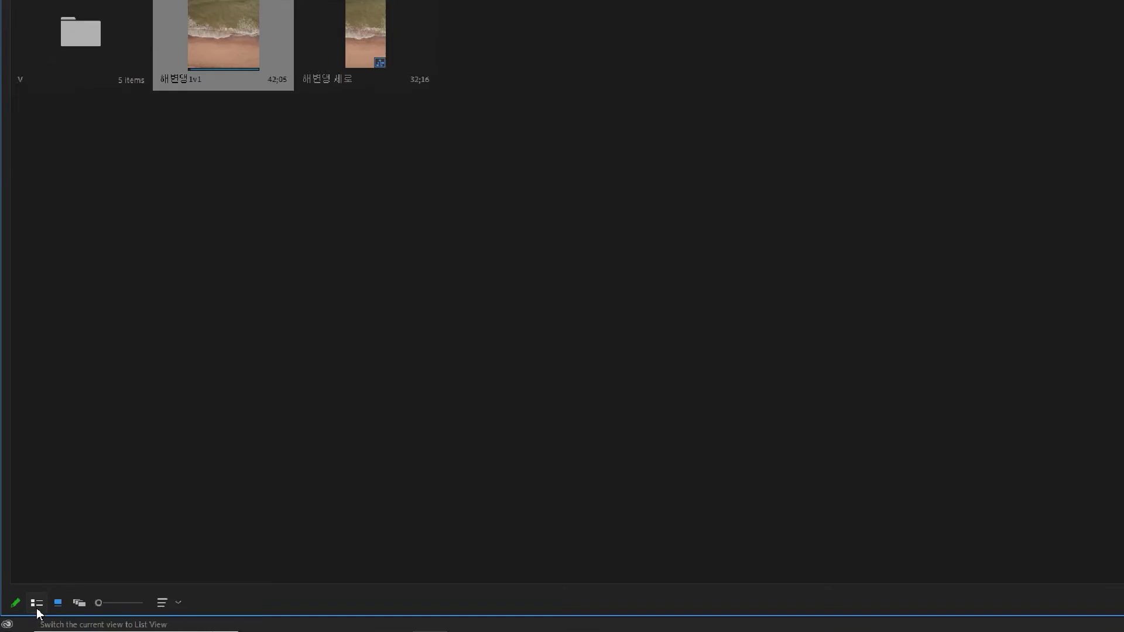
{"action": "left_click", "coordinate": [59, 585]}
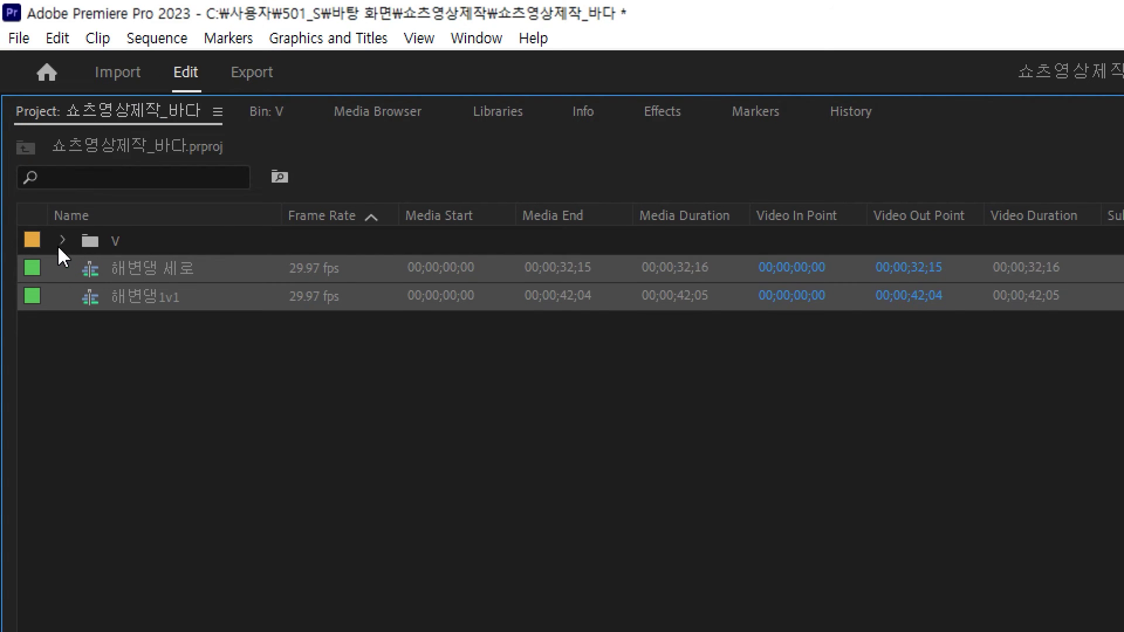
{"action": "left_click", "coordinate": [62, 241]}
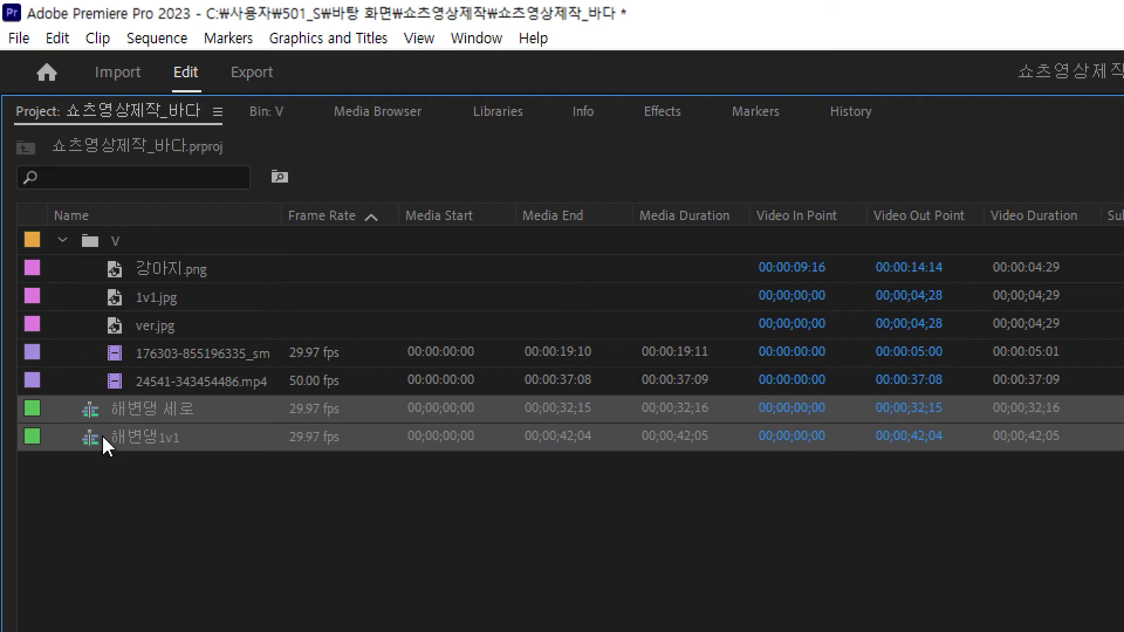
{"action": "left_click", "coordinate": [62, 240]}
{"action": "left_click", "coordinate": [148, 397]}
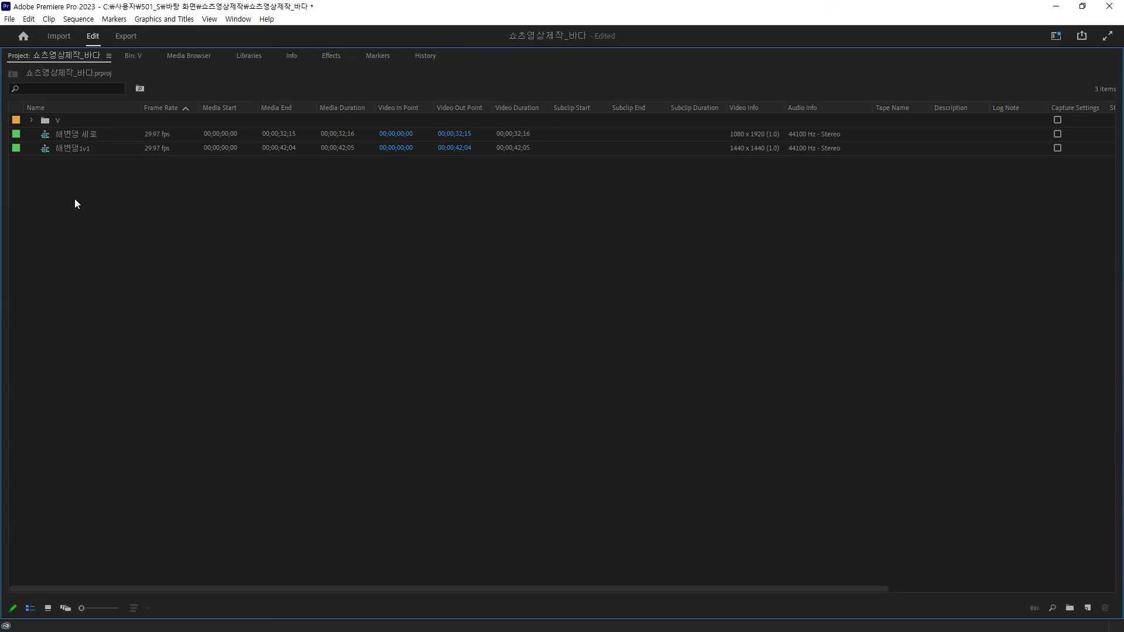
{"action": "key", "text": "grave"}
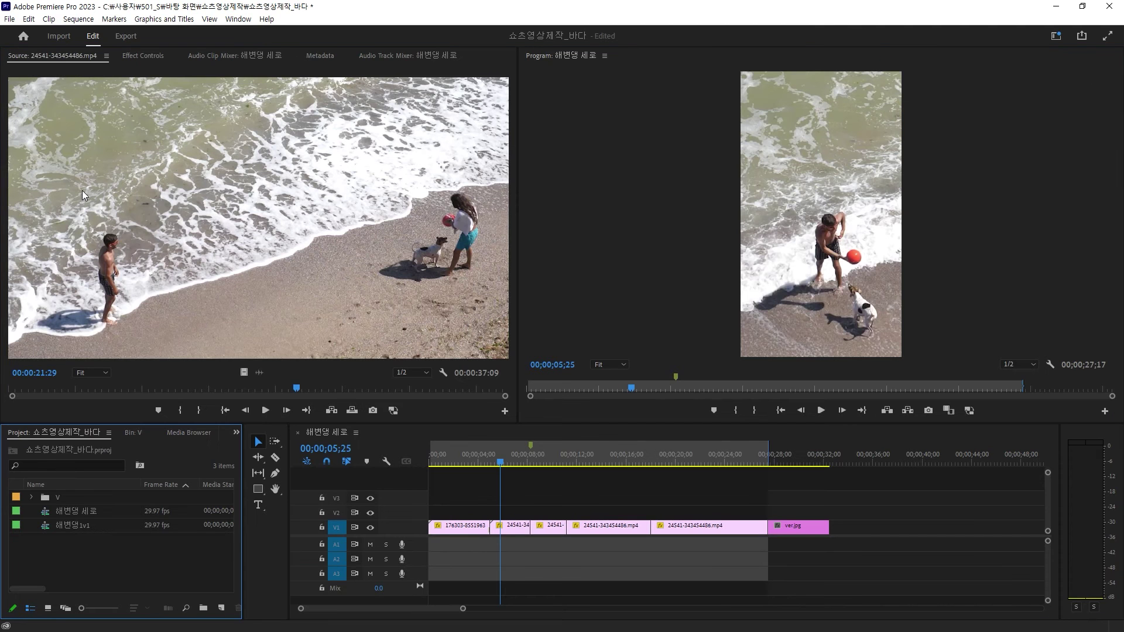
Show the second dog clip's Effect Controls and park the playhead at its start, 00;00;05;00.
{"action": "left_click", "coordinate": [507, 528]}
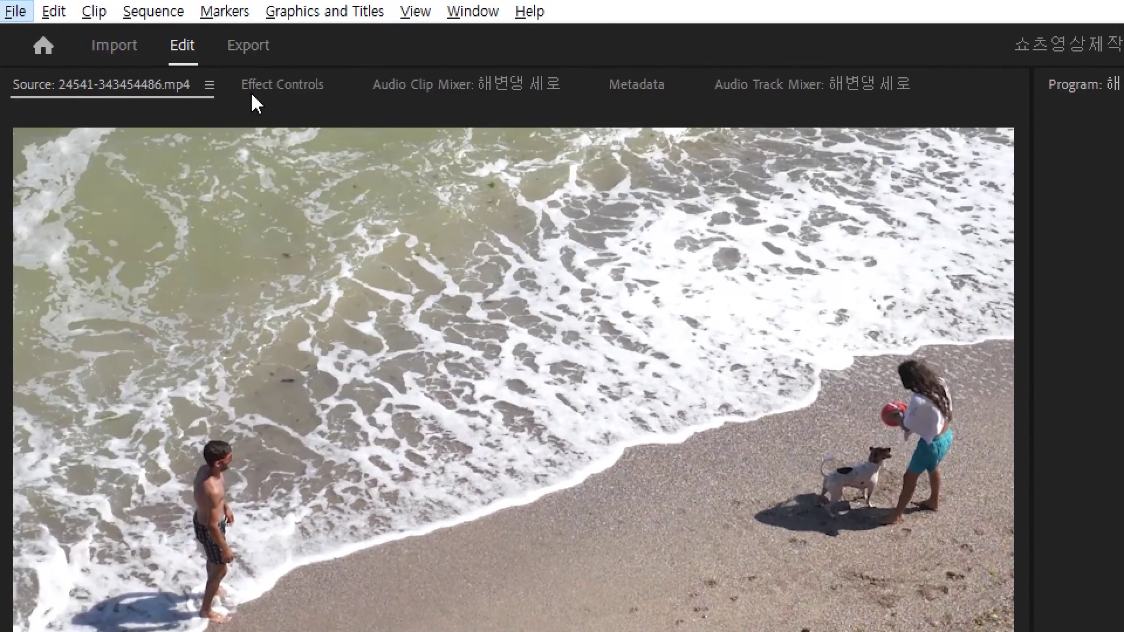
{"action": "left_click", "coordinate": [261, 87]}
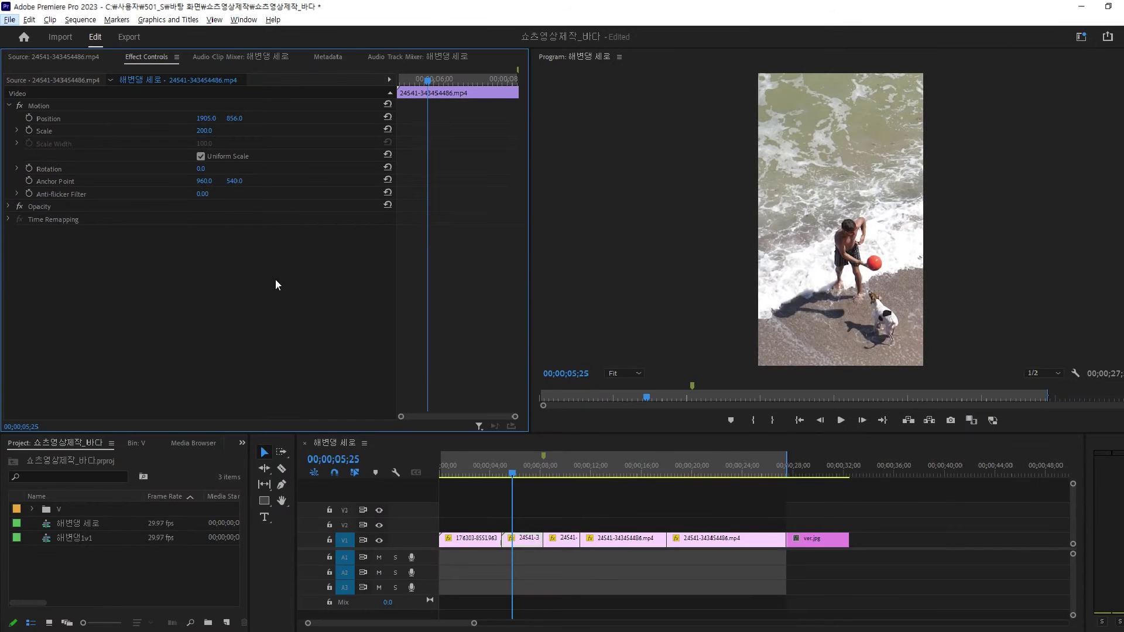
{"action": "left_click", "coordinate": [524, 544]}
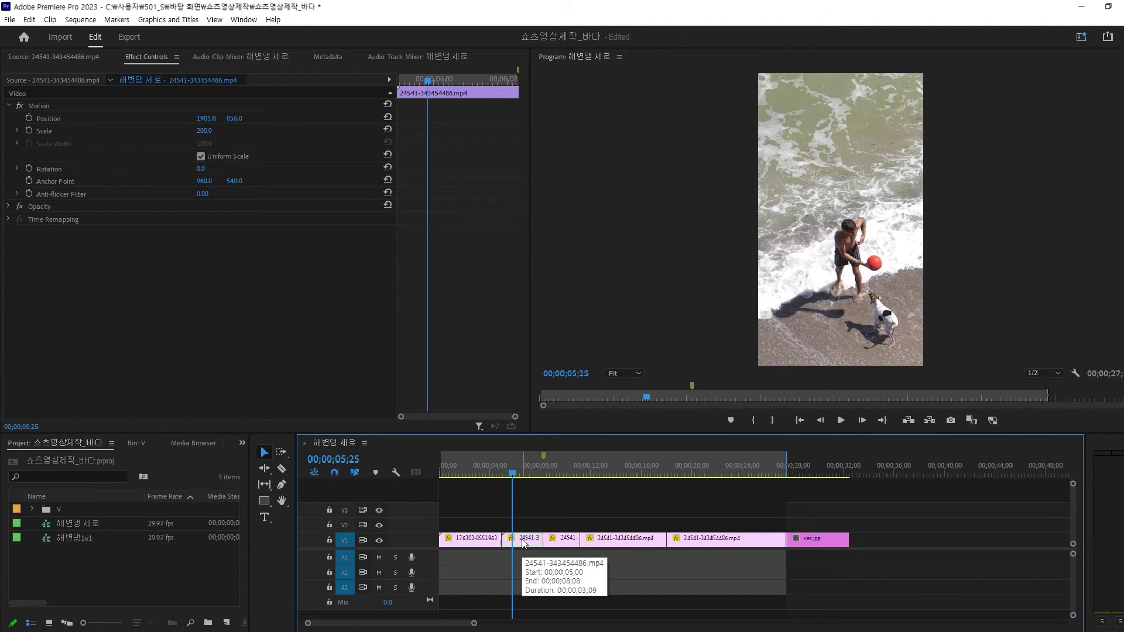
{"action": "key", "text": "Up"}
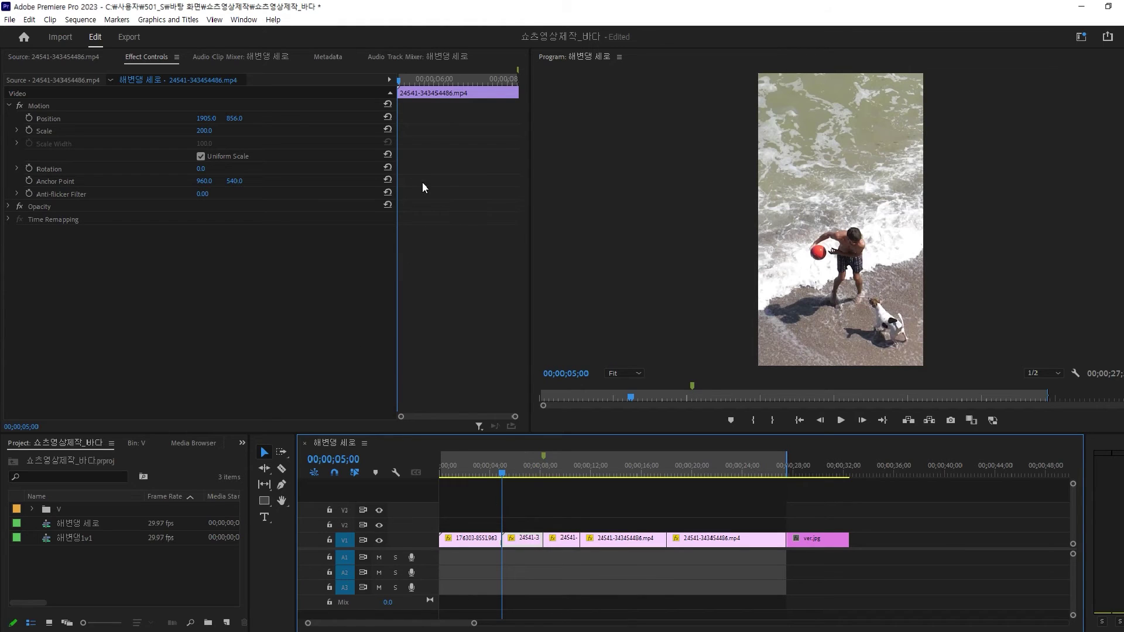
{"action": "left_click", "coordinate": [455, 80]}
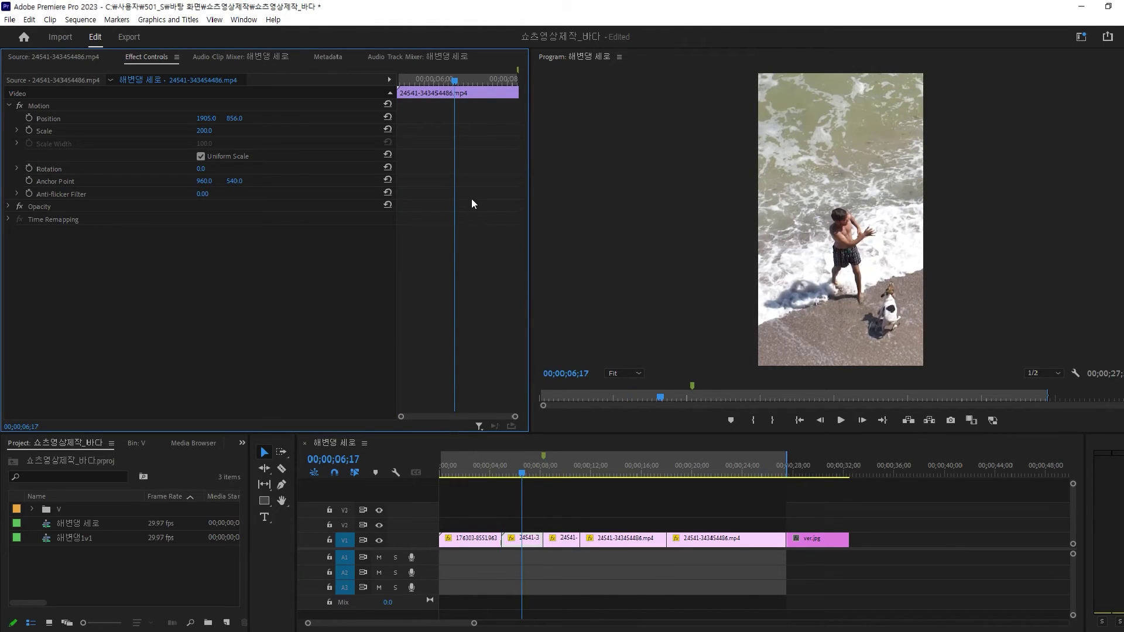
{"action": "key", "text": "Up"}
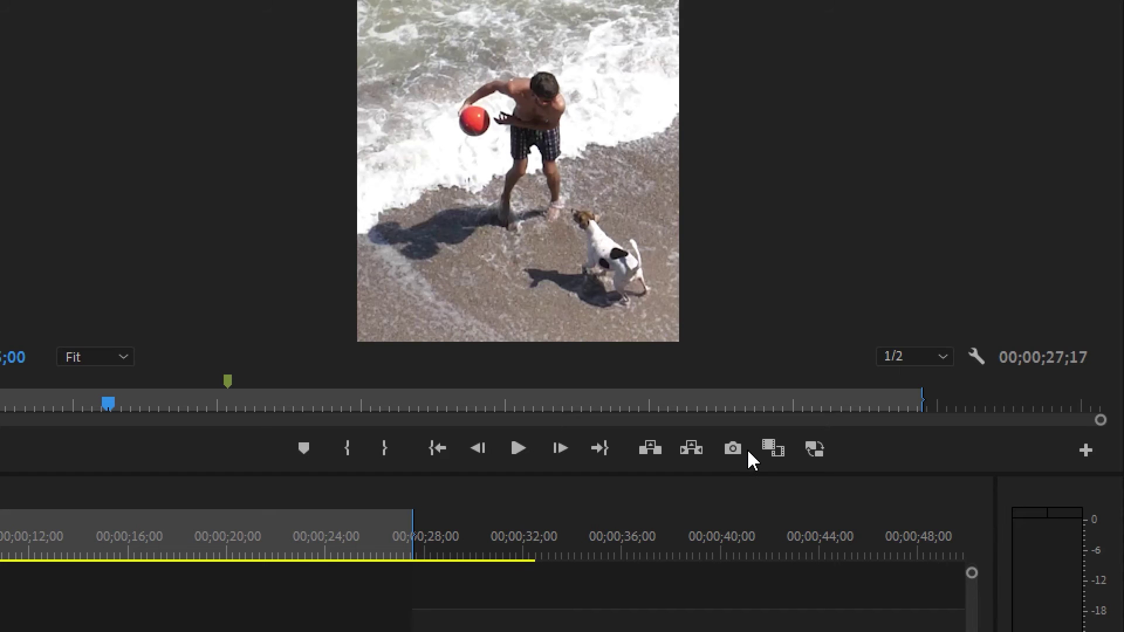
Start exporting the current frame as a still, keeping PNG as the format.
{"action": "left_click", "coordinate": [734, 448]}
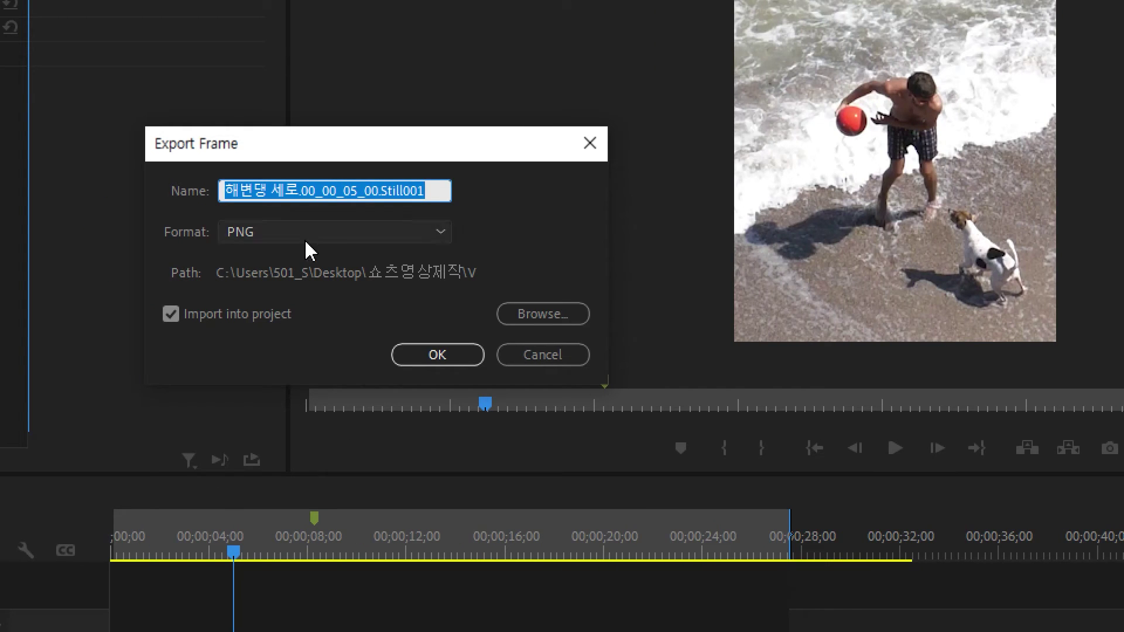
{"action": "left_click", "coordinate": [313, 189]}
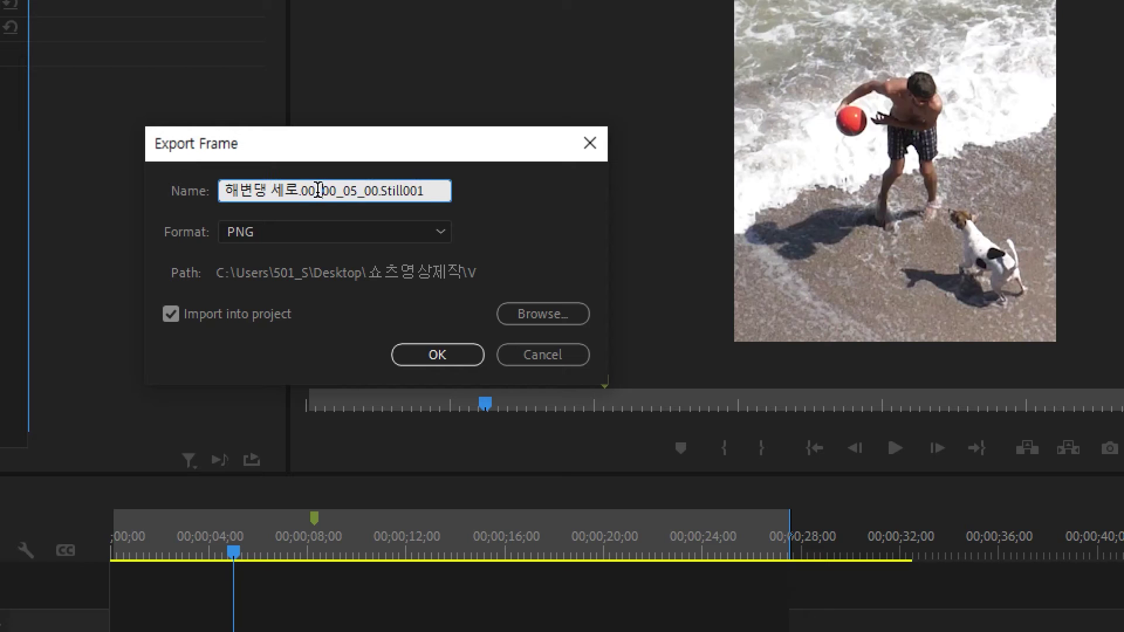
{"action": "left_click_drag", "start_coordinate": [298, 190], "coordinate": [456, 179]}
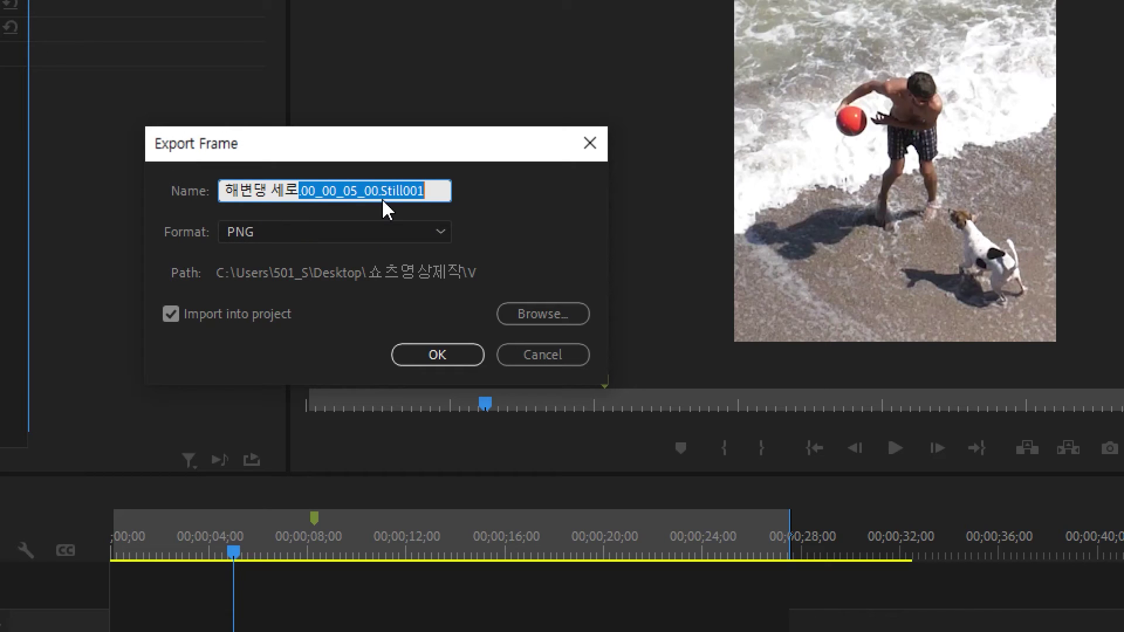
{"action": "left_click", "coordinate": [316, 228]}
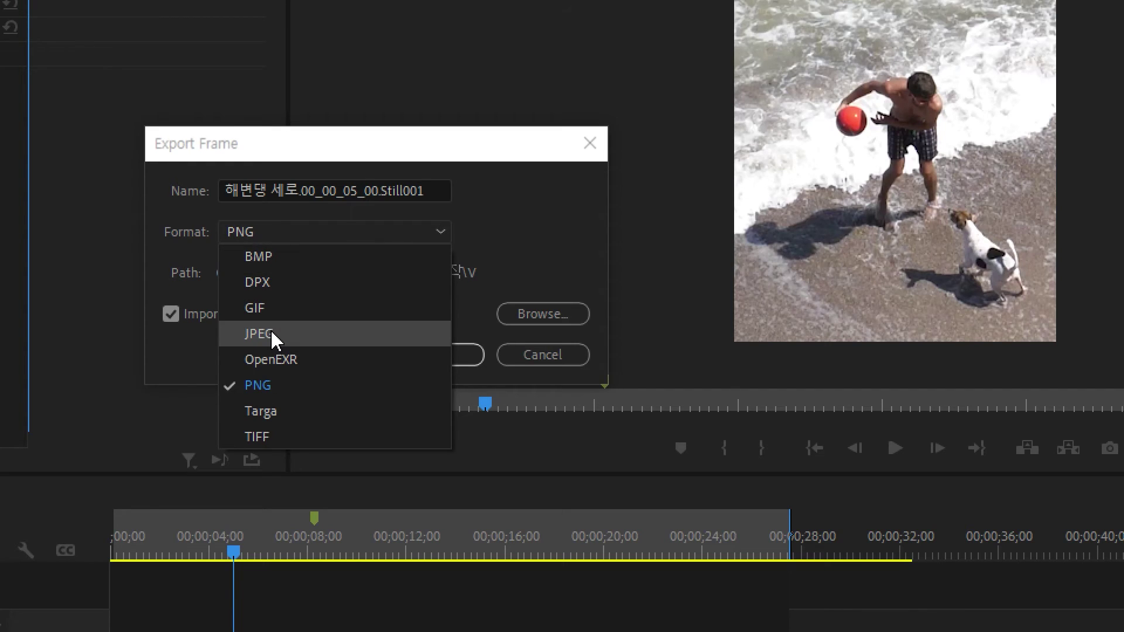
{"action": "left_click", "coordinate": [278, 385]}
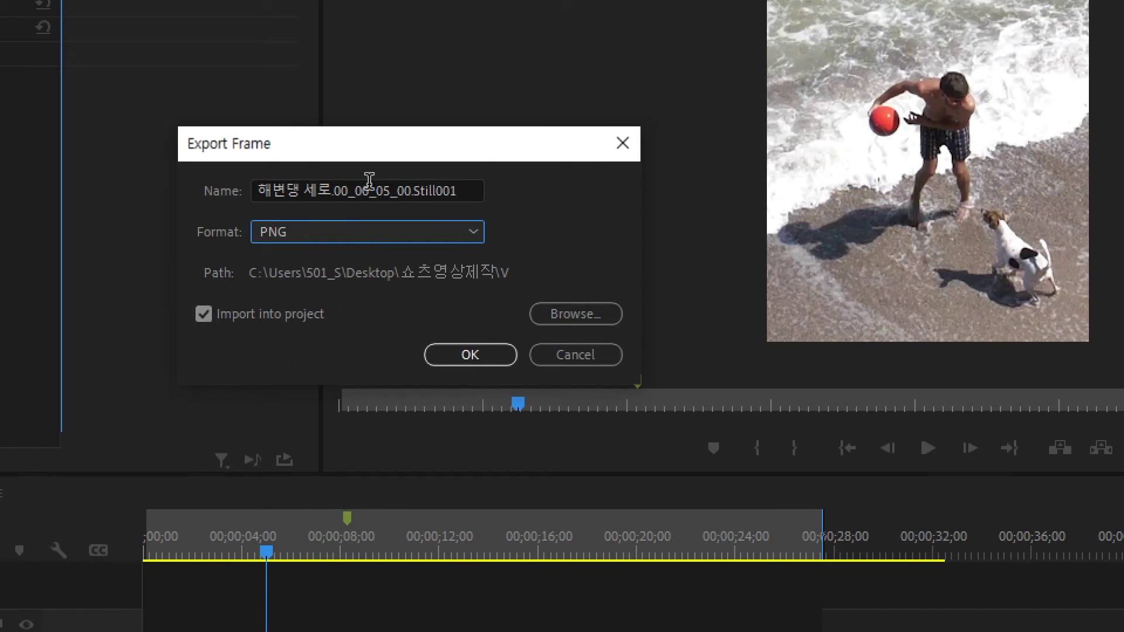
Name the still s1, save it into the V folder, and import it into the project.
{"action": "left_click", "coordinate": [333, 187]}
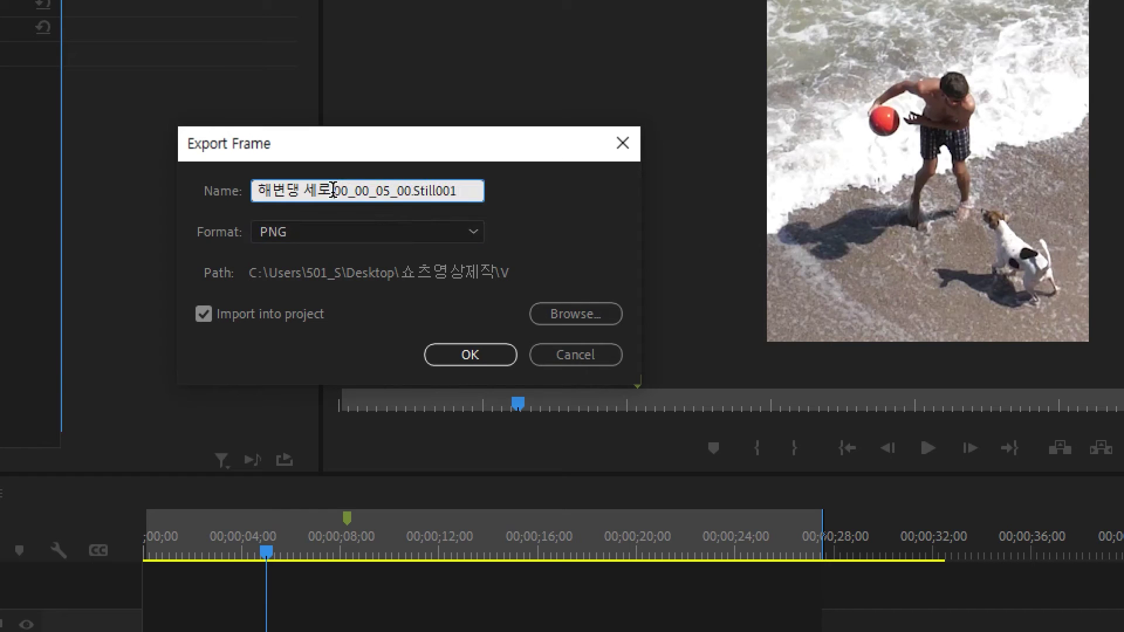
{"action": "left_click_drag", "start_coordinate": [332, 187], "coordinate": [451, 171]}
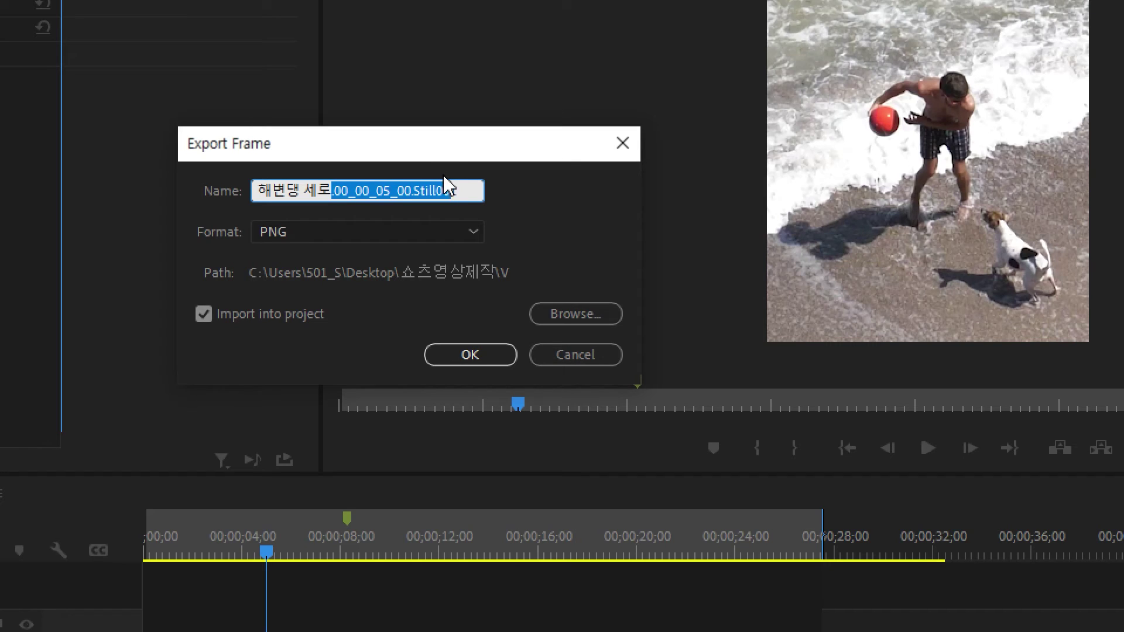
{"action": "key", "text": "ctrl+a"}
{"action": "key", "text": "BackSpace"}
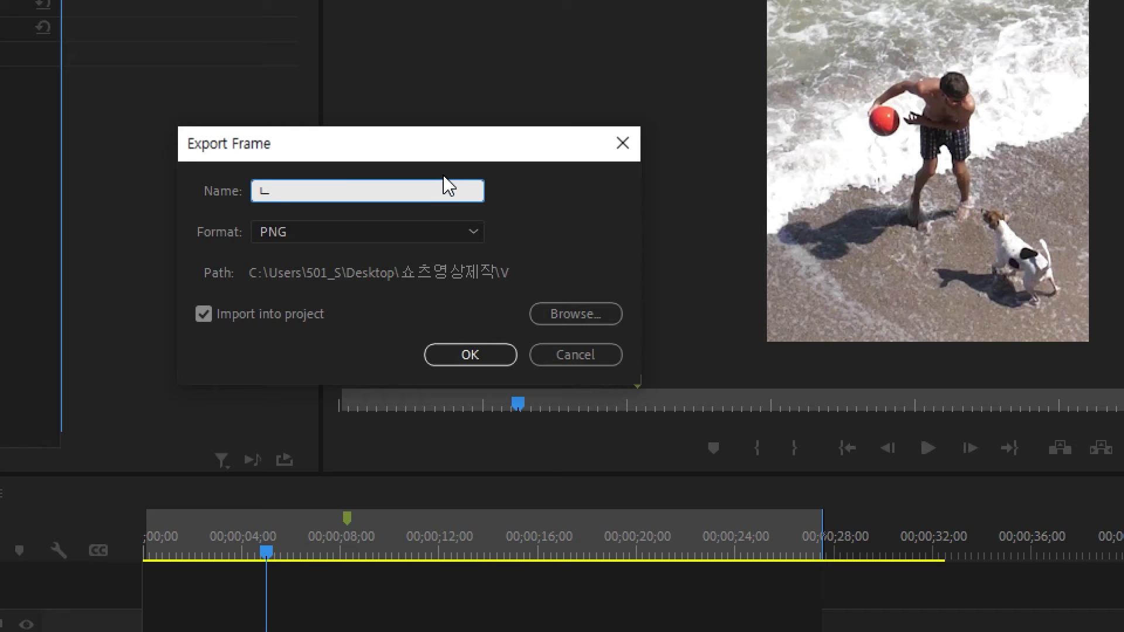
{"action": "type", "text": "s1"}
{"action": "left_click", "coordinate": [572, 318]}
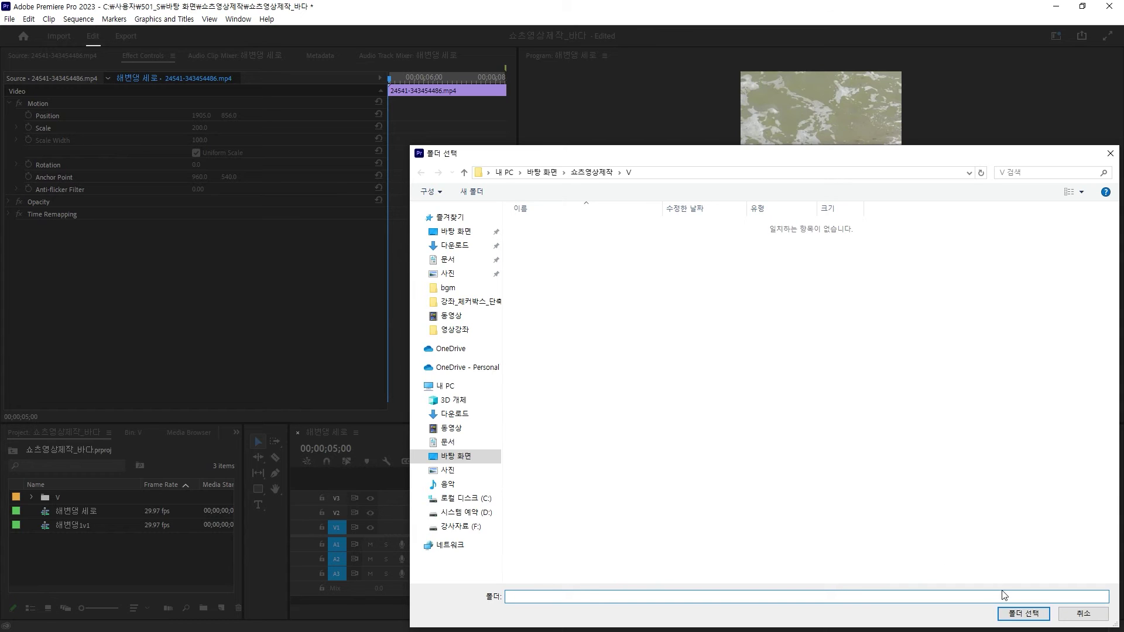
{"action": "left_click", "coordinate": [1021, 612]}
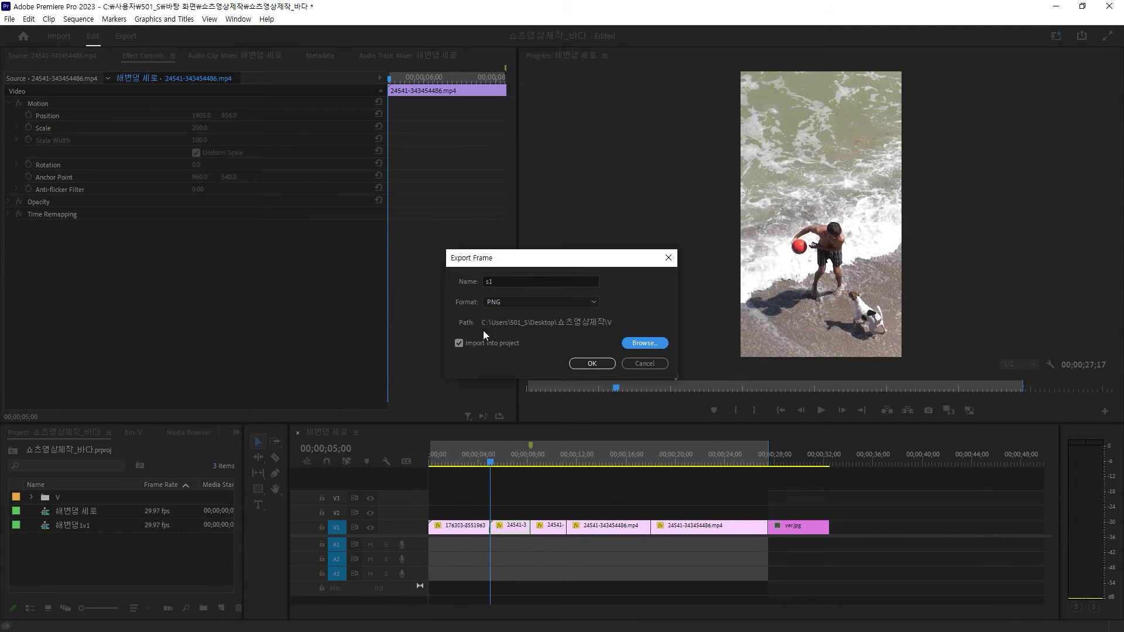
{"action": "left_click", "coordinate": [593, 363]}
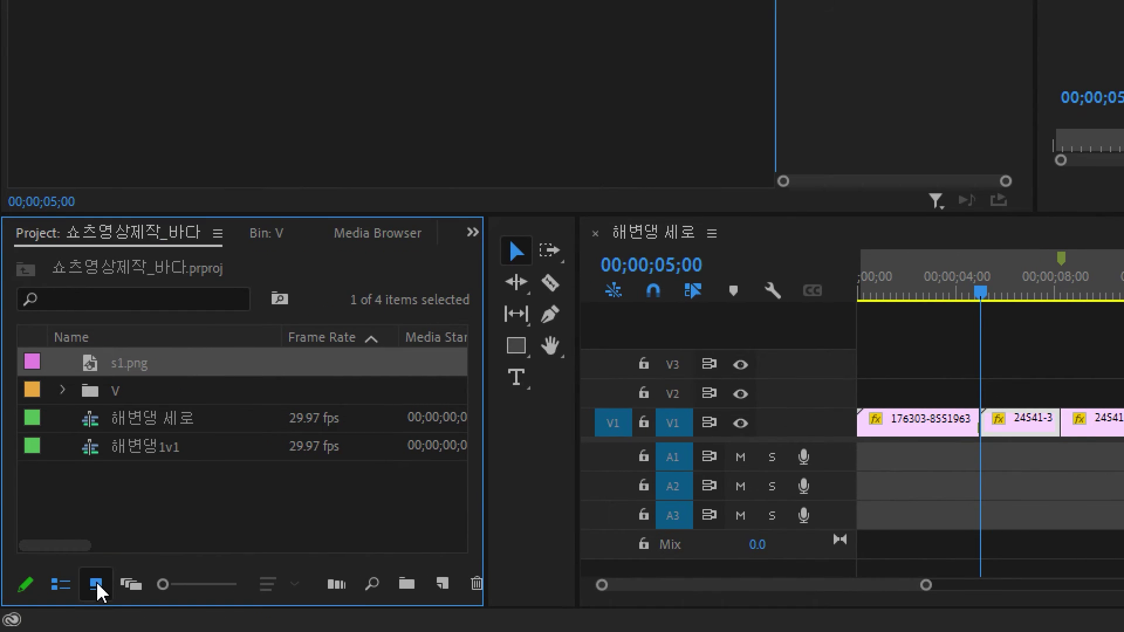
Switch the Project panel to Icon View and load s1.png in the Source Monitor.
{"action": "left_click", "coordinate": [95, 584]}
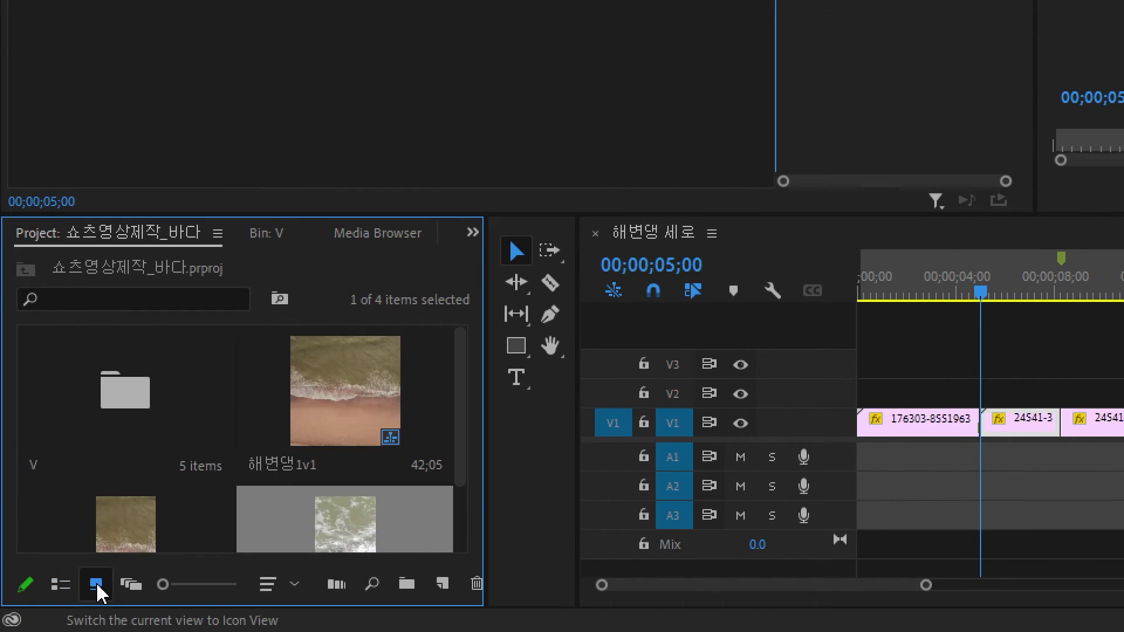
{"action": "scroll", "coordinate": [276, 489], "scroll_direction": "down", "scroll_amount": 2}
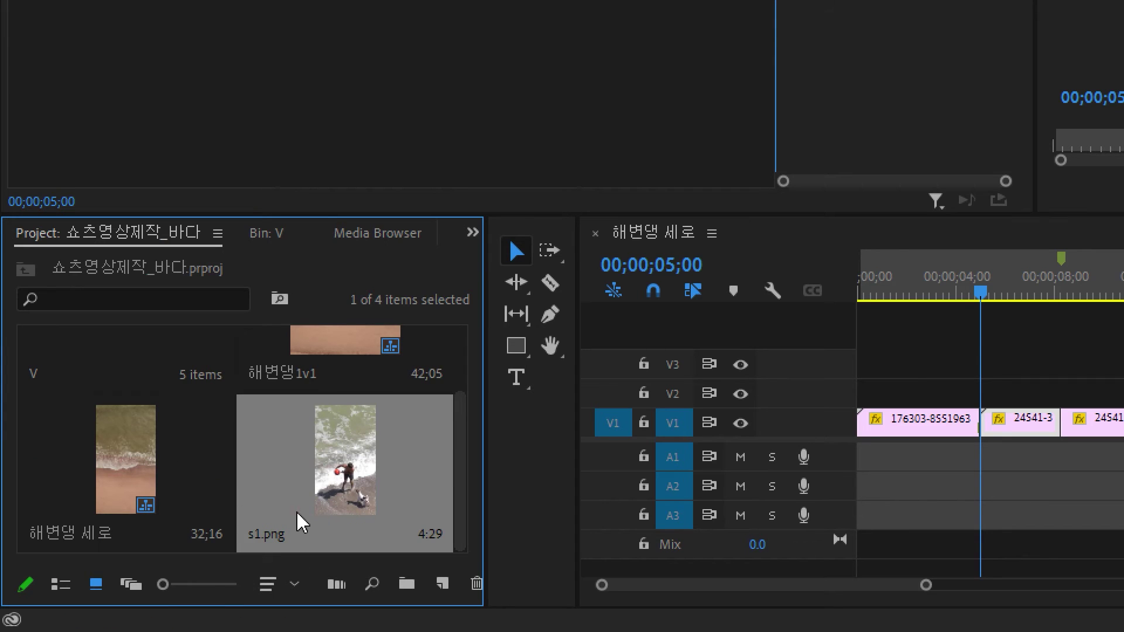
{"action": "double_click", "coordinate": [338, 471]}
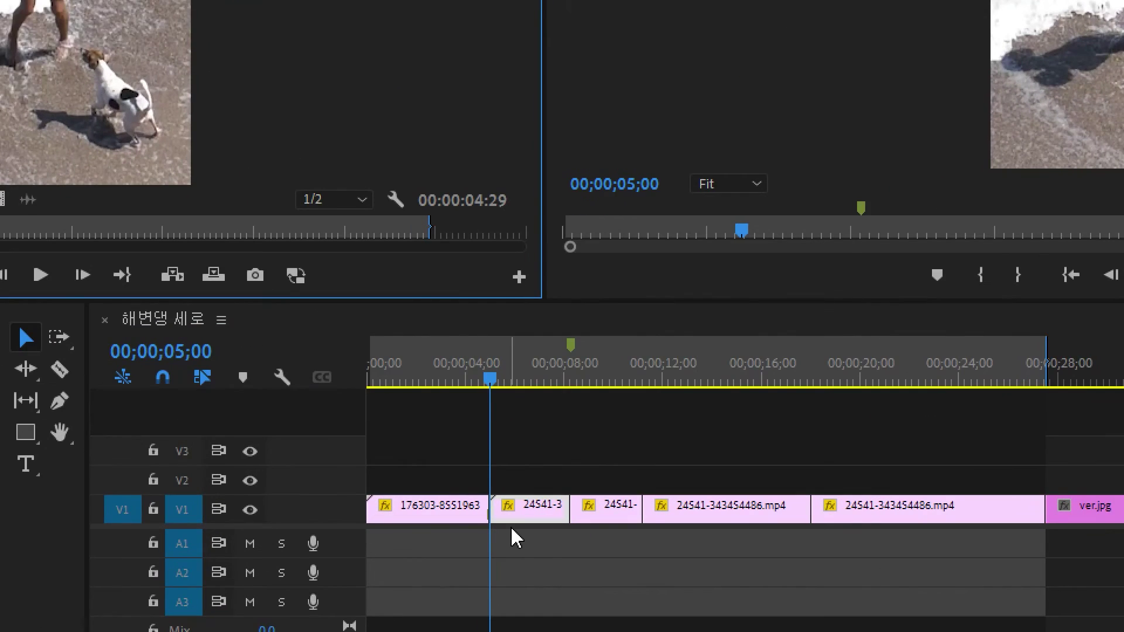
{"action": "left_click", "coordinate": [522, 518]}
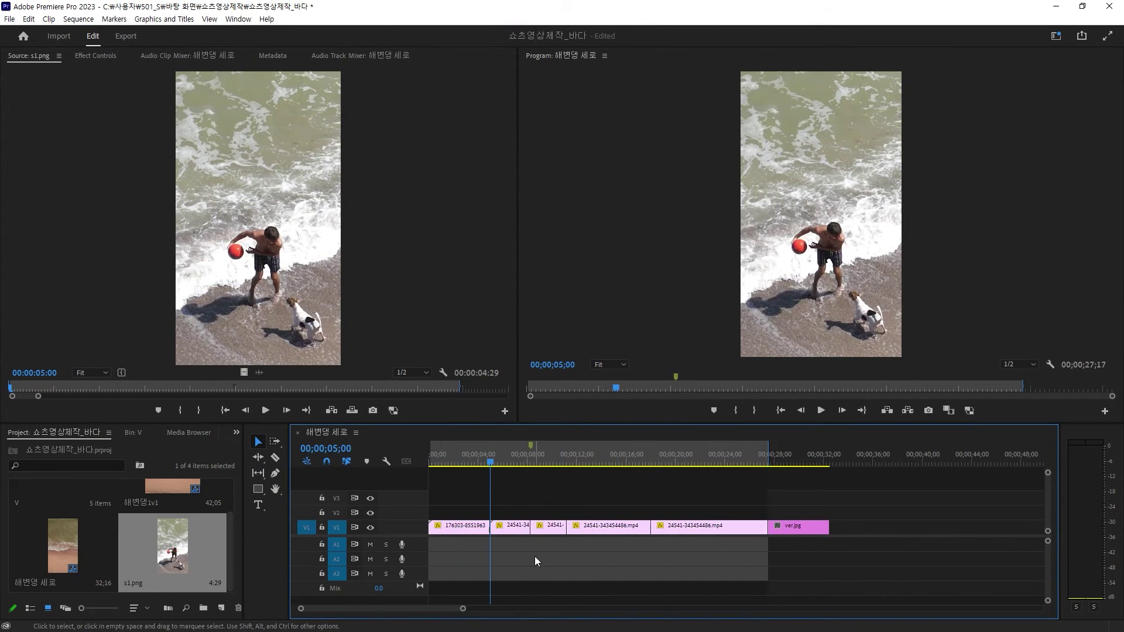
Clear the sequence in/out points, insert s1.png at 00;00;05;00, and select the inserted still.
{"action": "right_click", "coordinate": [577, 457]}
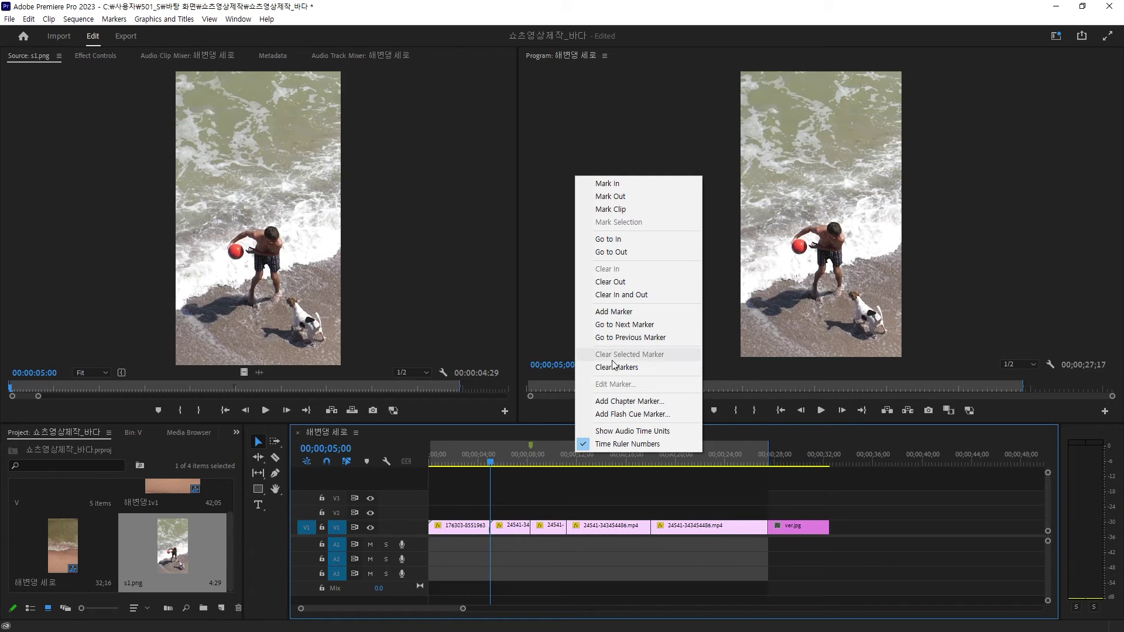
{"action": "left_click", "coordinate": [621, 294]}
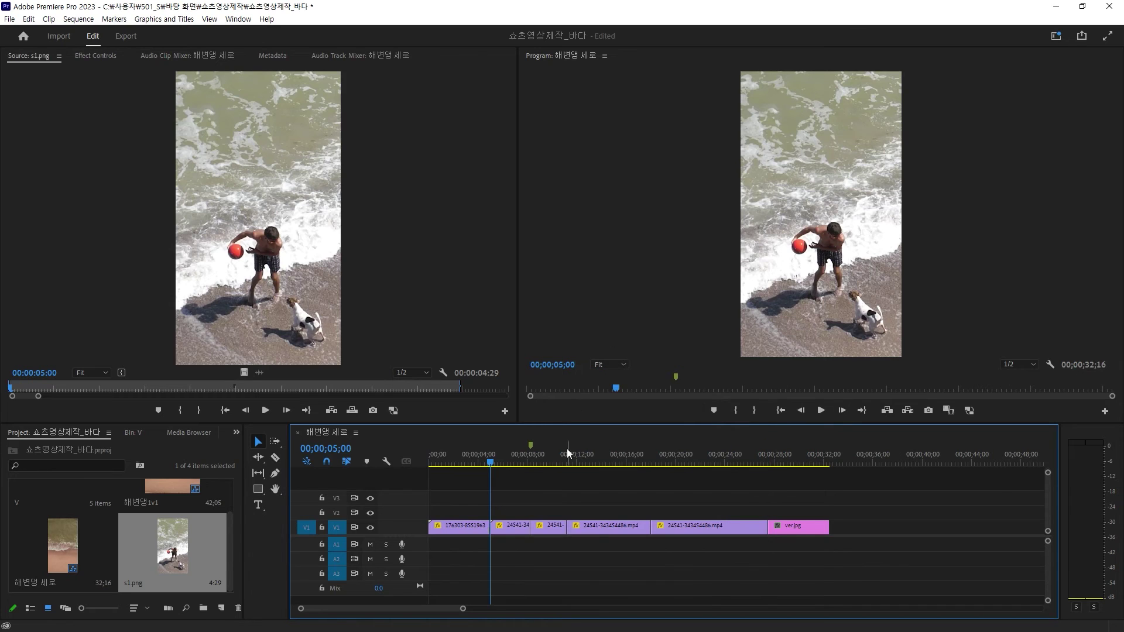
{"action": "key", "text": "comma"}
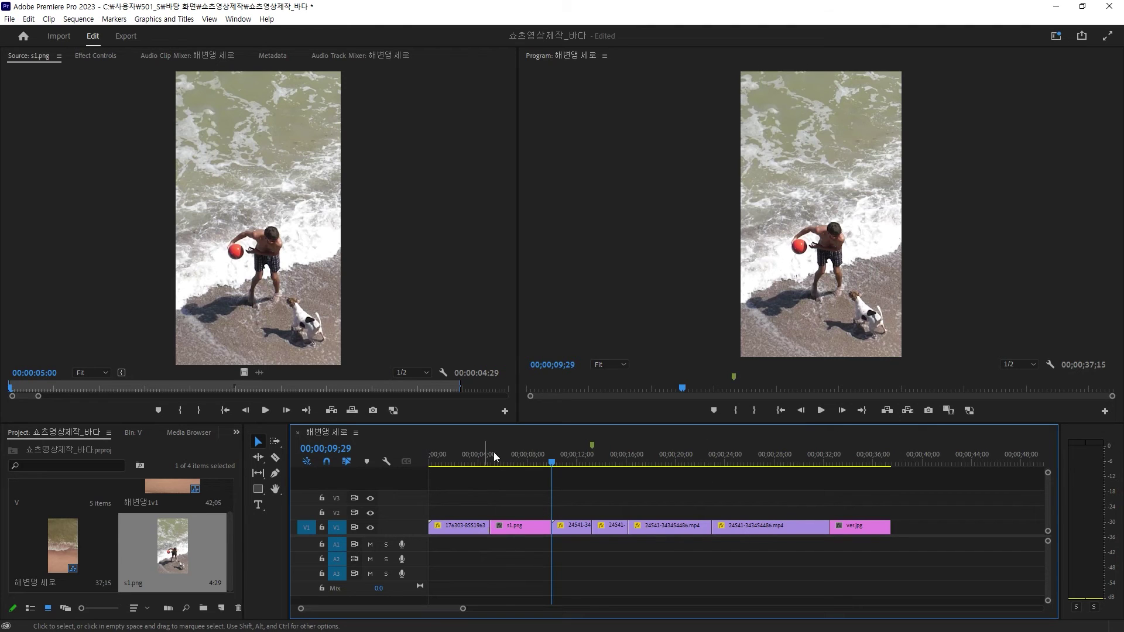
{"action": "mouse_move", "coordinate": [519, 462]}
{"action": "left_mouse_down"}
{"action": "mouse_move", "coordinate": [488, 464]}
{"action": "mouse_move", "coordinate": [509, 457]}
{"action": "left_mouse_up"}
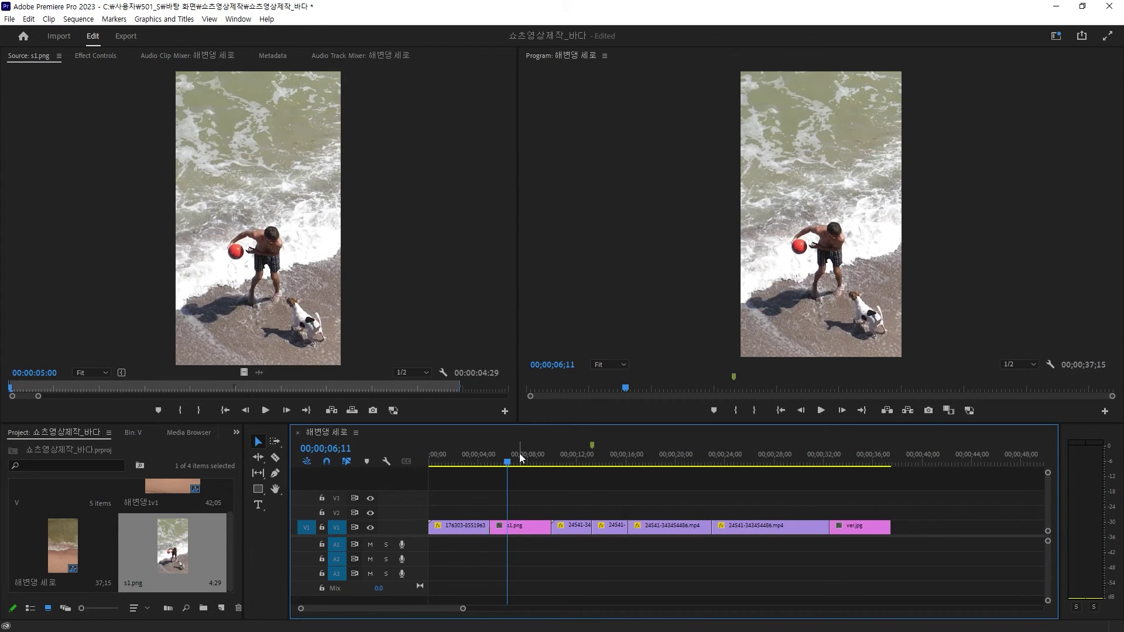
{"action": "mouse_move", "coordinate": [508, 462]}
{"action": "left_mouse_down"}
{"action": "mouse_move", "coordinate": [550, 458]}
{"action": "mouse_move", "coordinate": [458, 454]}
{"action": "mouse_move", "coordinate": [574, 444]}
{"action": "mouse_move", "coordinate": [535, 444]}
{"action": "mouse_move", "coordinate": [550, 443]}
{"action": "left_mouse_up"}
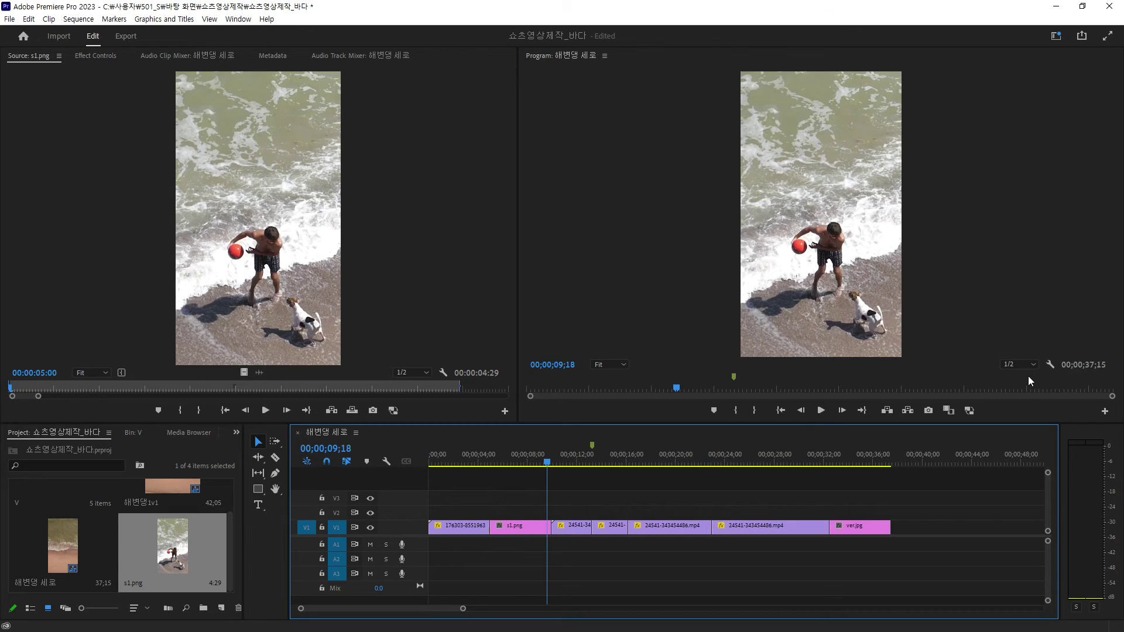
{"action": "mouse_move", "coordinate": [548, 462]}
{"action": "left_mouse_down"}
{"action": "mouse_move", "coordinate": [508, 462]}
{"action": "mouse_move", "coordinate": [520, 466]}
{"action": "left_mouse_up"}
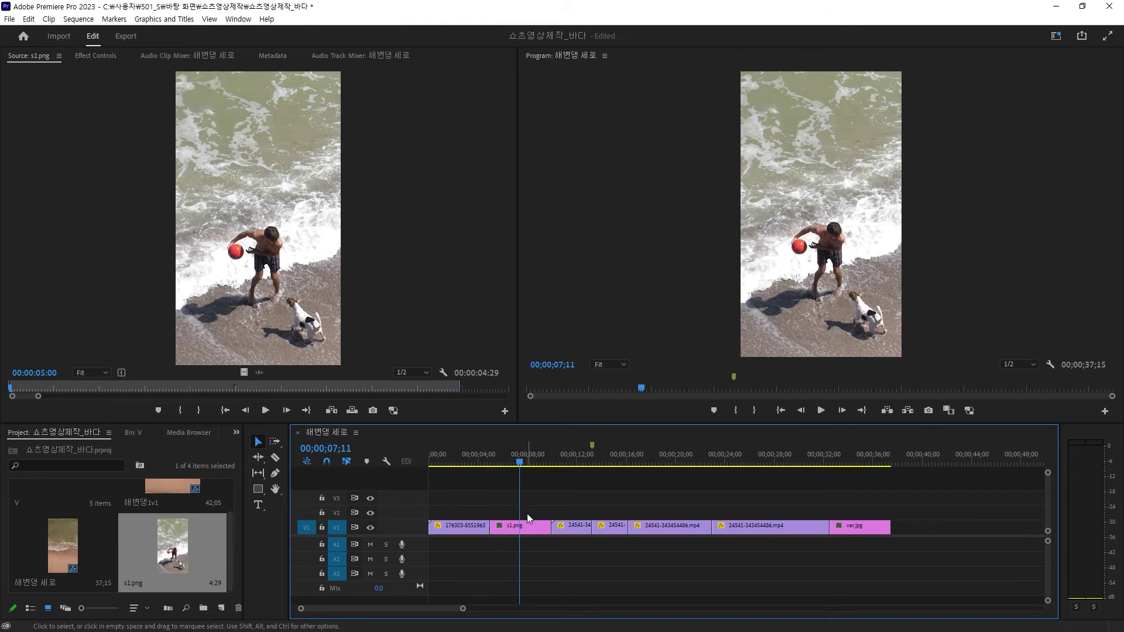
{"action": "left_click", "coordinate": [525, 528]}
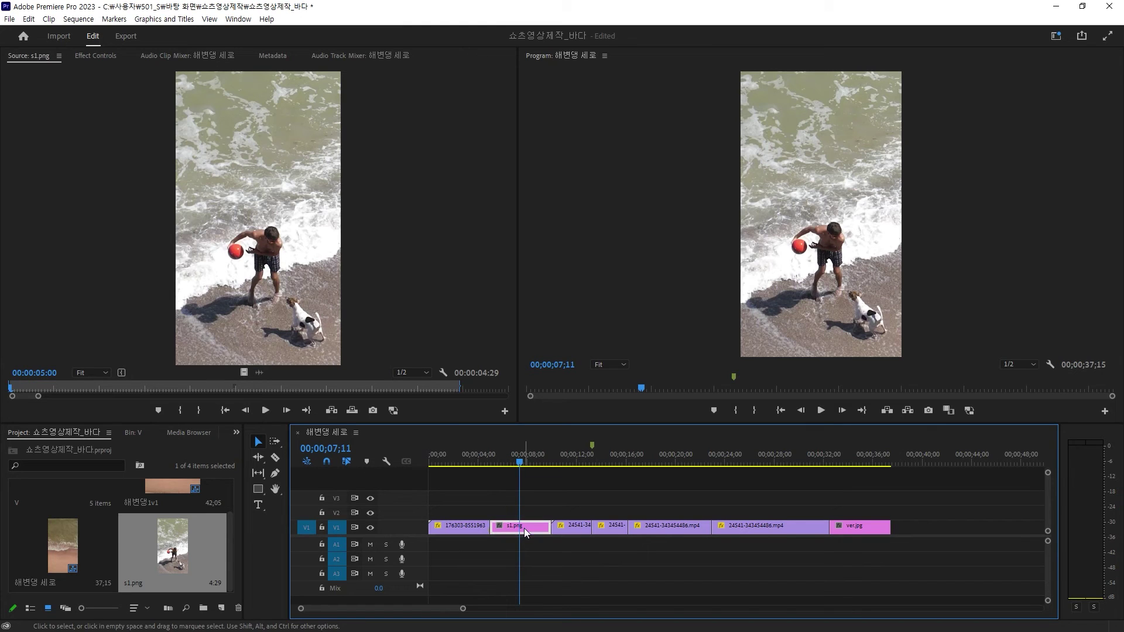
Show s1.png's Motion properties (Position 540, 960, Scale 100) in Effect Controls.
{"action": "left_click", "coordinate": [110, 55]}
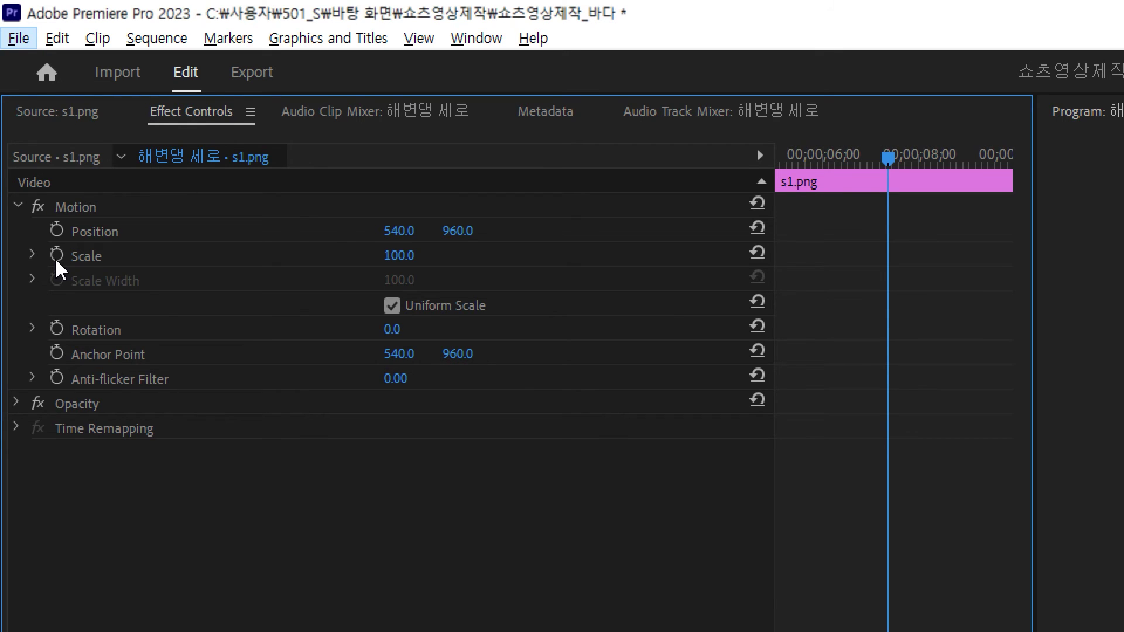
Enable Scale animation on s1.png with a 100 keyframe, then step back near the clip's start.
{"action": "left_click", "coordinate": [57, 259]}
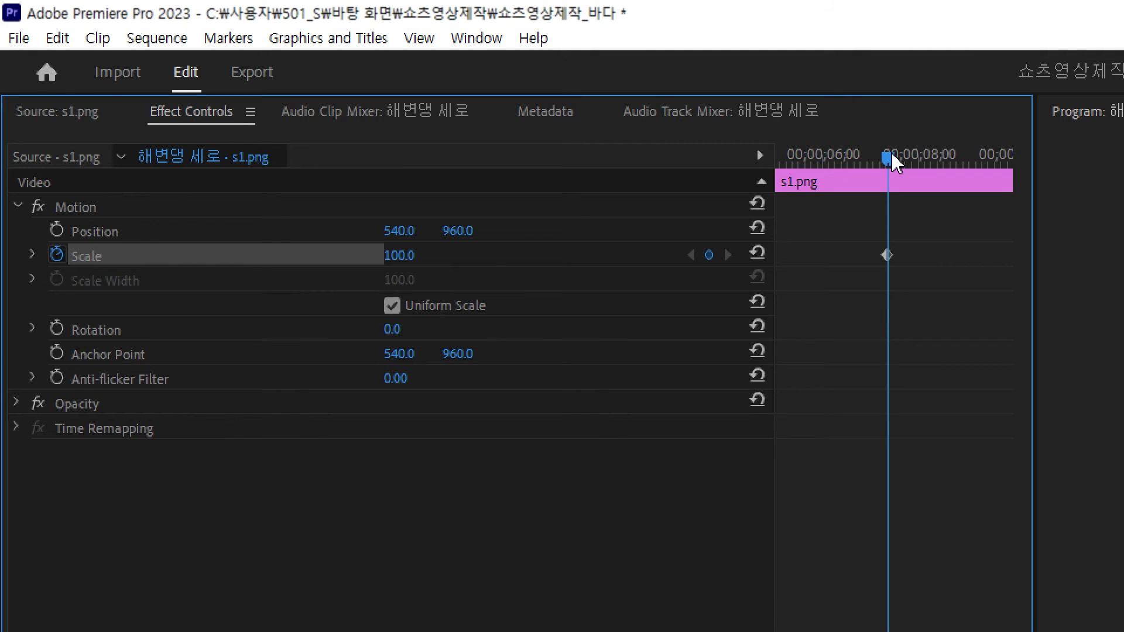
{"action": "key", "text": "Home"}
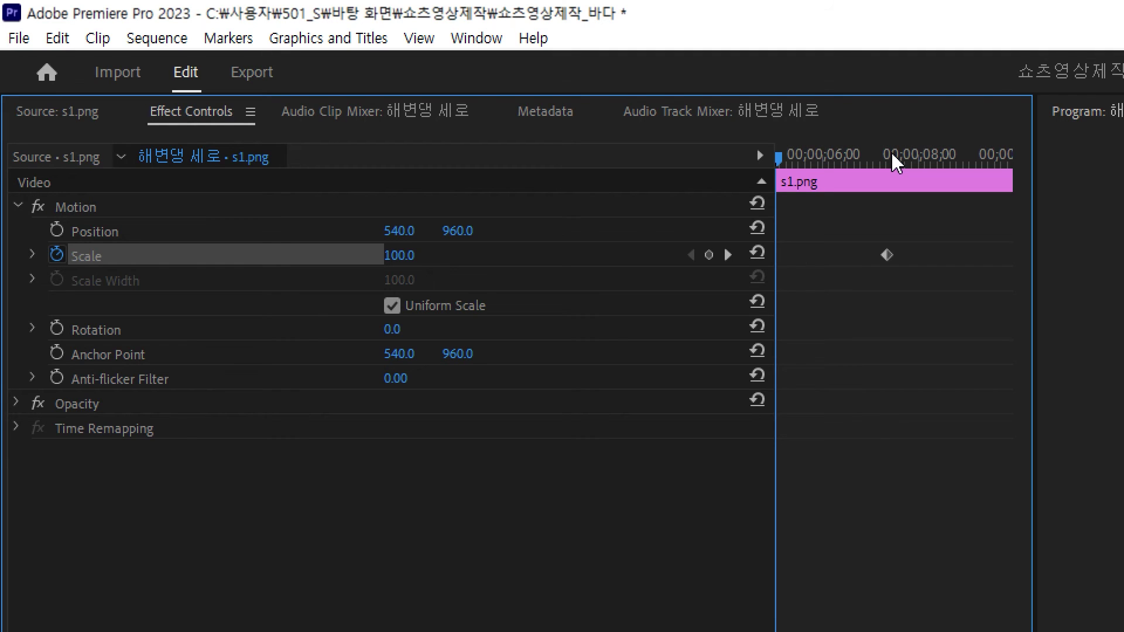
{"action": "key", "text": "Right"}
{"action": "key", "text": "Right"}
{"action": "key", "text": "Right"}
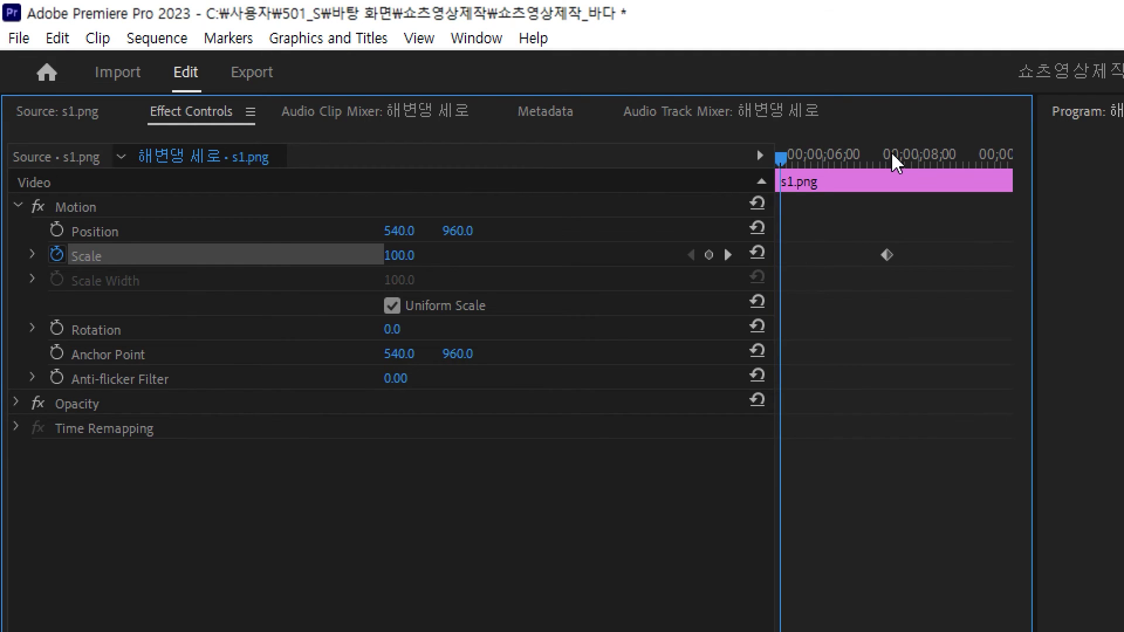
{"action": "key", "text": "Right"}
{"action": "key", "text": "Right"}
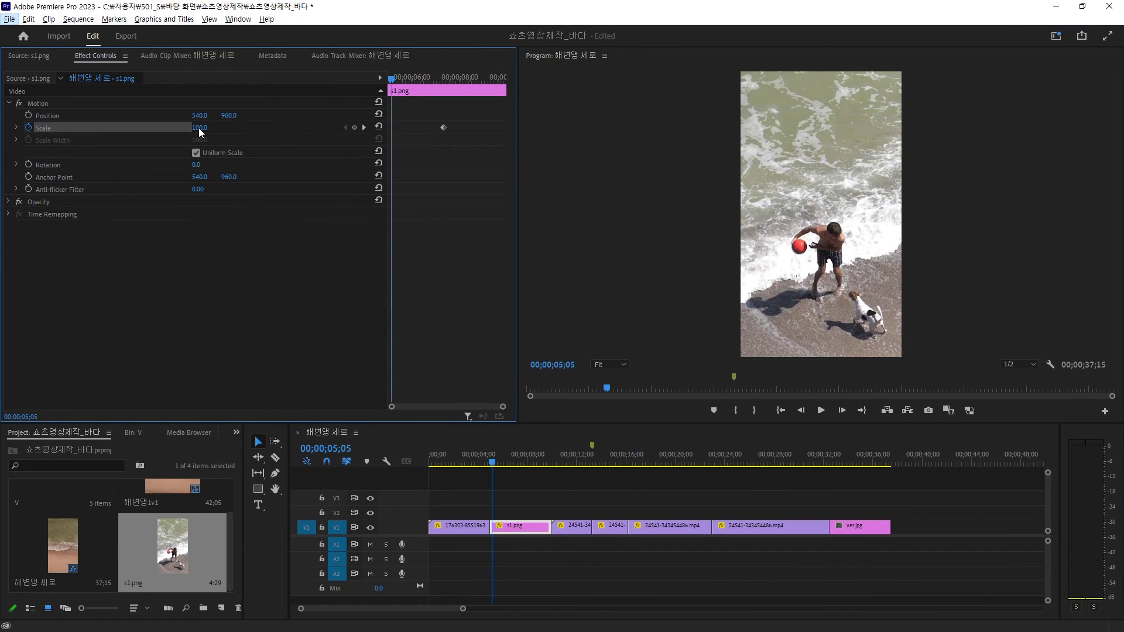
Add a Scale keyframe of 190 at s1.png's start and preview the zoom-out to 100.
{"action": "left_click", "coordinate": [199, 132]}
{"action": "type", "text": "158"}
{"action": "key", "text": "Return"}
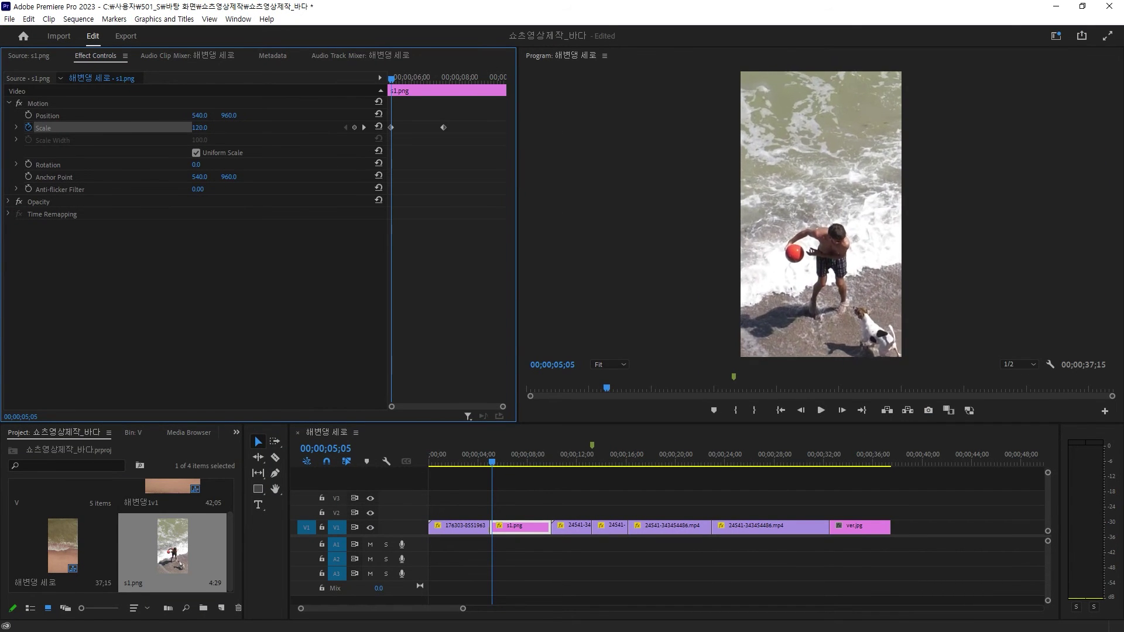
{"action": "type", "text": "190"}
{"action": "key", "text": "Return"}
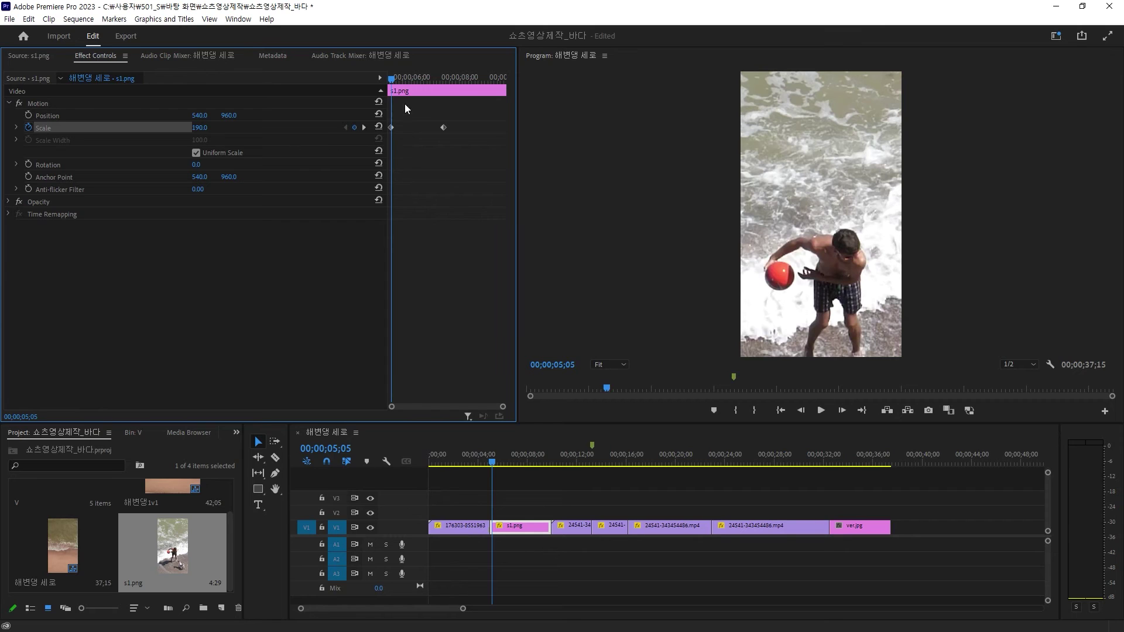
{"action": "left_click", "coordinate": [390, 78]}
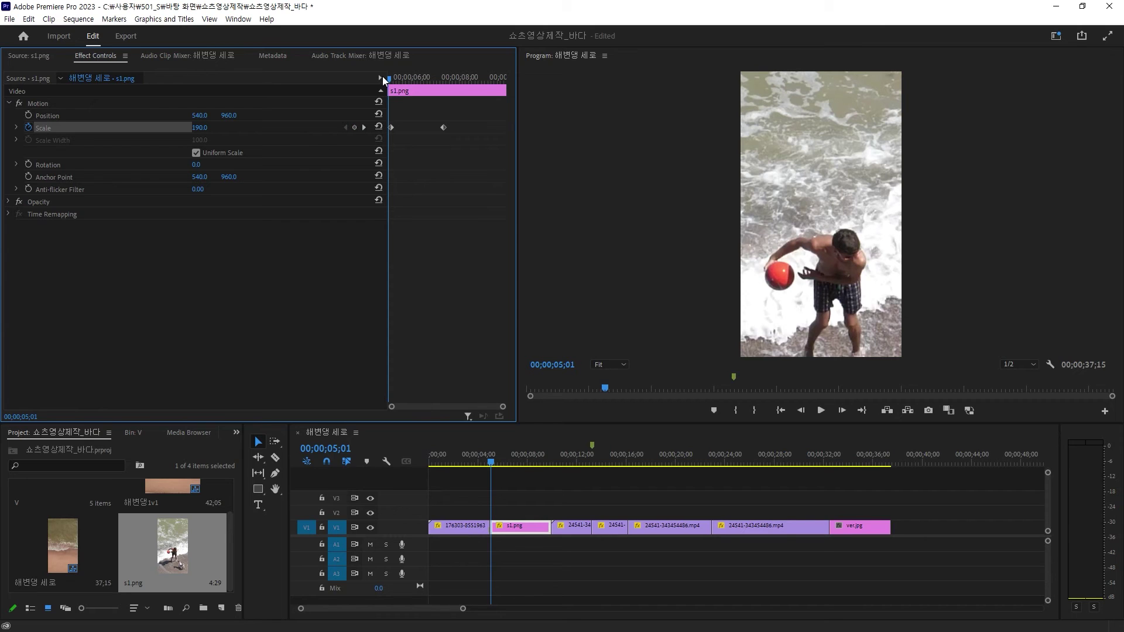
{"action": "mouse_move", "coordinate": [385, 76]}
{"action": "left_mouse_down"}
{"action": "mouse_move", "coordinate": [418, 82]}
{"action": "mouse_move", "coordinate": [391, 90]}
{"action": "left_mouse_up"}
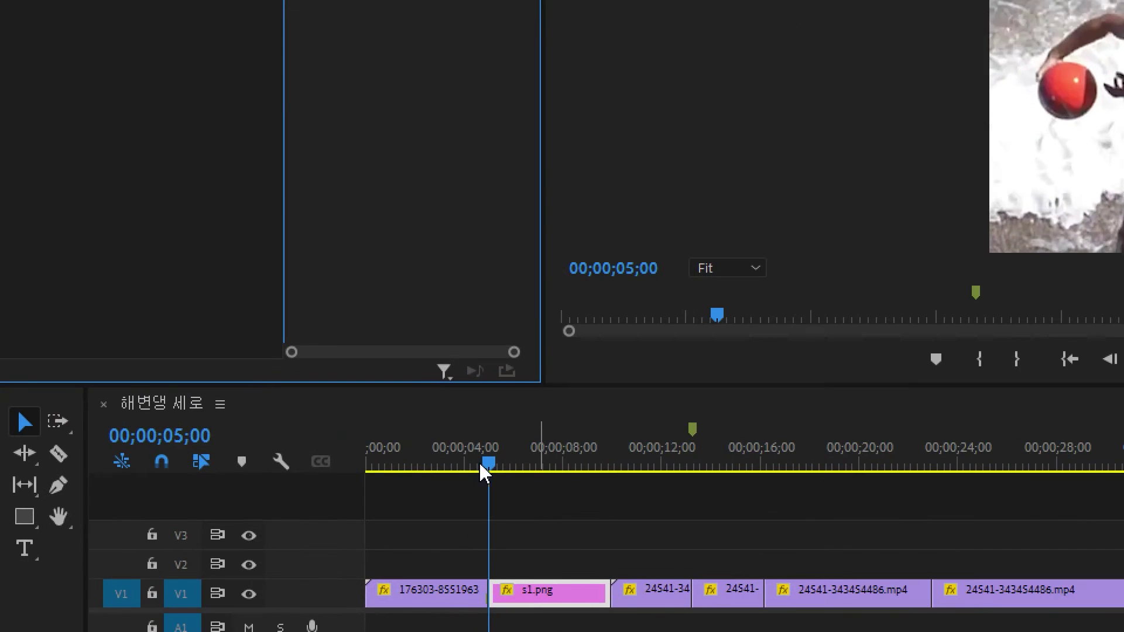
Mark 00;00;03;17 to 00;00;11;24 as the sequence's in/out range.
{"action": "left_click_drag", "start_coordinate": [466, 467], "coordinate": [474, 464]}
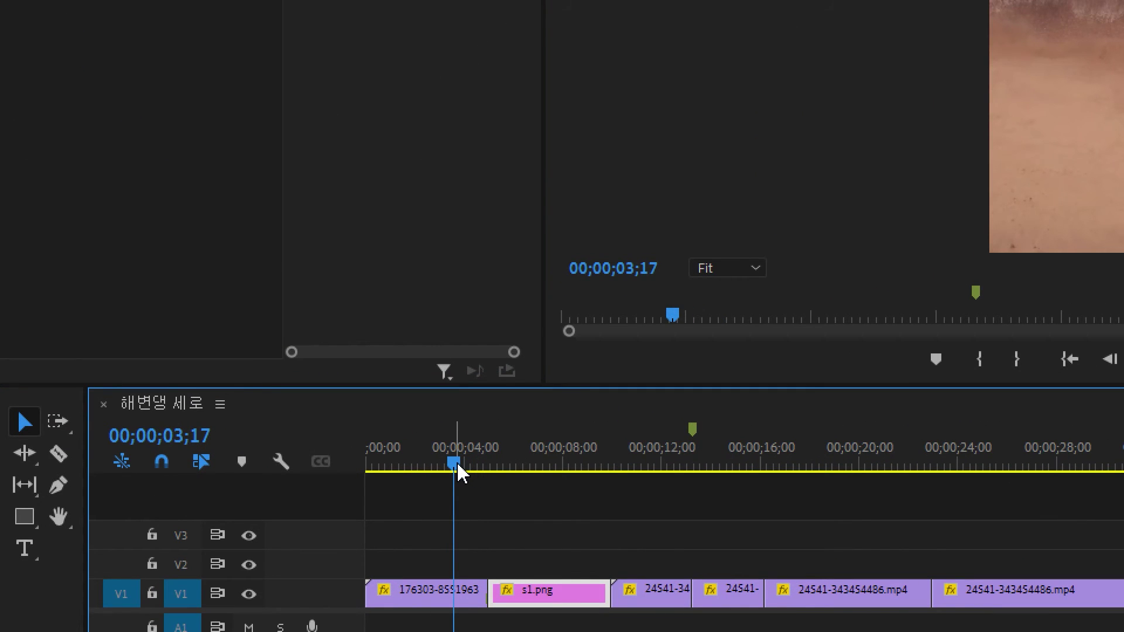
{"action": "key", "text": "i"}
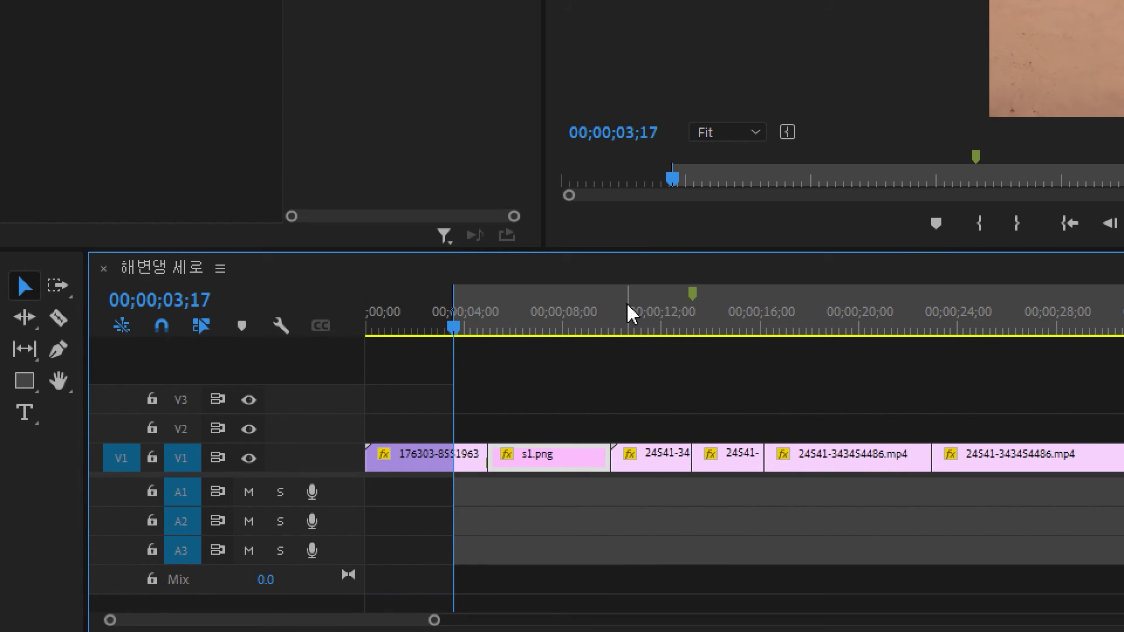
{"action": "left_click_drag", "start_coordinate": [628, 316], "coordinate": [658, 319]}
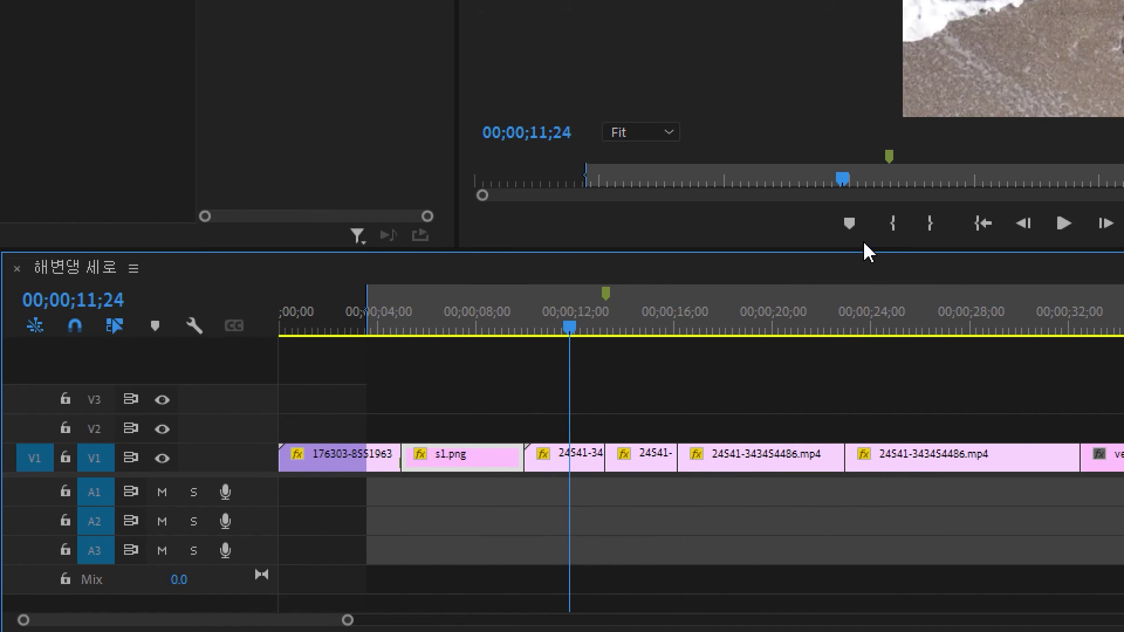
{"action": "left_click", "coordinate": [929, 228]}
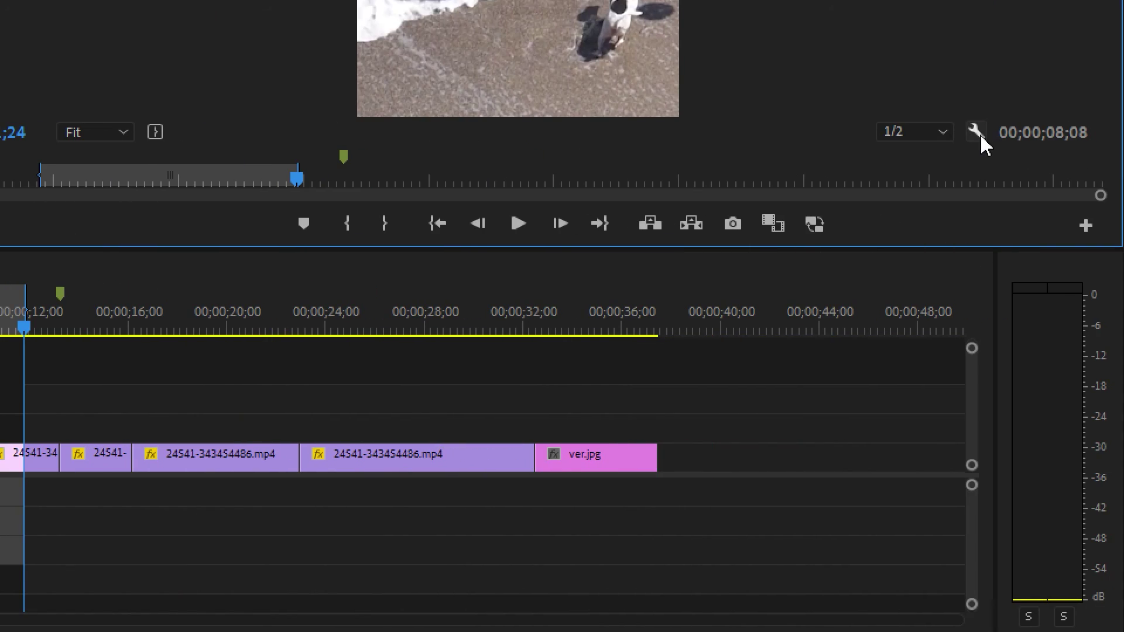
Turn on looped playback and play the marked range to check the s1.png zoom.
{"action": "left_click", "coordinate": [976, 133]}
{"action": "left_click", "coordinate": [872, 101]}
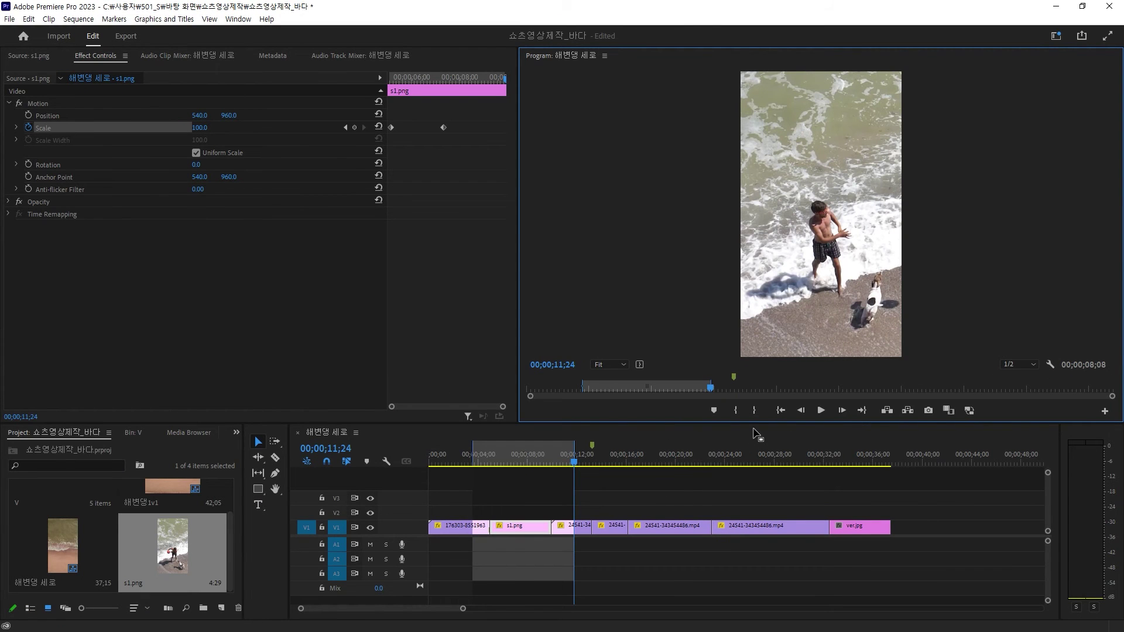
{"action": "left_click", "coordinate": [779, 411]}
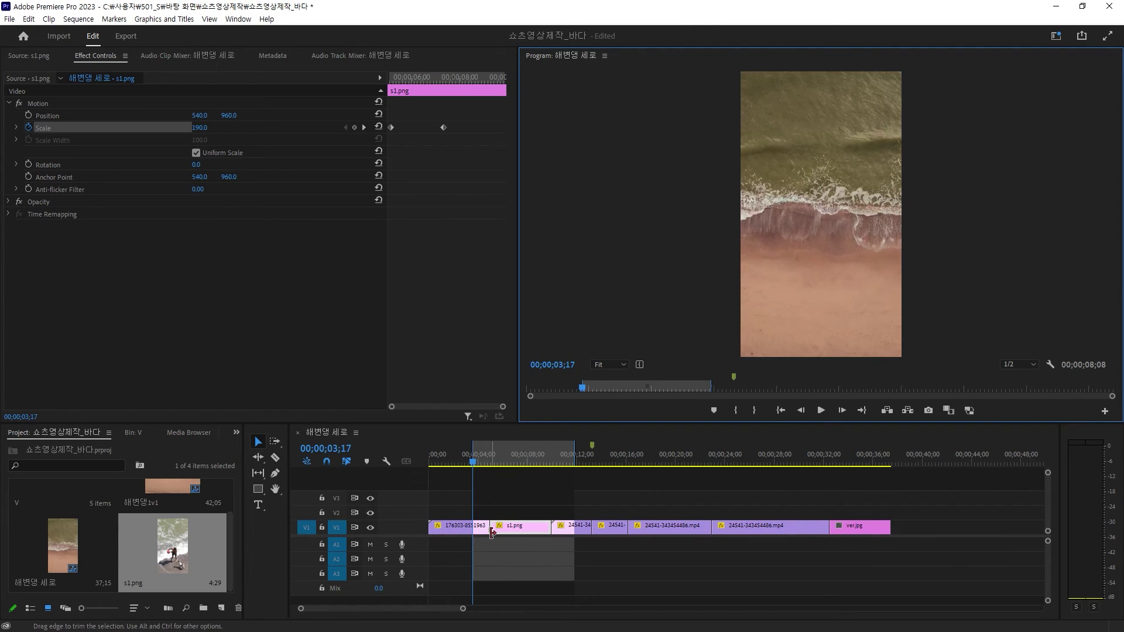
{"action": "left_click", "coordinate": [515, 570]}
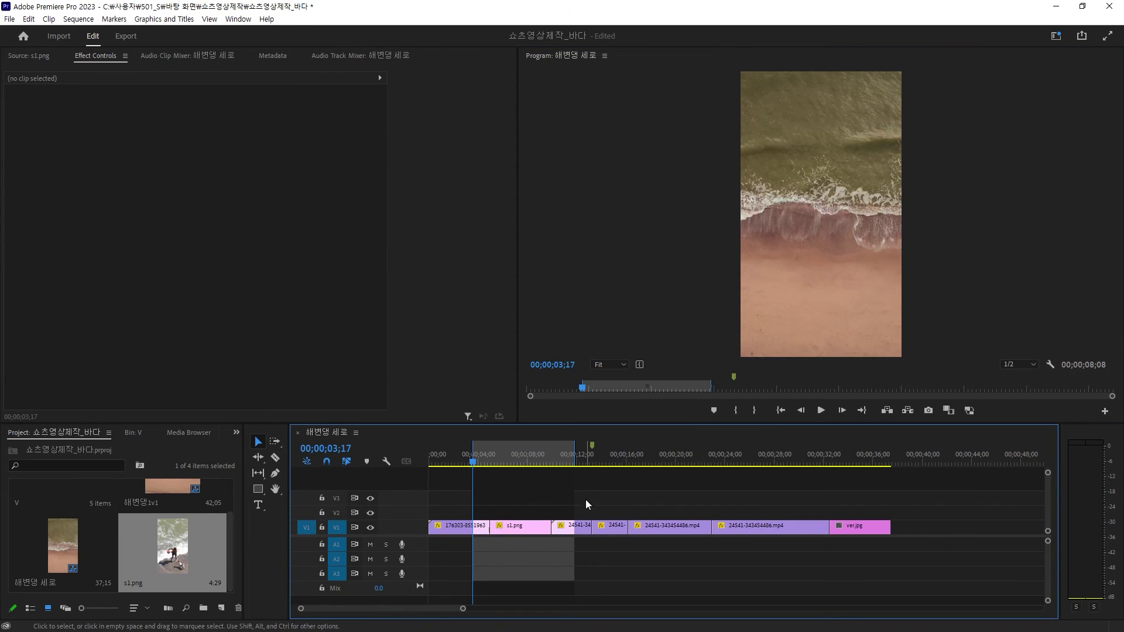
{"action": "left_click", "coordinate": [540, 529]}
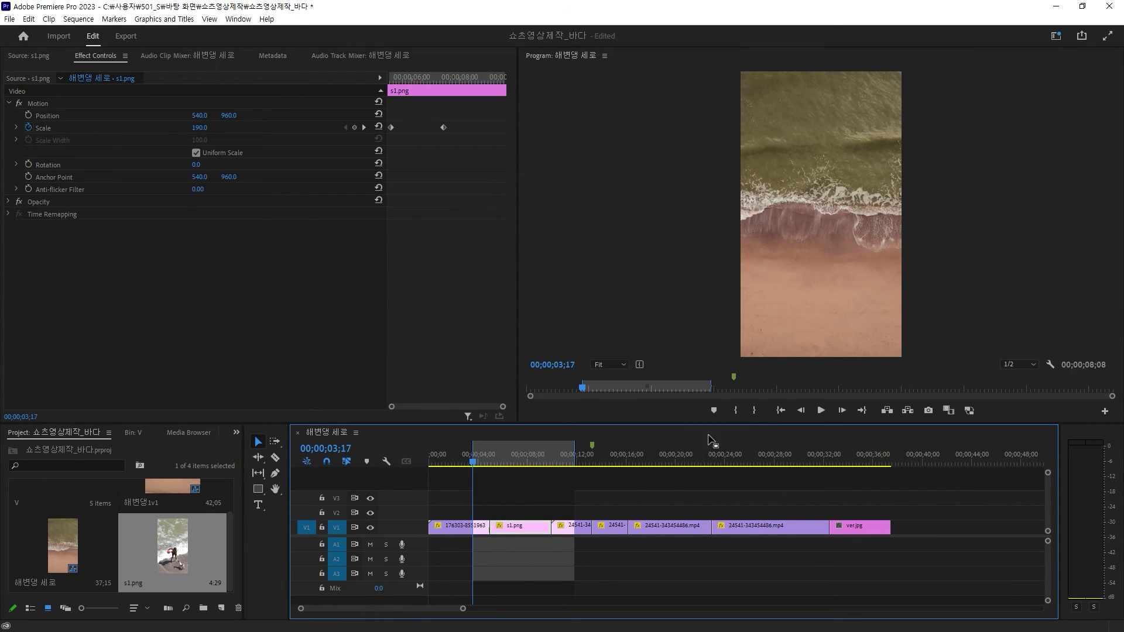
{"action": "left_click", "coordinate": [819, 411]}
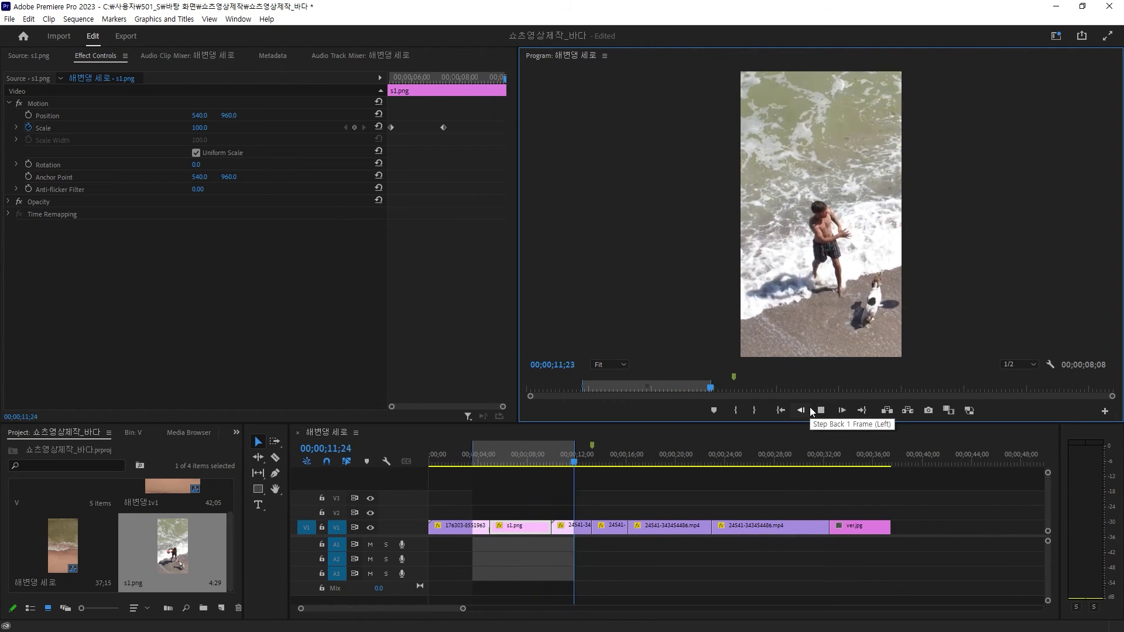
{"action": "left_click", "coordinate": [511, 529]}
Move the s1.png 100 Scale keyframe to about 06;10 so the zoom-out finishes sooner.
{"action": "left_click", "coordinate": [506, 463]}
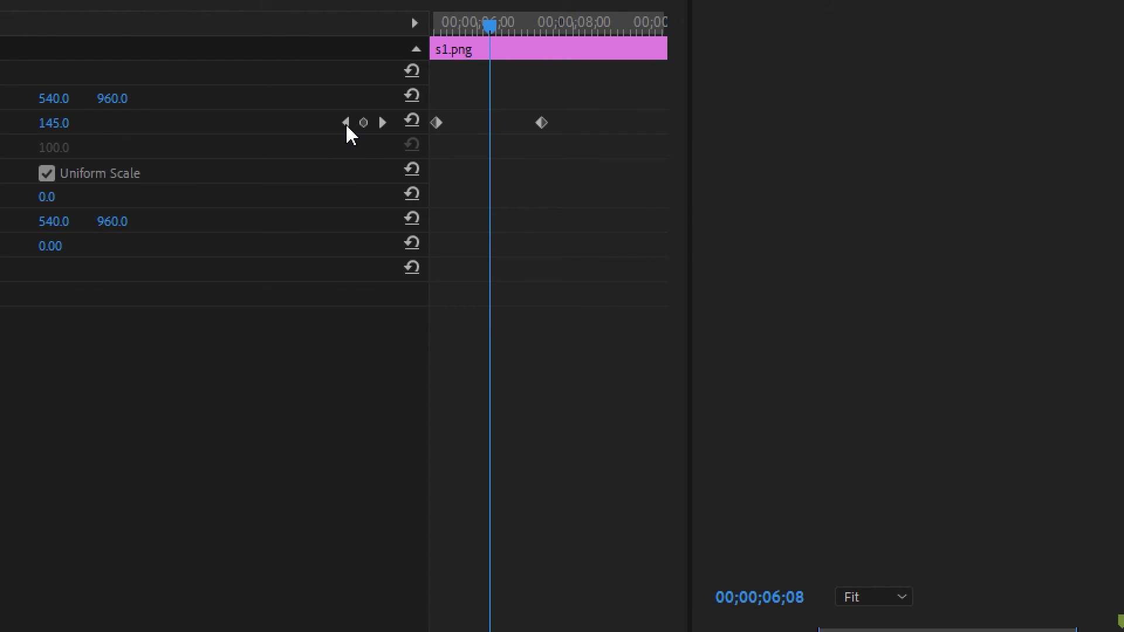
{"action": "left_click", "coordinate": [346, 123]}
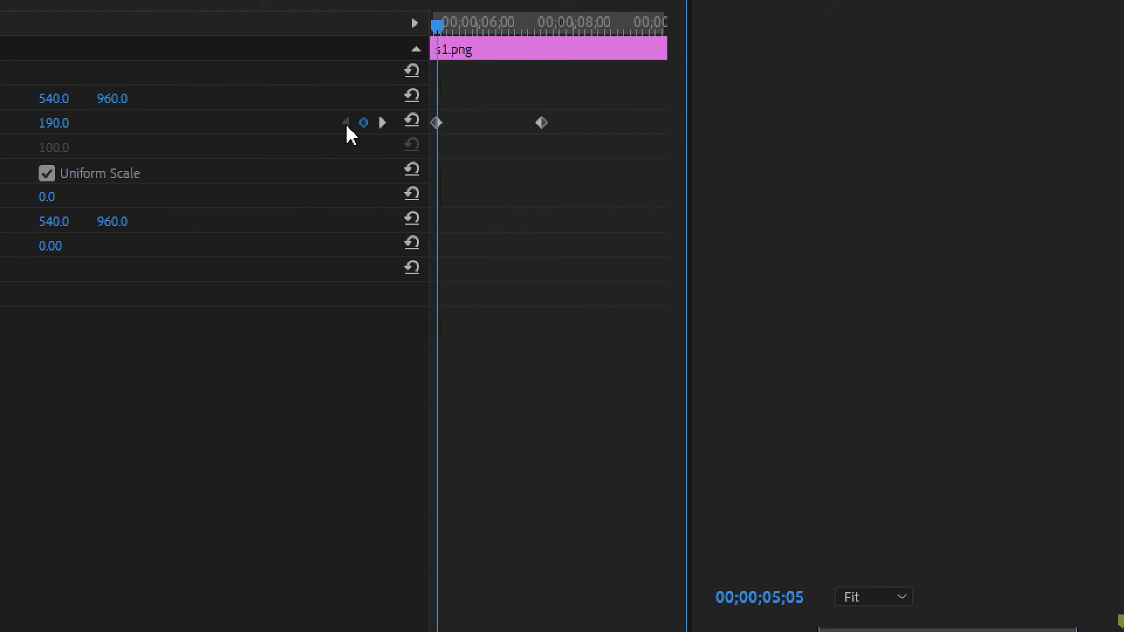
{"action": "left_click", "coordinate": [382, 123]}
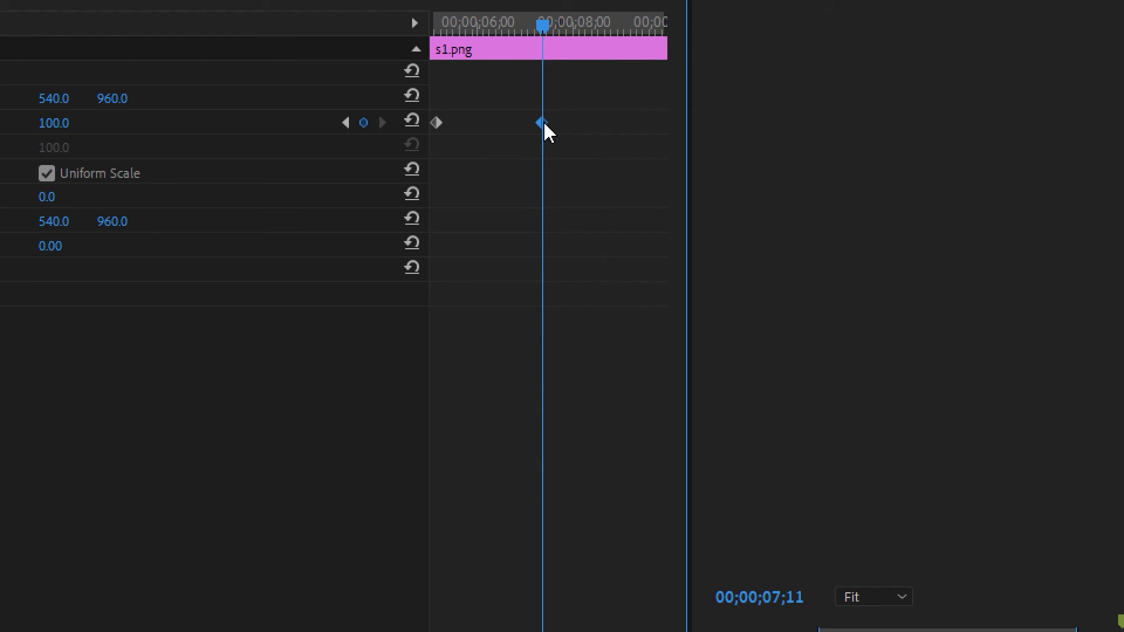
{"action": "left_click_drag", "start_coordinate": [540, 122], "coordinate": [491, 123]}
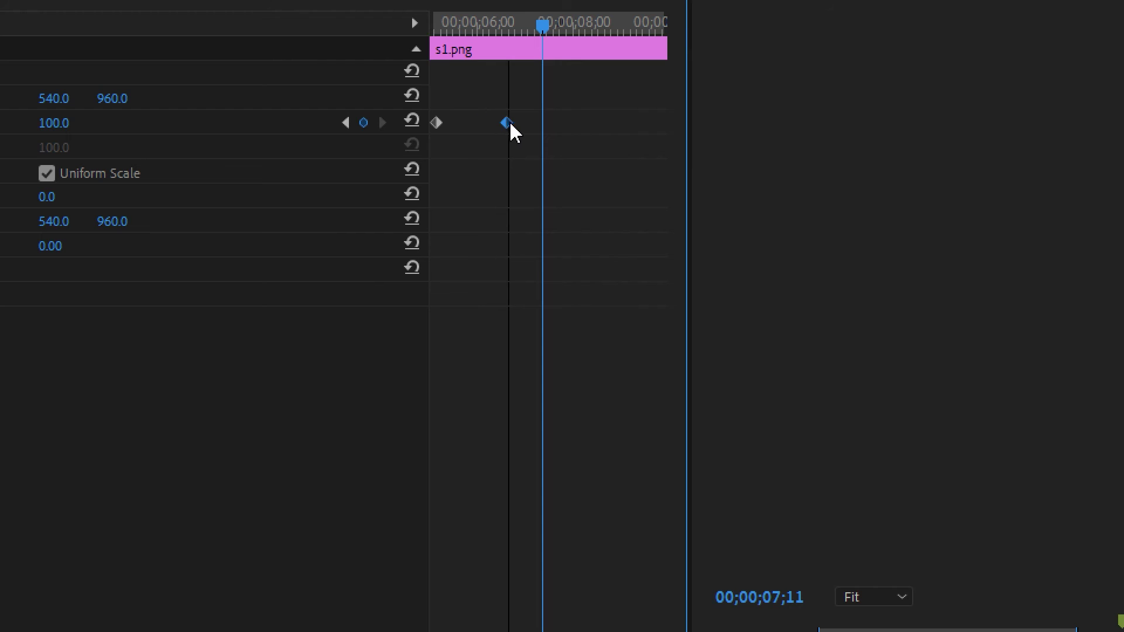
{"action": "mouse_move", "coordinate": [491, 124]}
{"action": "left_mouse_down"}
{"action": "mouse_move", "coordinate": [647, 128]}
{"action": "mouse_move", "coordinate": [479, 138]}
{"action": "mouse_move", "coordinate": [489, 143]}
{"action": "left_mouse_up"}
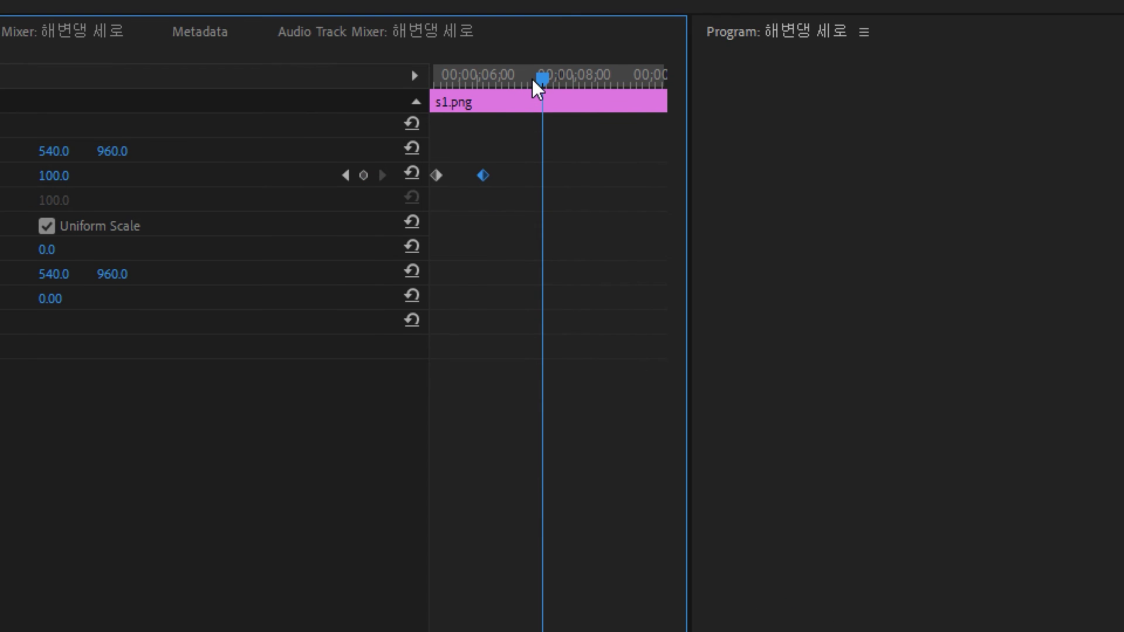
Preview the s1.png zoom from the start of the clip.
{"action": "left_click", "coordinate": [531, 78]}
{"action": "key", "text": "Up"}
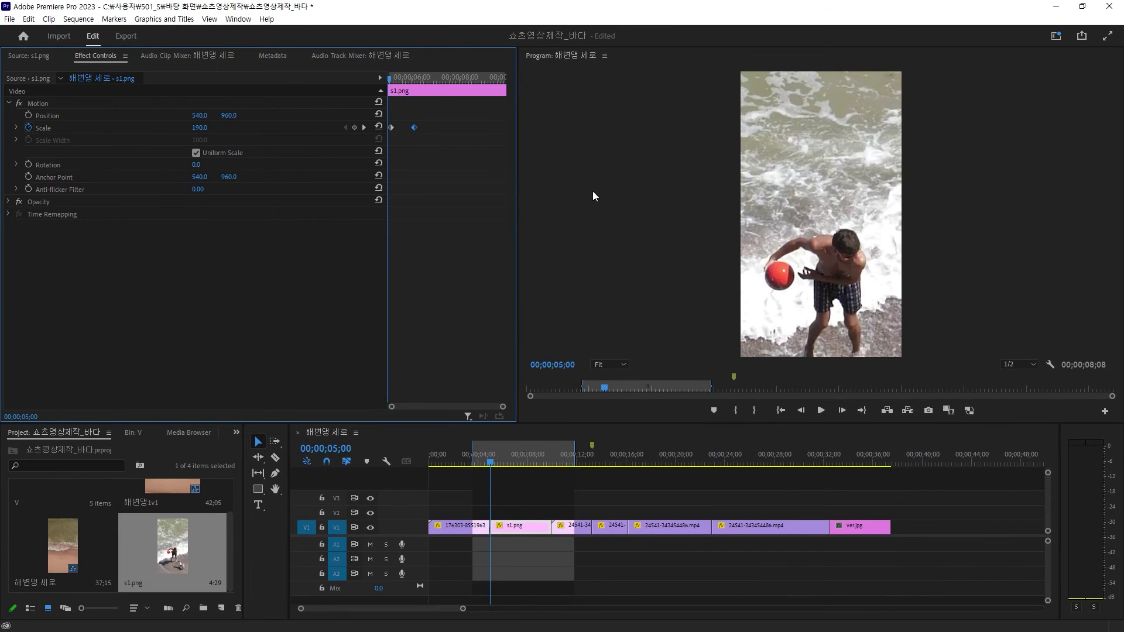
{"action": "left_click", "coordinate": [820, 410]}
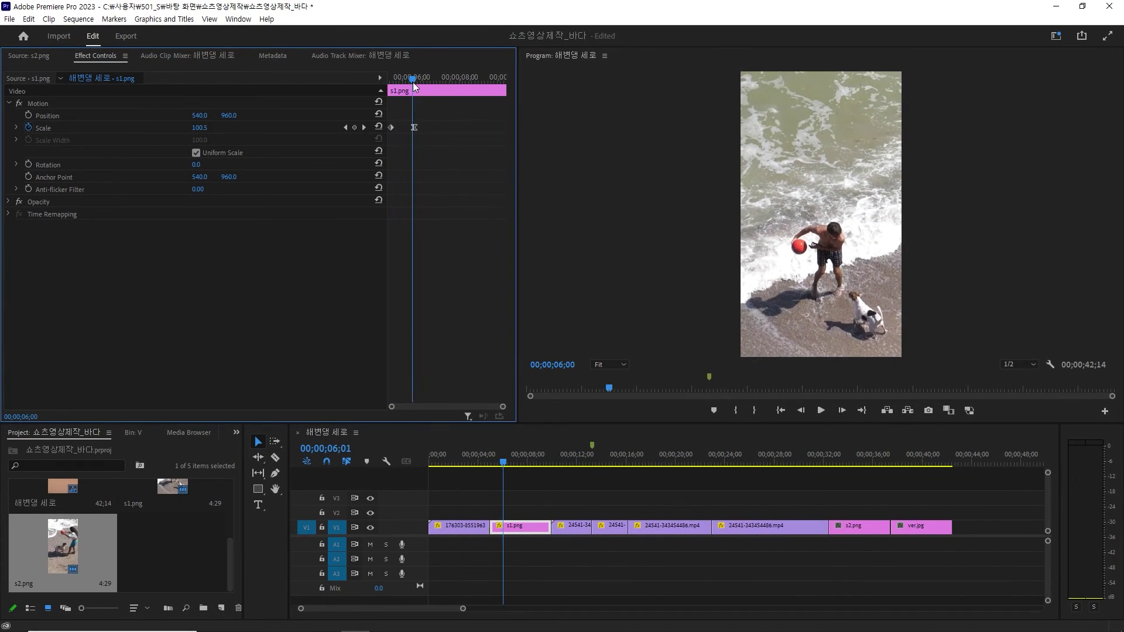
Check the s1.png scale near the zoom's end, then scrub through the dog footage around 8–14 seconds.
{"action": "left_click_drag", "start_coordinate": [413, 83], "coordinate": [423, 82]}
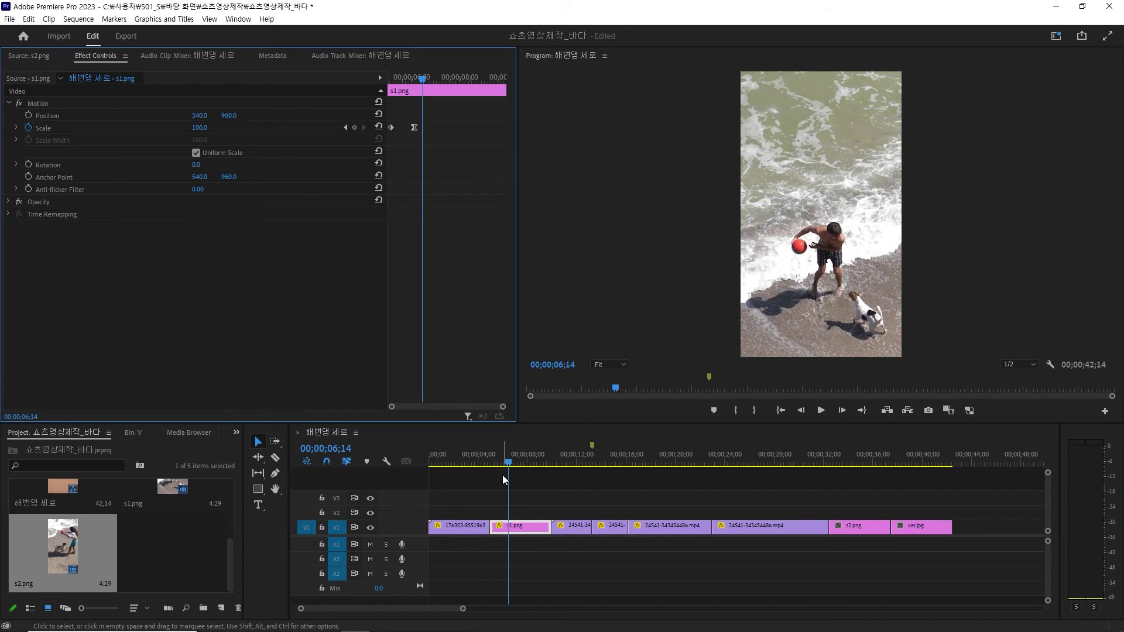
{"action": "left_click", "coordinate": [529, 461]}
{"action": "left_click_drag", "start_coordinate": [530, 461], "coordinate": [595, 461]}
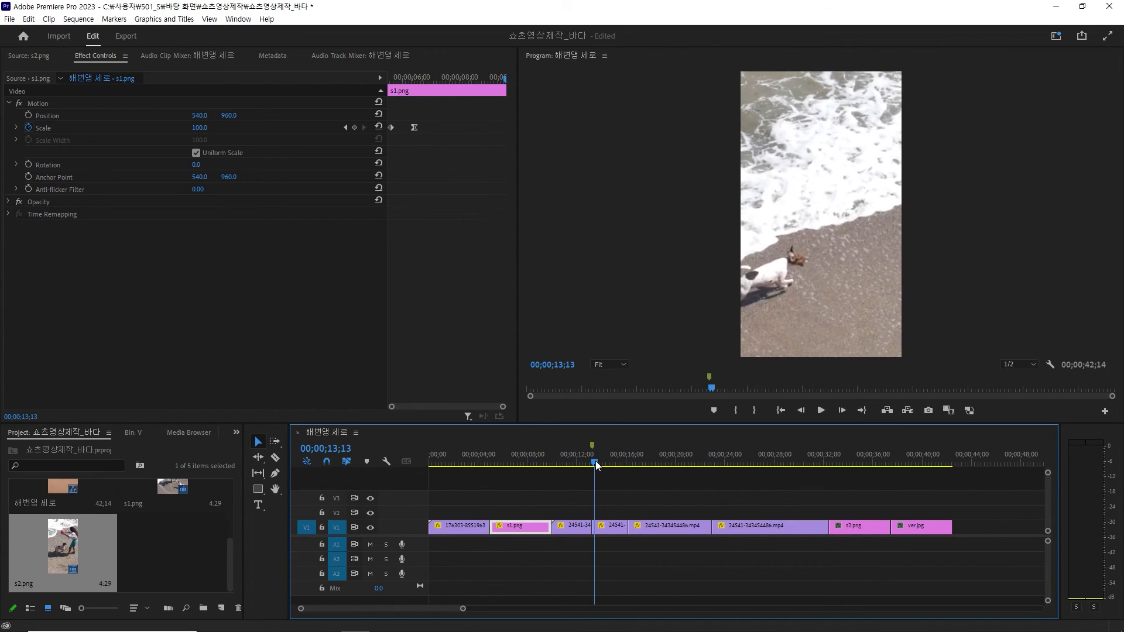
{"action": "left_click_drag", "start_coordinate": [595, 461], "coordinate": [615, 464]}
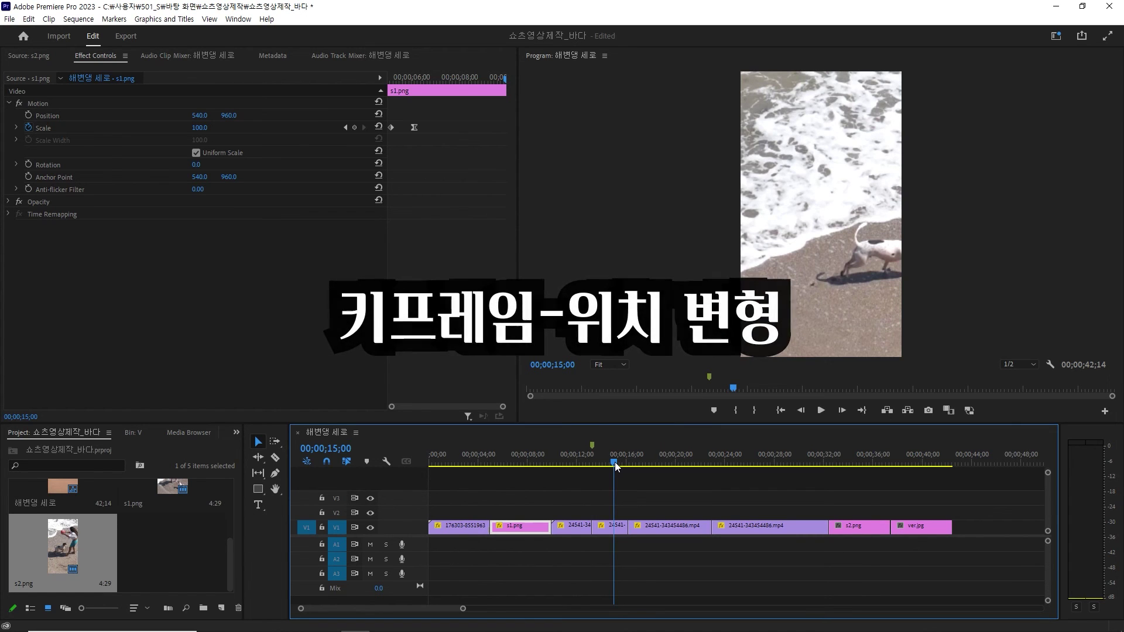
Select the short 24541-343454486.mp4 dog clip and scrub to 14;13 to see its Scale and Position.
{"action": "left_click_drag", "start_coordinate": [614, 462], "coordinate": [610, 464]}
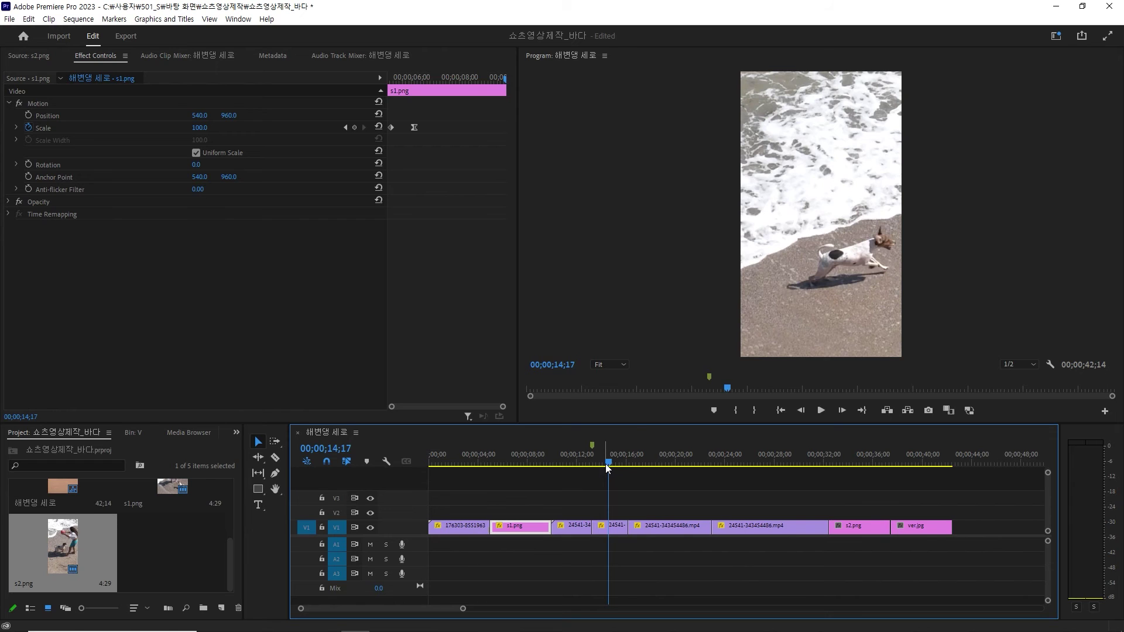
{"action": "left_click", "coordinate": [614, 528]}
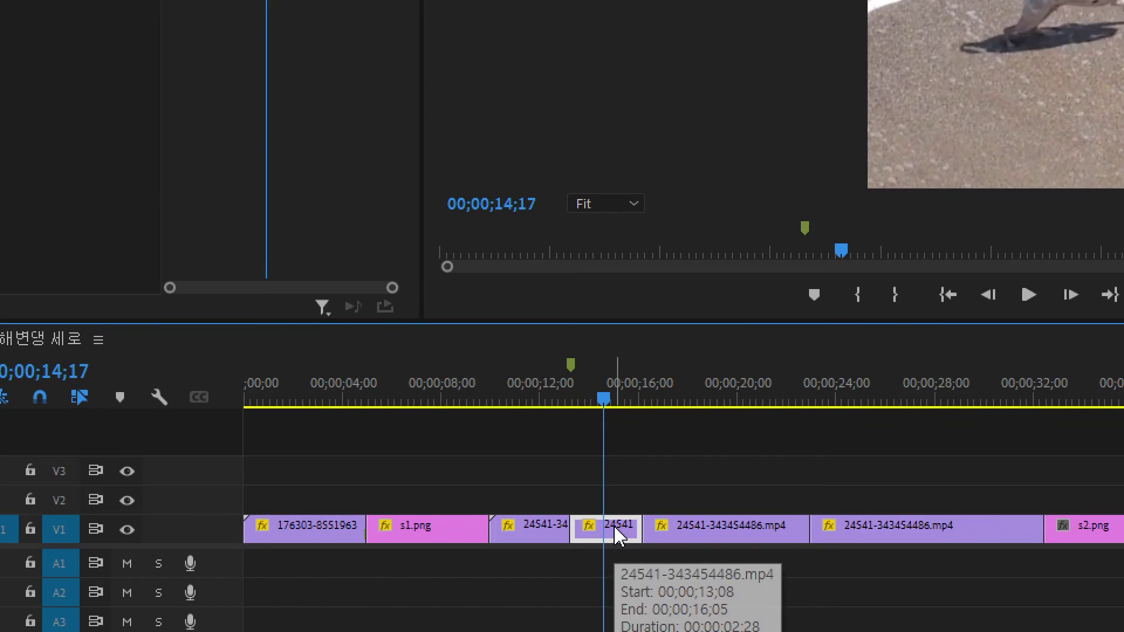
{"action": "left_click", "coordinate": [434, 403]}
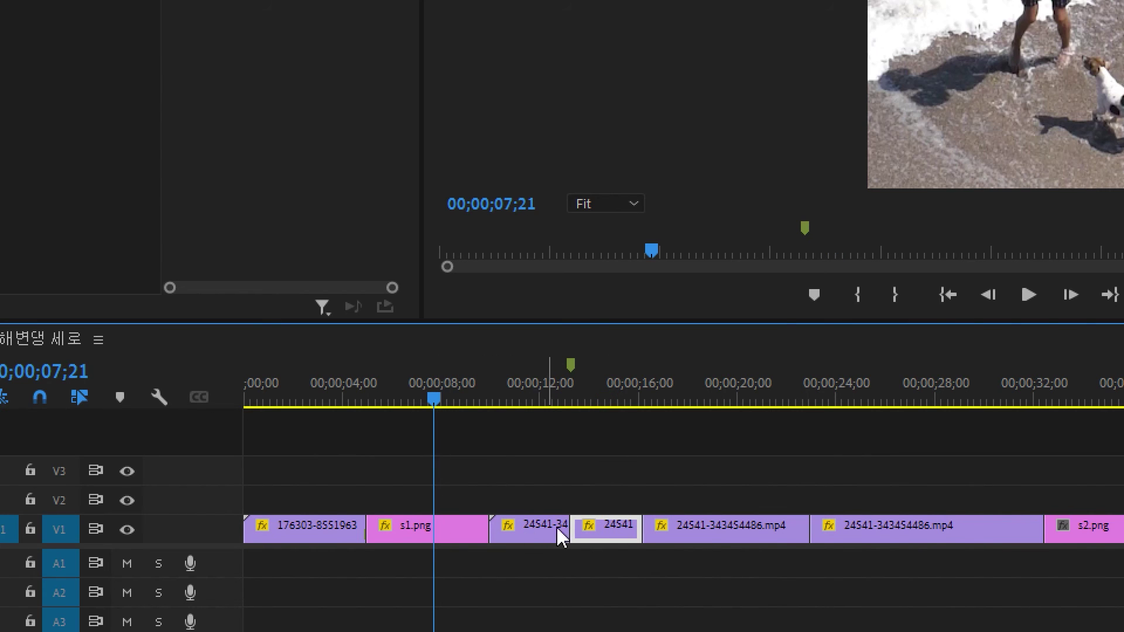
{"action": "left_click_drag", "start_coordinate": [531, 404], "coordinate": [599, 403]}
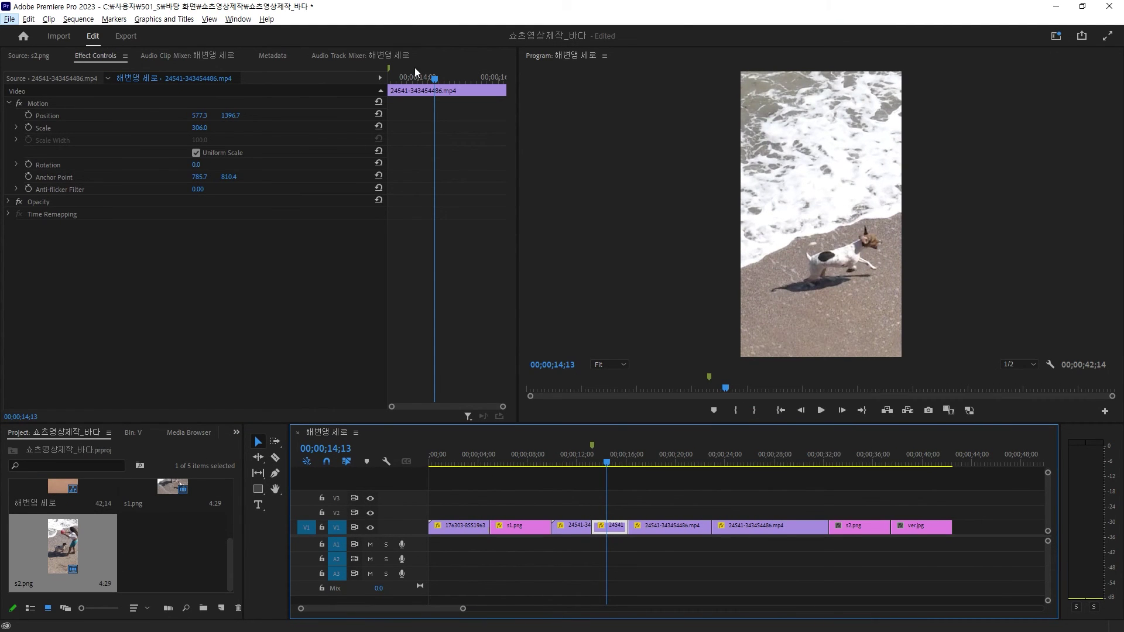
Set the dog clip's Position X to 510.3, testing end-frame values, and return to 14;00.
{"action": "mouse_move", "coordinate": [434, 78]}
{"action": "left_mouse_down"}
{"action": "mouse_move", "coordinate": [412, 80]}
{"action": "mouse_move", "coordinate": [486, 68]}
{"action": "mouse_move", "coordinate": [430, 73]}
{"action": "left_mouse_up"}
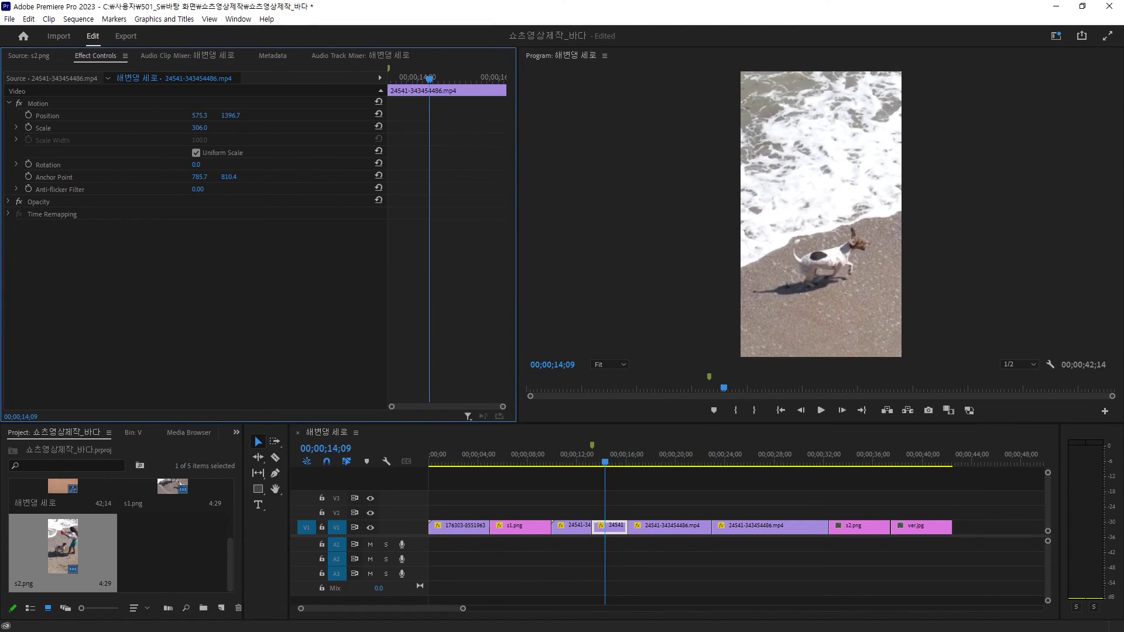
{"action": "left_click_drag", "start_coordinate": [199, 115], "coordinate": [462, 114]}
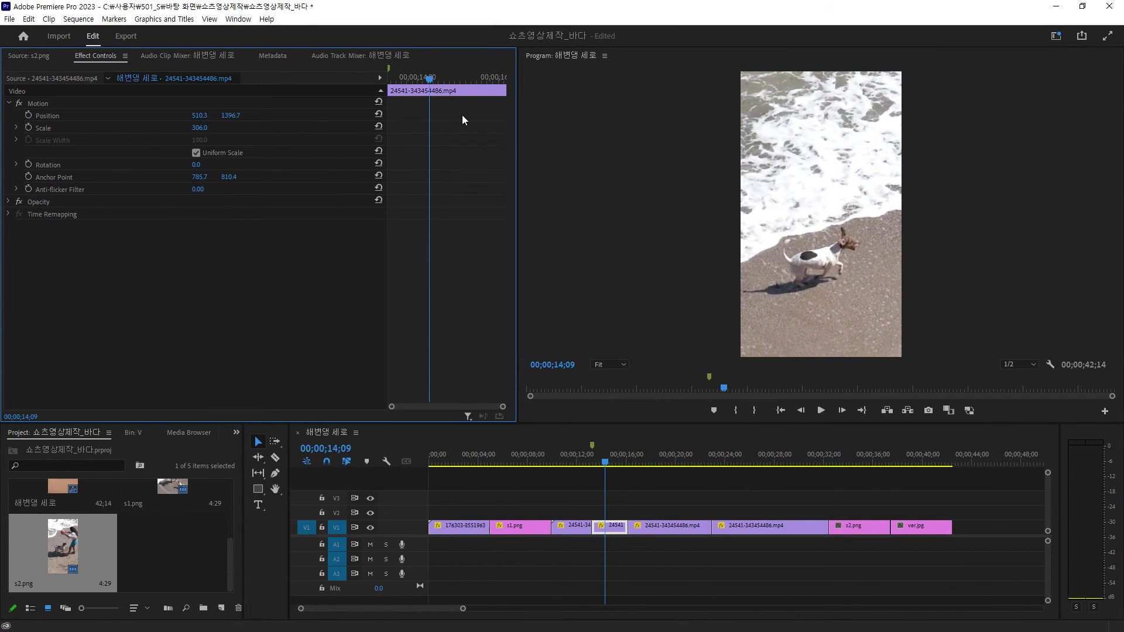
{"action": "left_click_drag", "start_coordinate": [433, 80], "coordinate": [500, 77]}
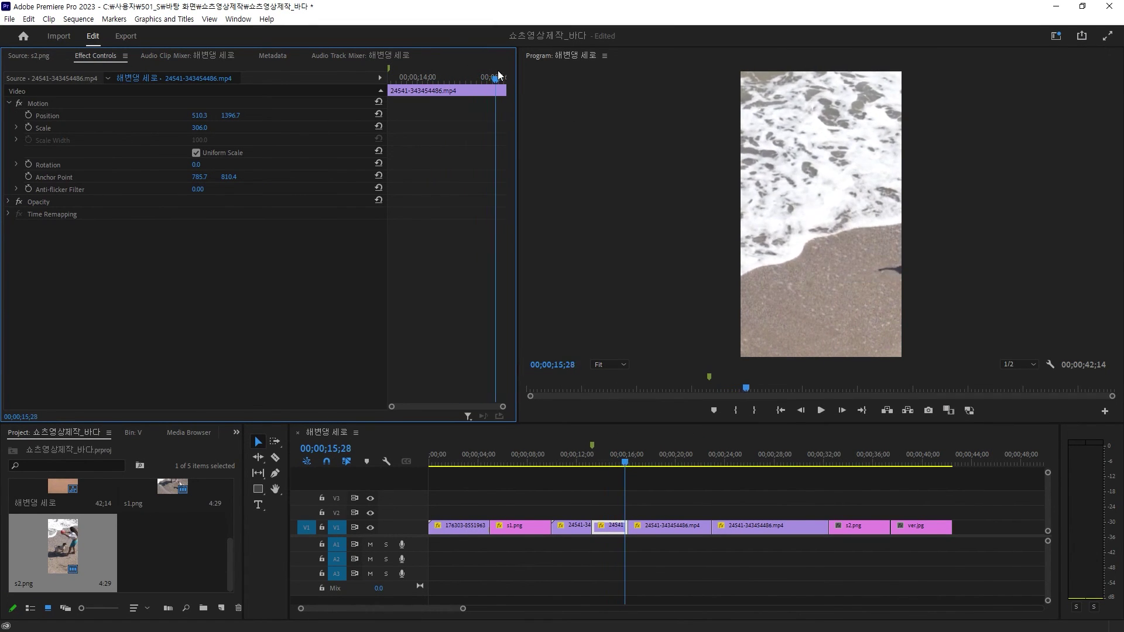
{"action": "left_click_drag", "start_coordinate": [200, 115], "coordinate": [378, 73]}
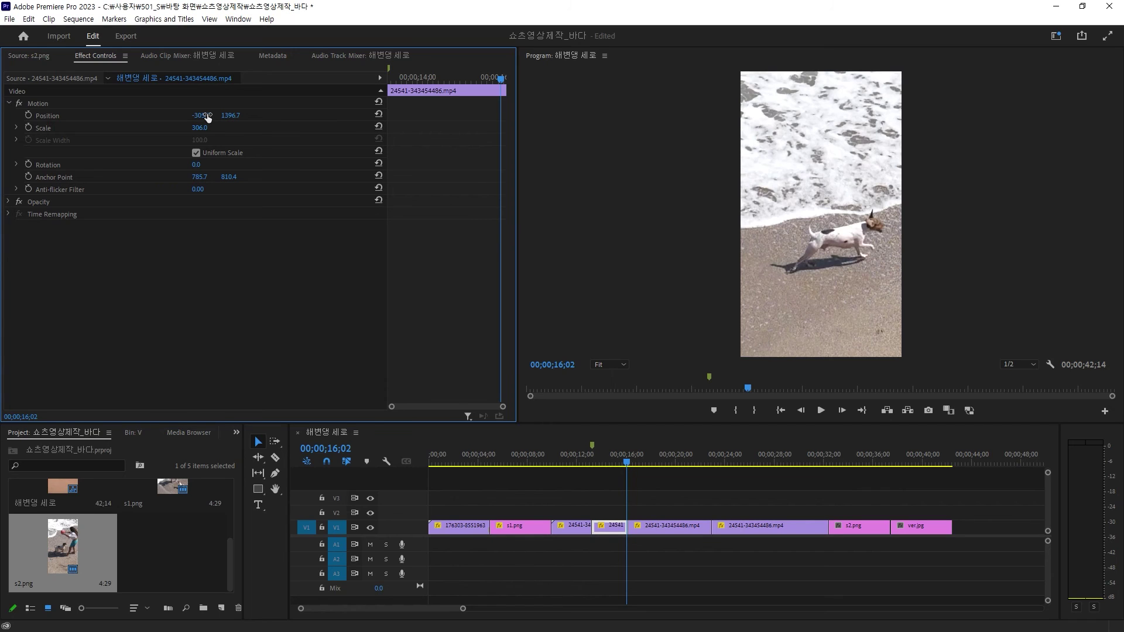
{"action": "left_click_drag", "start_coordinate": [208, 117], "coordinate": [209, 118]}
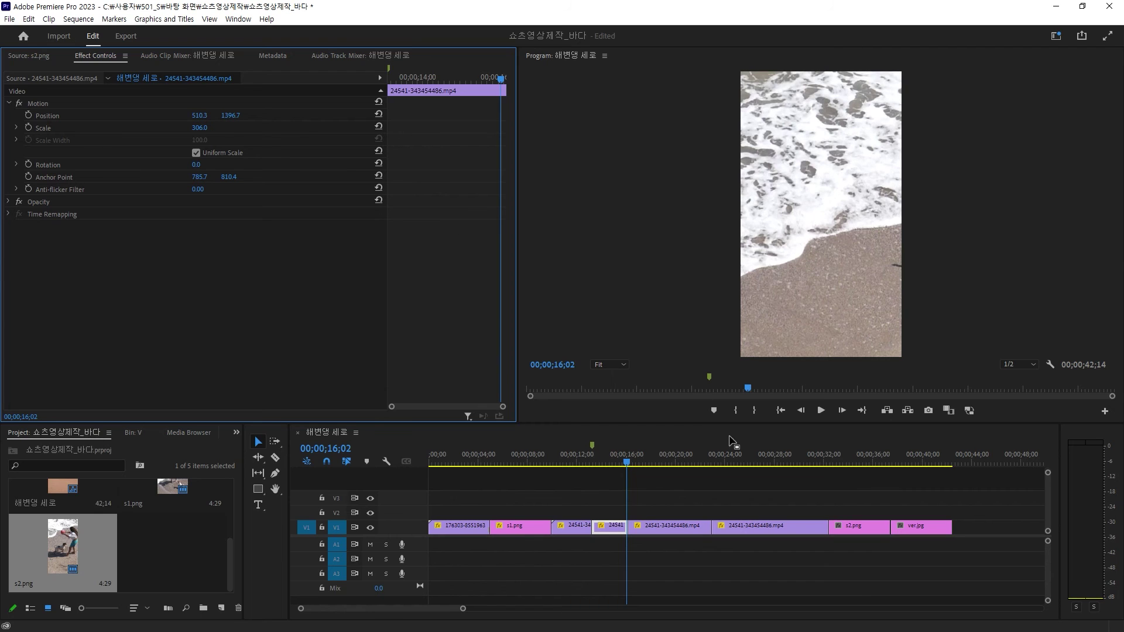
{"action": "mouse_move", "coordinate": [491, 79]}
{"action": "left_mouse_down"}
{"action": "mouse_move", "coordinate": [395, 89]}
{"action": "mouse_move", "coordinate": [433, 84]}
{"action": "left_mouse_up"}
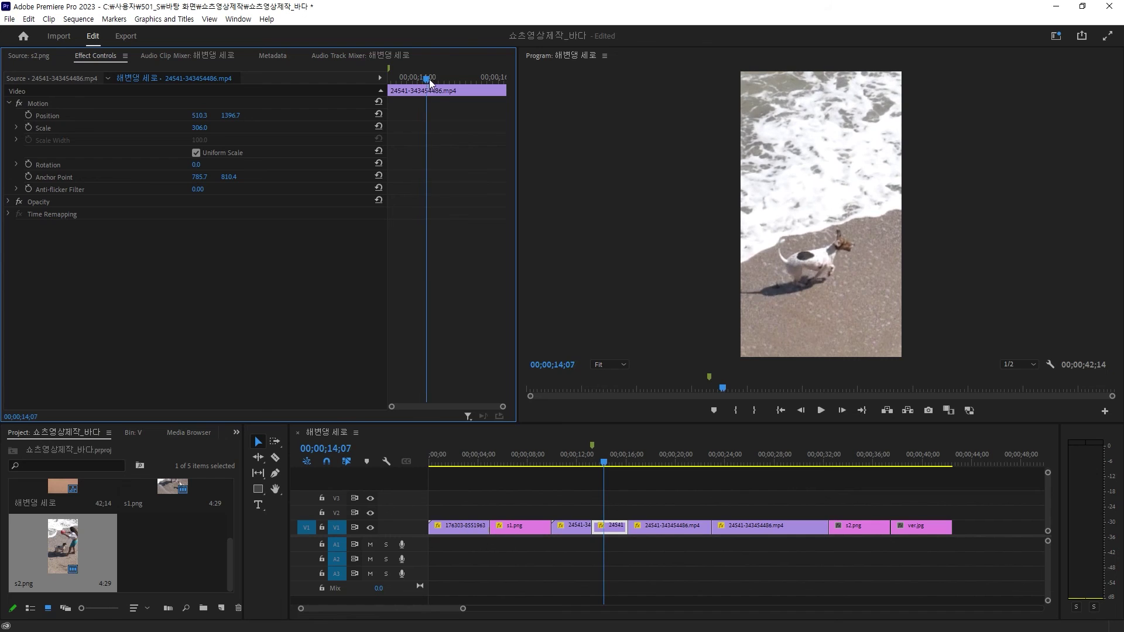
{"action": "key", "text": "alt"}
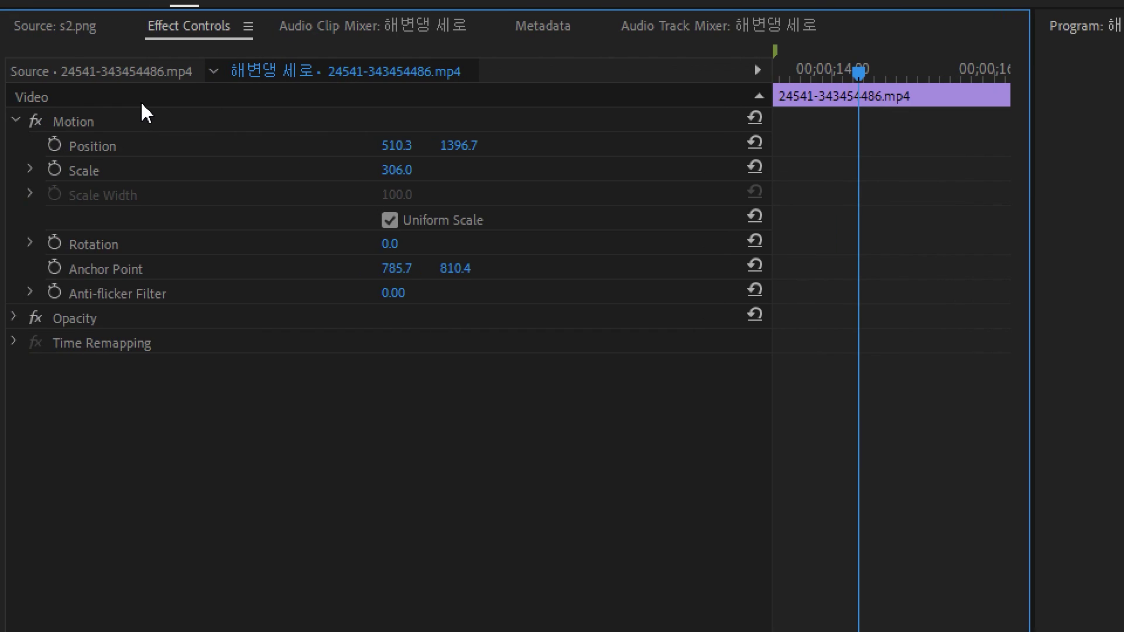
Keyframe the dog clip's Position at its start, then set X to -762.7 at the clip's end.
{"action": "left_click", "coordinate": [56, 145]}
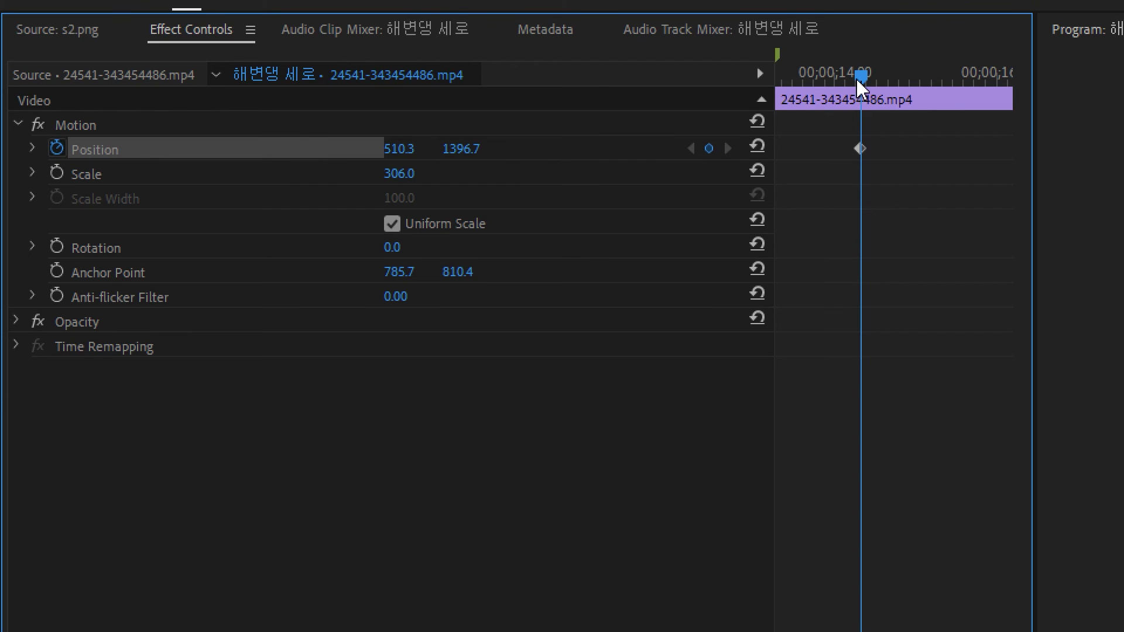
{"action": "left_click_drag", "start_coordinate": [860, 73], "coordinate": [879, 88]}
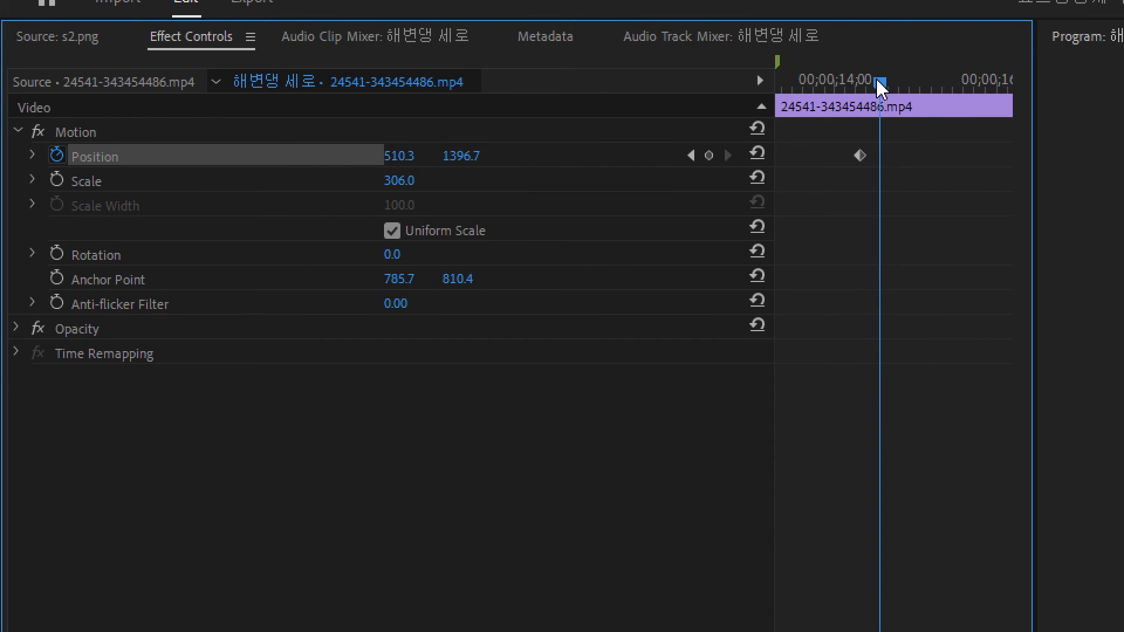
{"action": "key", "text": "Down"}
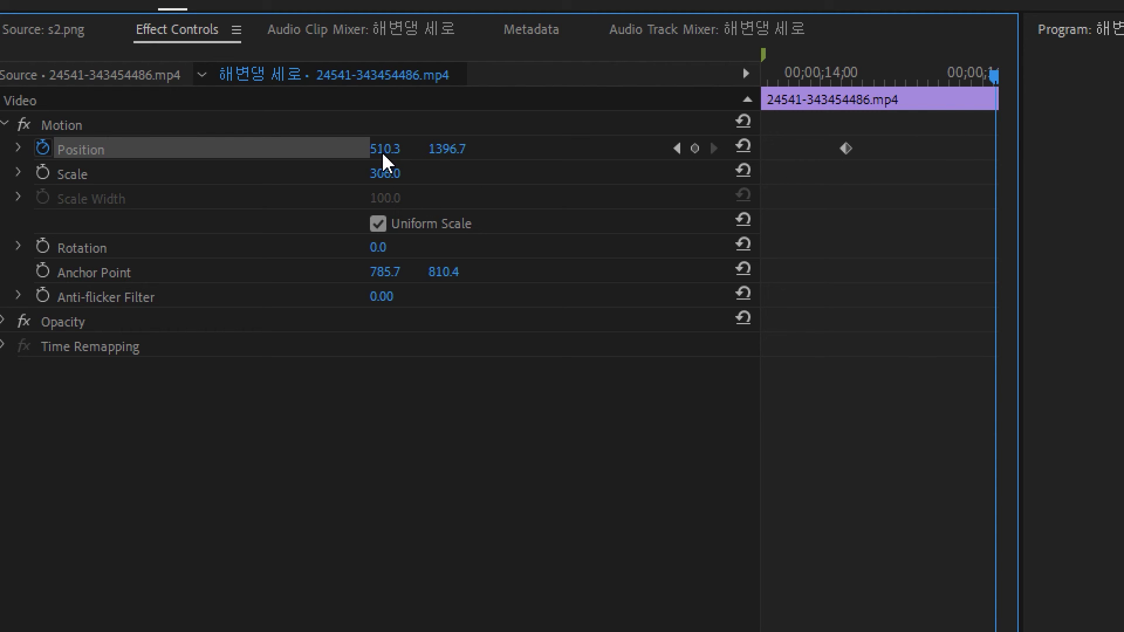
{"action": "left_click_drag", "start_coordinate": [381, 151], "coordinate": [351, 148]}
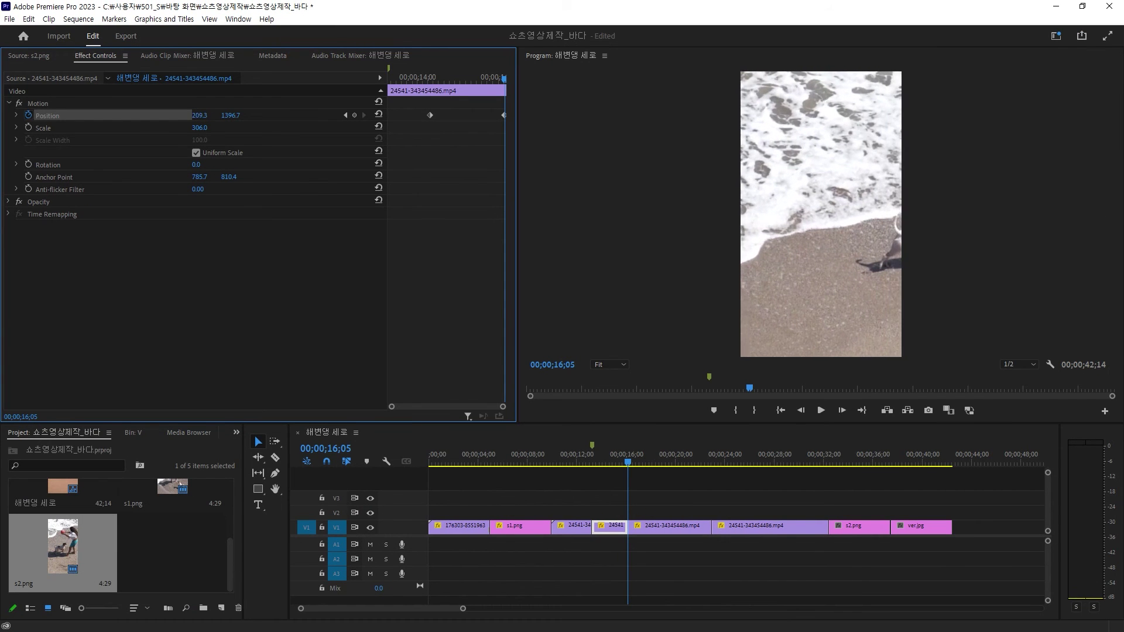
{"action": "mouse_move", "coordinate": [197, 115]}
{"action": "left_mouse_down"}
{"action": "mouse_move", "coordinate": [146, 115]}
{"action": "mouse_move", "coordinate": [265, 109]}
{"action": "left_mouse_up"}
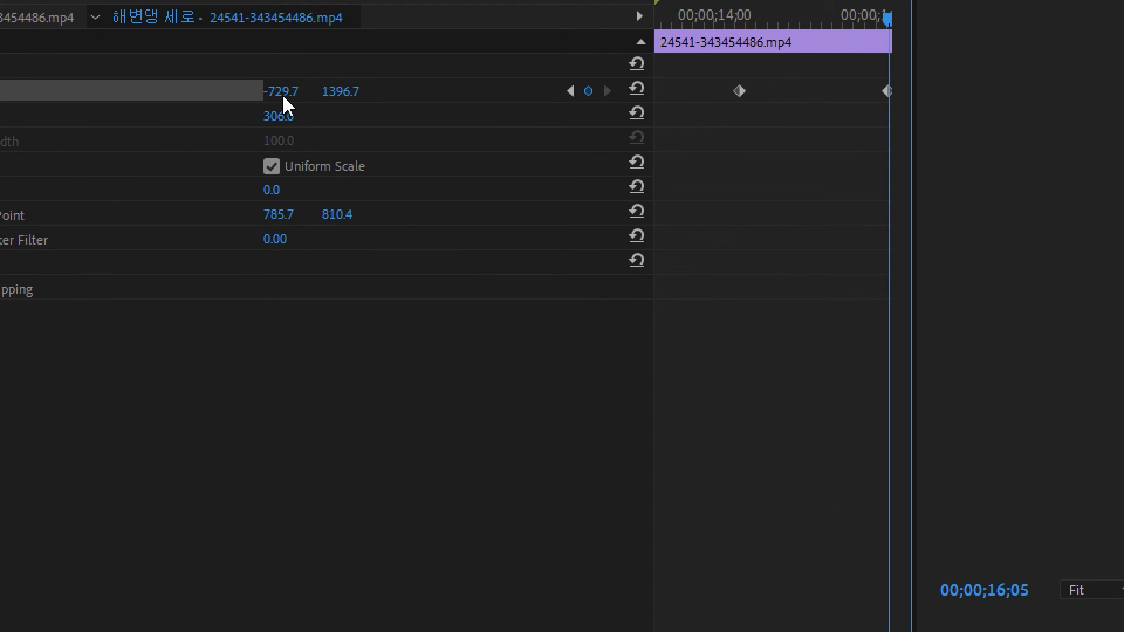
{"action": "left_click_drag", "start_coordinate": [287, 105], "coordinate": [270, 105]}
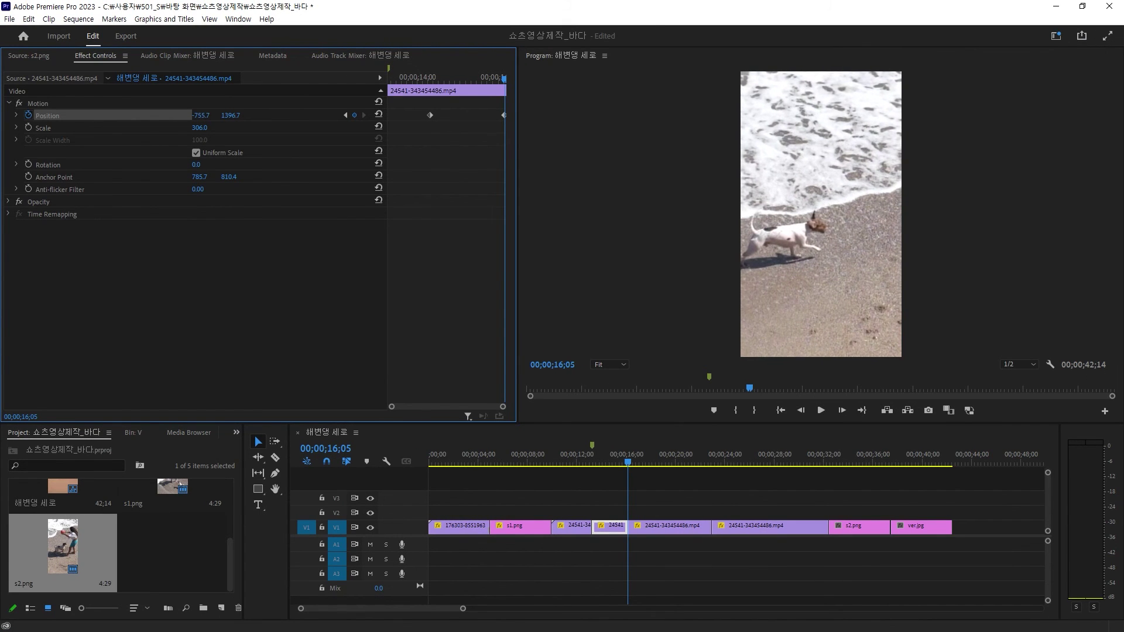
{"action": "left_click_drag", "start_coordinate": [201, 115], "coordinate": [378, 73]}
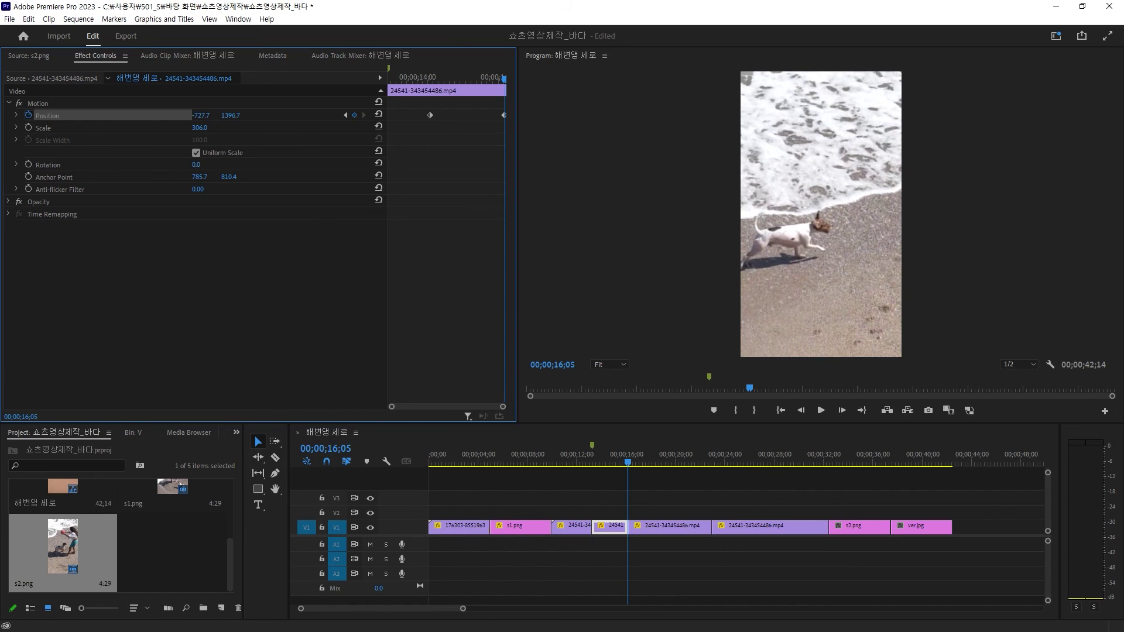
{"action": "left_click_drag", "start_coordinate": [201, 116], "coordinate": [209, 115]}
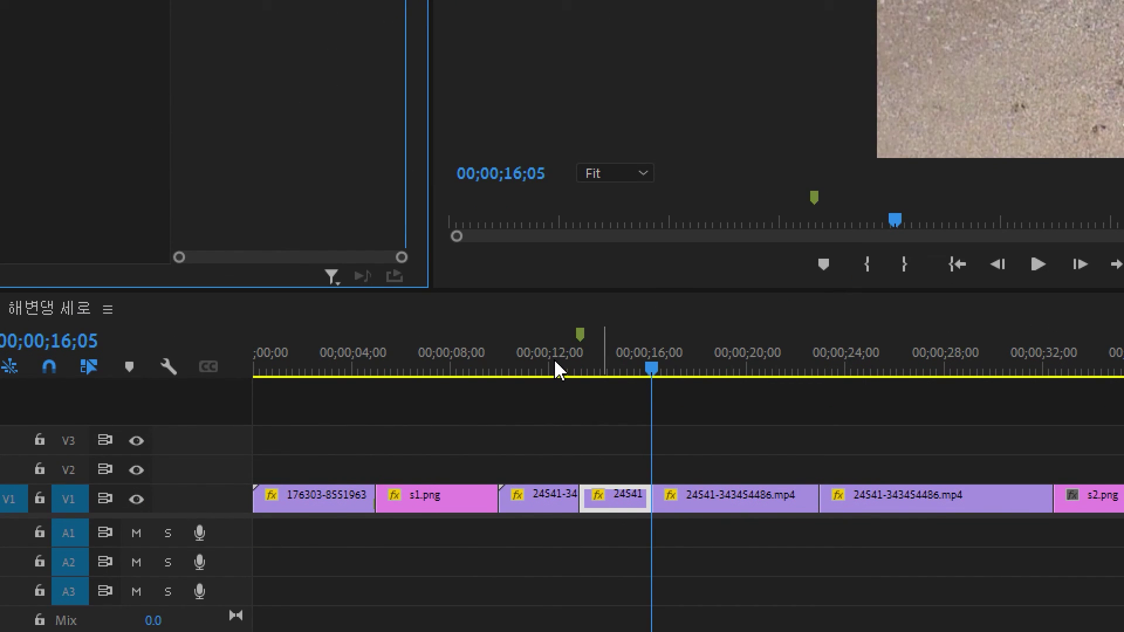
Mark an in/out range from 12;02 to 17;24 and play it back.
{"action": "left_click", "coordinate": [578, 461]}
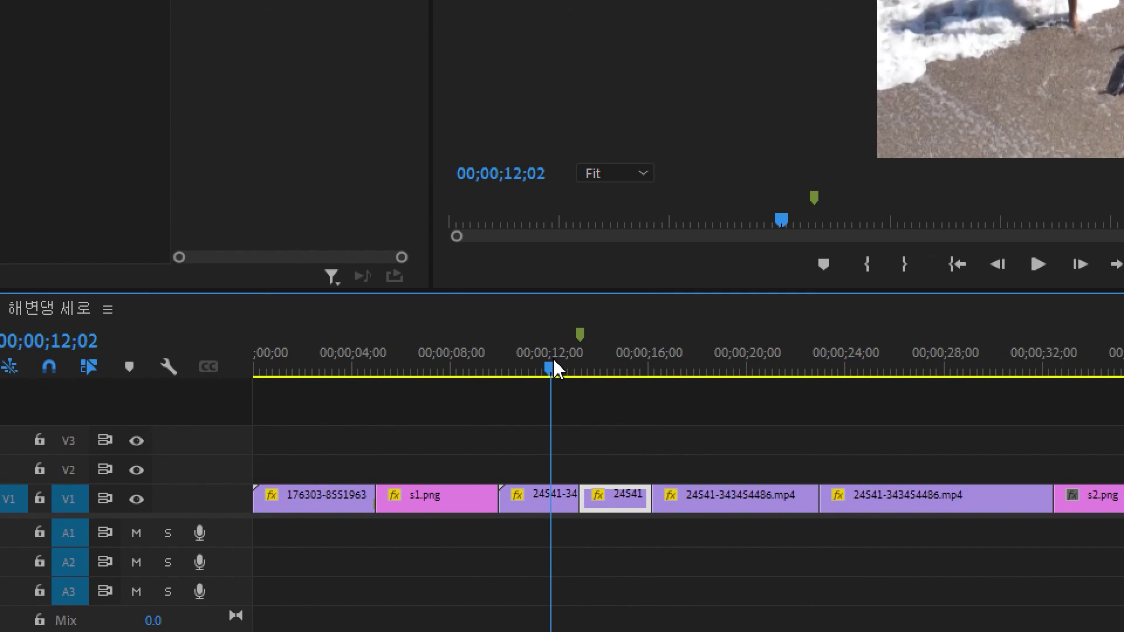
{"action": "left_click", "coordinate": [867, 264]}
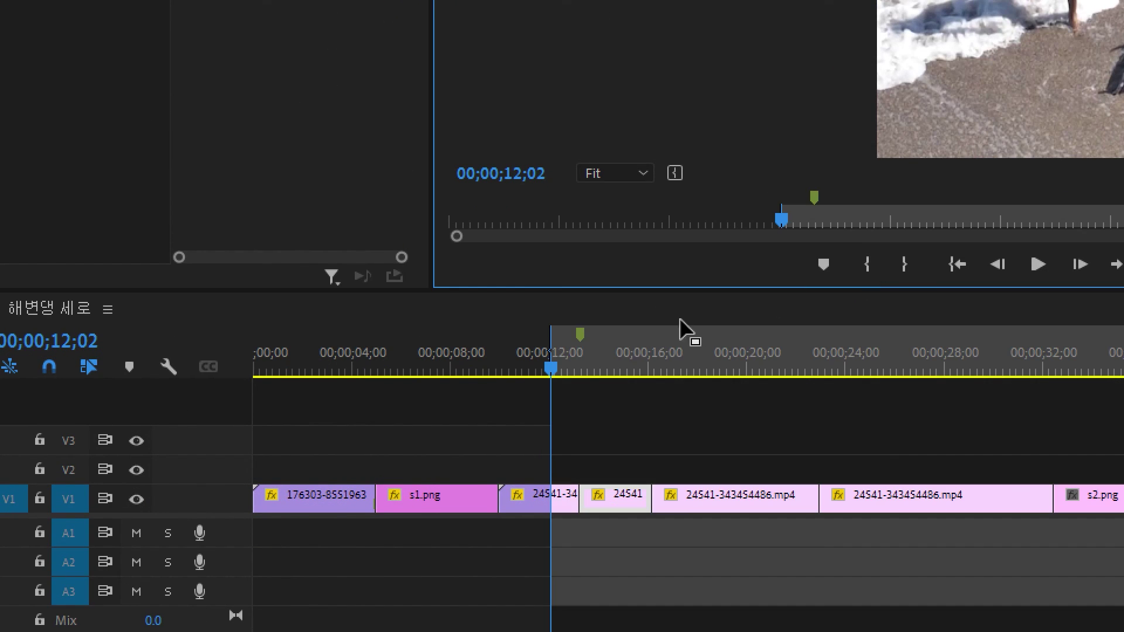
{"action": "left_click_drag", "start_coordinate": [562, 370], "coordinate": [696, 370]}
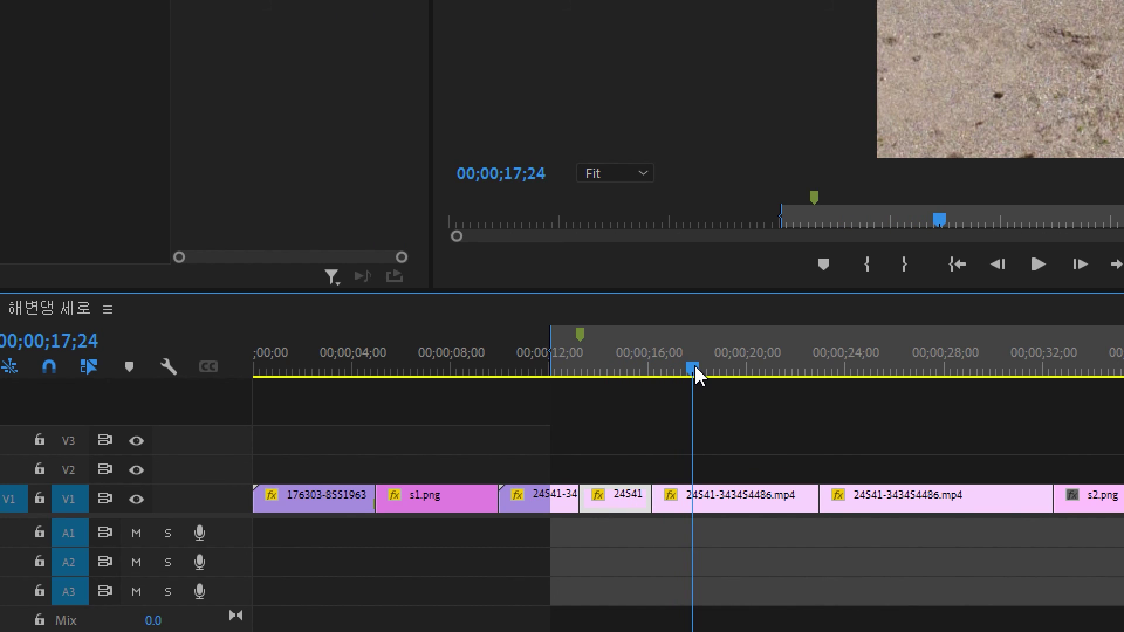
{"action": "left_click", "coordinate": [903, 266]}
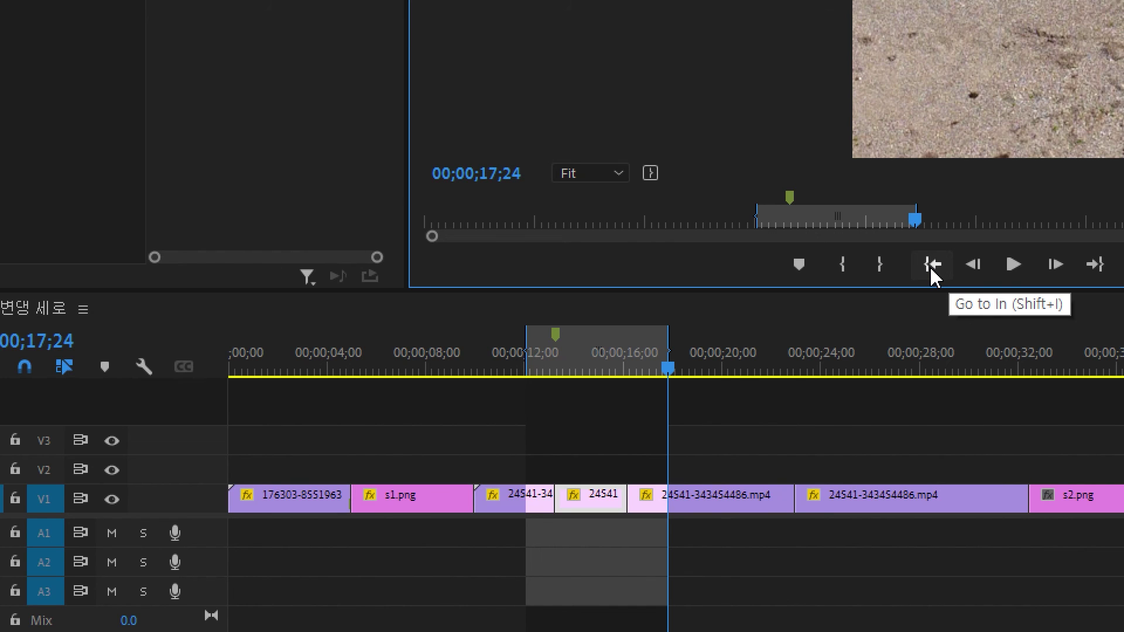
{"action": "left_click", "coordinate": [932, 267]}
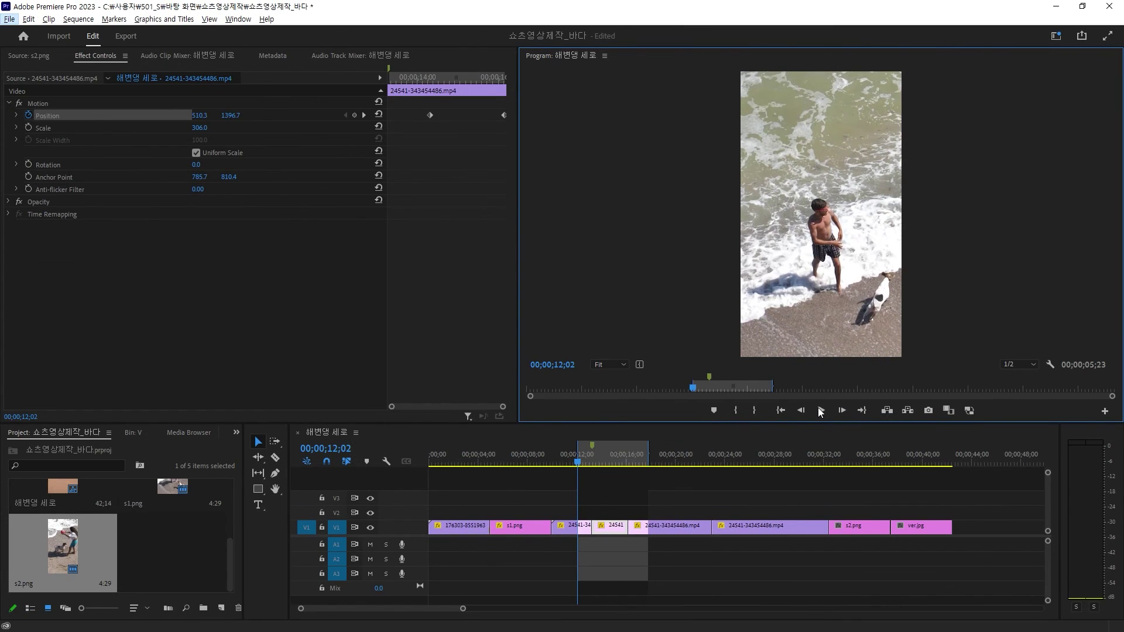
{"action": "left_click", "coordinate": [821, 413]}
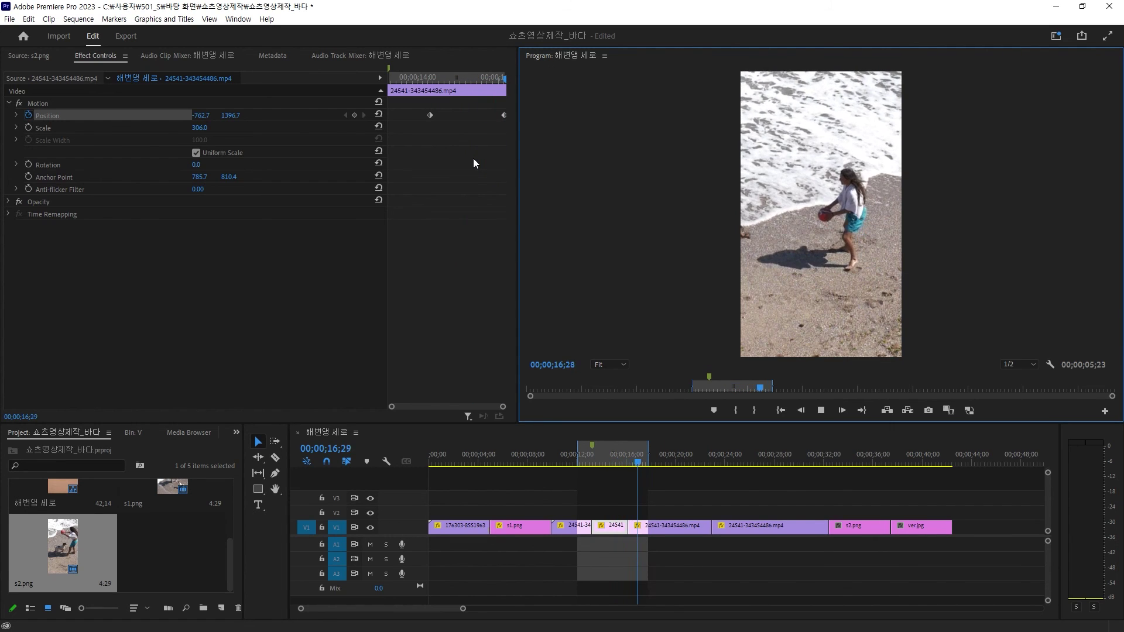
{"action": "key", "text": "space"}
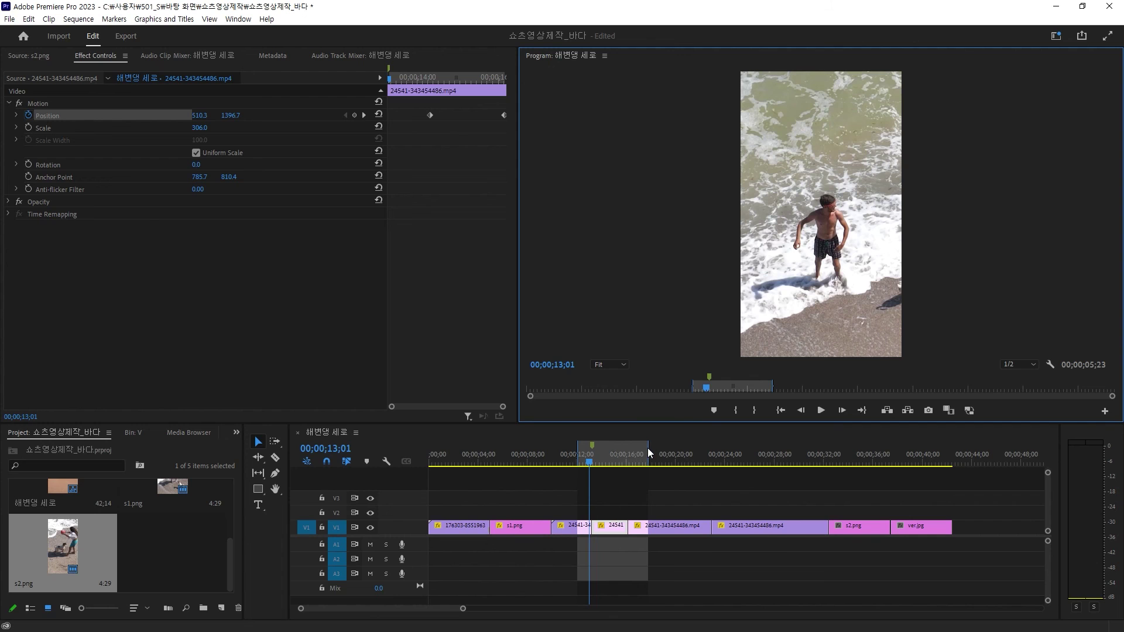
Extend the in/out range over the dog clips and scrub through the first dog clip's sliding Position.
{"action": "left_click_drag", "start_coordinate": [647, 447], "coordinate": [694, 447]}
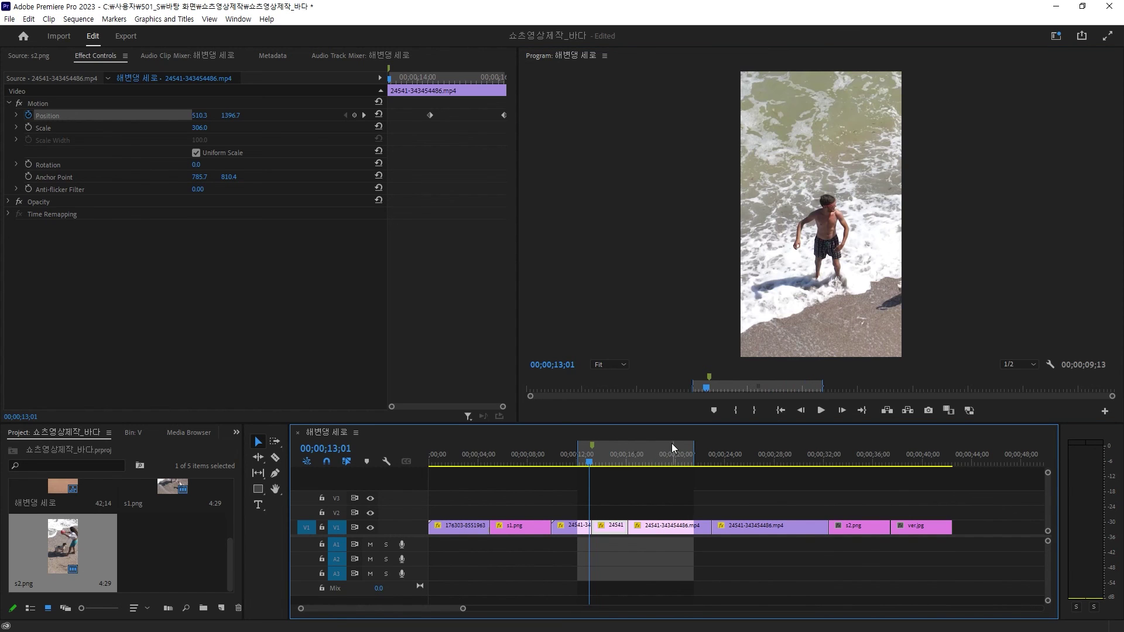
{"action": "left_click", "coordinate": [649, 462]}
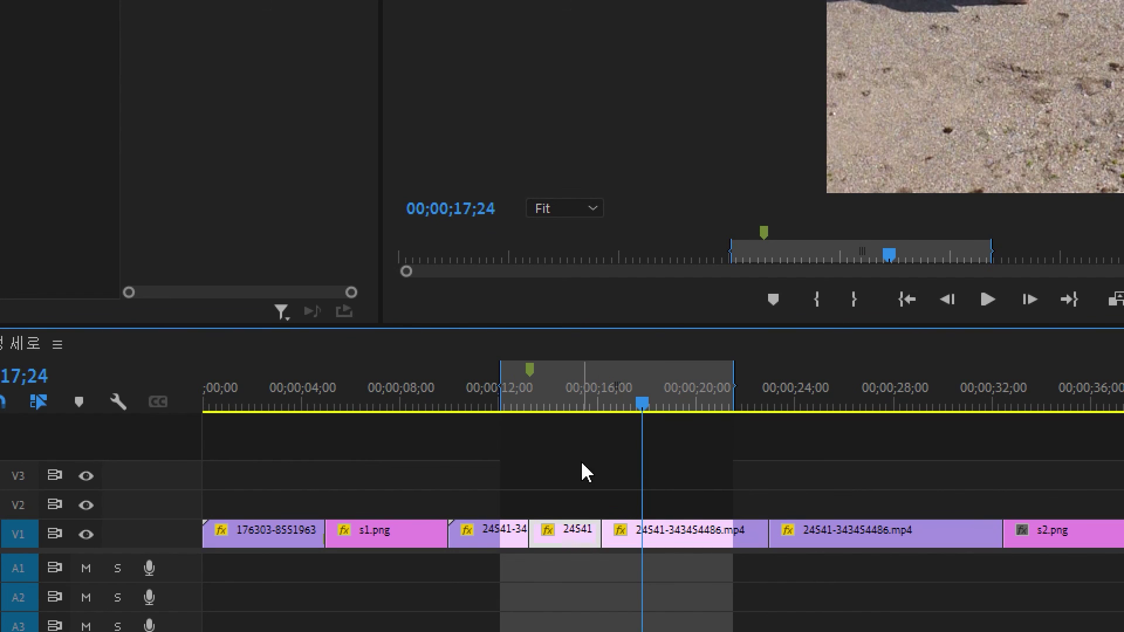
{"action": "left_click", "coordinate": [553, 395]}
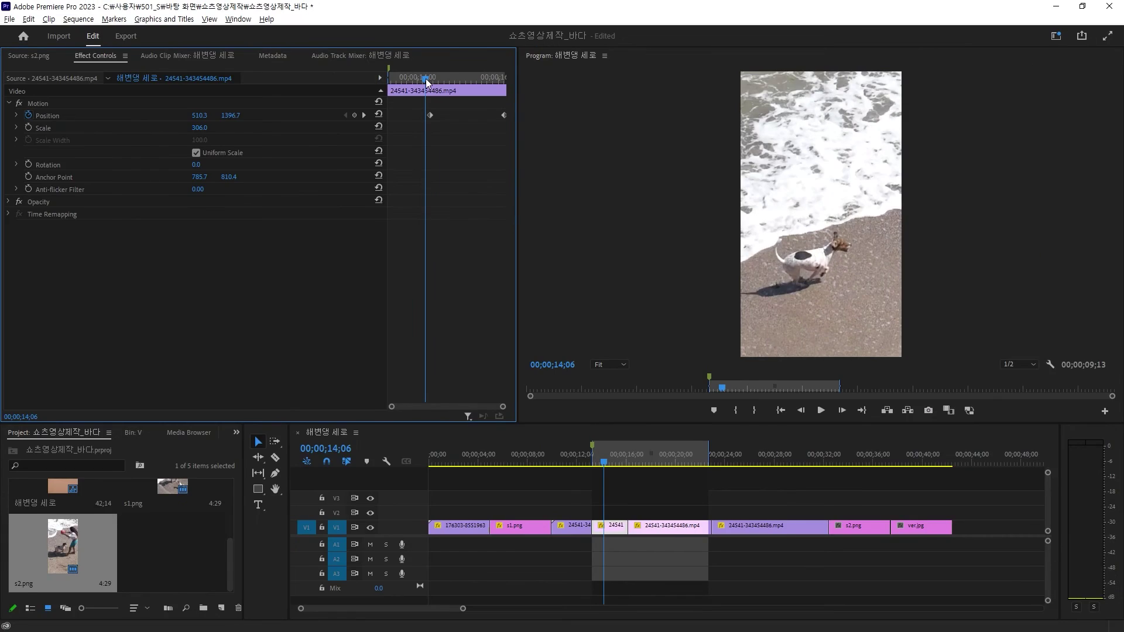
{"action": "left_click_drag", "start_coordinate": [430, 81], "coordinate": [488, 87]}
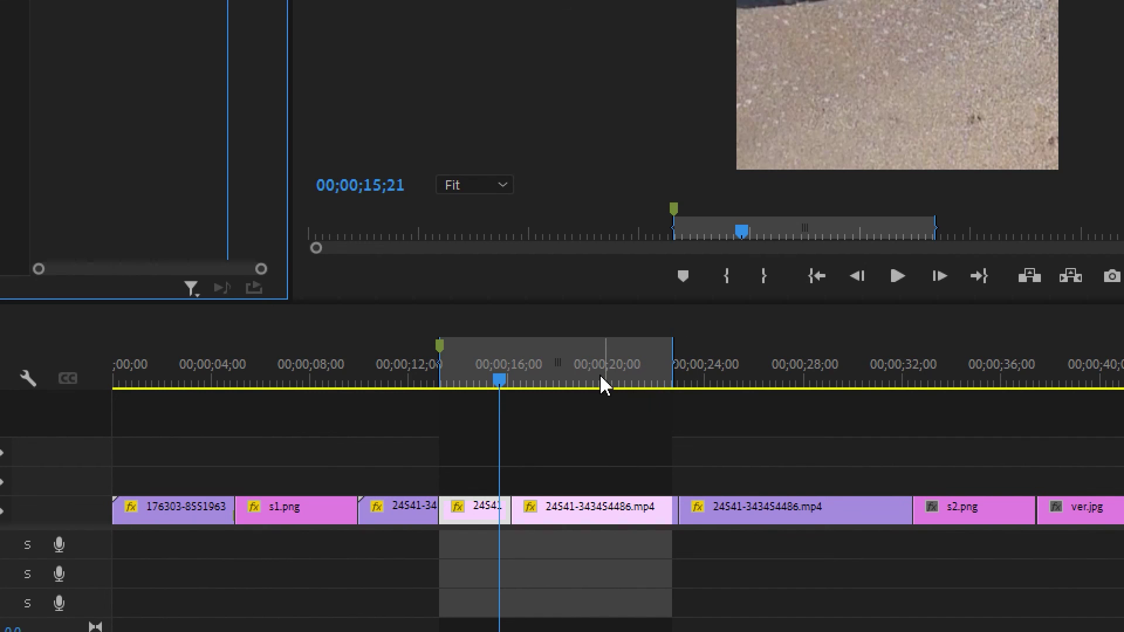
{"action": "left_click_drag", "start_coordinate": [508, 378], "coordinate": [549, 378]}
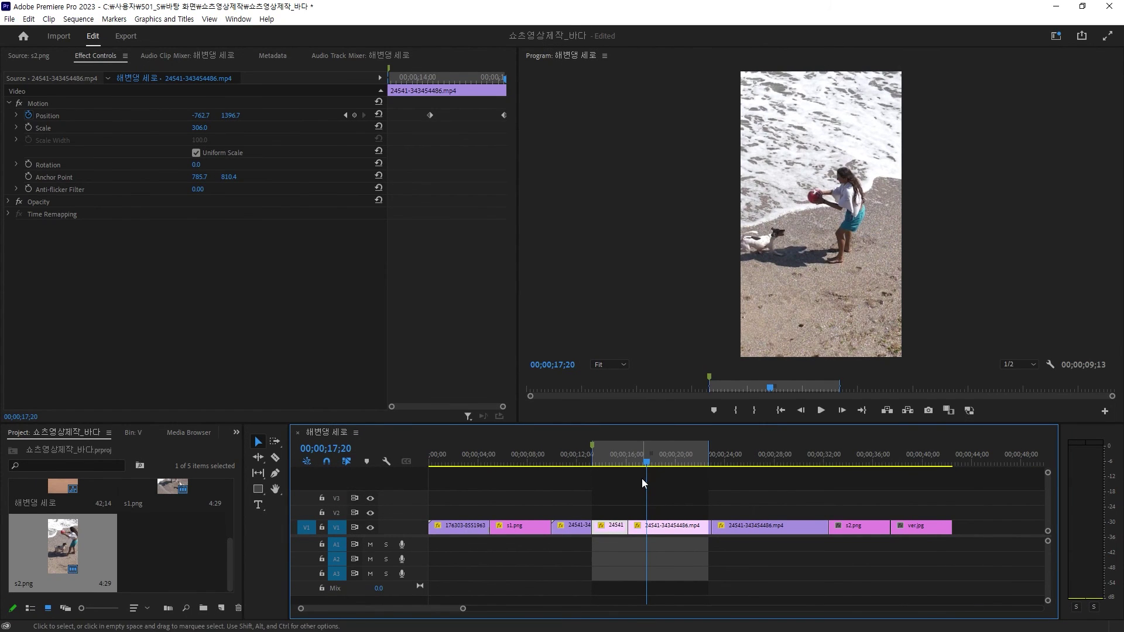
Select the second dog clip and preview it from its start.
{"action": "left_click", "coordinate": [666, 528]}
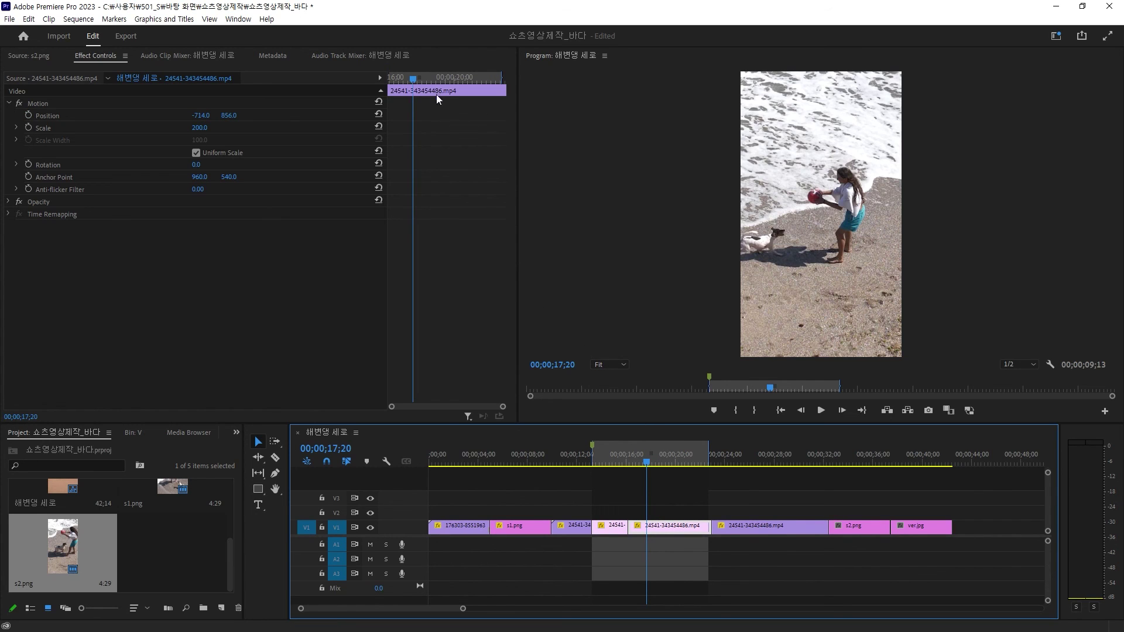
{"action": "left_click_drag", "start_coordinate": [413, 79], "coordinate": [385, 88]}
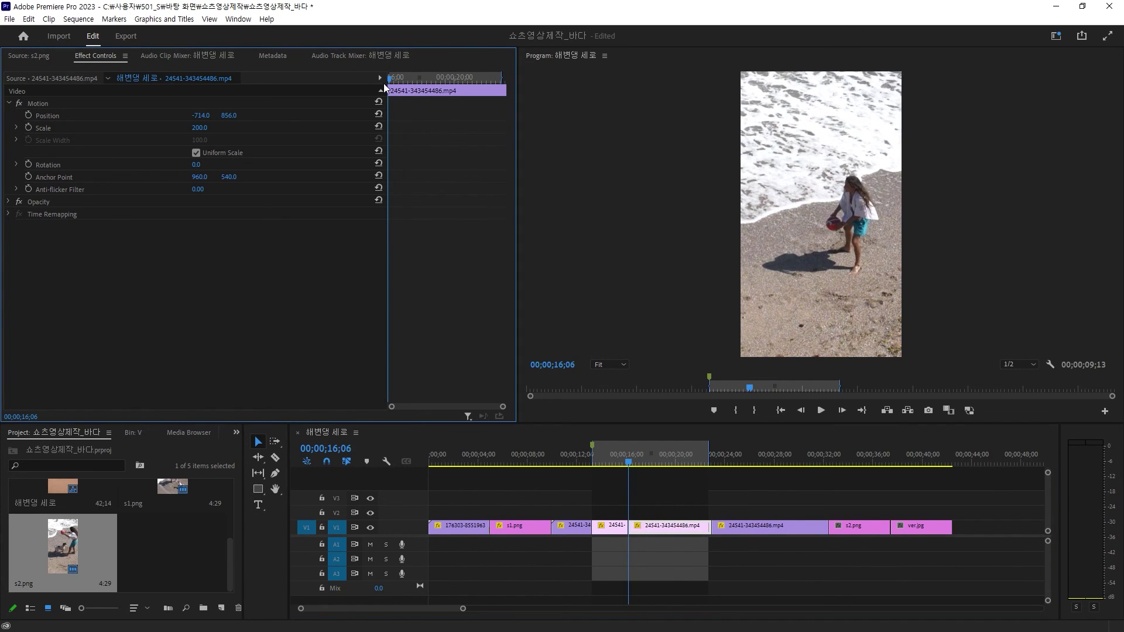
{"action": "left_click_drag", "start_coordinate": [390, 78], "coordinate": [428, 76]}
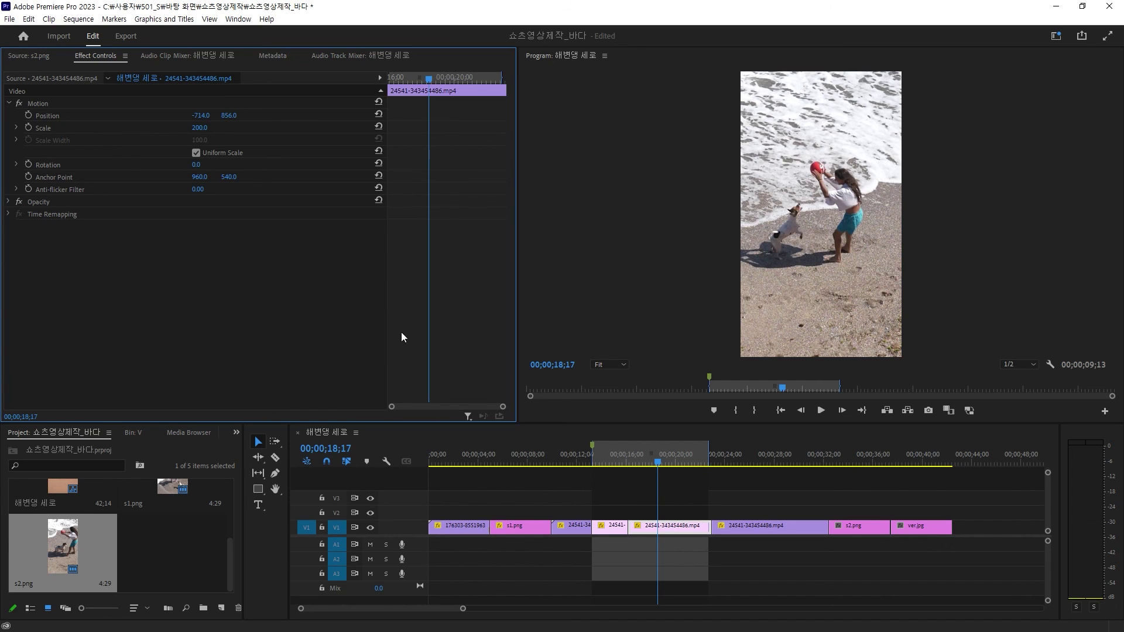
{"action": "left_click", "coordinate": [668, 557]}
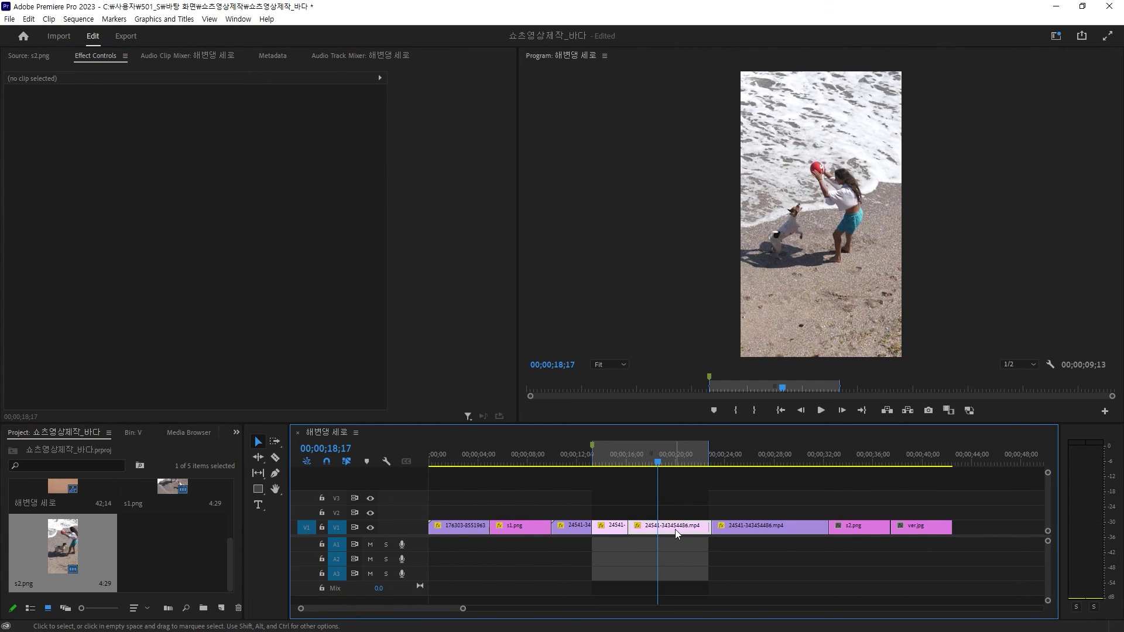
{"action": "left_click", "coordinate": [676, 529]}
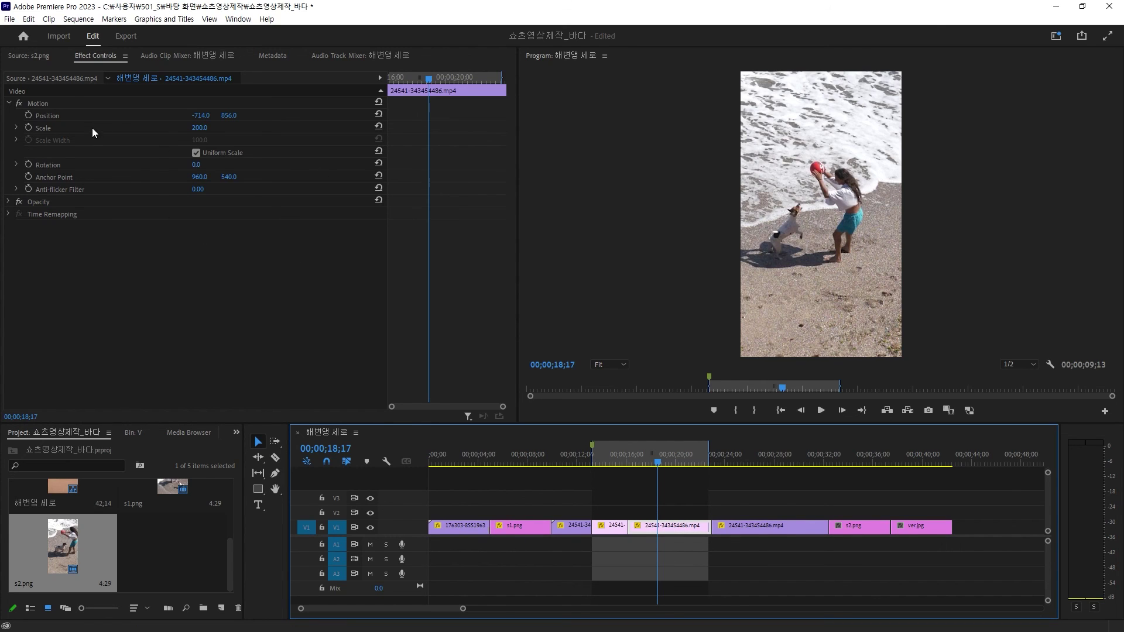
Keyframe Position at 18;17, set X to -388 at the clip start, and preview the slide.
{"action": "left_click", "coordinate": [28, 114]}
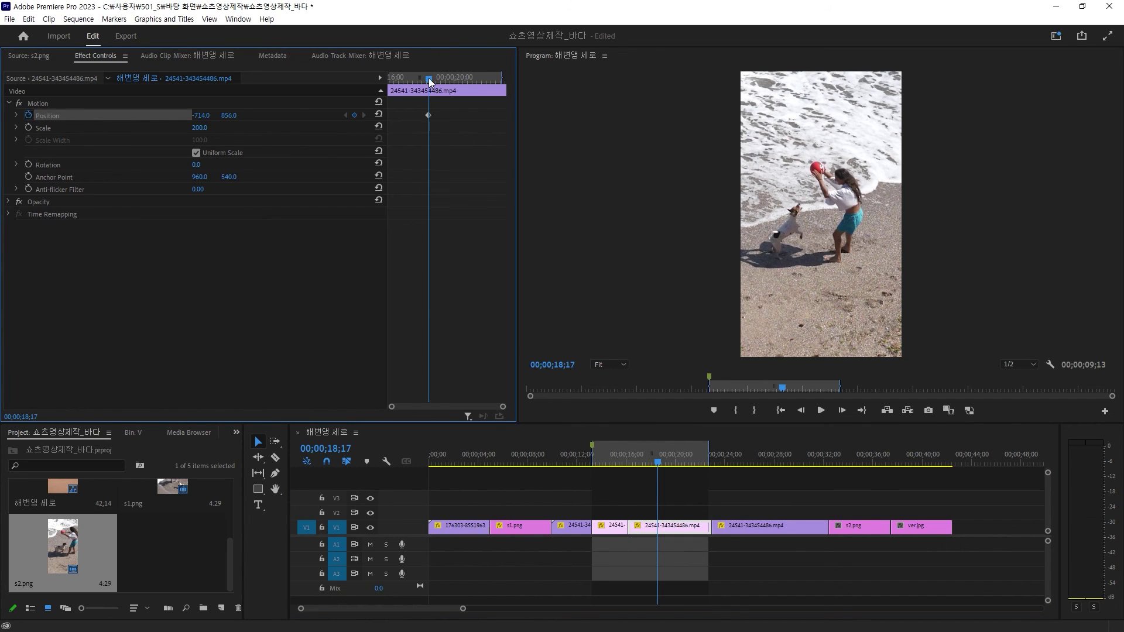
{"action": "left_click_drag", "start_coordinate": [429, 78], "coordinate": [424, 81]}
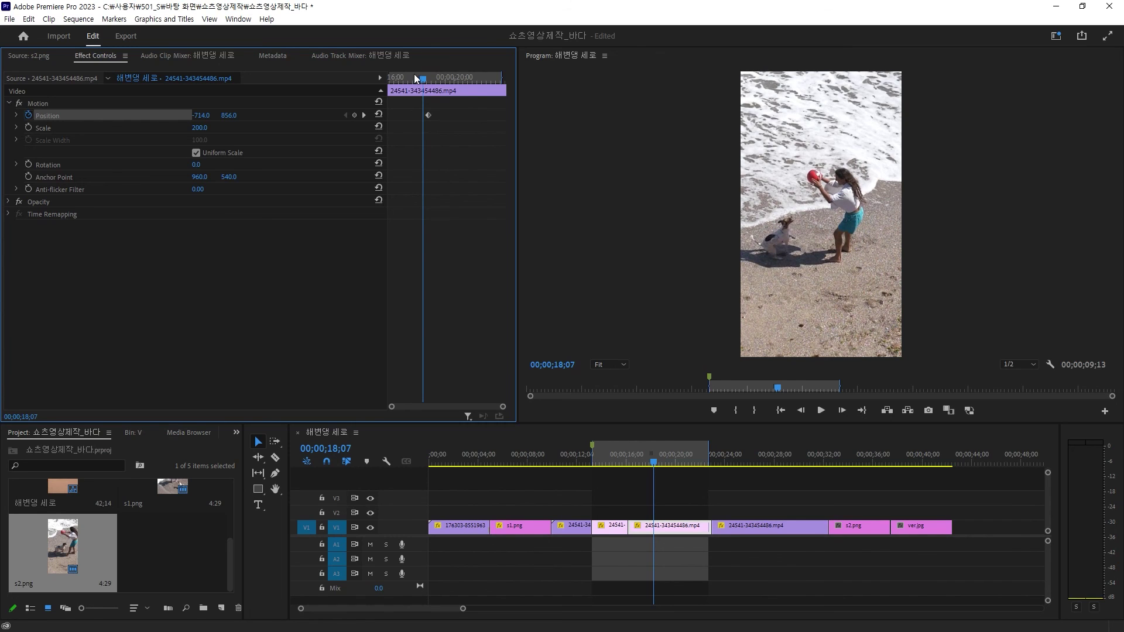
{"action": "key", "text": "Up"}
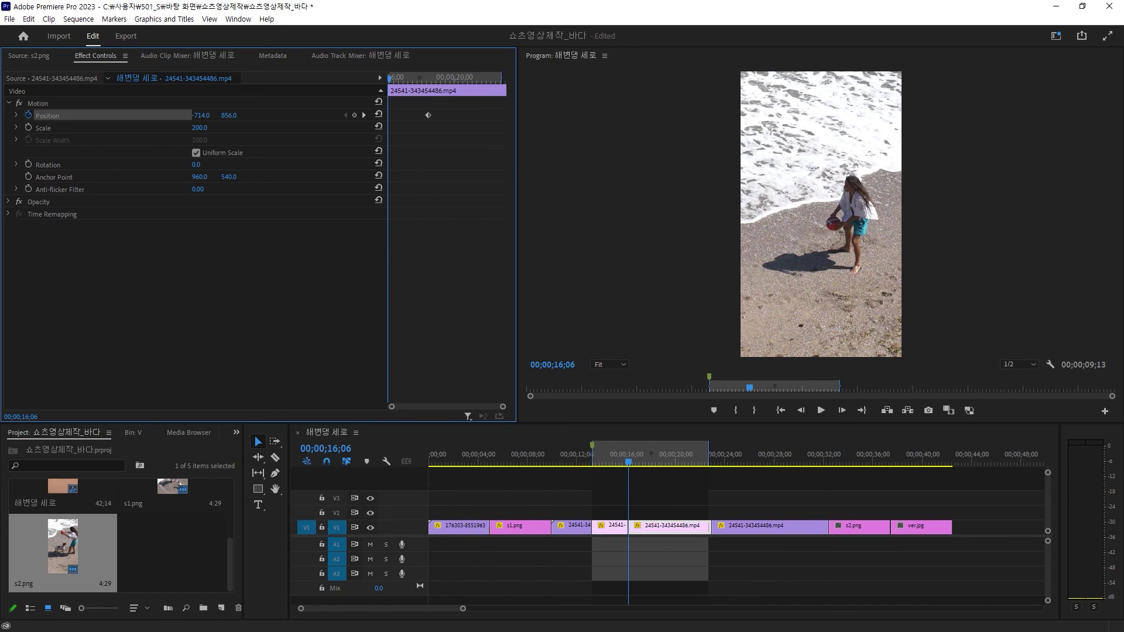
{"action": "left_click_drag", "start_coordinate": [201, 115], "coordinate": [391, 115]}
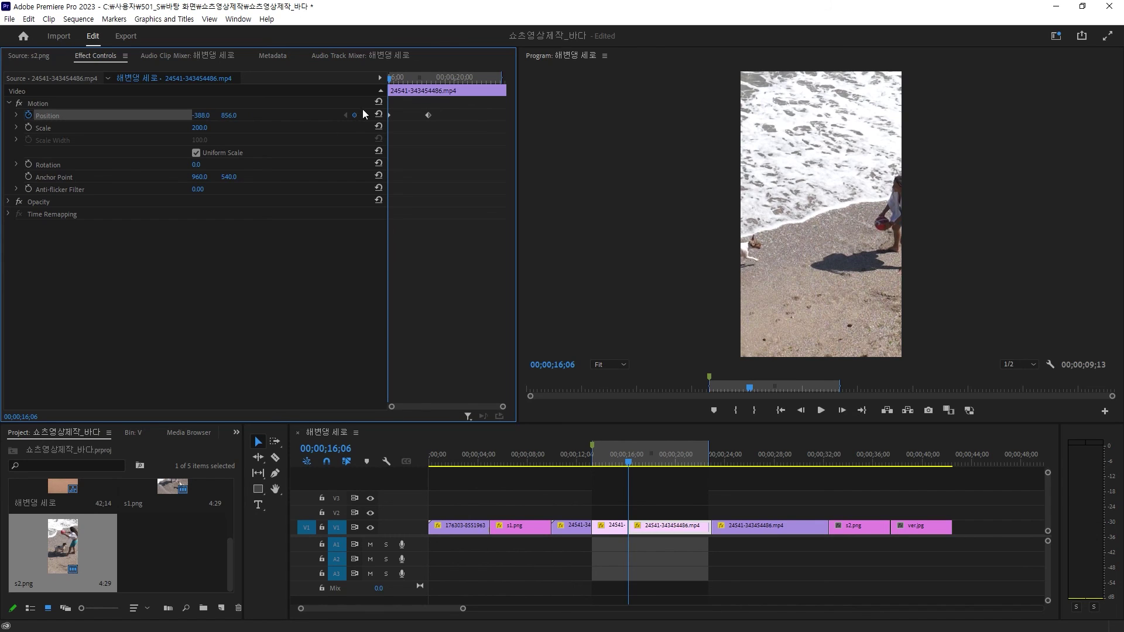
{"action": "left_click_drag", "start_coordinate": [391, 79], "coordinate": [408, 80]}
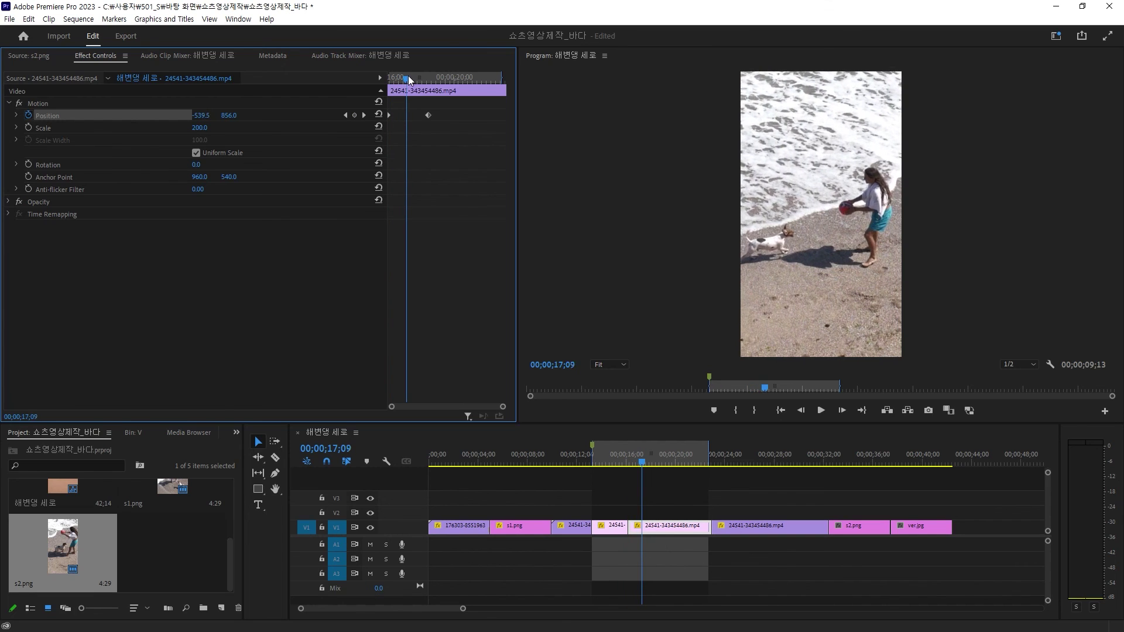
{"action": "mouse_move", "coordinate": [408, 81]}
{"action": "left_mouse_down"}
{"action": "mouse_move", "coordinate": [424, 82]}
{"action": "mouse_move", "coordinate": [373, 76]}
{"action": "left_mouse_up"}
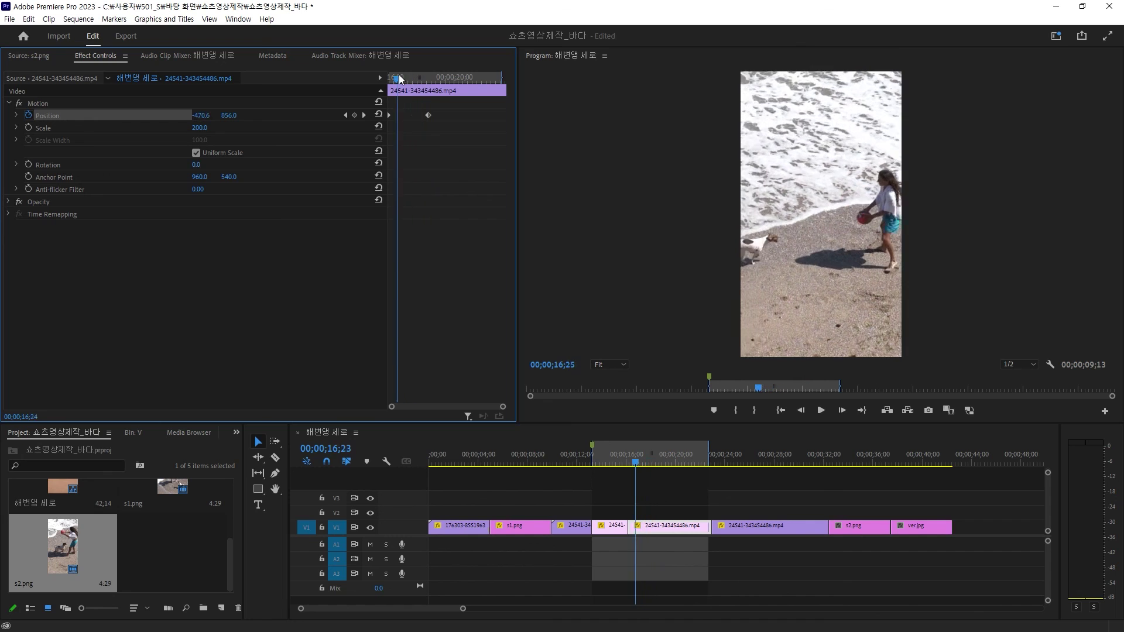
{"action": "key", "text": "Left"}
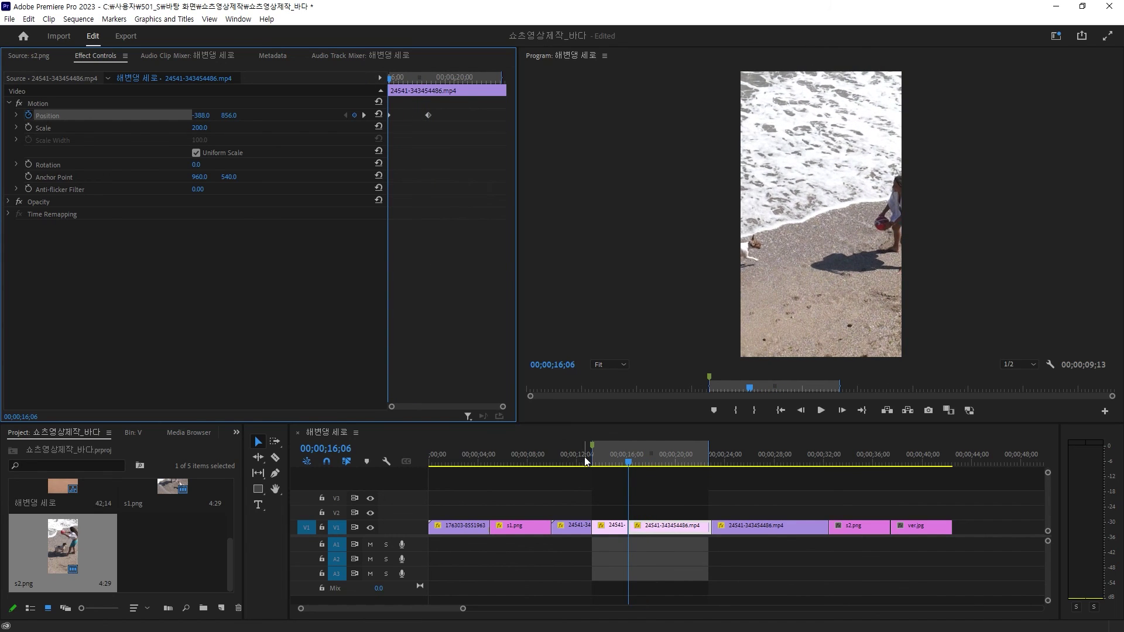
{"action": "mouse_move", "coordinate": [630, 465]}
{"action": "left_mouse_down"}
{"action": "mouse_move", "coordinate": [542, 466]}
{"action": "mouse_move", "coordinate": [564, 462]}
{"action": "left_mouse_up"}
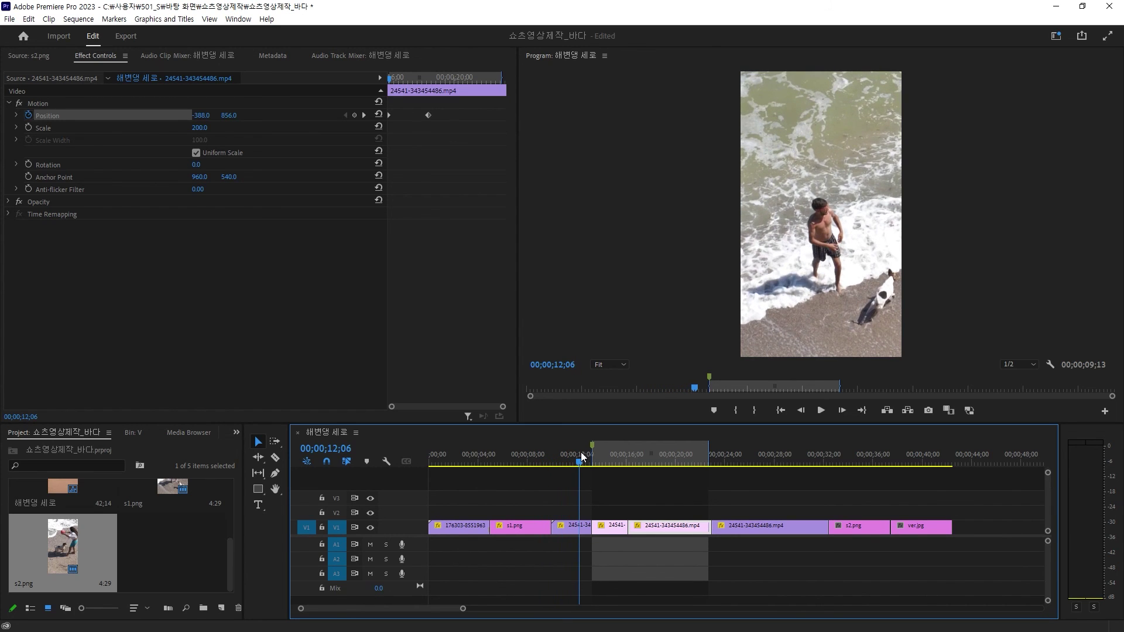
{"action": "mouse_move", "coordinate": [564, 457]}
{"action": "left_mouse_down"}
{"action": "mouse_move", "coordinate": [650, 460]}
{"action": "mouse_move", "coordinate": [687, 433]}
{"action": "left_mouse_up"}
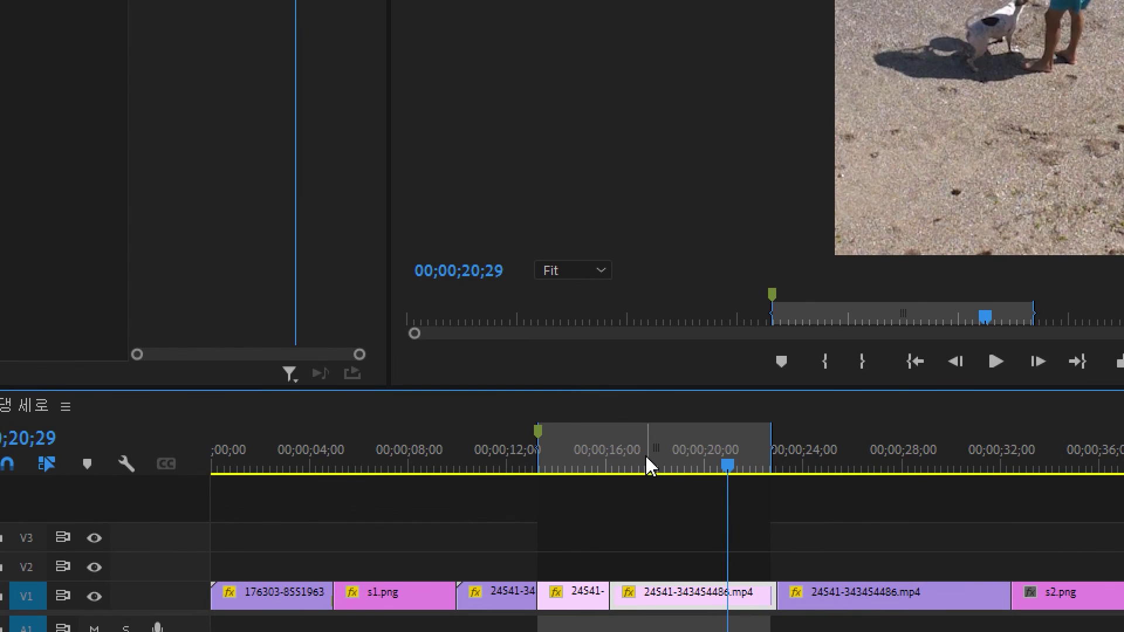
Clear the sequence's in and out points and play the whole edit from the beginning.
{"action": "right_click", "coordinate": [648, 465]}
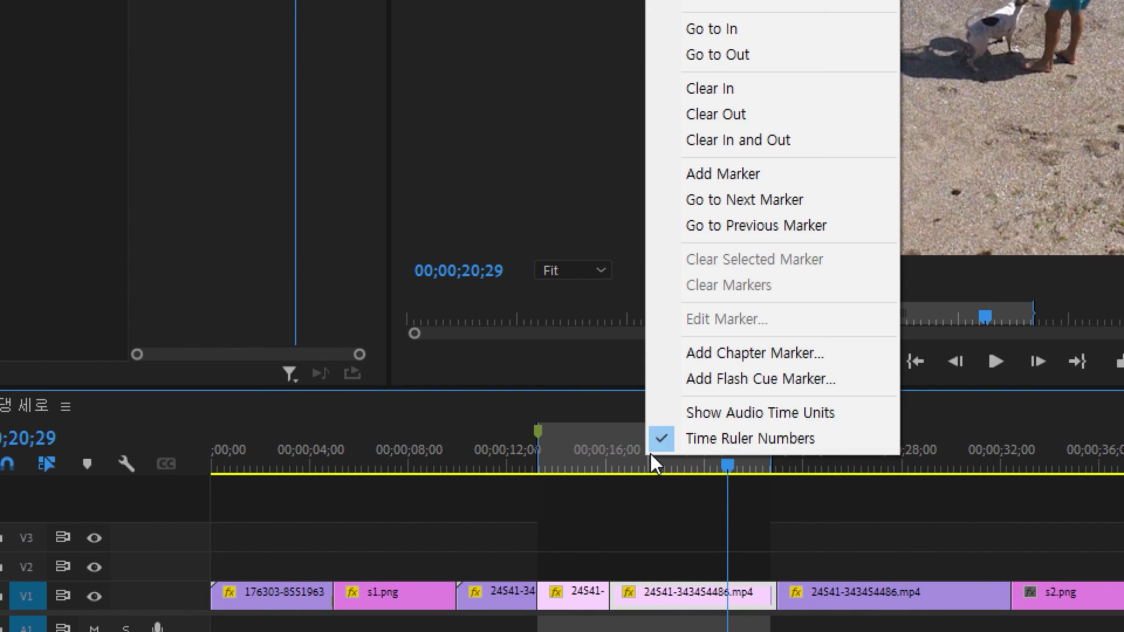
{"action": "left_click", "coordinate": [728, 150]}
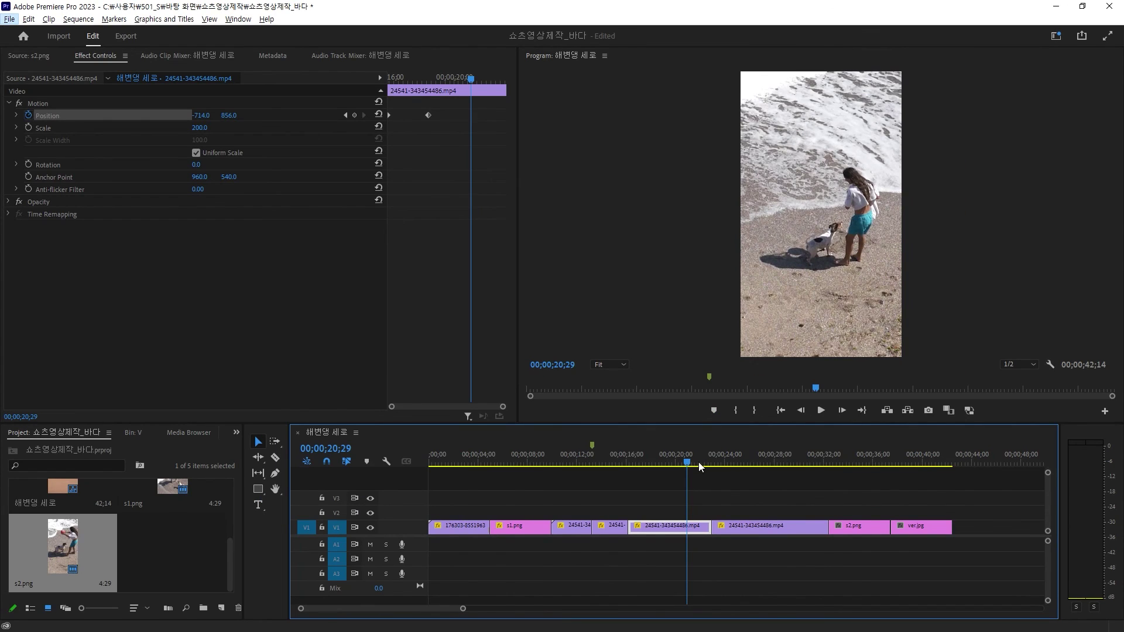
{"action": "left_click_drag", "start_coordinate": [691, 457], "coordinate": [346, 474]}
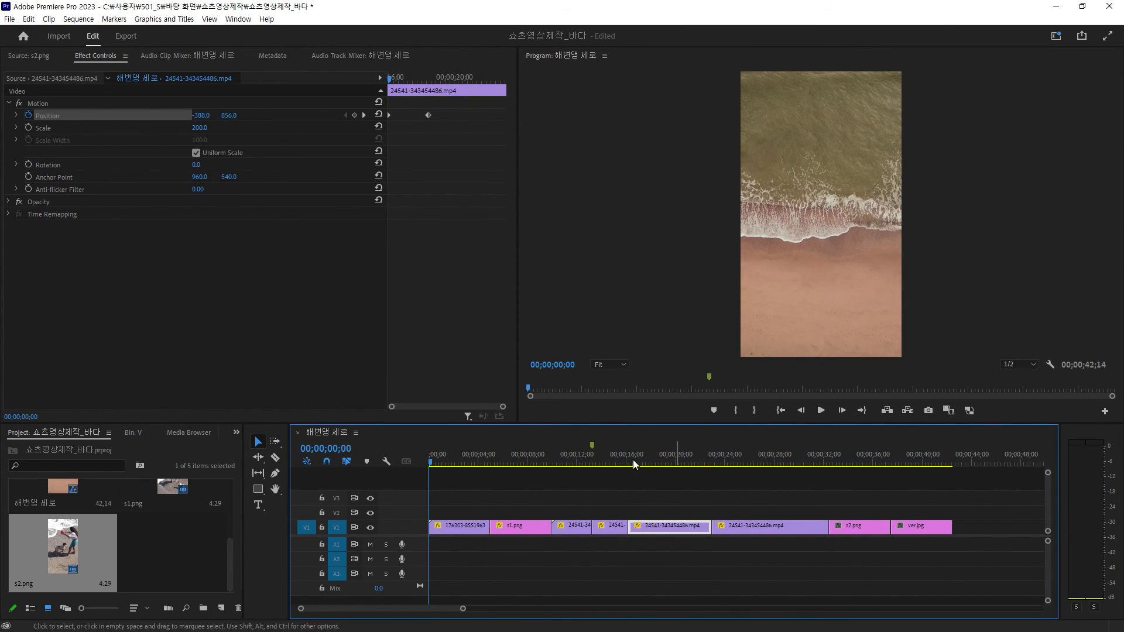
{"action": "left_click", "coordinate": [821, 410]}
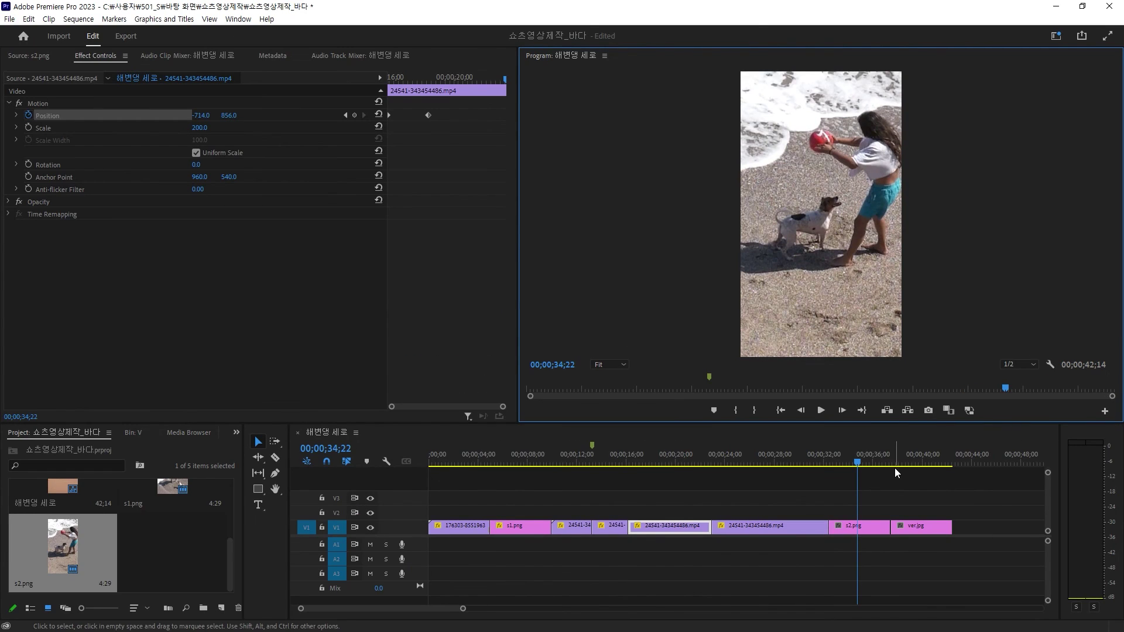
{"action": "mouse_move", "coordinate": [864, 462]}
{"action": "left_mouse_down"}
{"action": "mouse_move", "coordinate": [814, 466]}
{"action": "mouse_move", "coordinate": [863, 461]}
{"action": "left_mouse_up"}
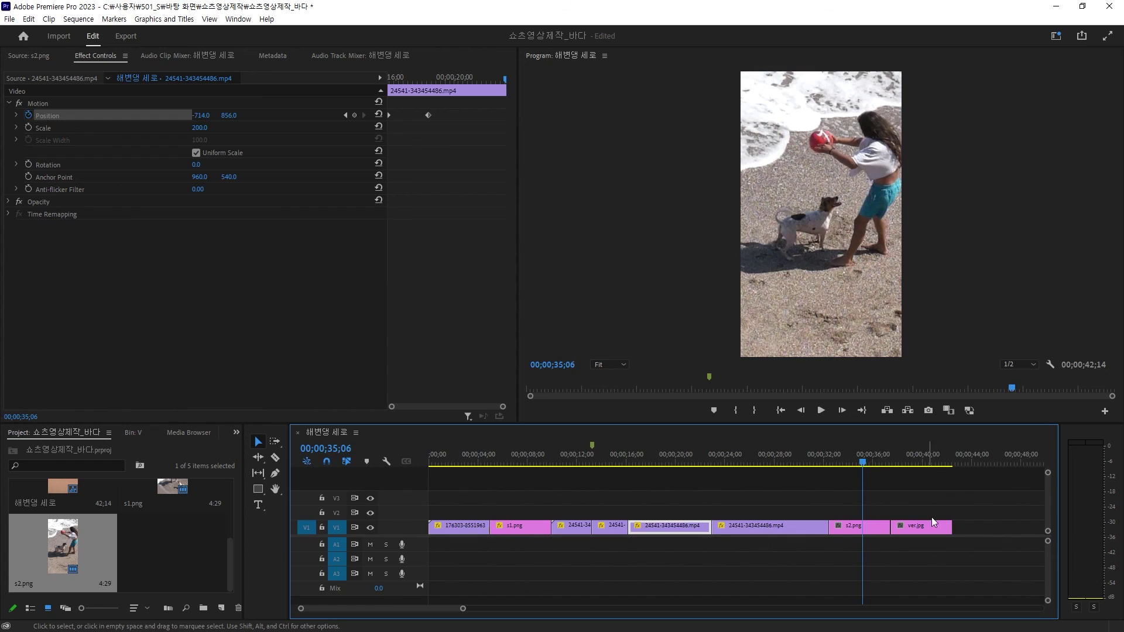
Split s2.png at 35;06 and delete its tail along with ver.jpg.
{"action": "left_click", "coordinate": [944, 553]}
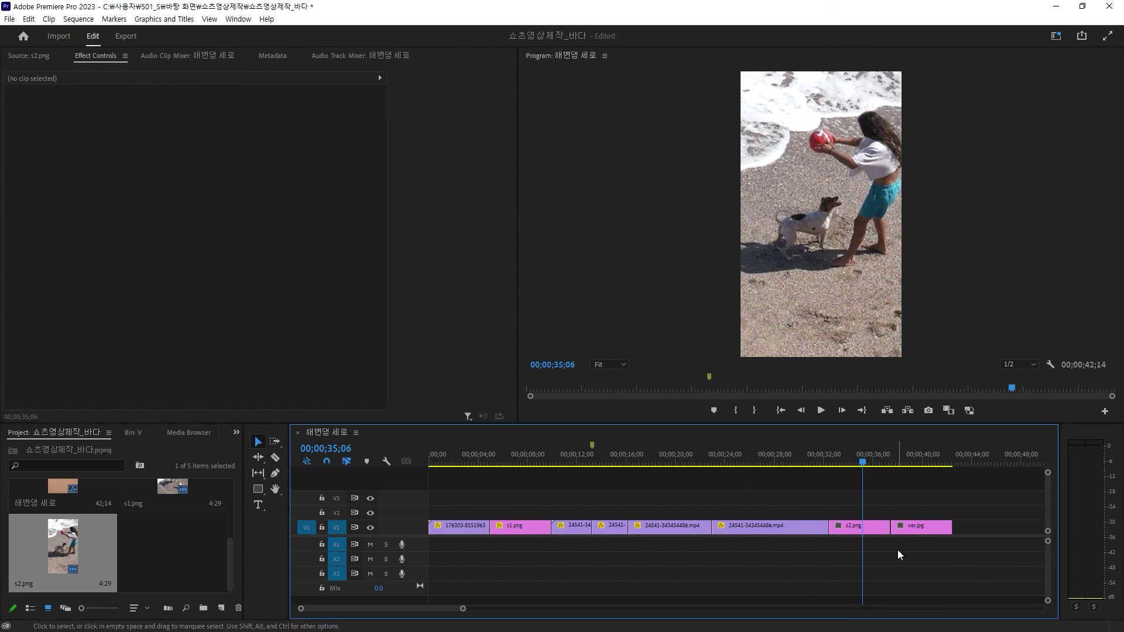
{"action": "key", "text": "ctrl+k"}
{"action": "left_click_drag", "start_coordinate": [913, 550], "coordinate": [886, 518]}
{"action": "key", "text": "Delete"}
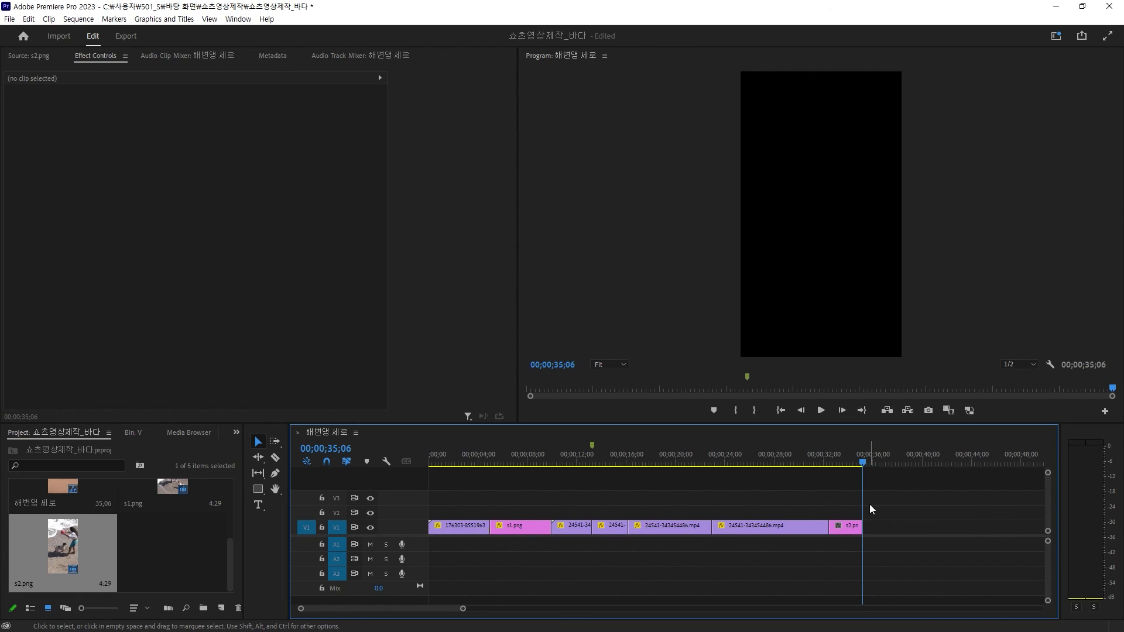
Play the sequence from the start to check the new 35;06 ending, then save the project.
{"action": "left_click", "coordinate": [840, 463]}
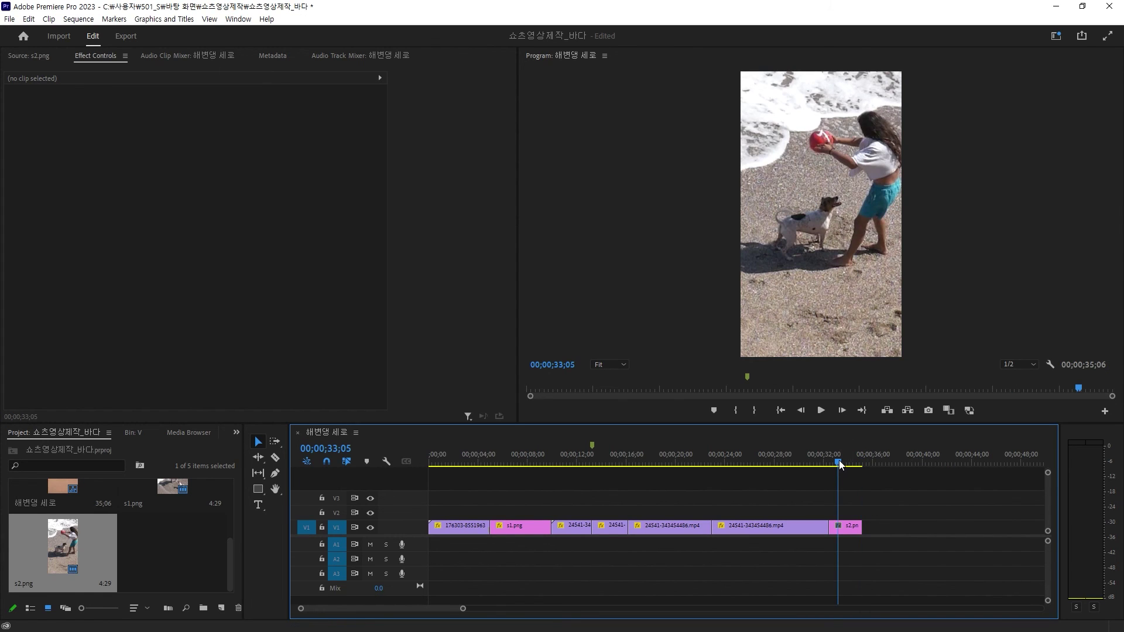
{"action": "key", "text": "Home"}
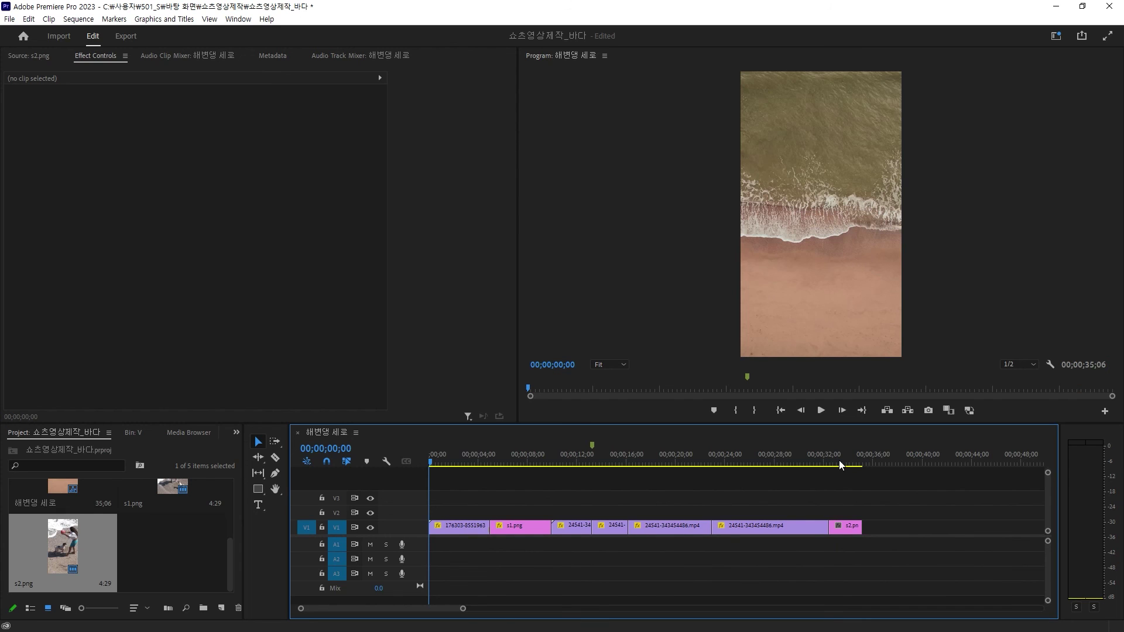
{"action": "key", "text": "space"}
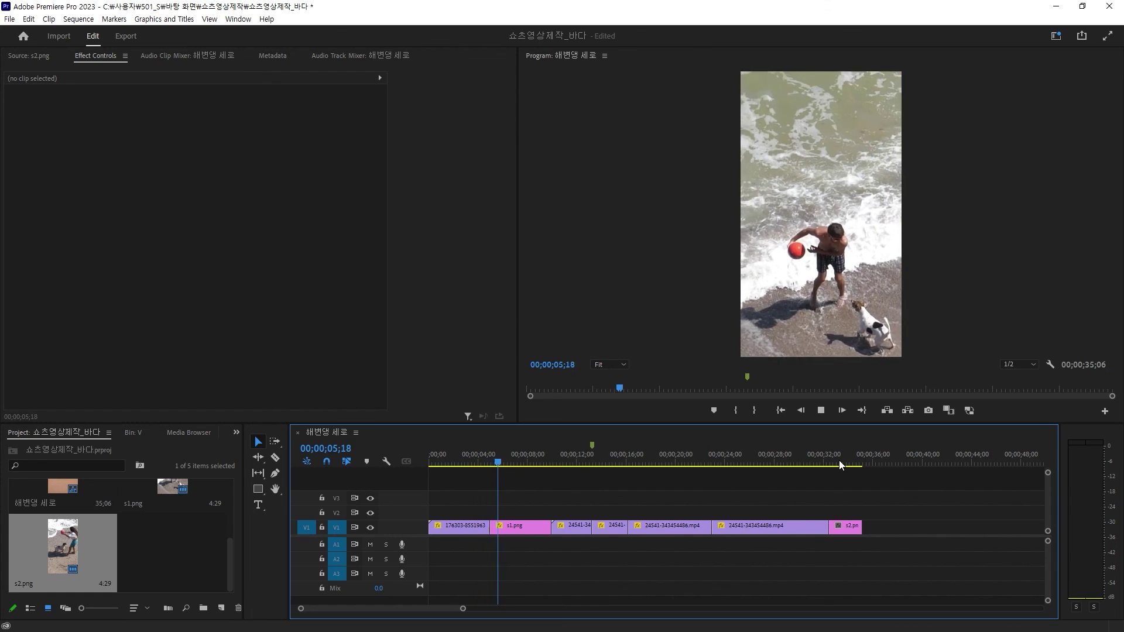
{"action": "key", "text": "space"}
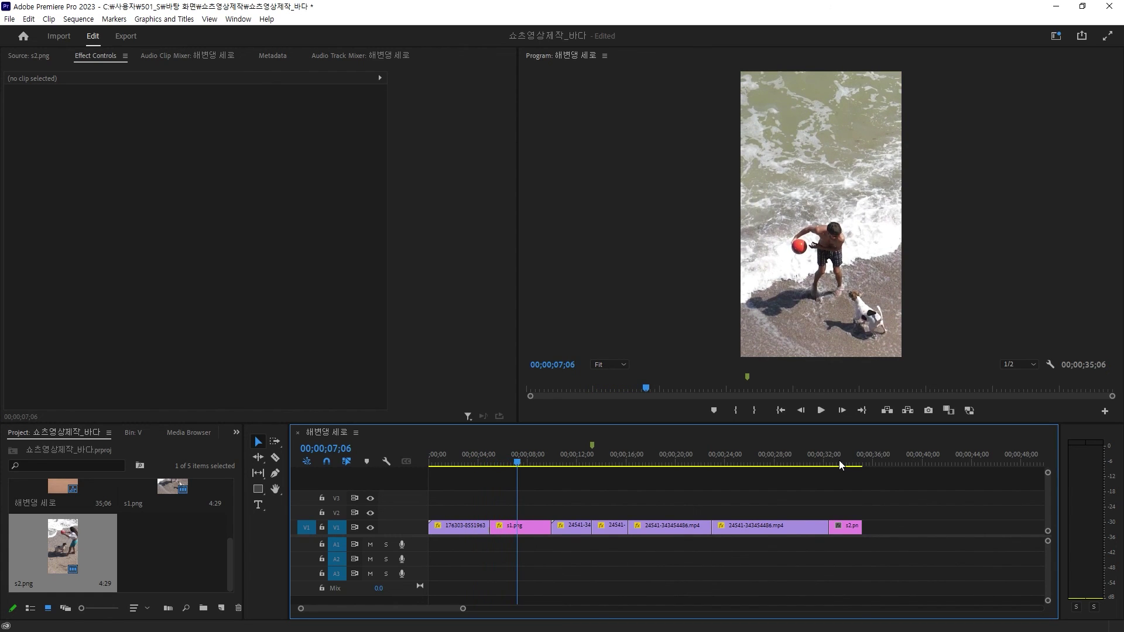
{"action": "key", "text": "ctrl+s"}
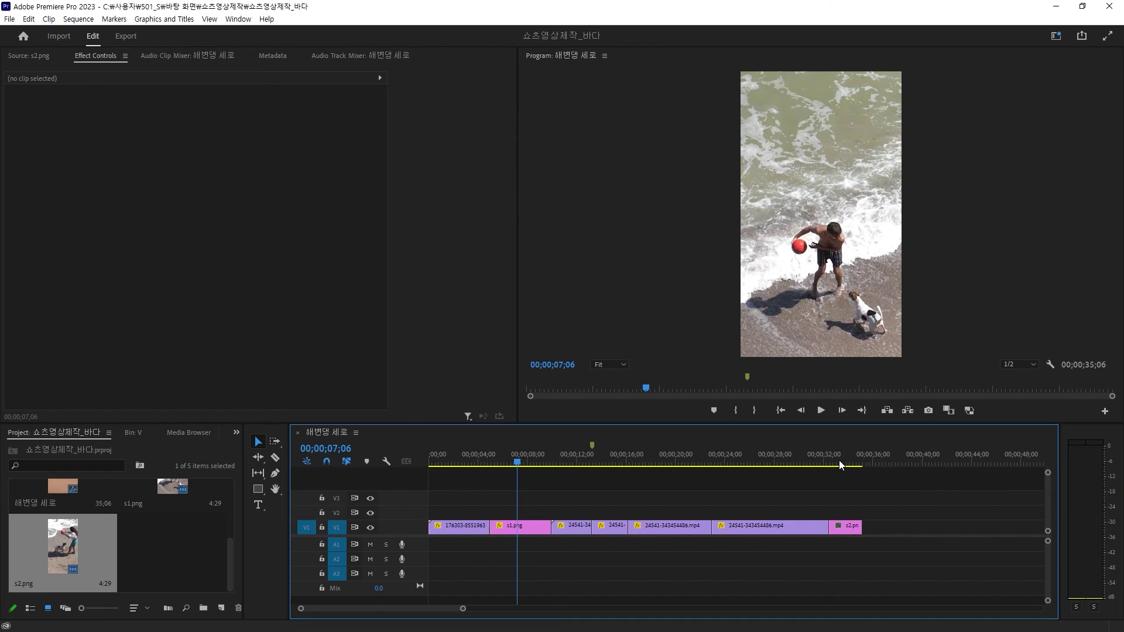